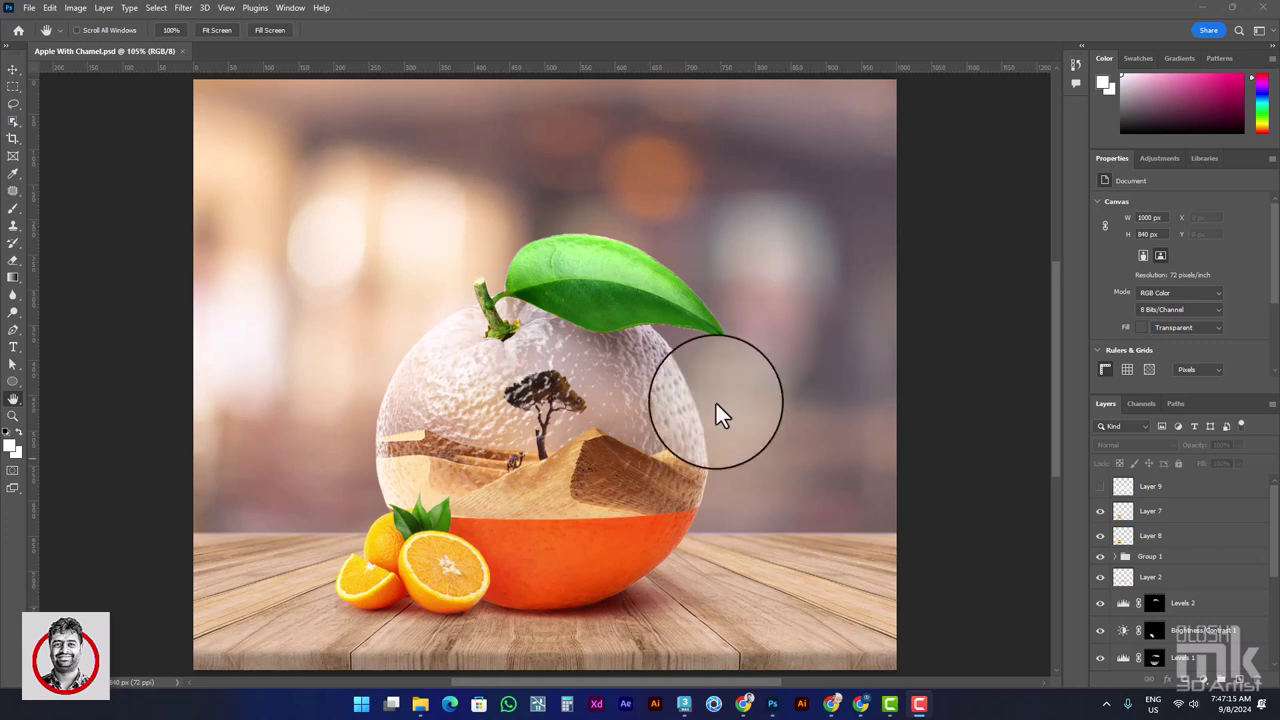
Step: Create a new white document 1000 px wide and 840 px tall
left_click(29, 12)
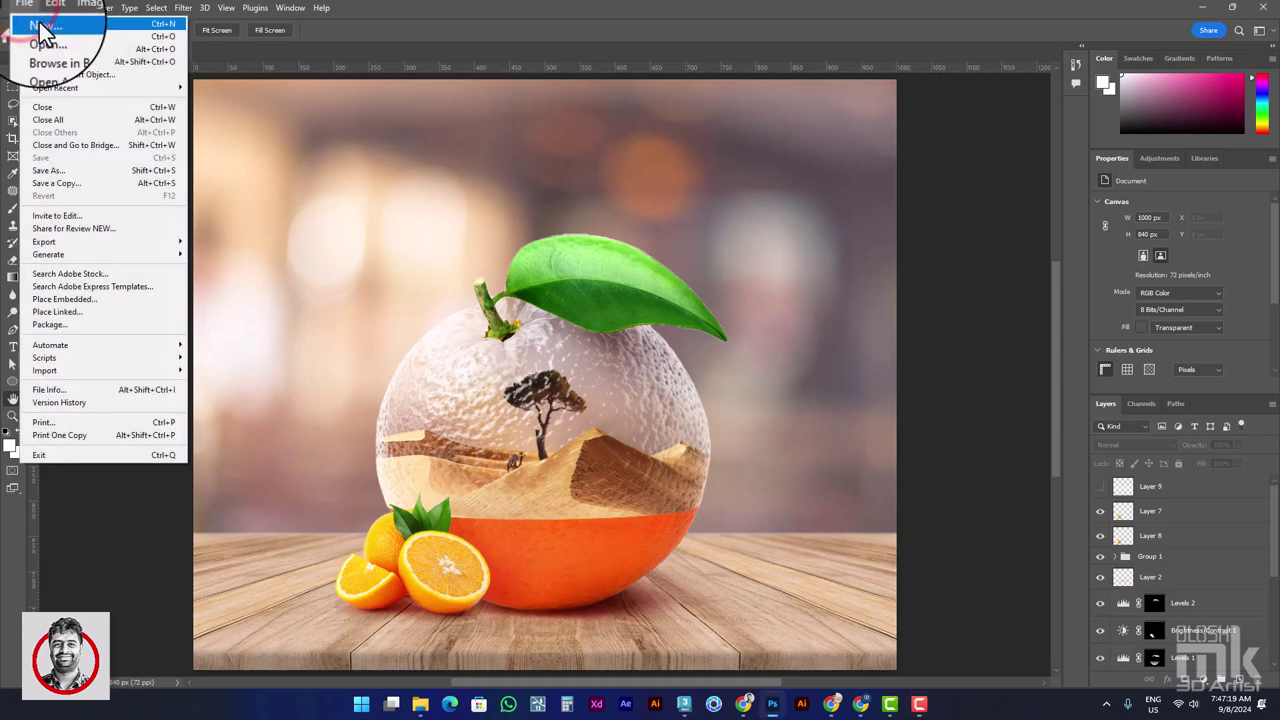
left_click(40, 23)
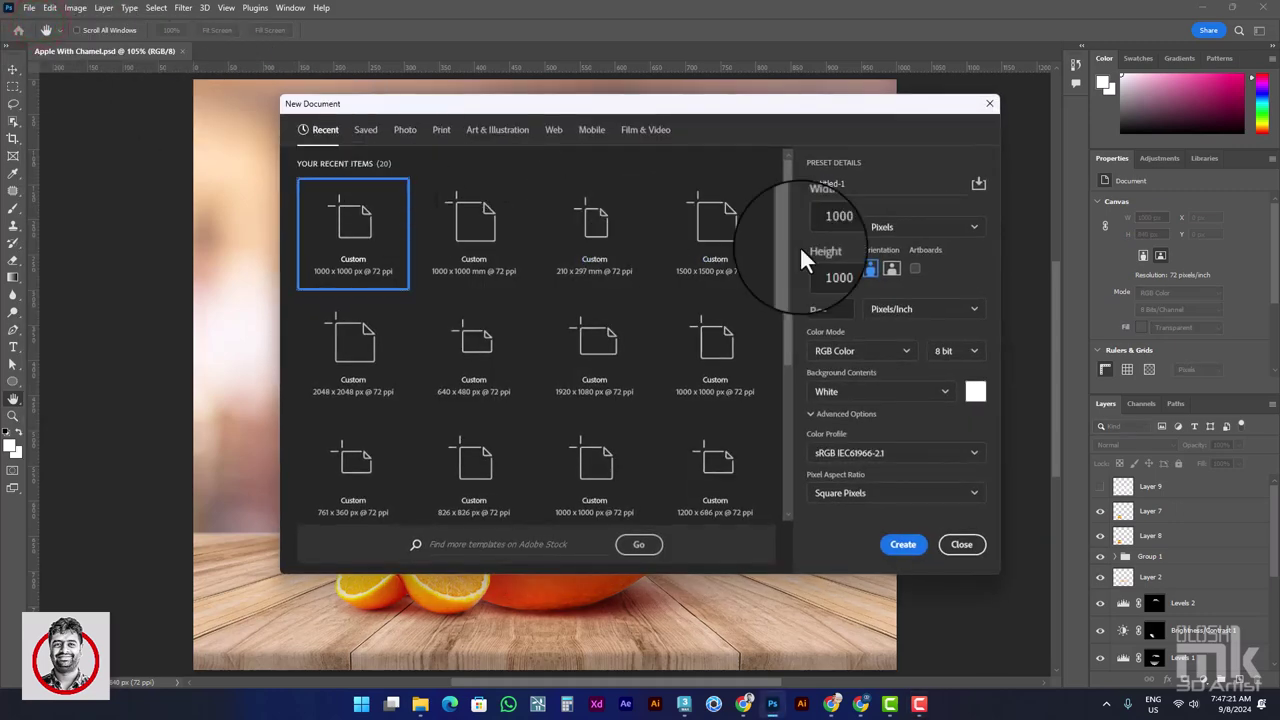
double_click(841, 265)
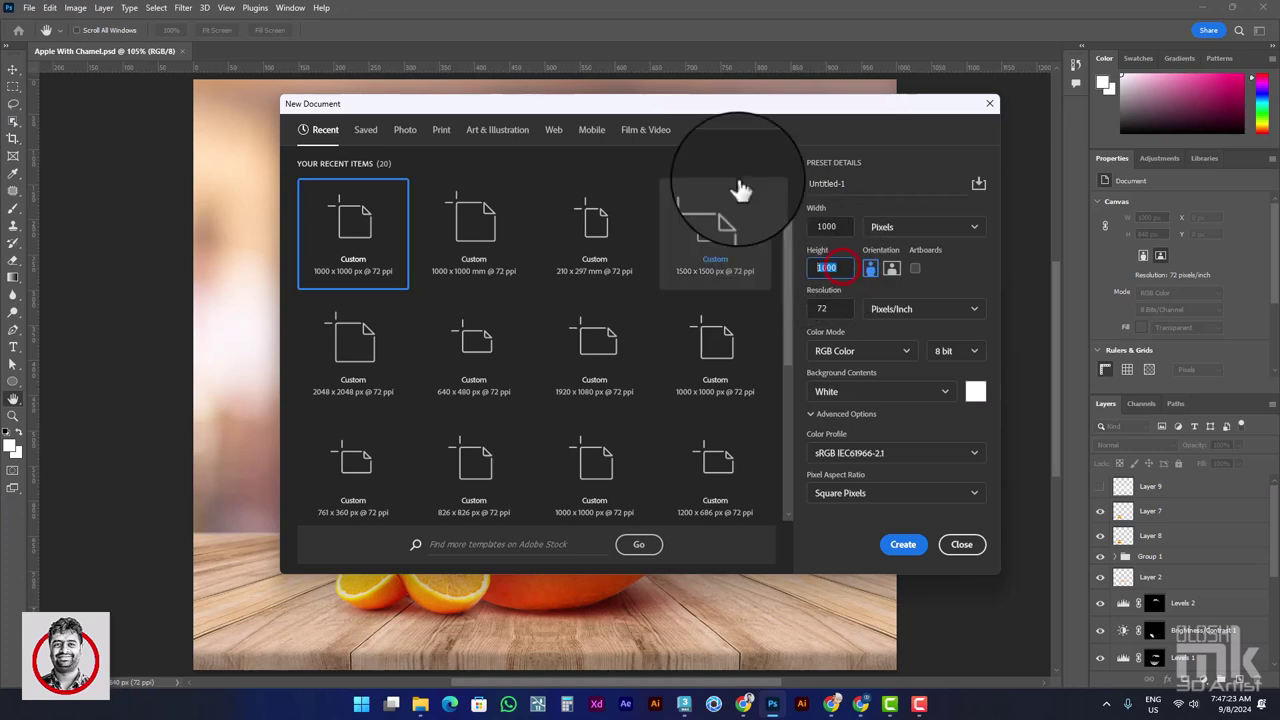
type("840")
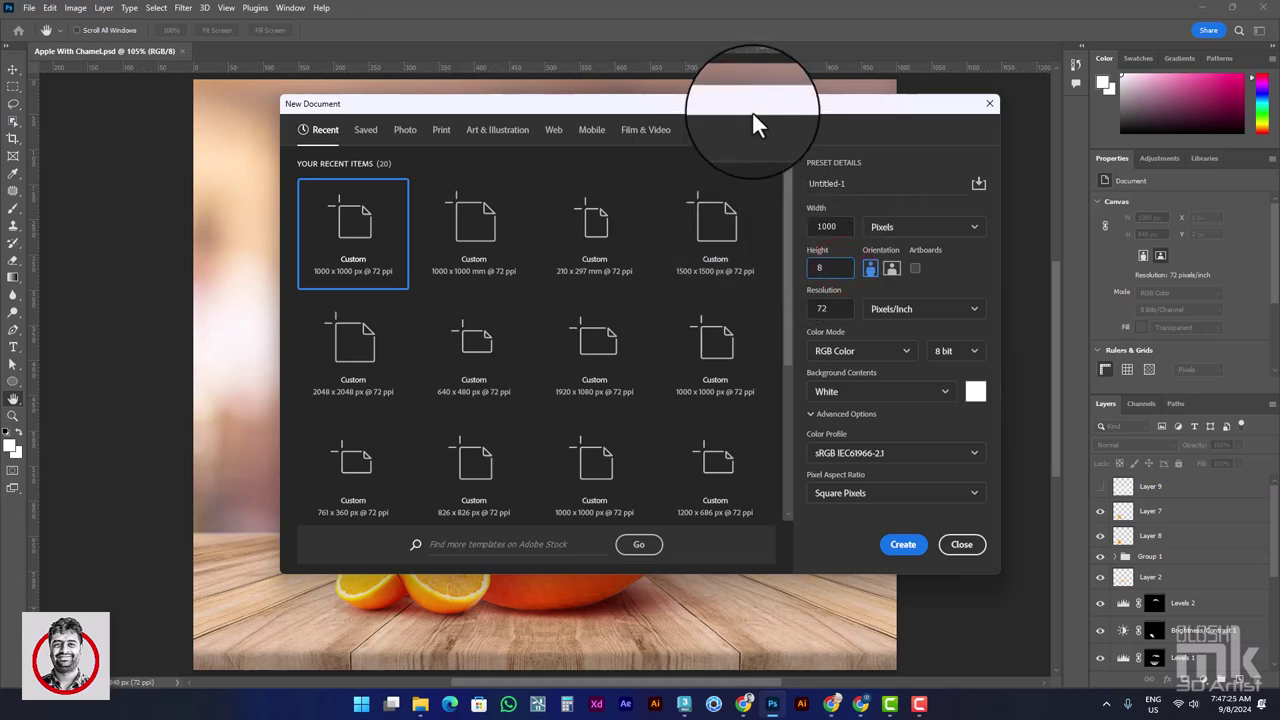
left_click(904, 548)
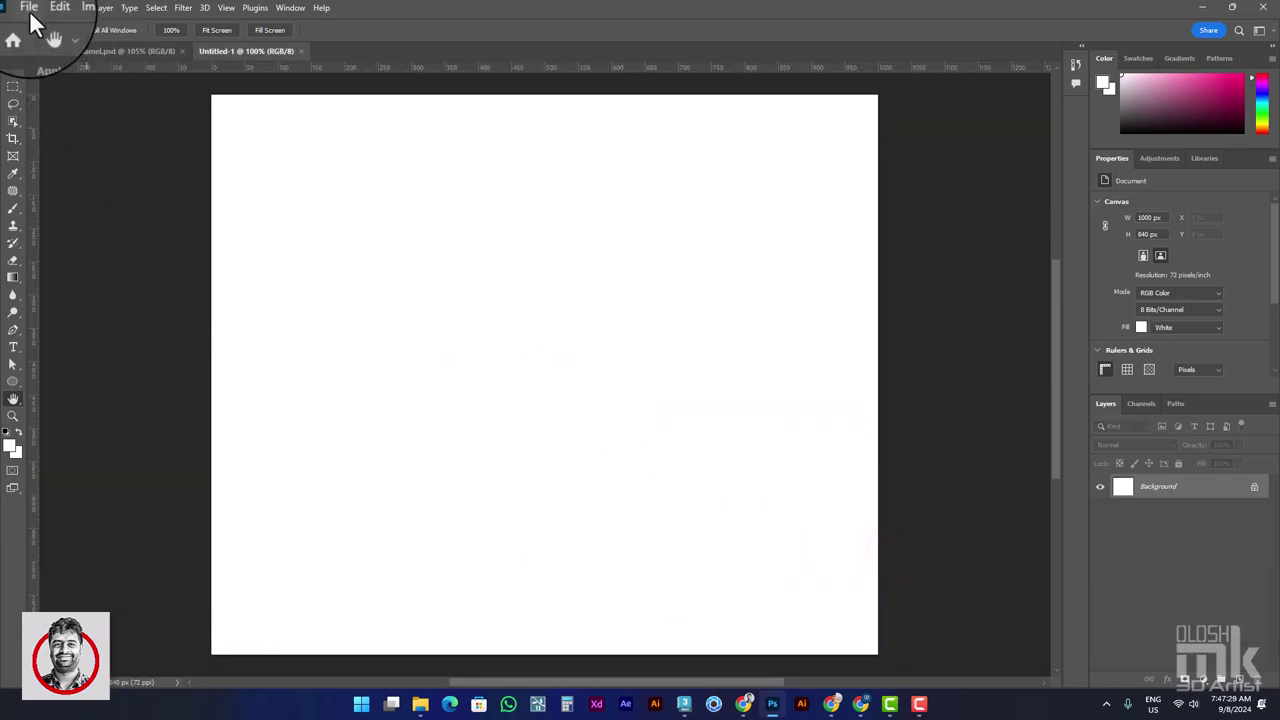
left_click(29, 7)
Step: Embed the wooden-board image from Desktop > Orange, scaled to 1272 × 840 px to fill the canvas
left_click(80, 299)
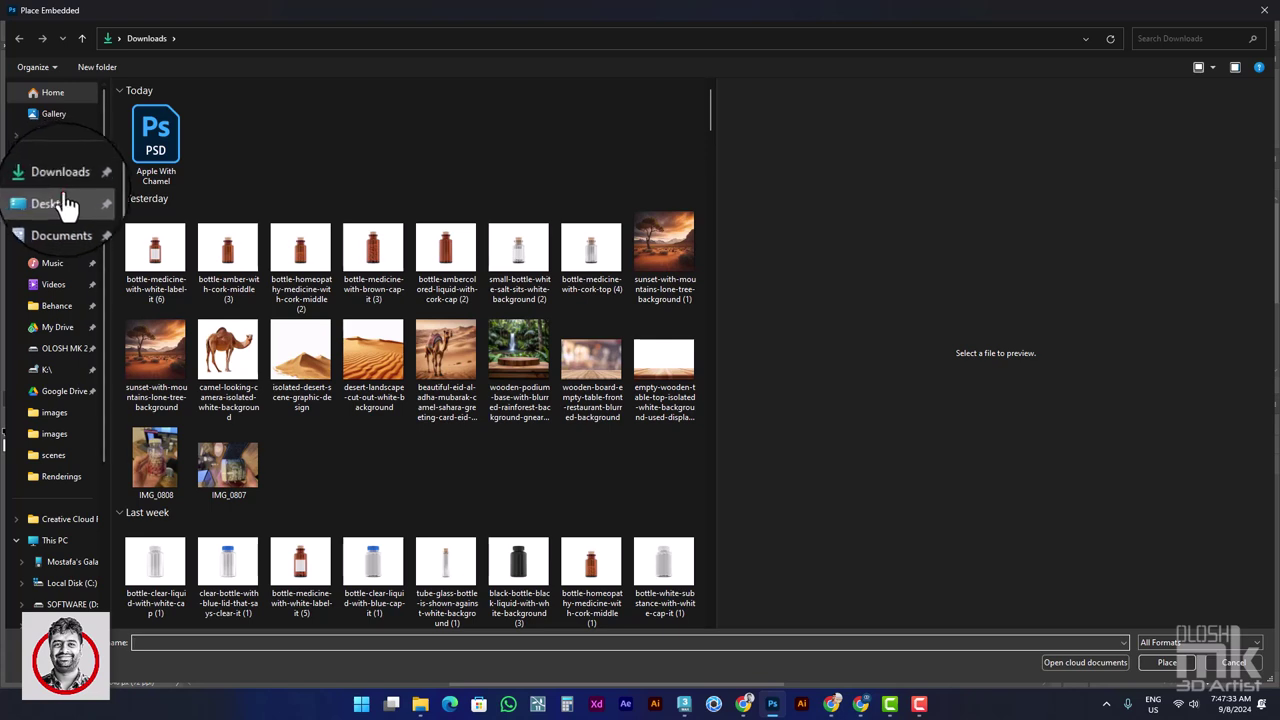
left_click(60, 202)
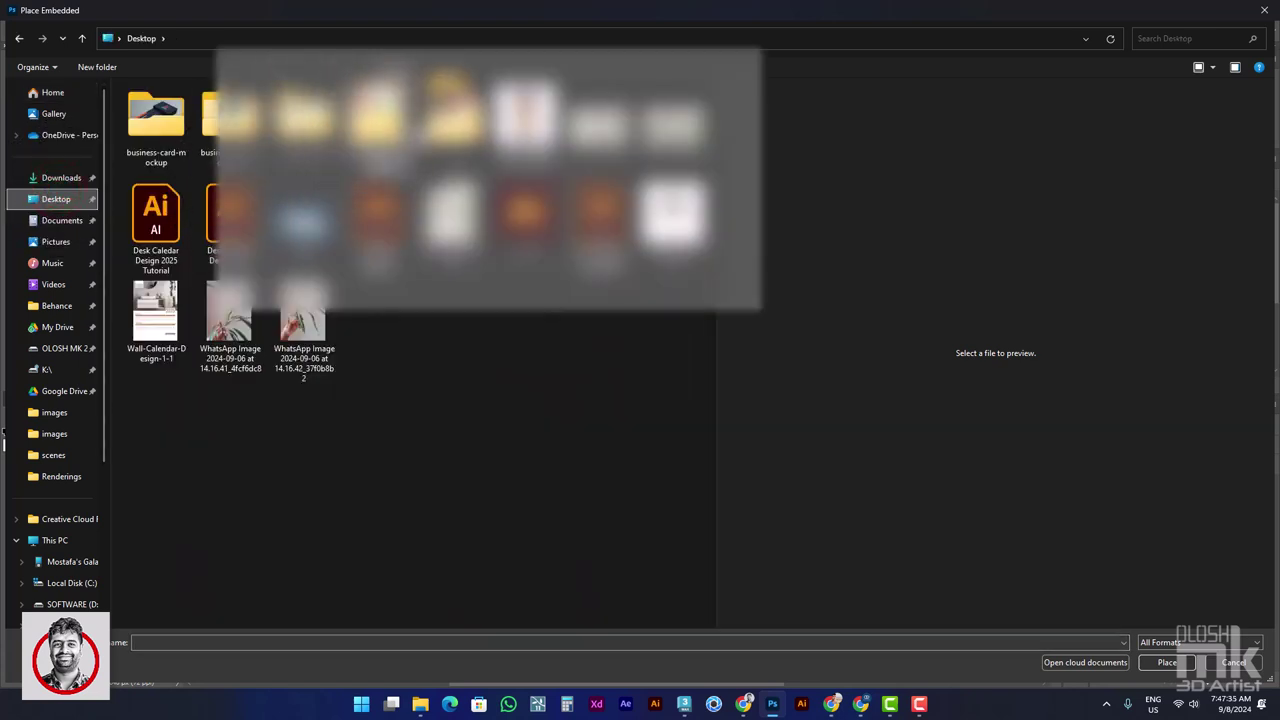
double_click(450, 120)
mouse_move(378, 125)
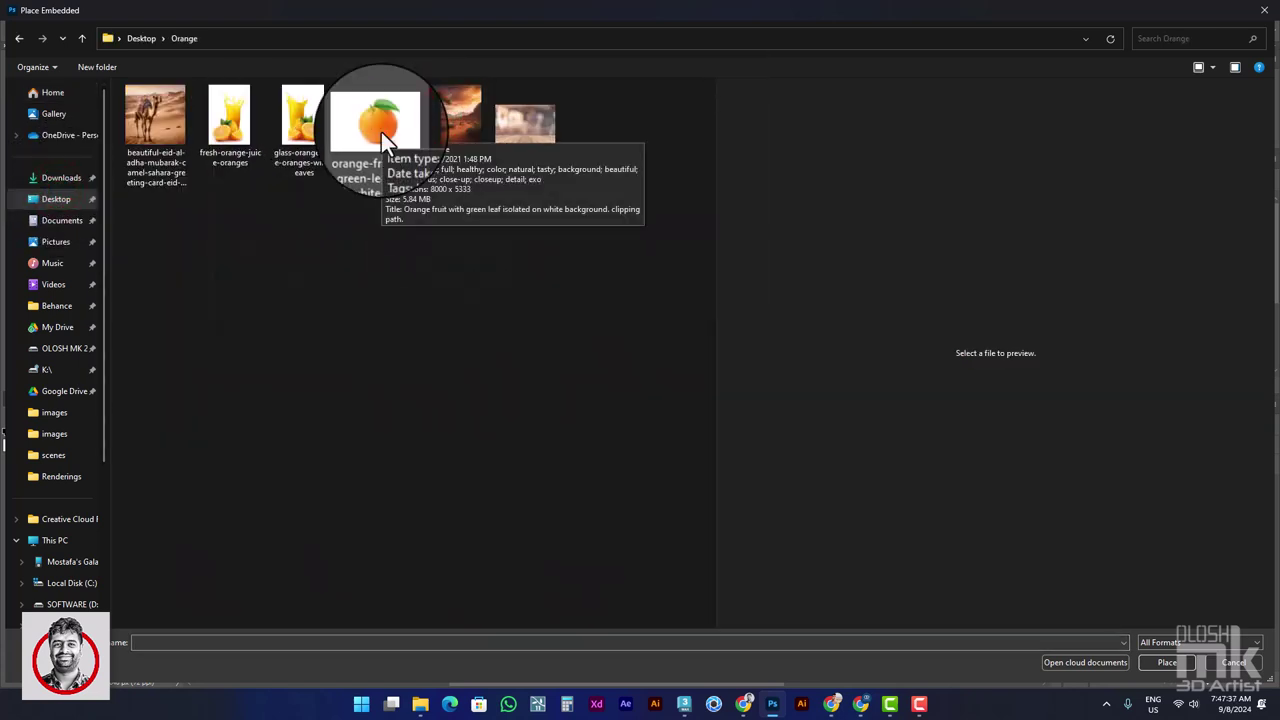
left_click(522, 129)
double_click(537, 140)
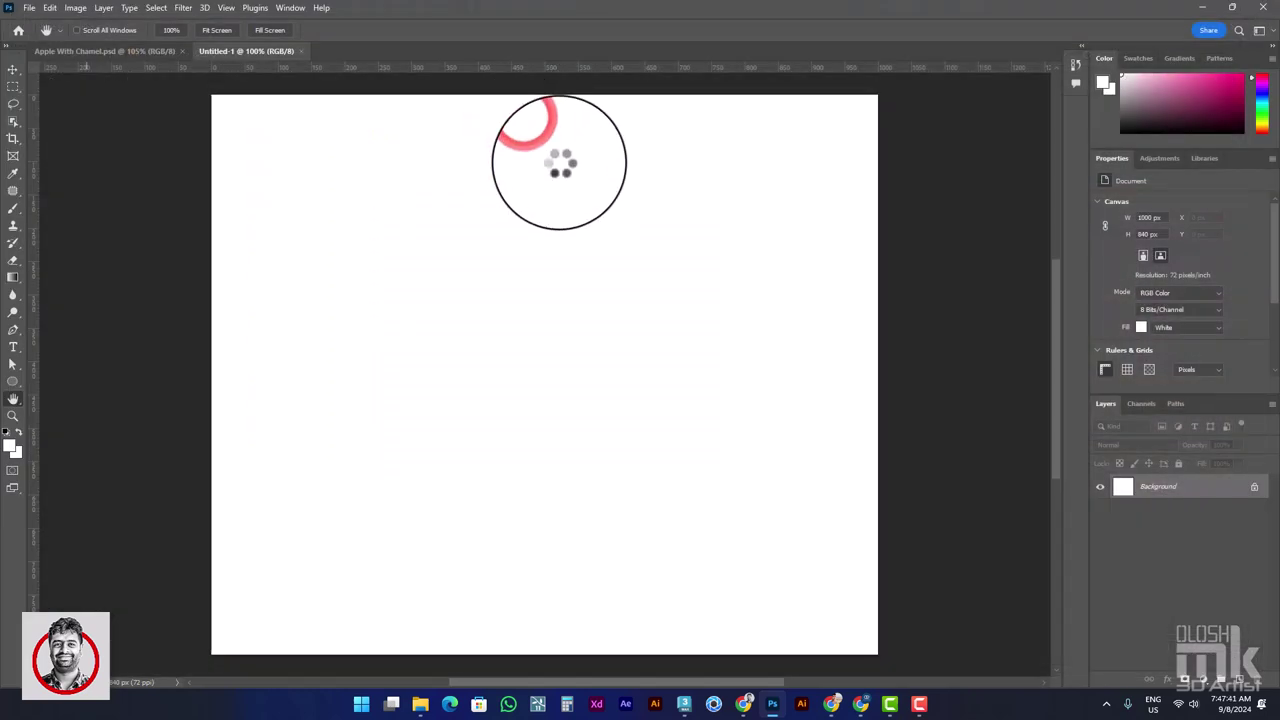
left_click_drag(544, 313, 565, 95)
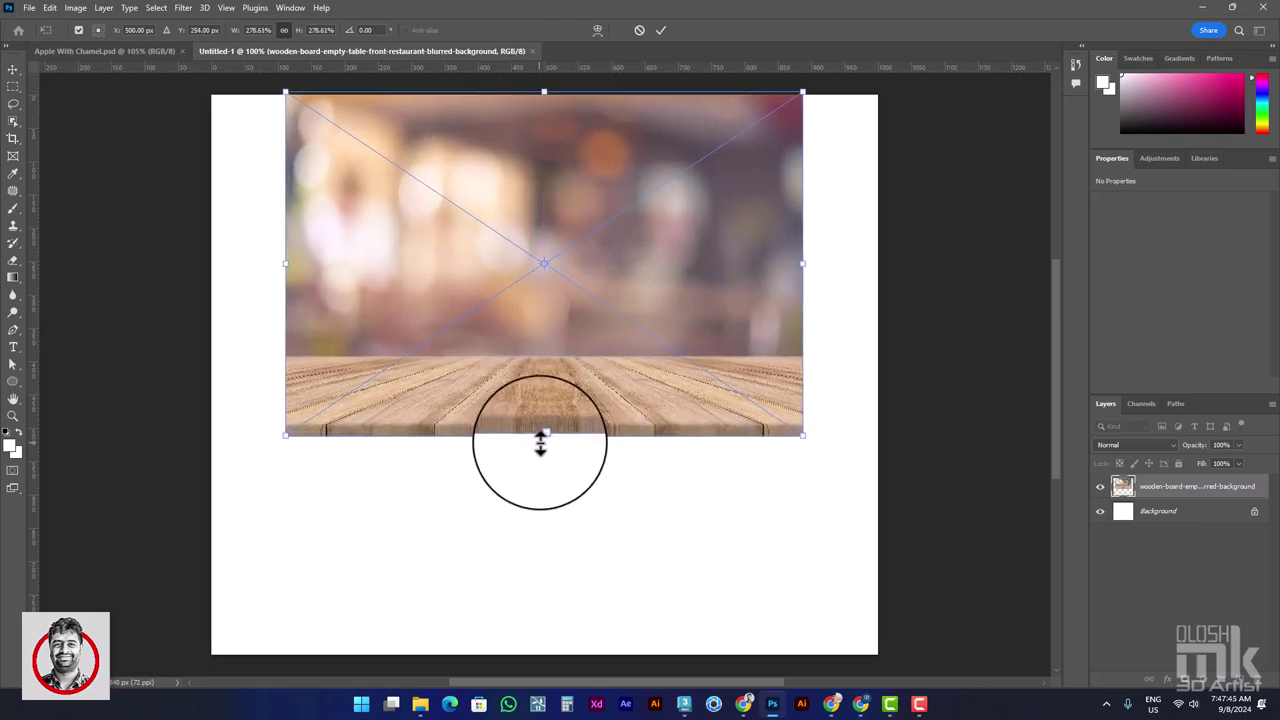
left_click_drag(544, 435, 564, 661)
double_click(612, 490)
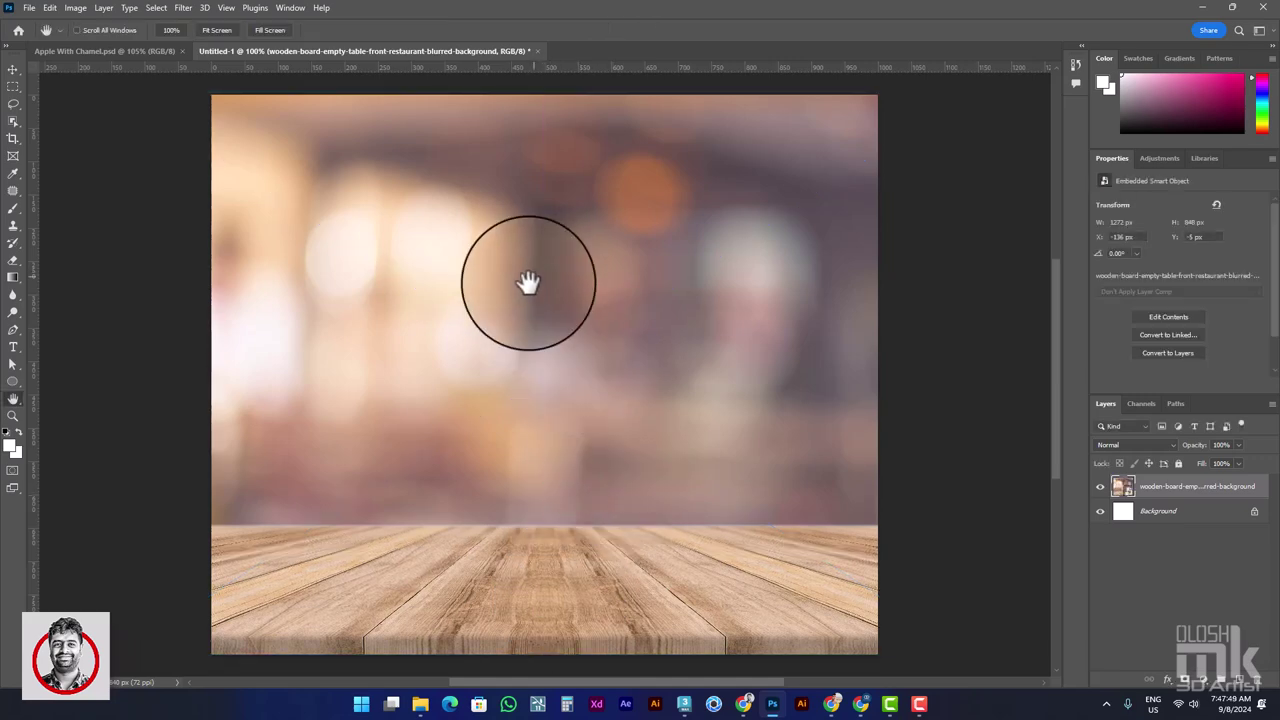
Step: Embed the orange-with-leaf image and move it down onto the table
left_click(26, 9)
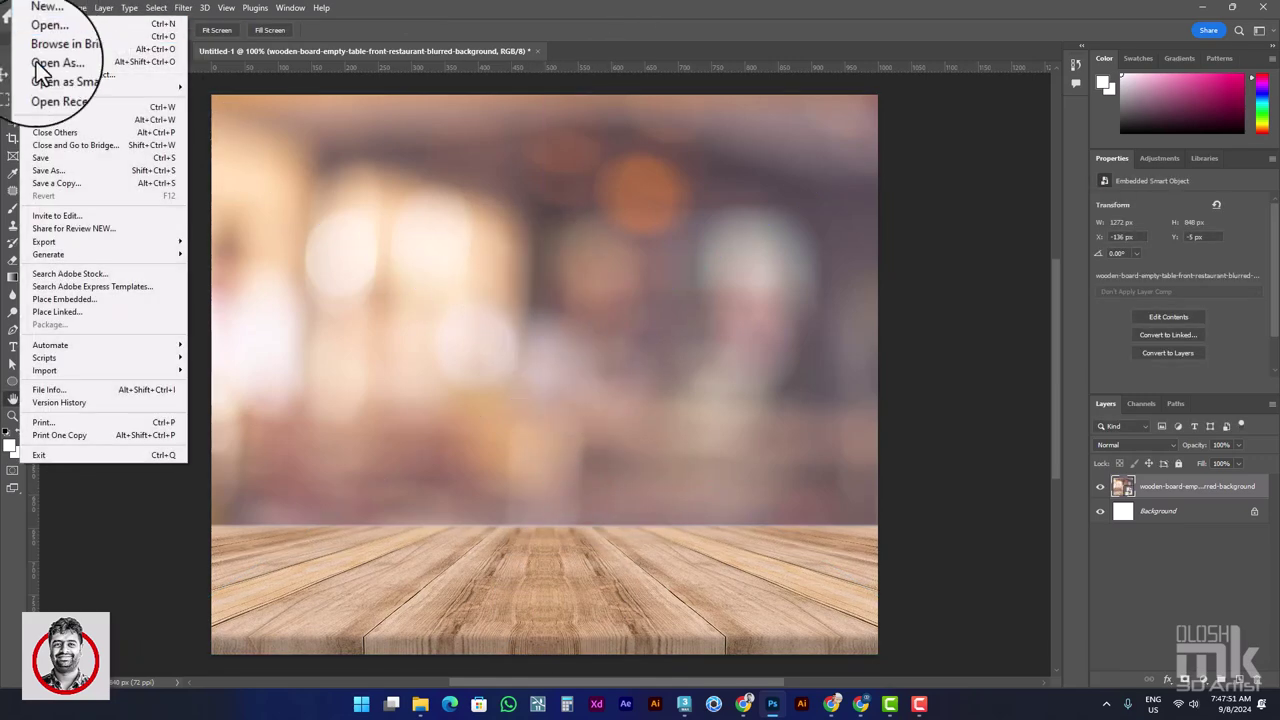
left_click(97, 300)
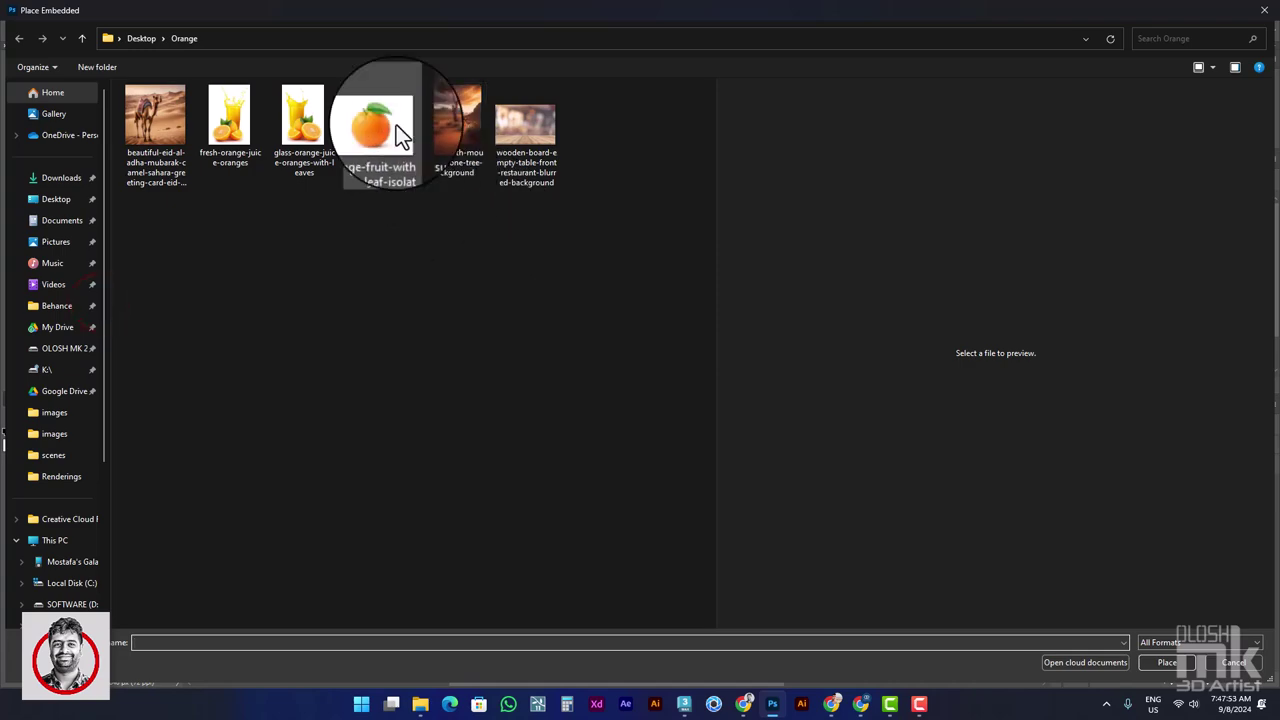
double_click(385, 133)
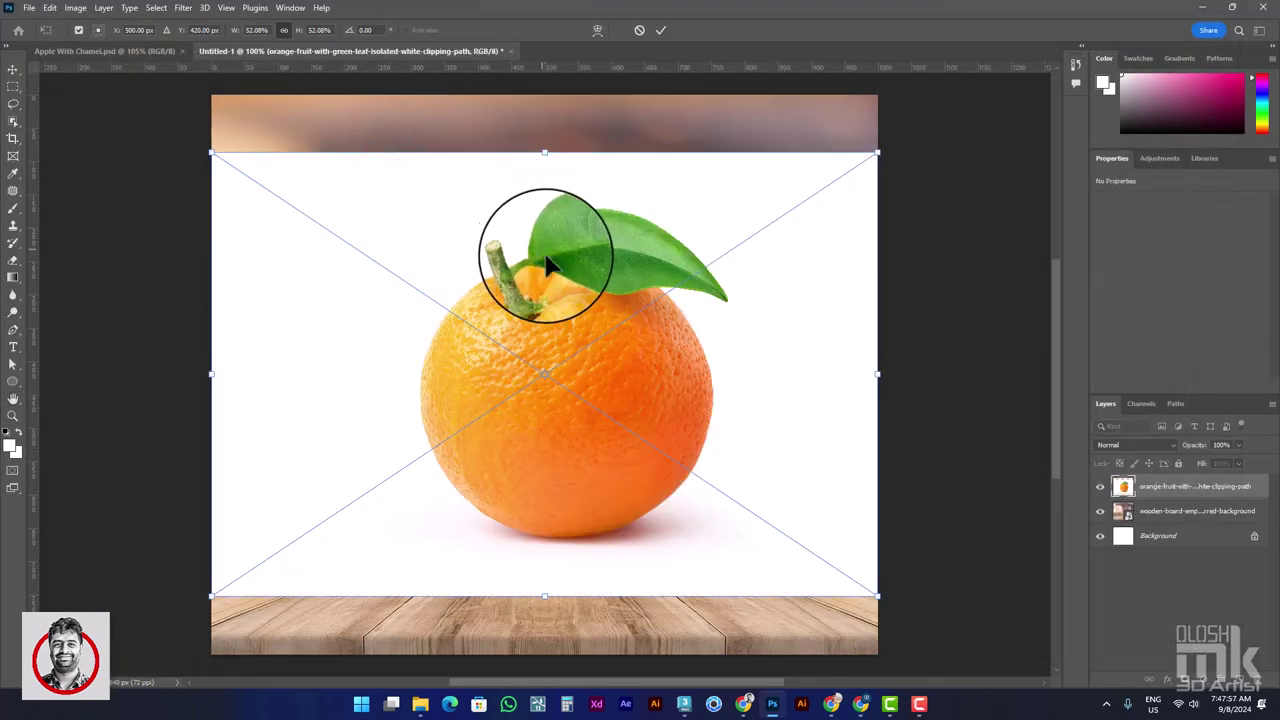
mouse_move(655, 265)
left_mouse_down()
mouse_move(670, 372)
mouse_move(634, 366)
left_mouse_up()
key("Return")
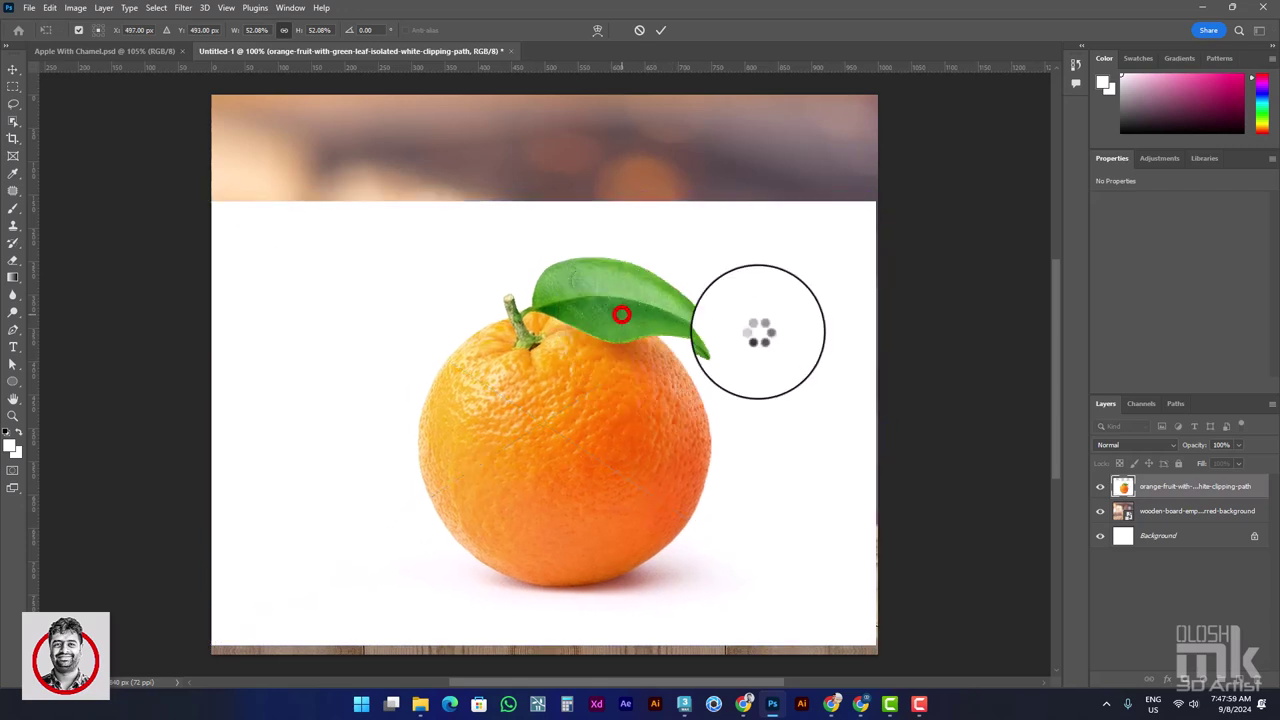
Step: Drop the orange layer to 76% opacity, nudge it left, then restore 100% opacity
left_click_drag(1210, 452, 1190, 452)
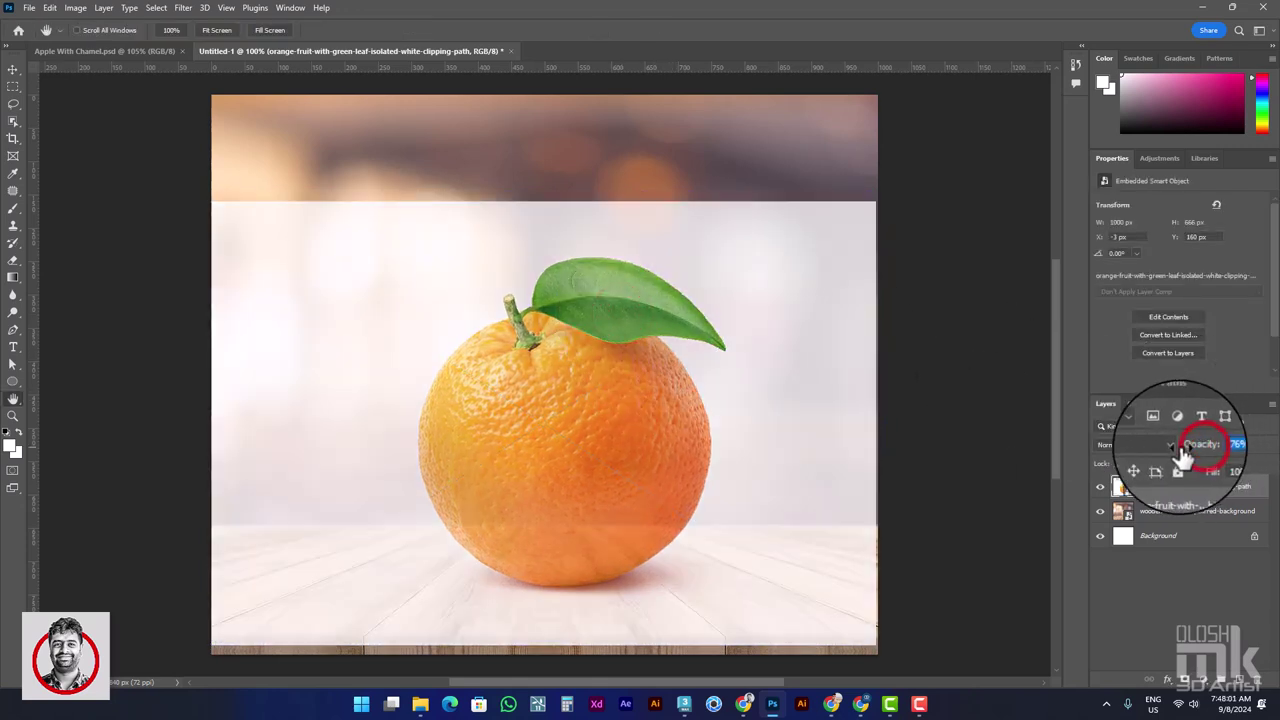
left_click(13, 68)
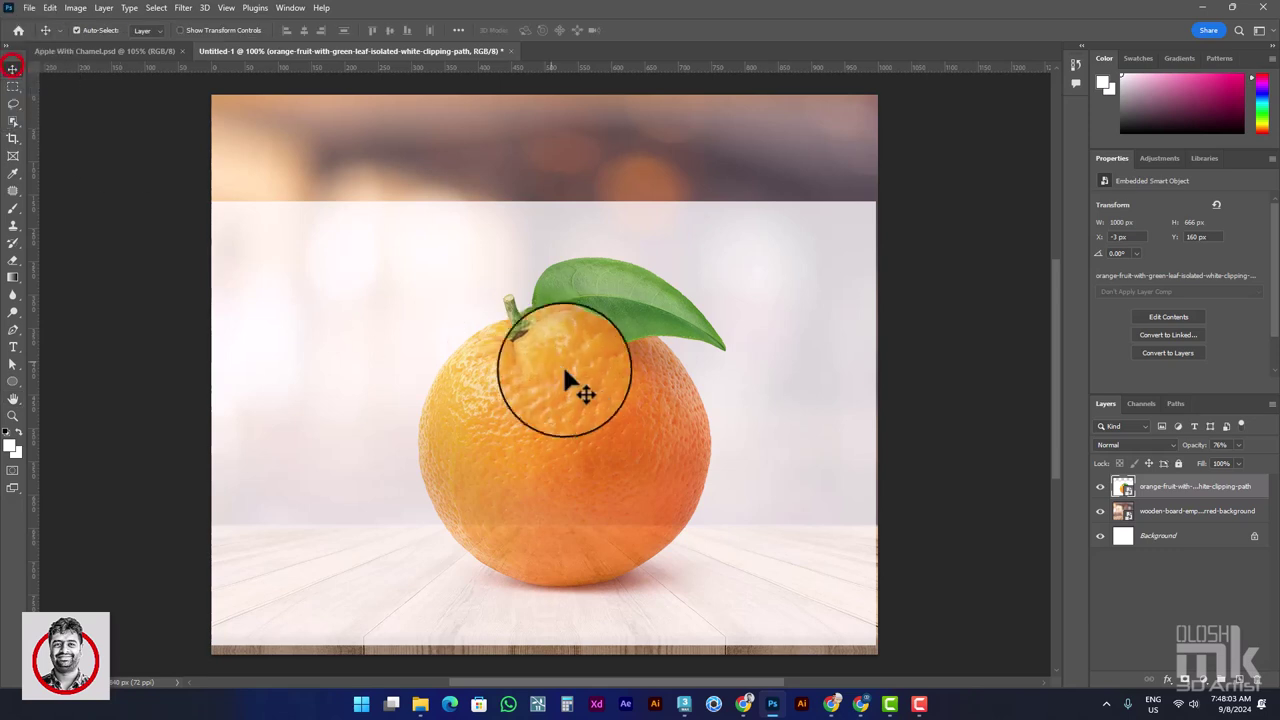
left_click_drag(590, 385, 571, 392)
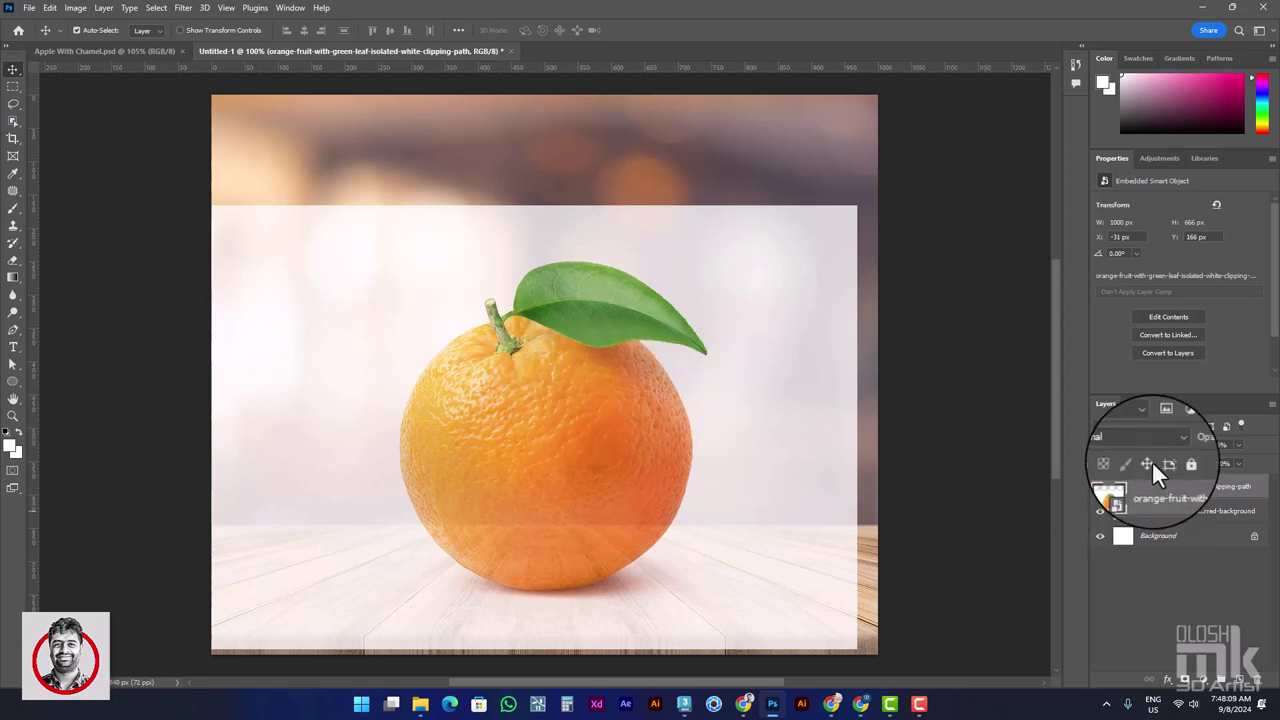
left_click_drag(1185, 444, 1228, 444)
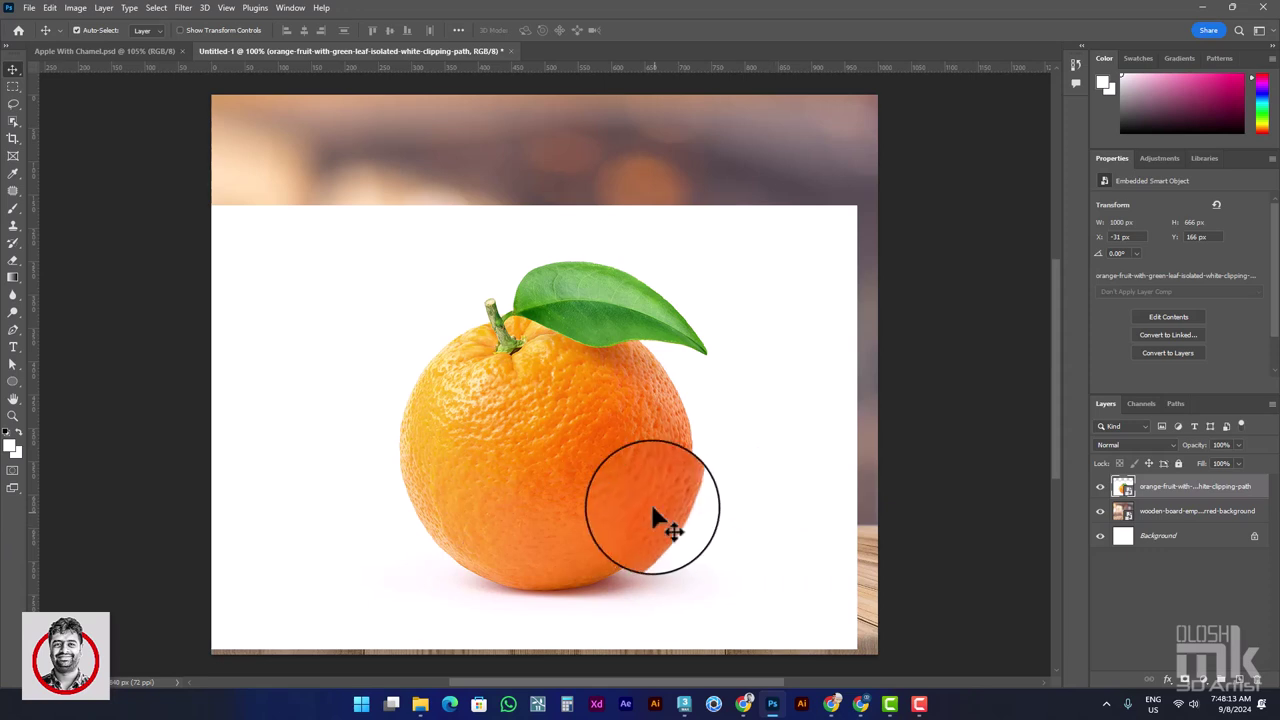
Step: Select the orange and its leaf with the Object Selection Tool
left_click(14, 124)
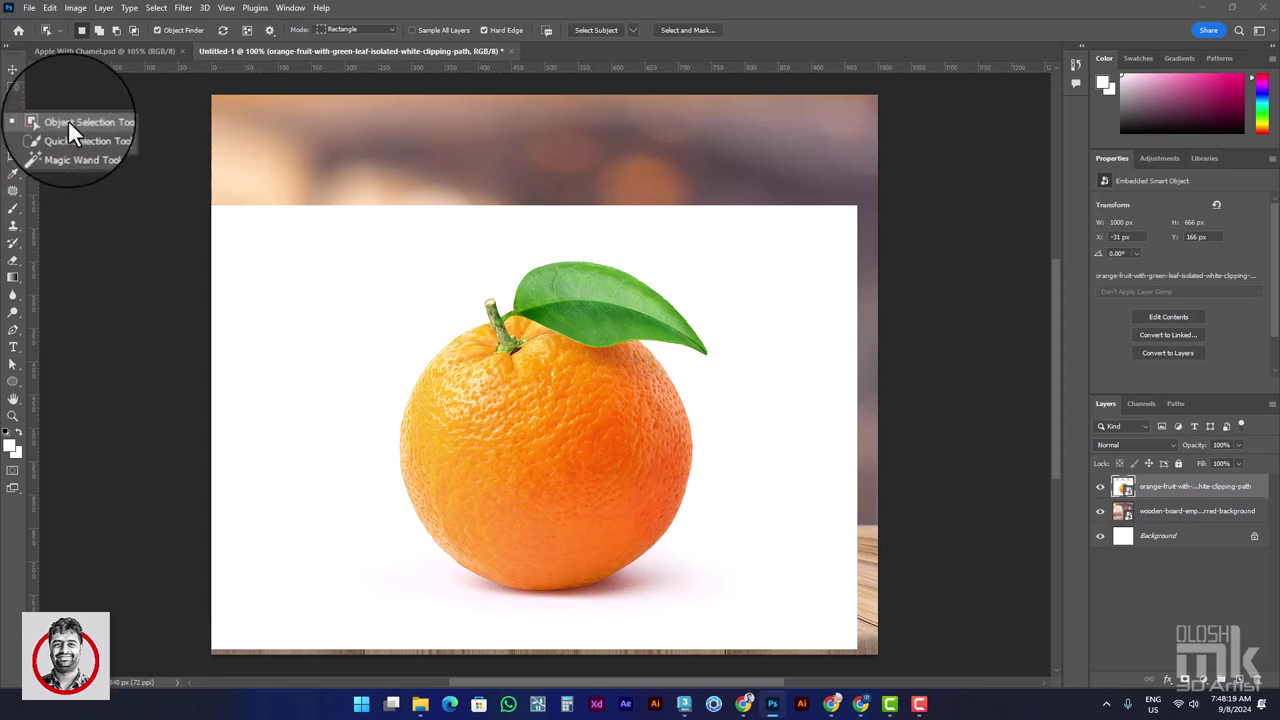
left_click(68, 121)
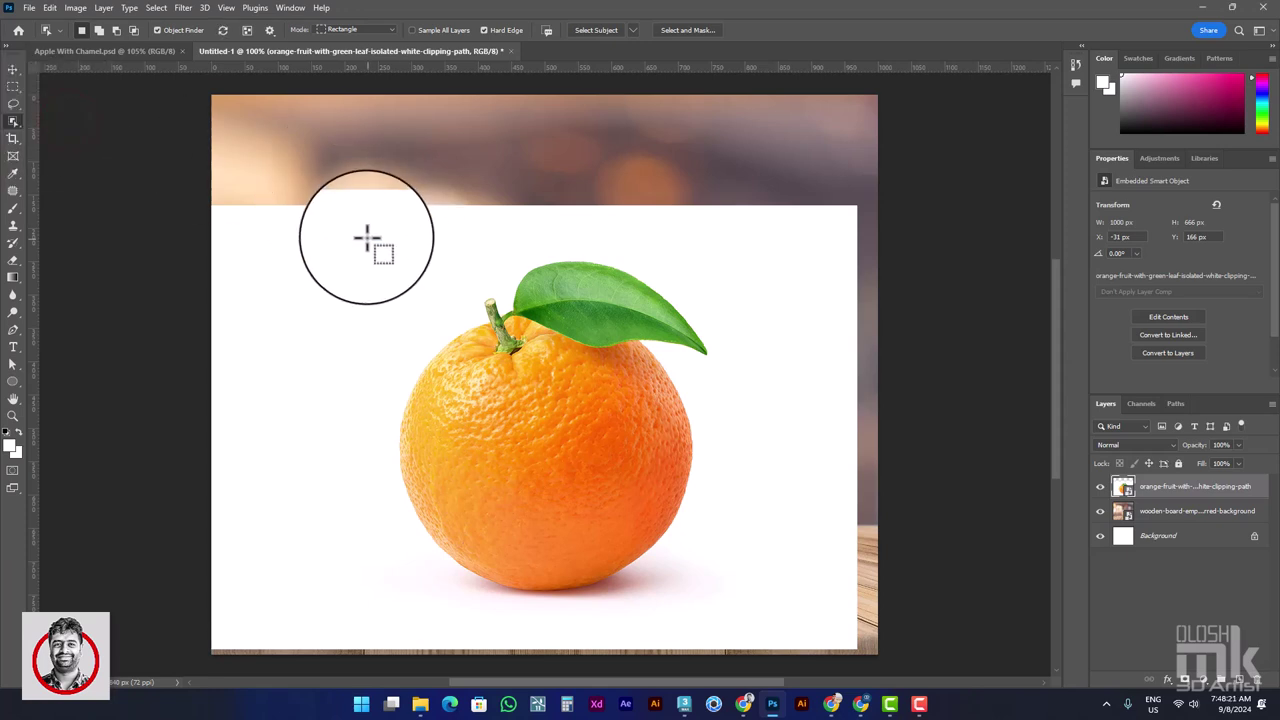
left_click_drag(366, 234, 730, 606)
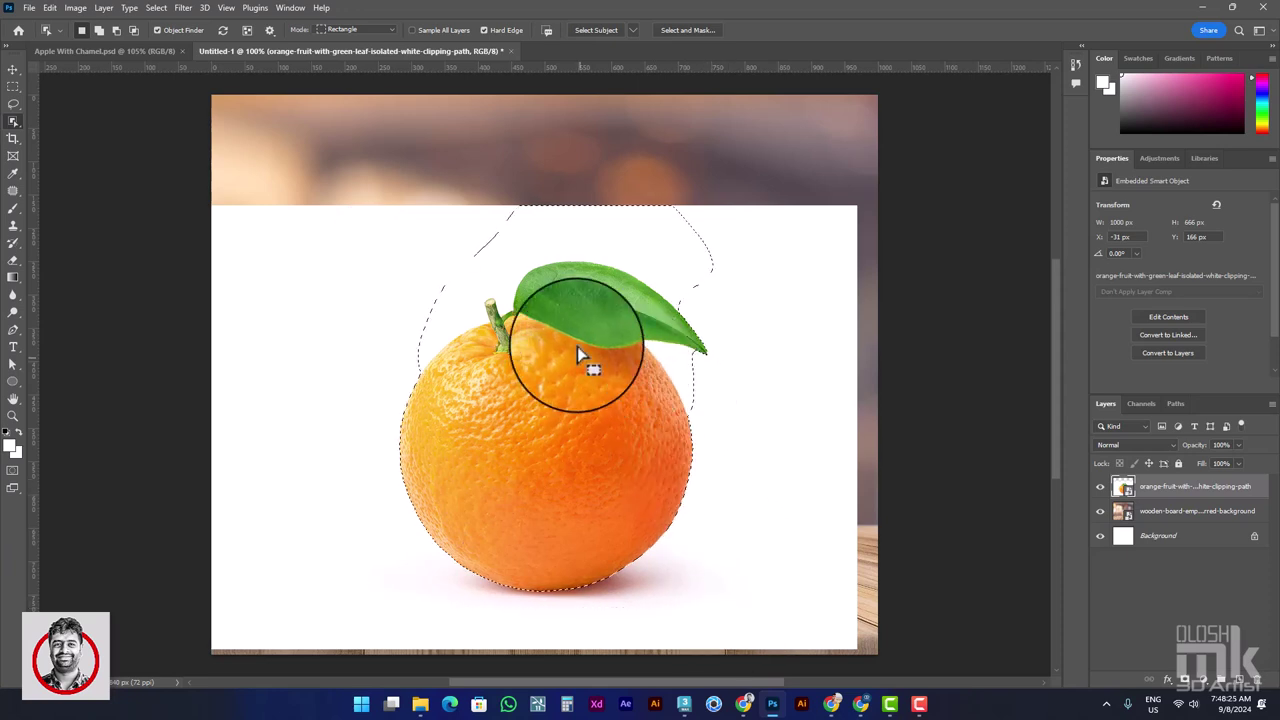
left_click(533, 384)
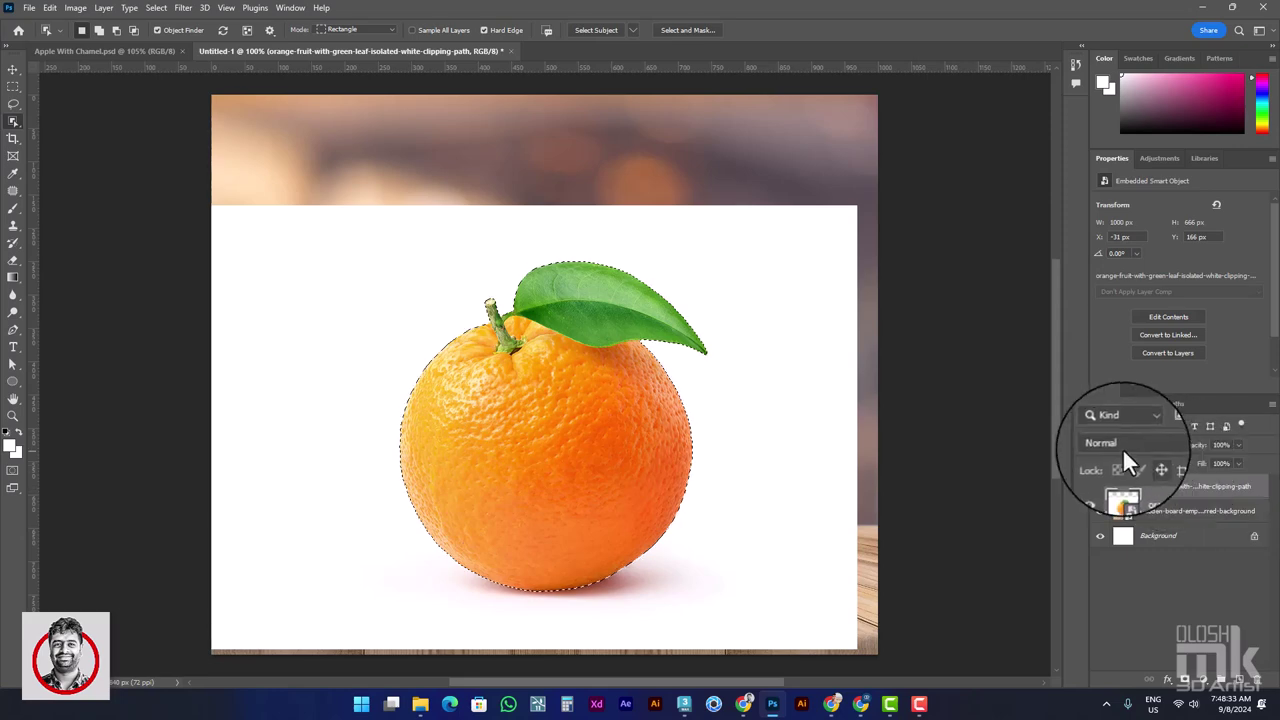
scroll(557, 286, "up", 5)
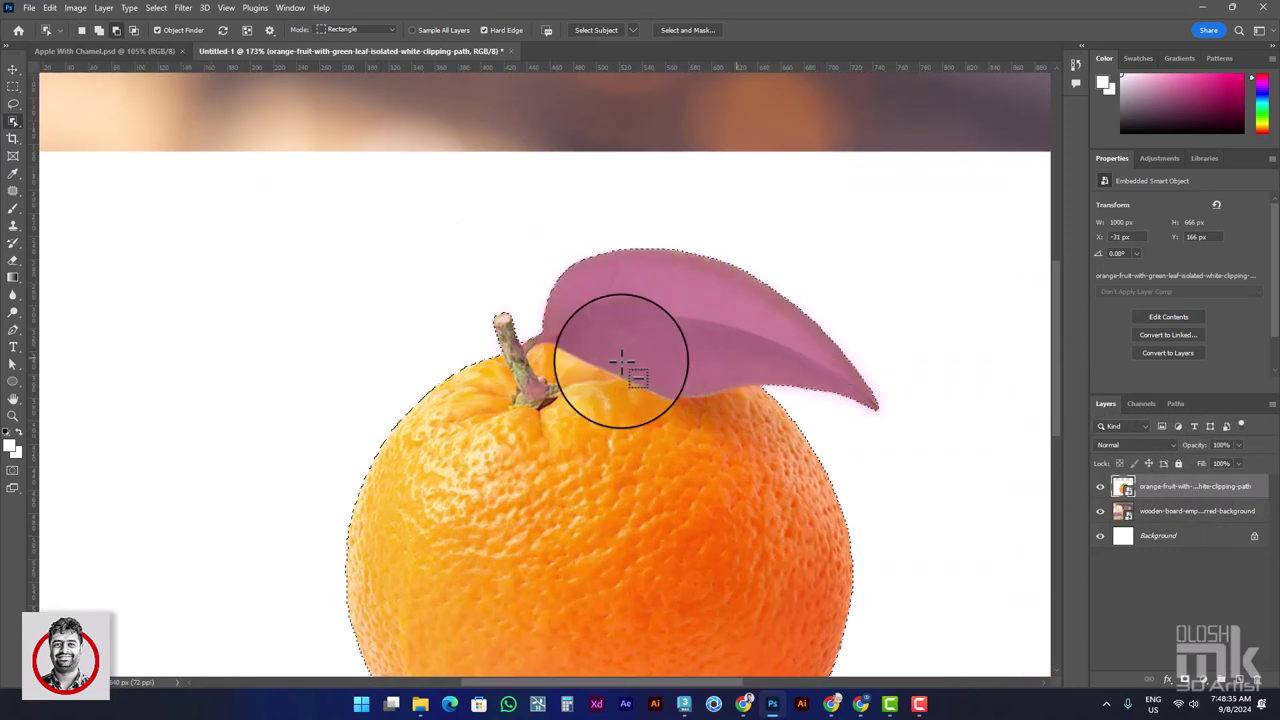
scroll(614, 357, "down", 4)
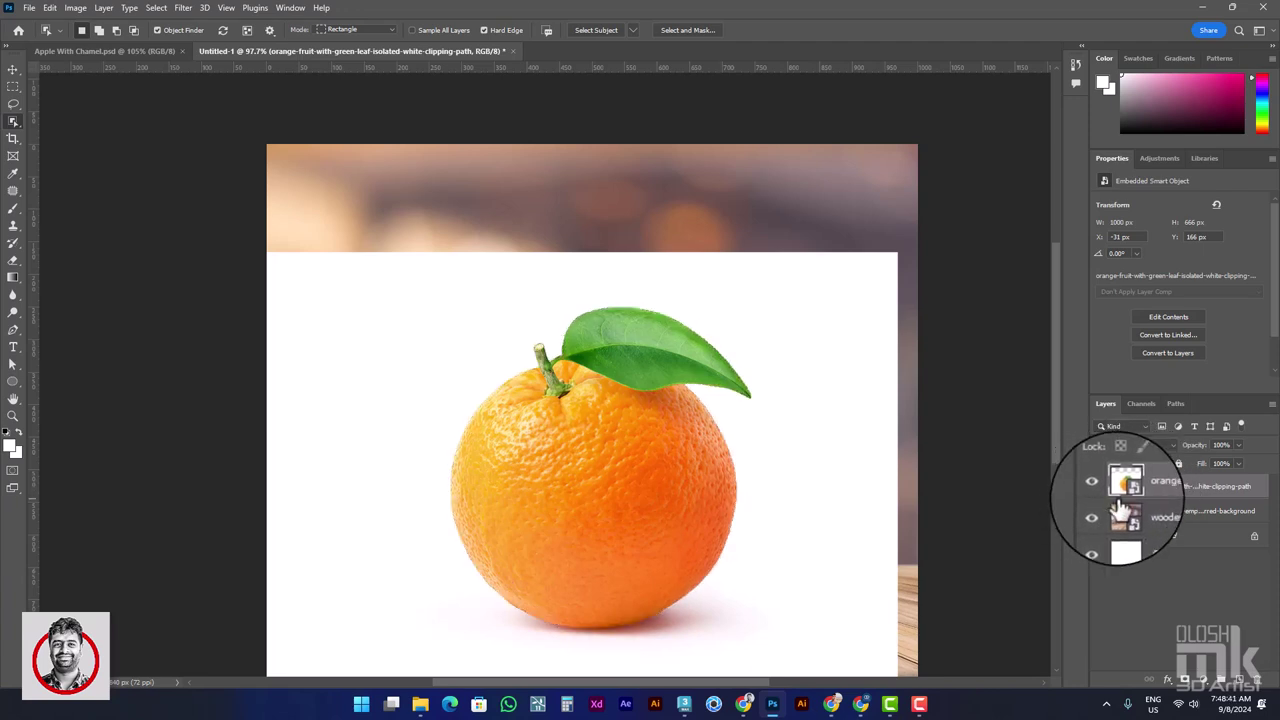
Step: Copy the selected orange onto a new layer and set the original orange layer to Multiply
key("ctrl+j")
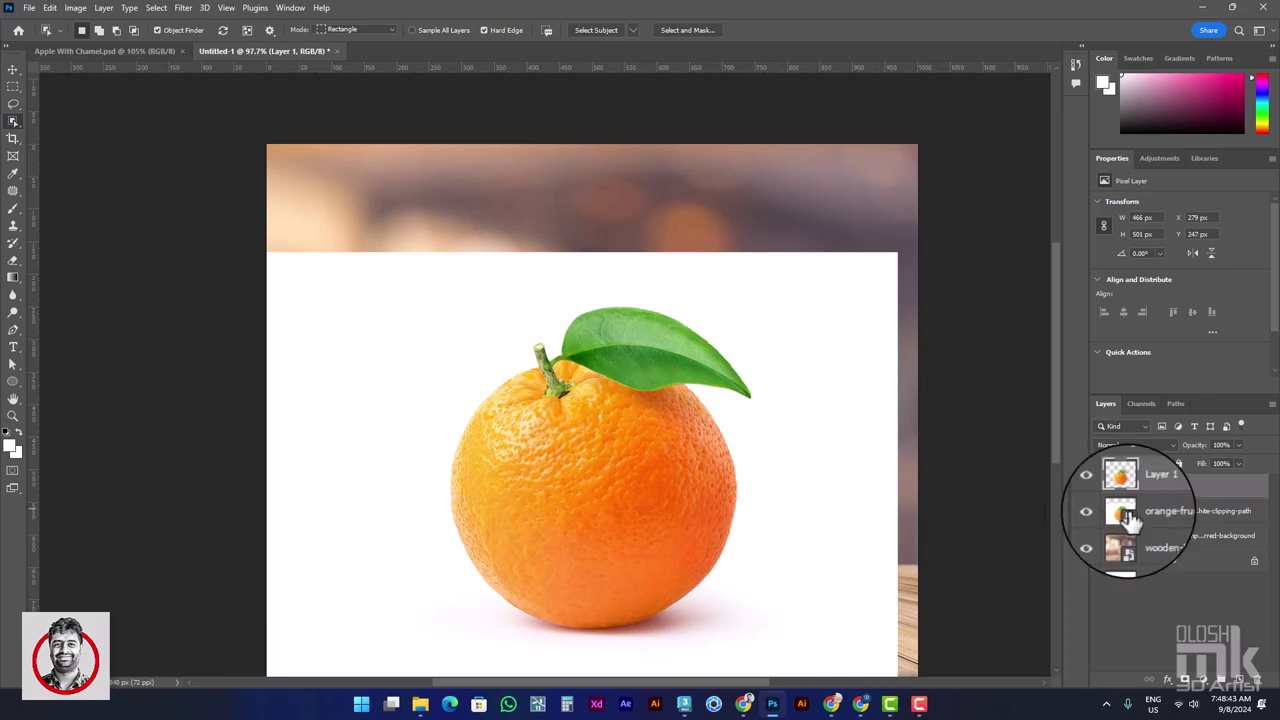
key("ctrl+z")
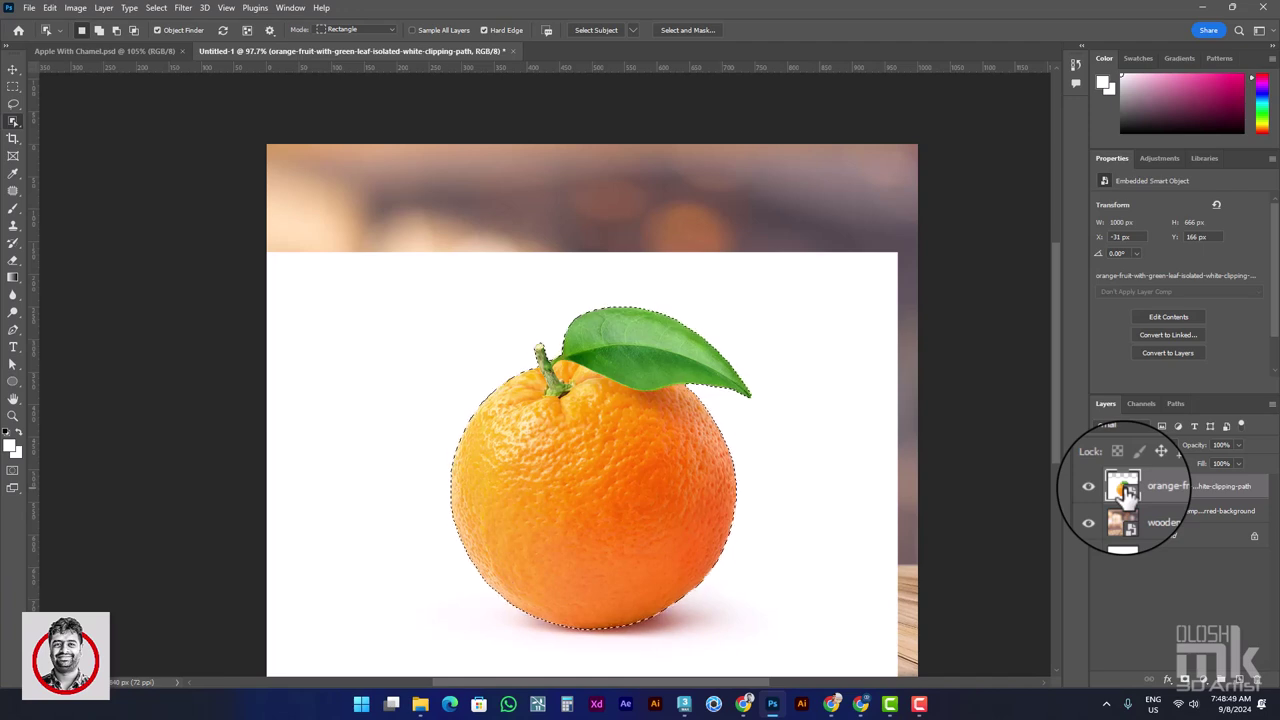
key("ctrl+j")
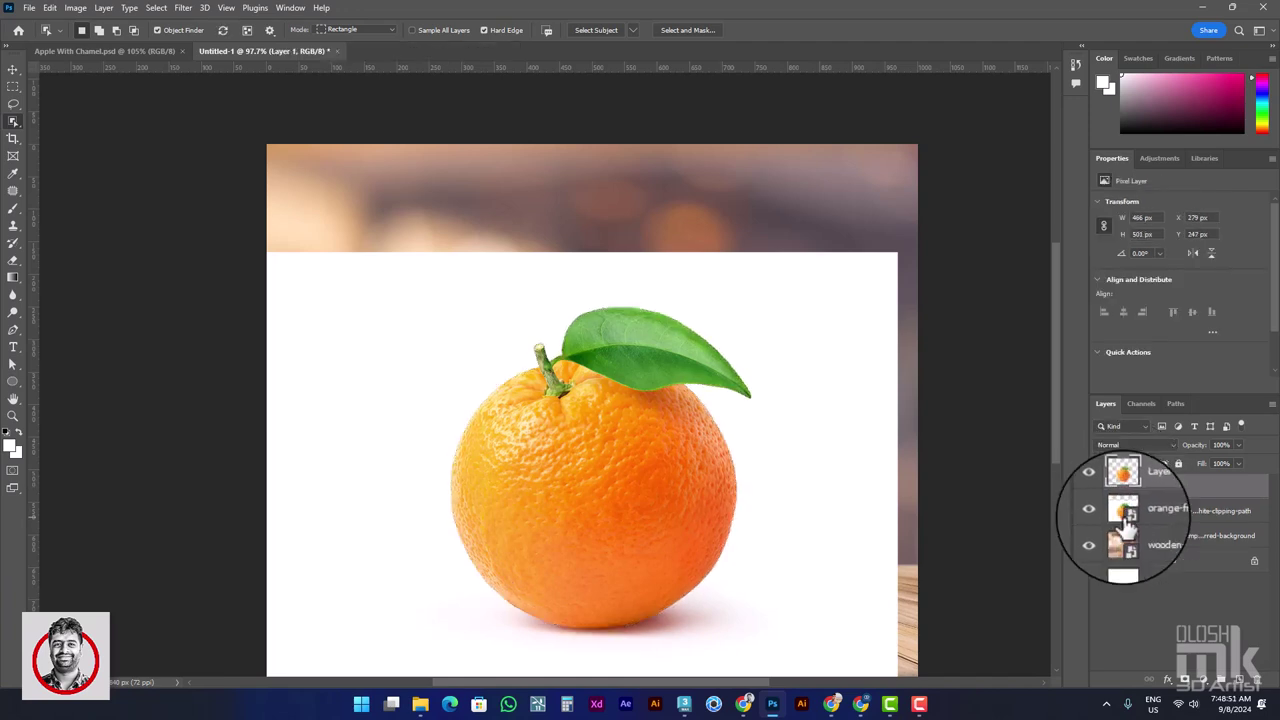
left_click(1124, 515)
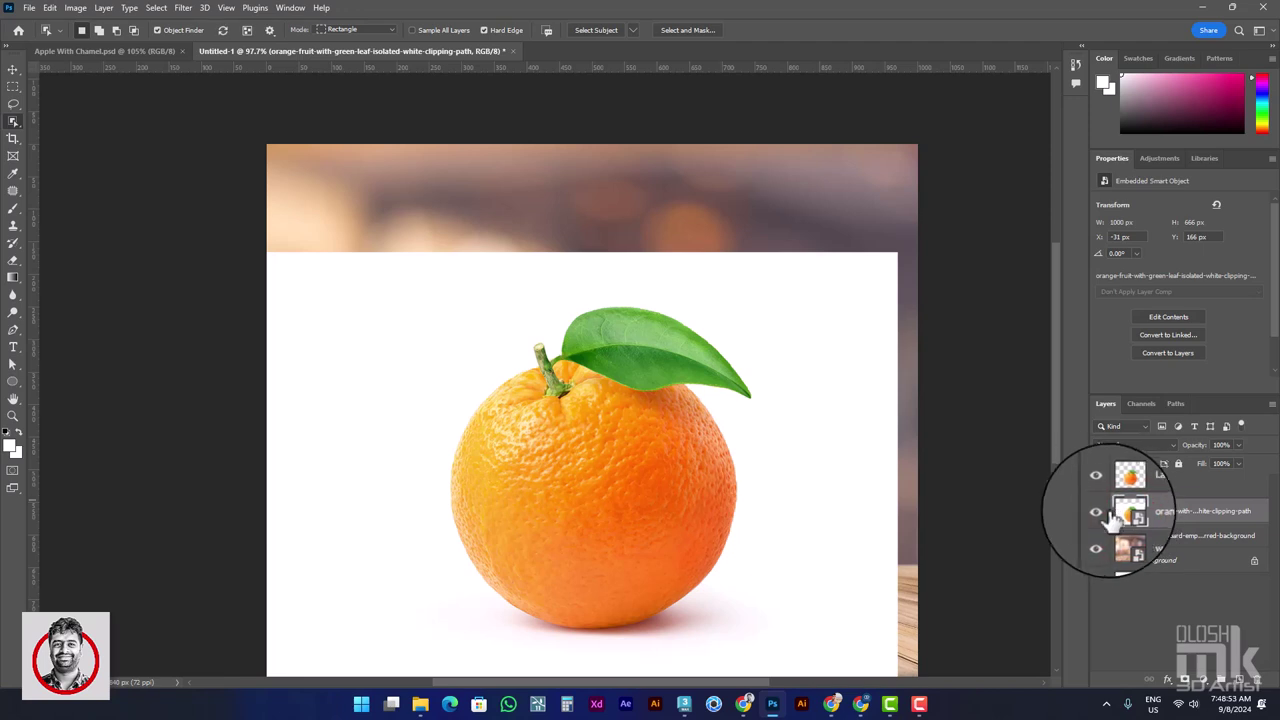
left_click(1140, 444)
left_click(1111, 407)
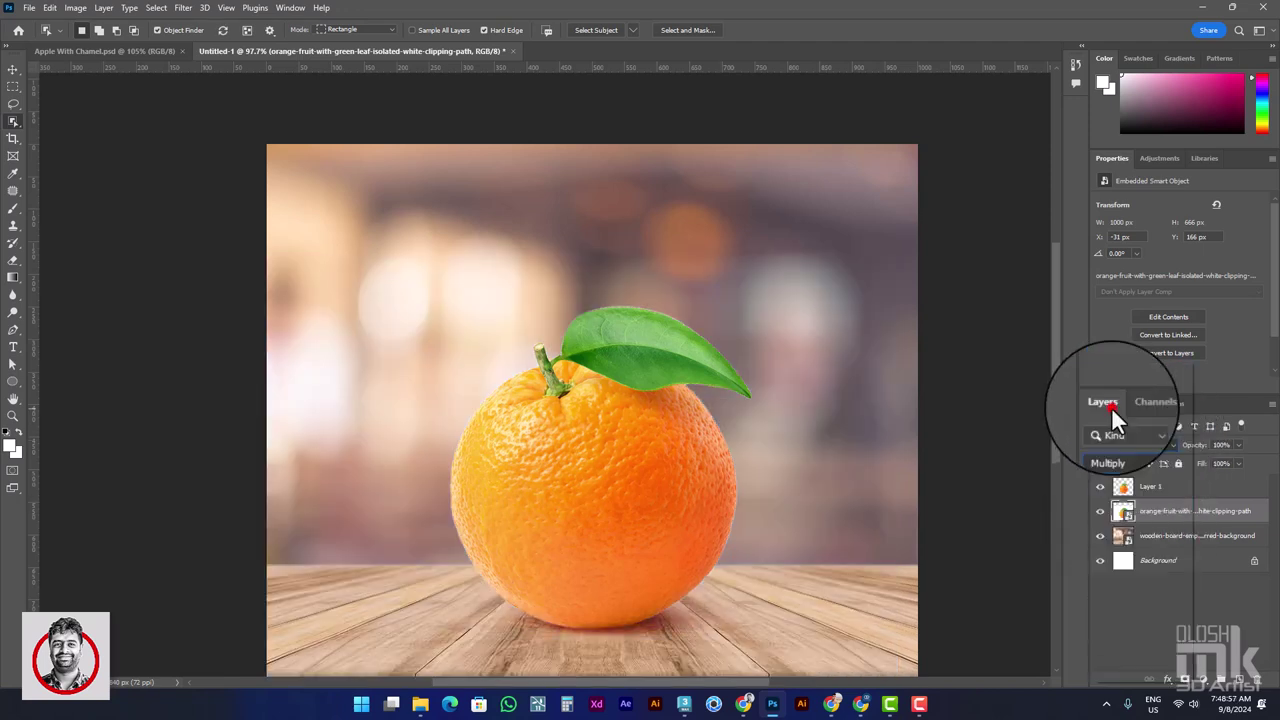
left_click(1100, 512)
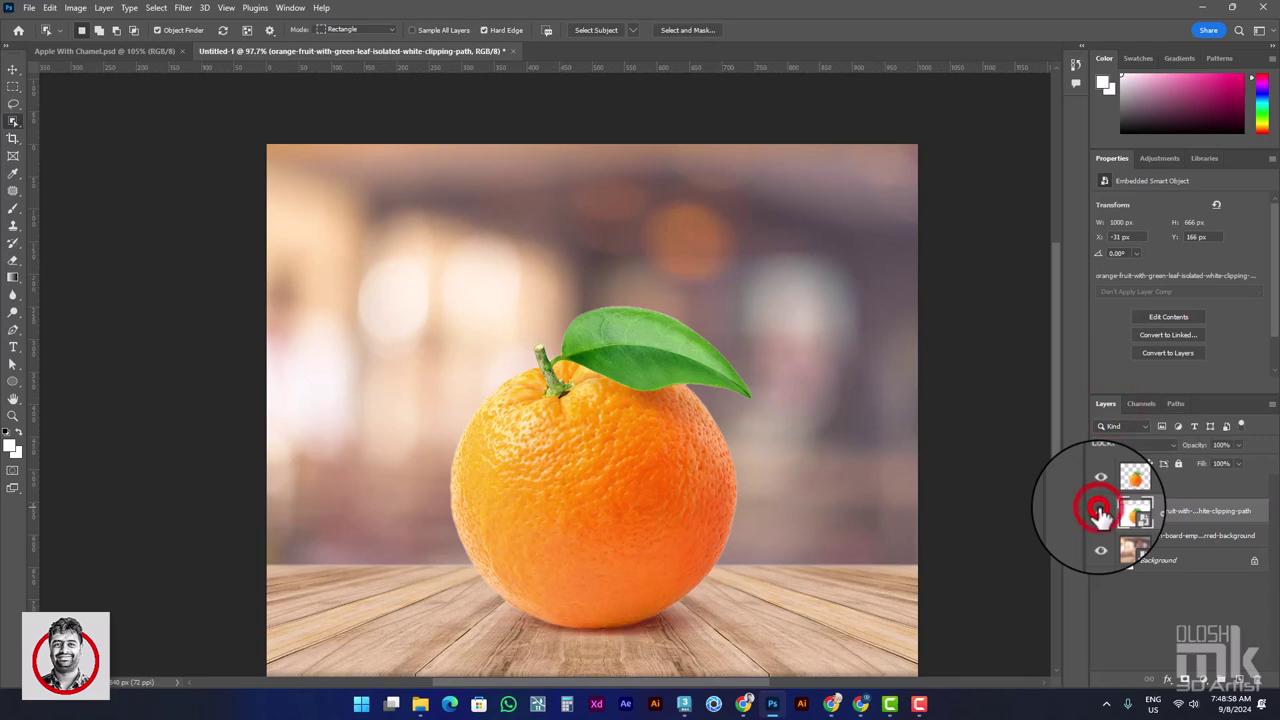
Step: Duplicate the shadow layer, group both copies as 'Shadows', and rename the table layer 'BG'
left_click(1163, 513)
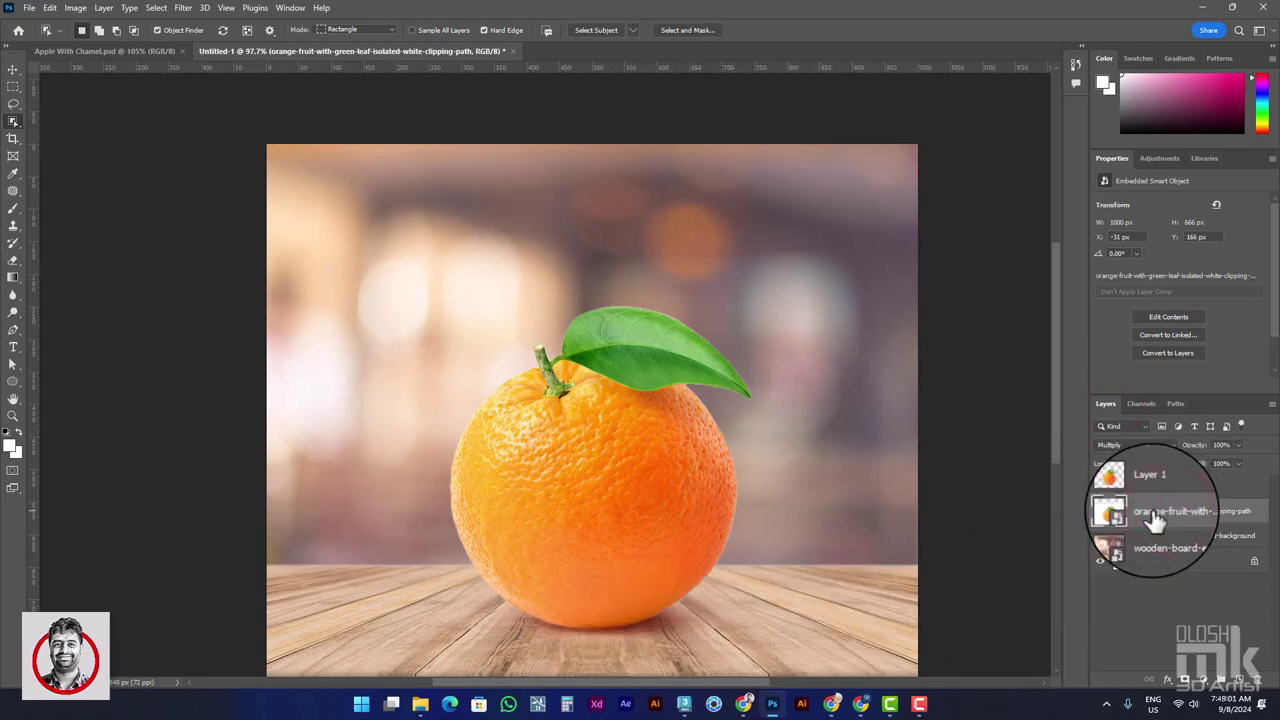
key("ctrl+j")
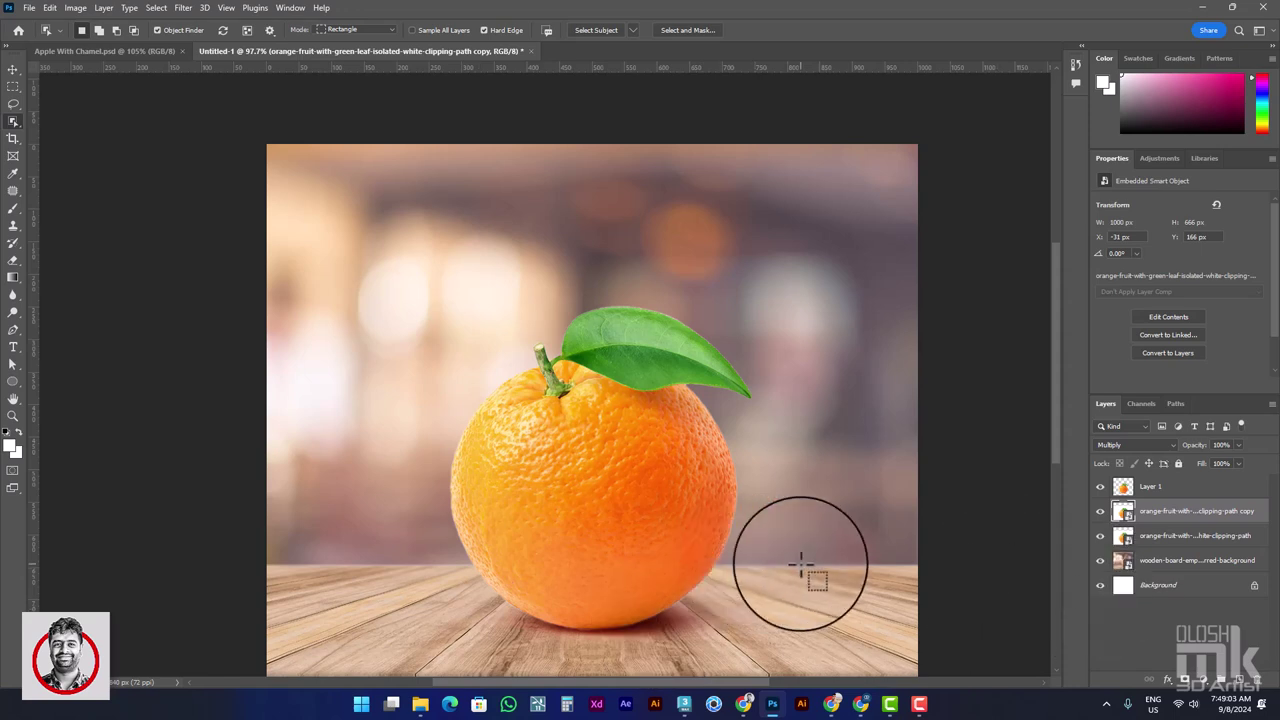
left_click(1163, 533, "shift")
left_click(1221, 683)
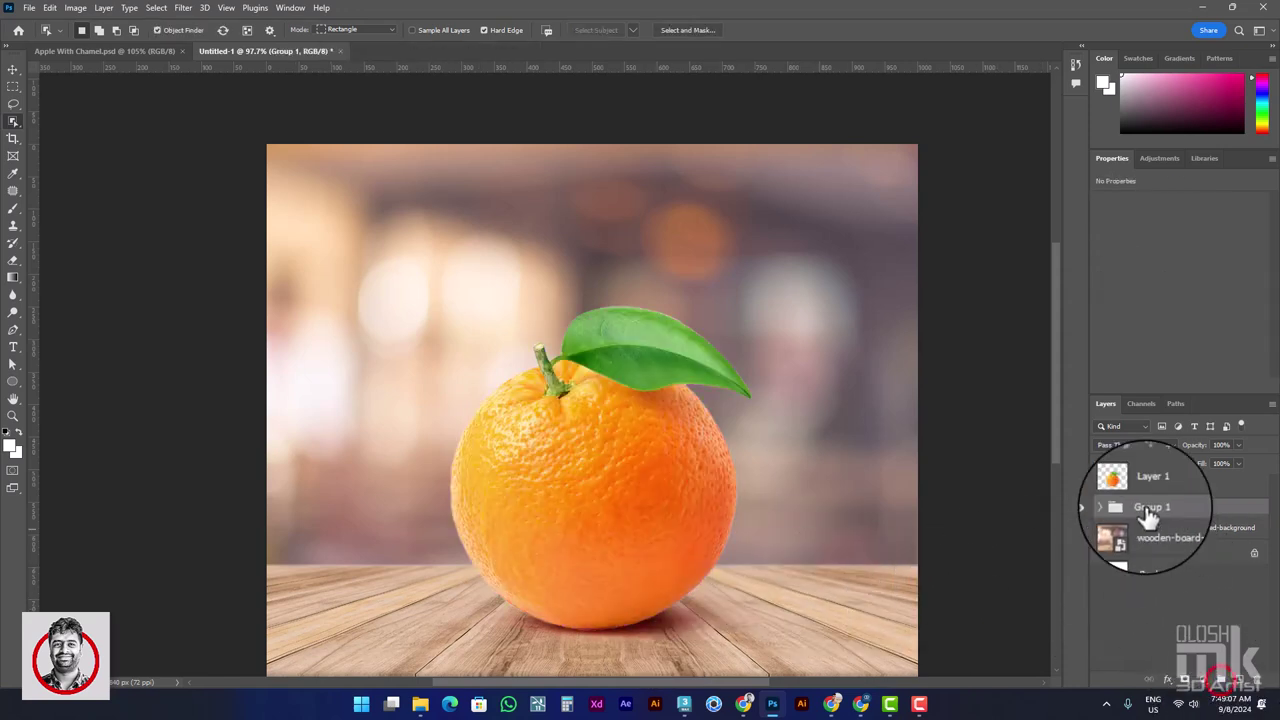
double_click(1146, 508)
type("Shadows")
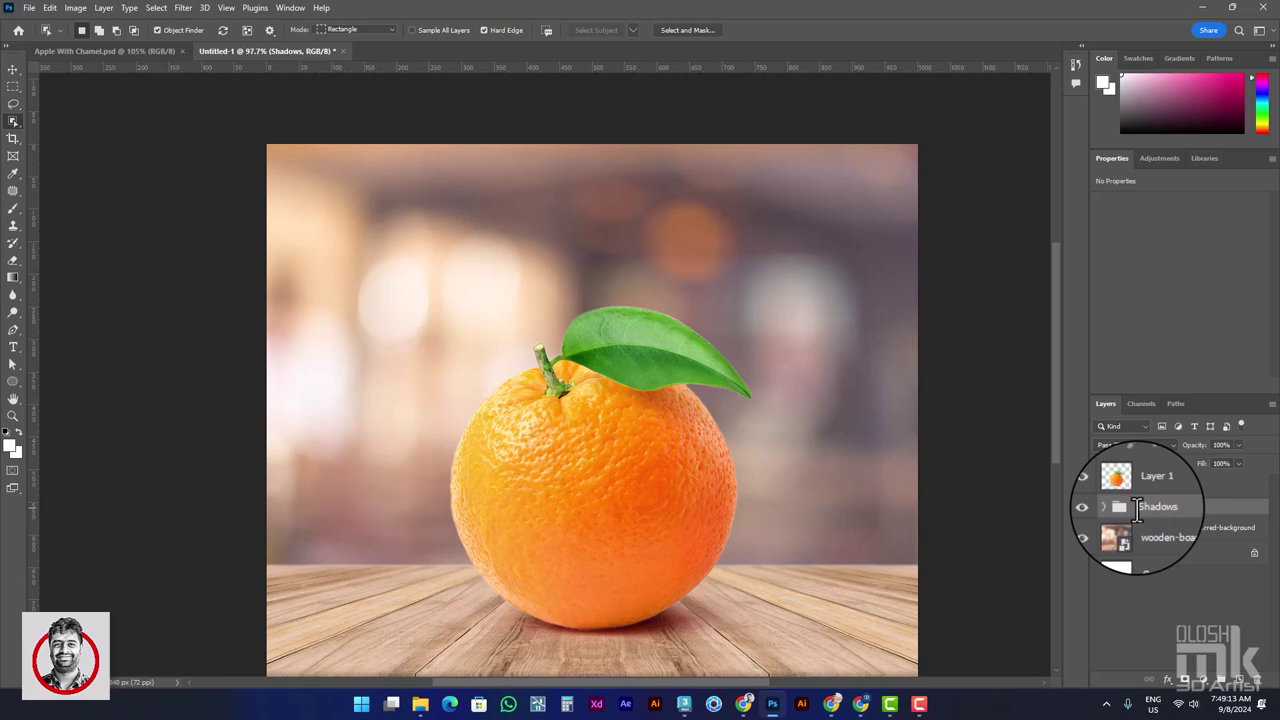
double_click(1178, 530)
type("BG")
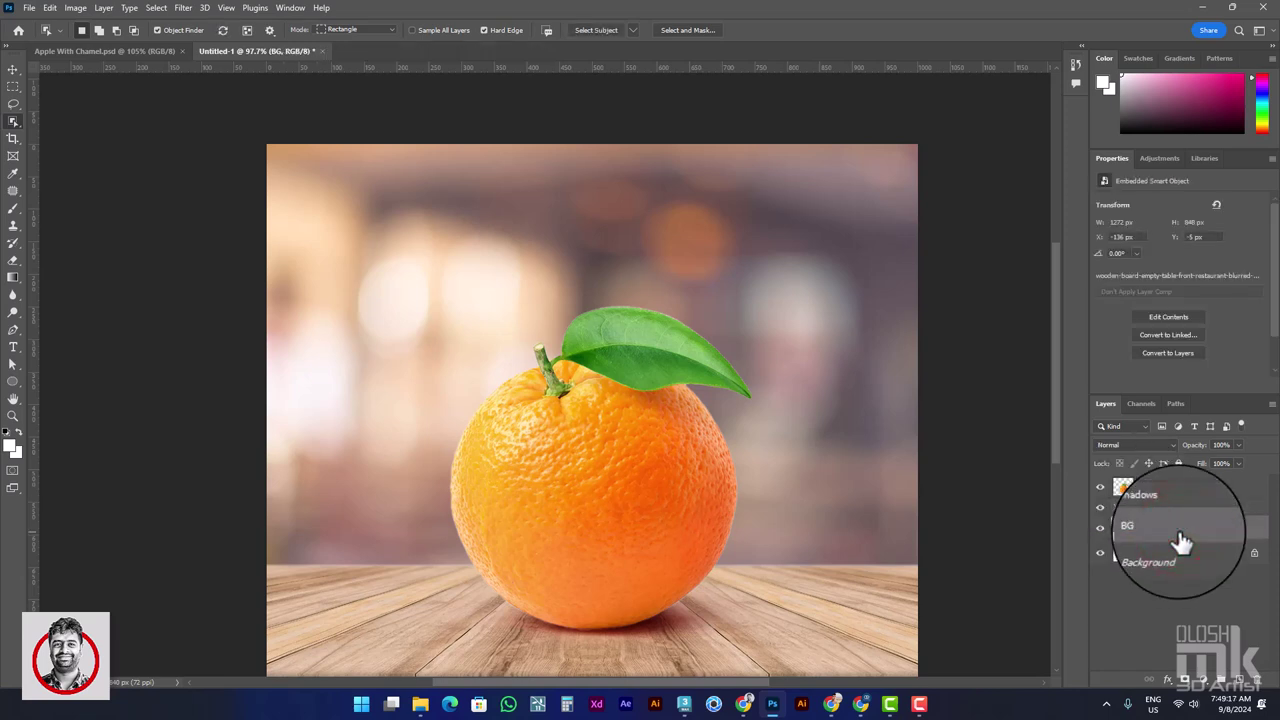
Step: Rename the top orange layer 'Orange Main Layer' and duplicate it as 'Glass Effect'
left_click(1152, 490)
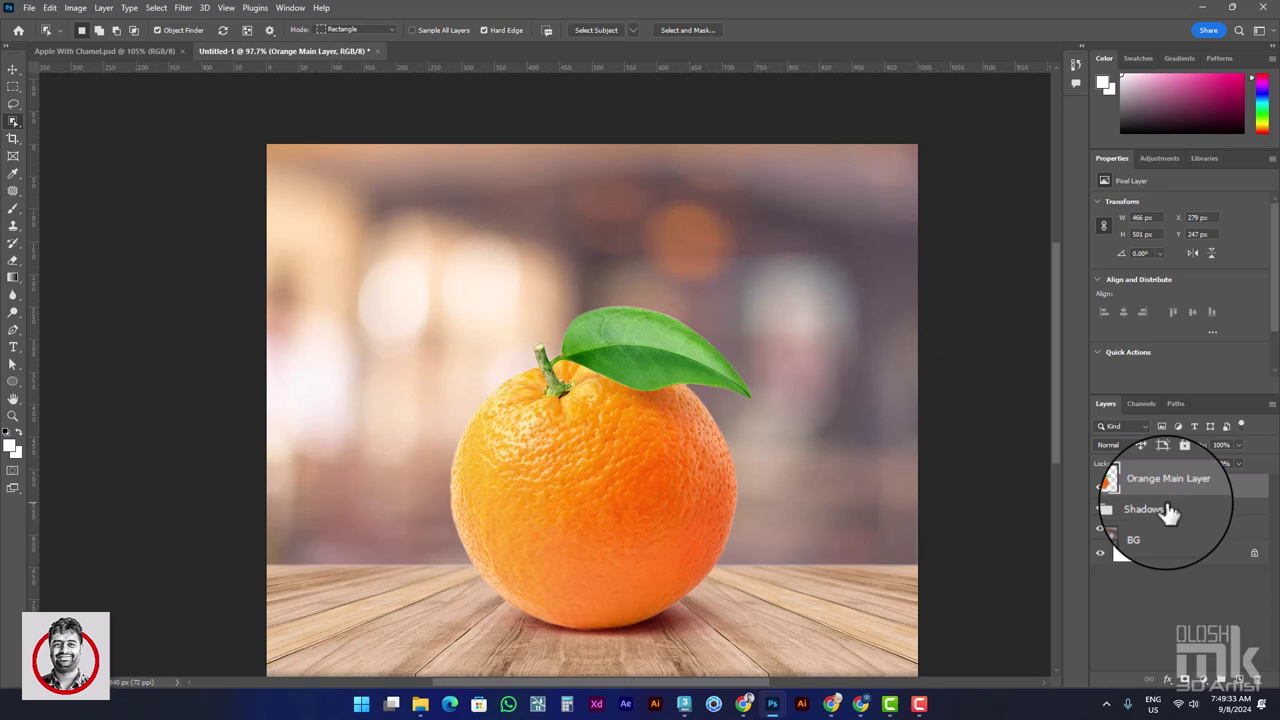
key("ctrl+j")
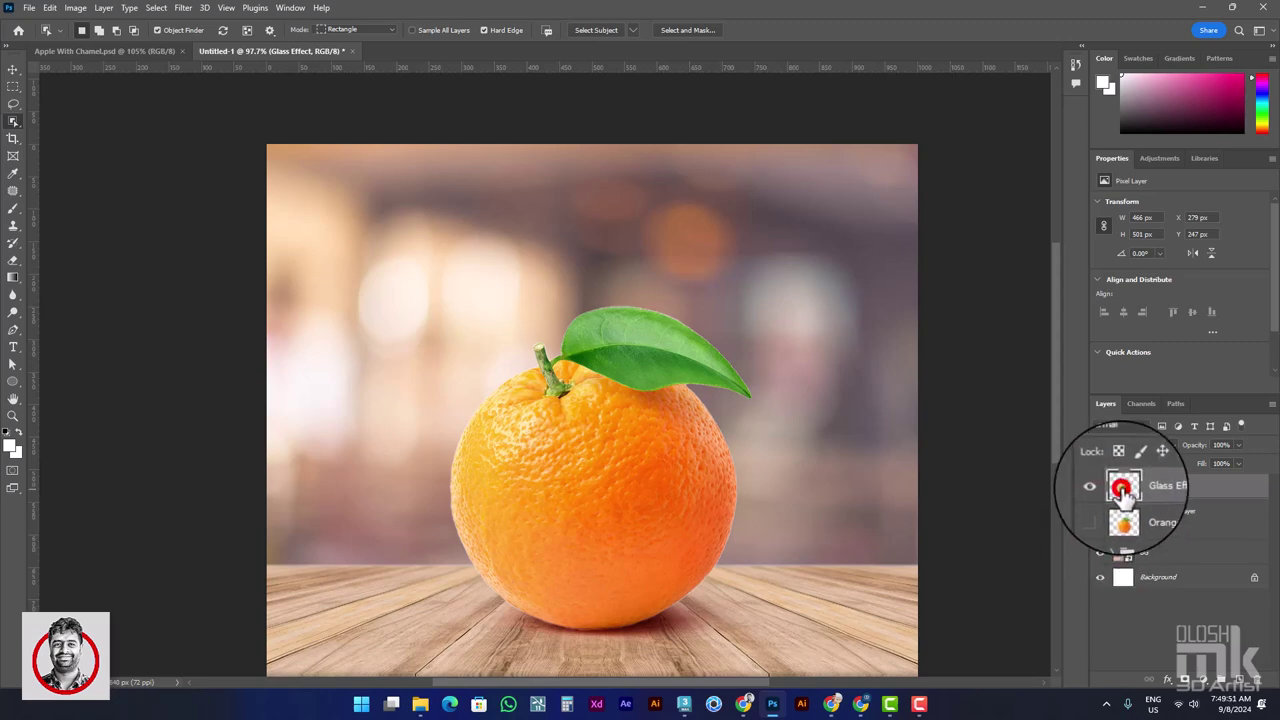
Step: Hide Orange Main Layer and desaturate the Glass Effect layer
left_click(1100, 511)
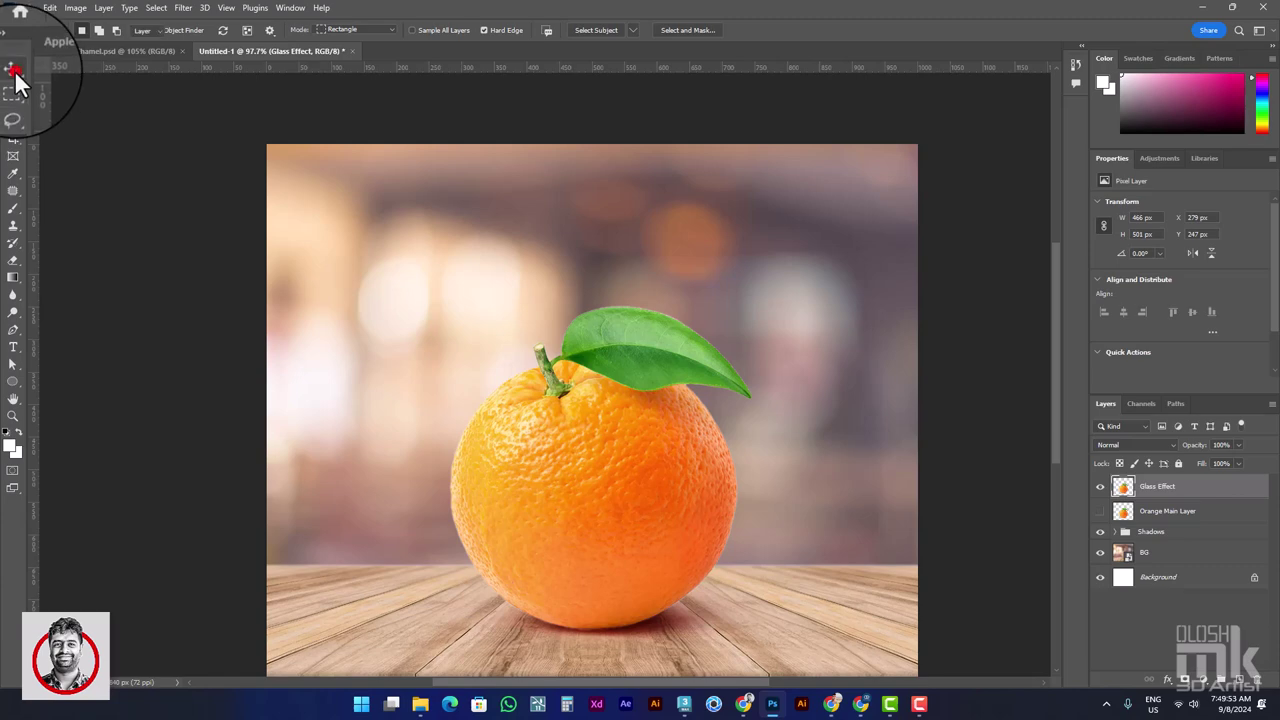
left_click(13, 70)
left_click(72, 11)
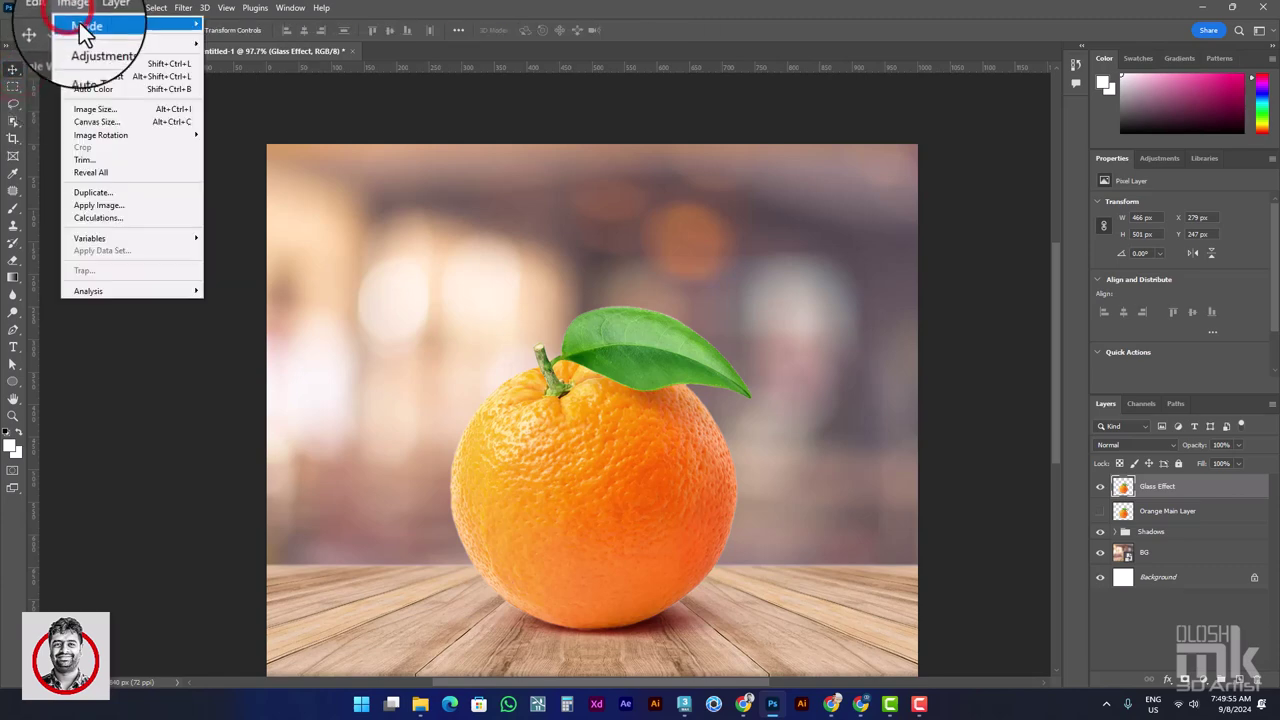
mouse_move(96, 44)
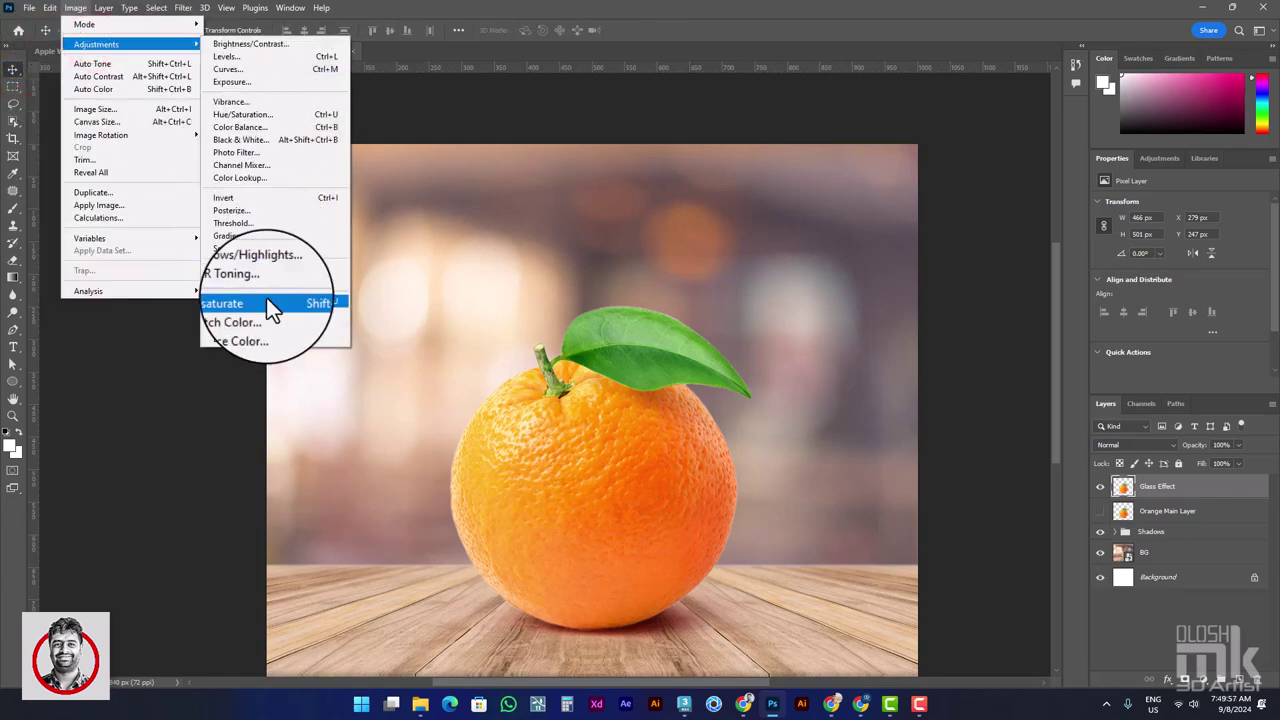
left_click(263, 301)
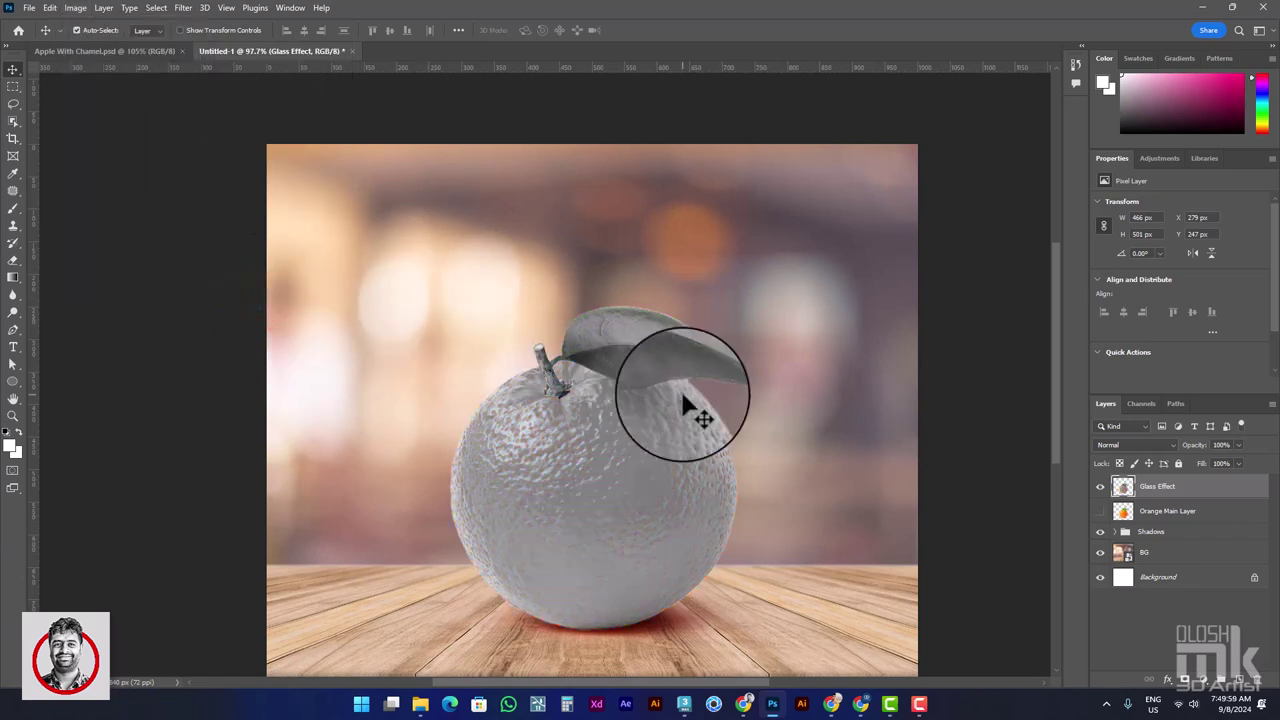
Step: Set Glass Effect to Hard Light, duplicate it, and keep the Shadows group visible
left_click(1144, 446)
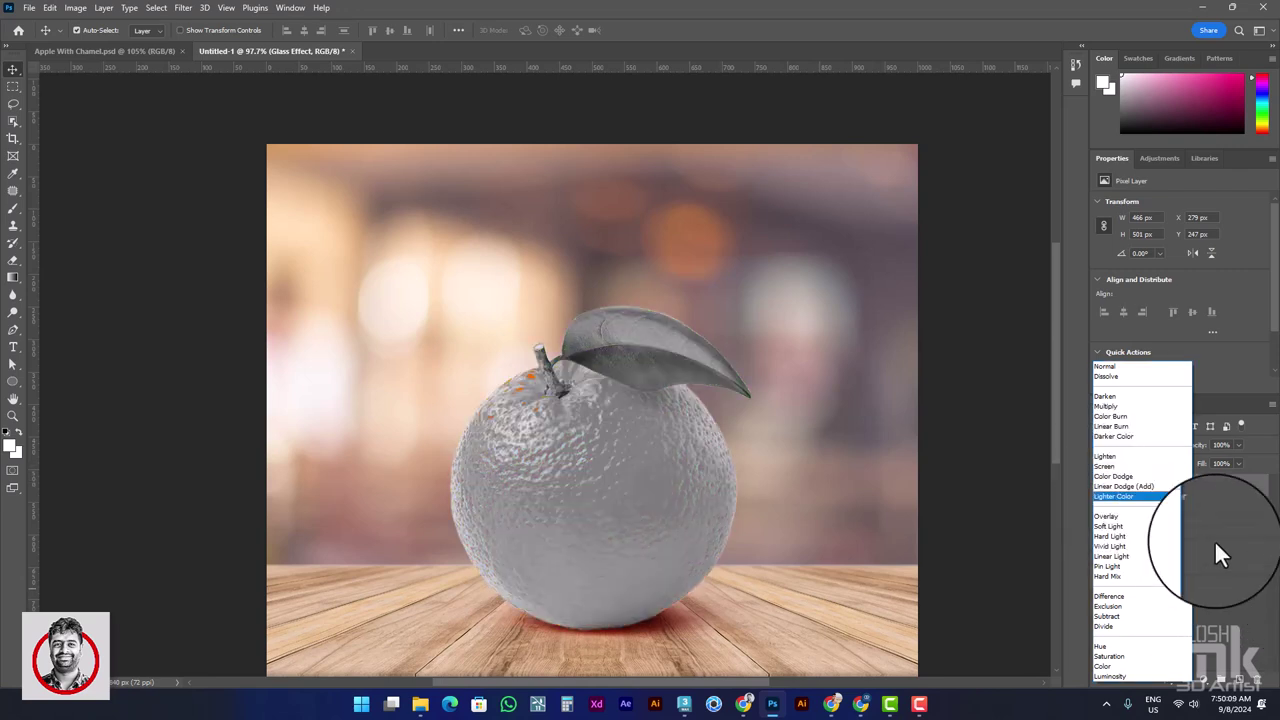
left_click(1221, 491)
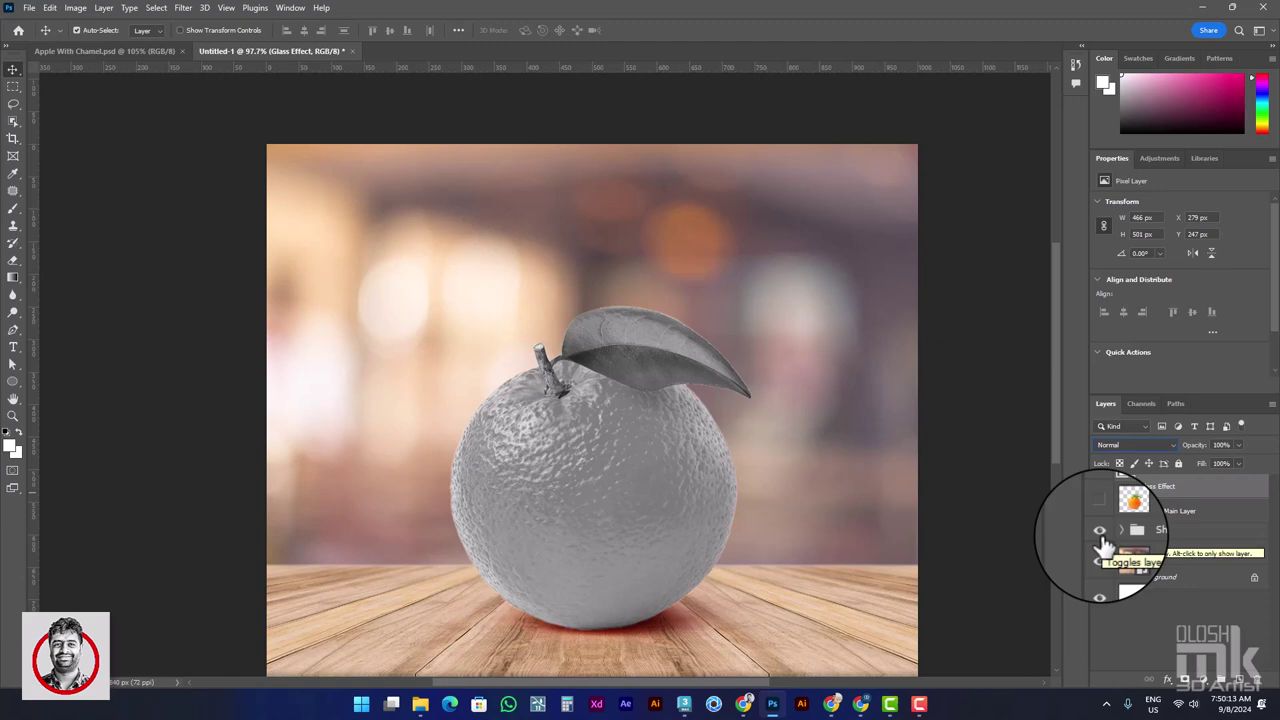
left_click(1100, 532)
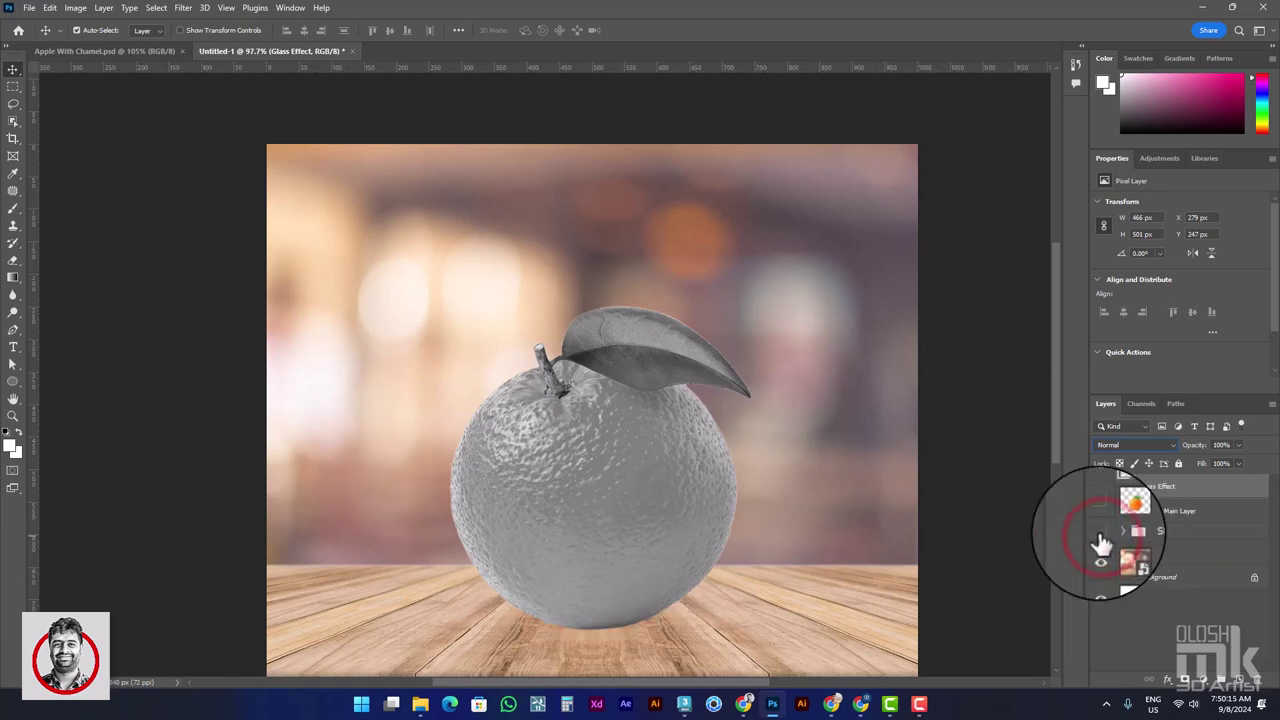
left_click(1138, 445)
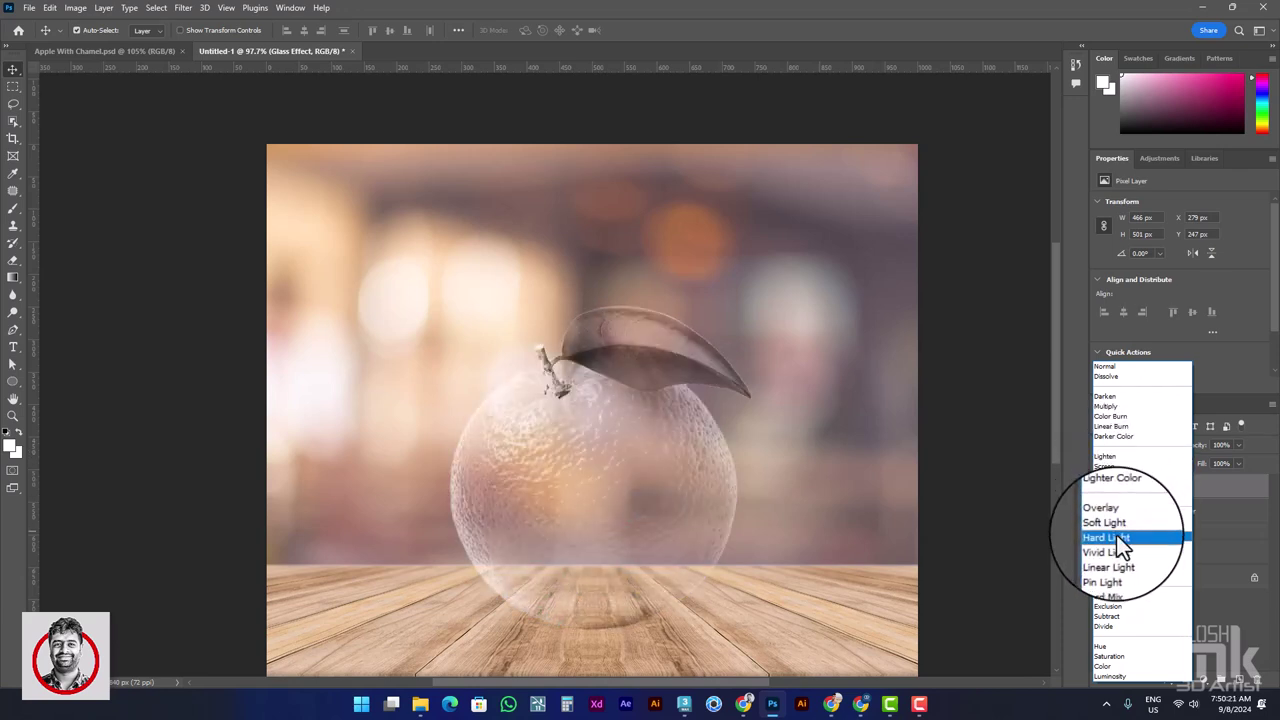
left_click(1118, 537)
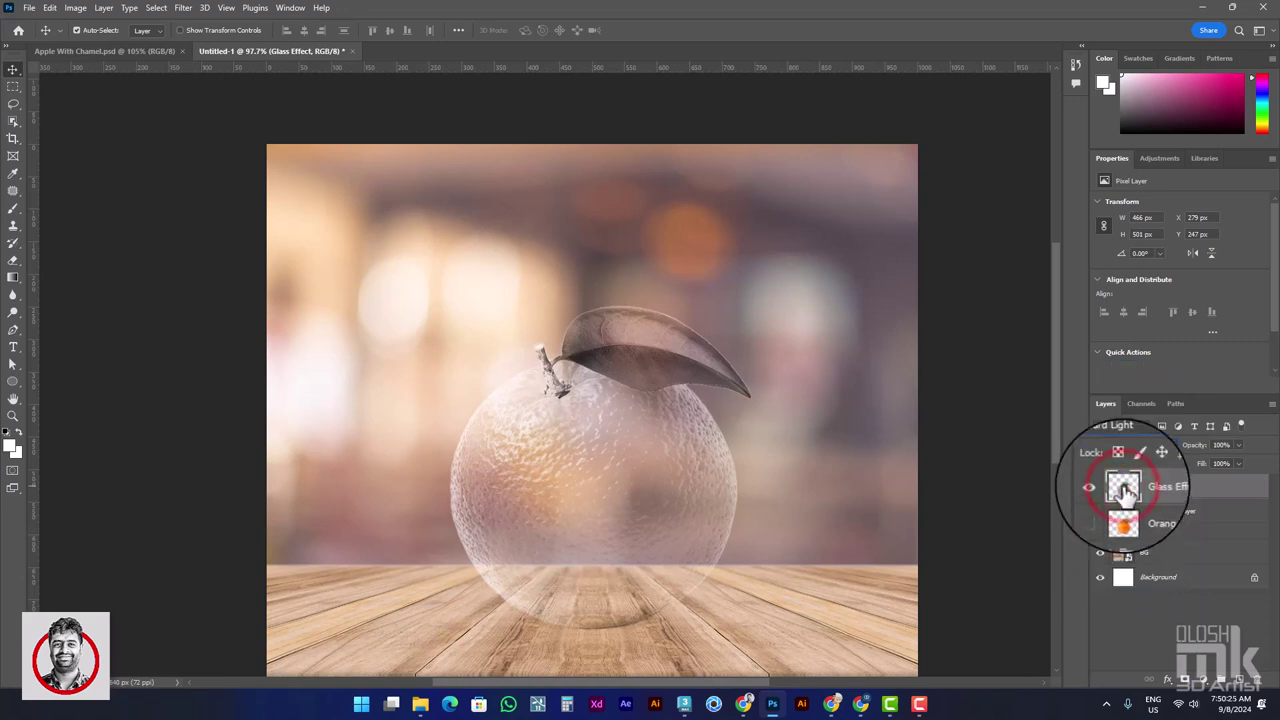
key("ctrl+j")
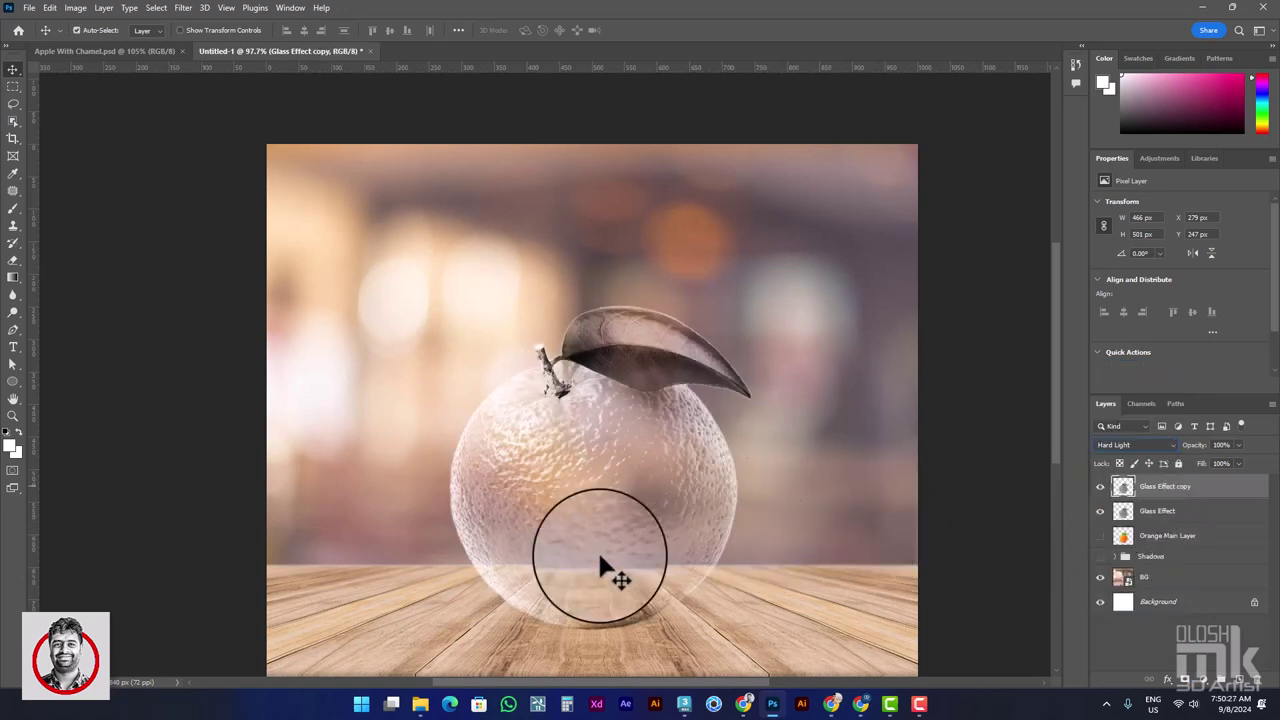
left_click(1101, 557)
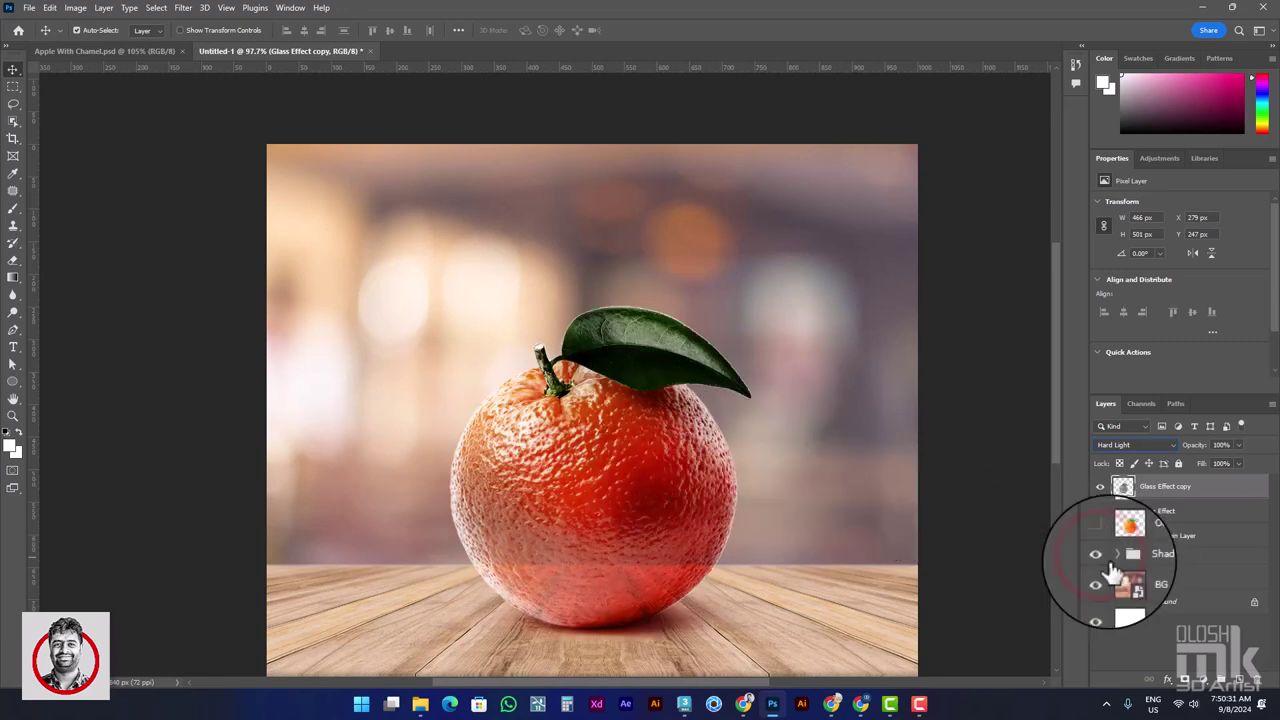
Step: Load the orange's outline as a selection and invert it to everything except the orange
left_click(1116, 557)
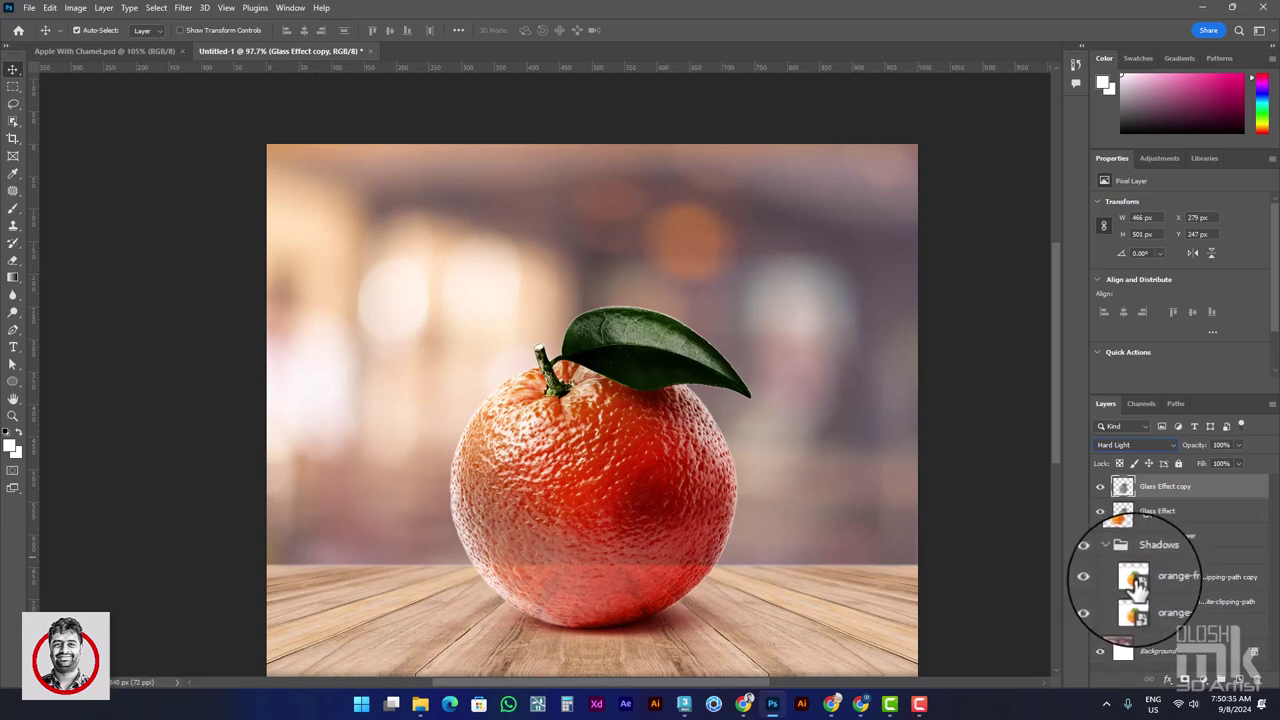
left_click_drag(1137, 583, 1125, 515)
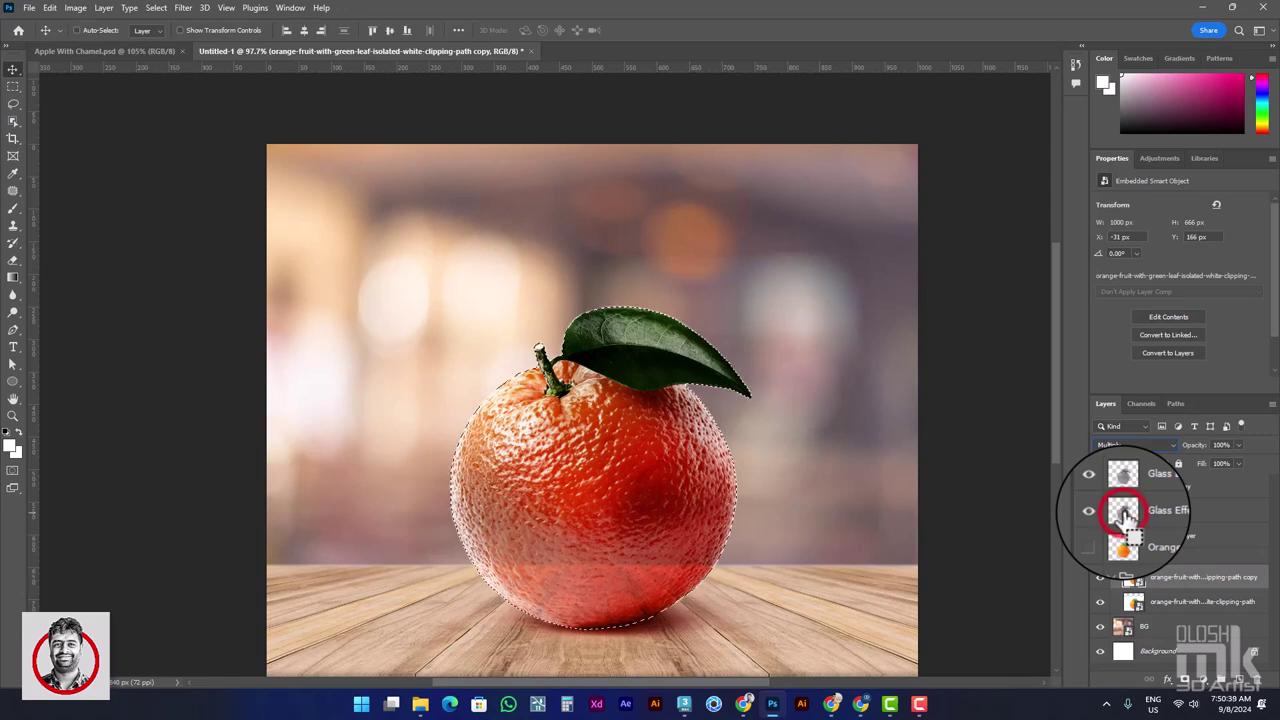
left_click_drag(1125, 515, 1126, 515)
left_click(1123, 514)
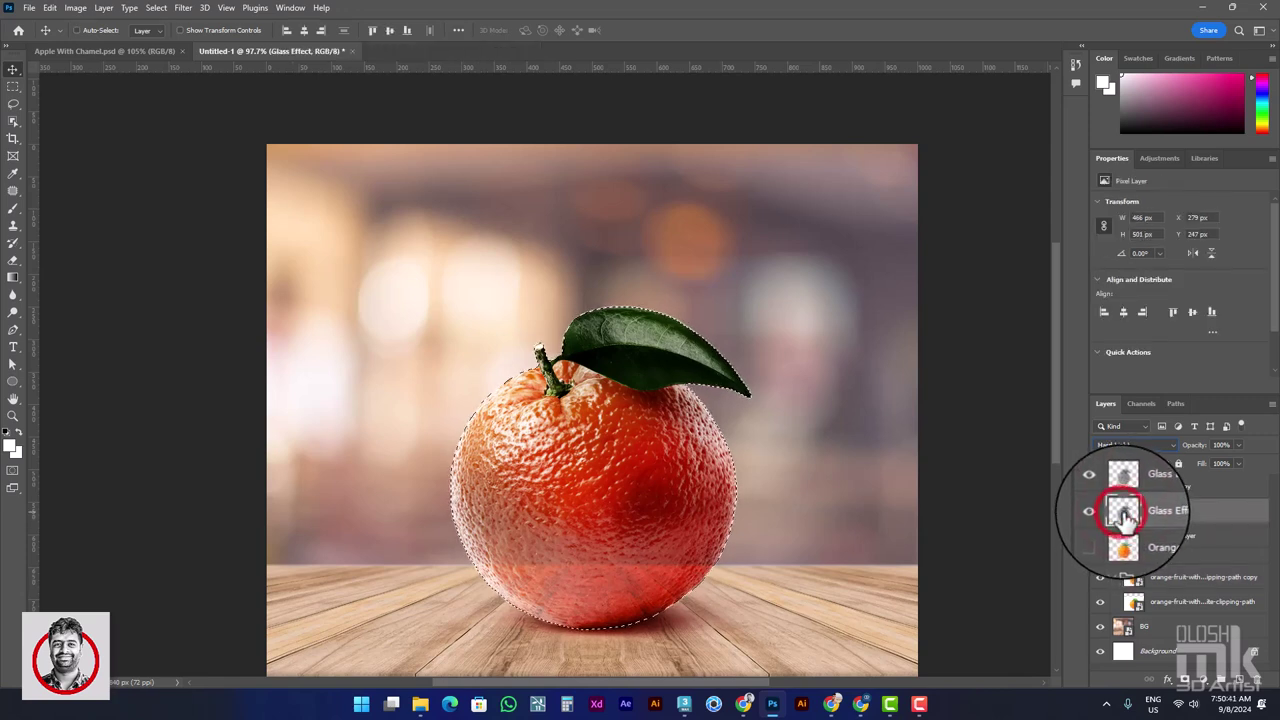
left_click(1133, 578)
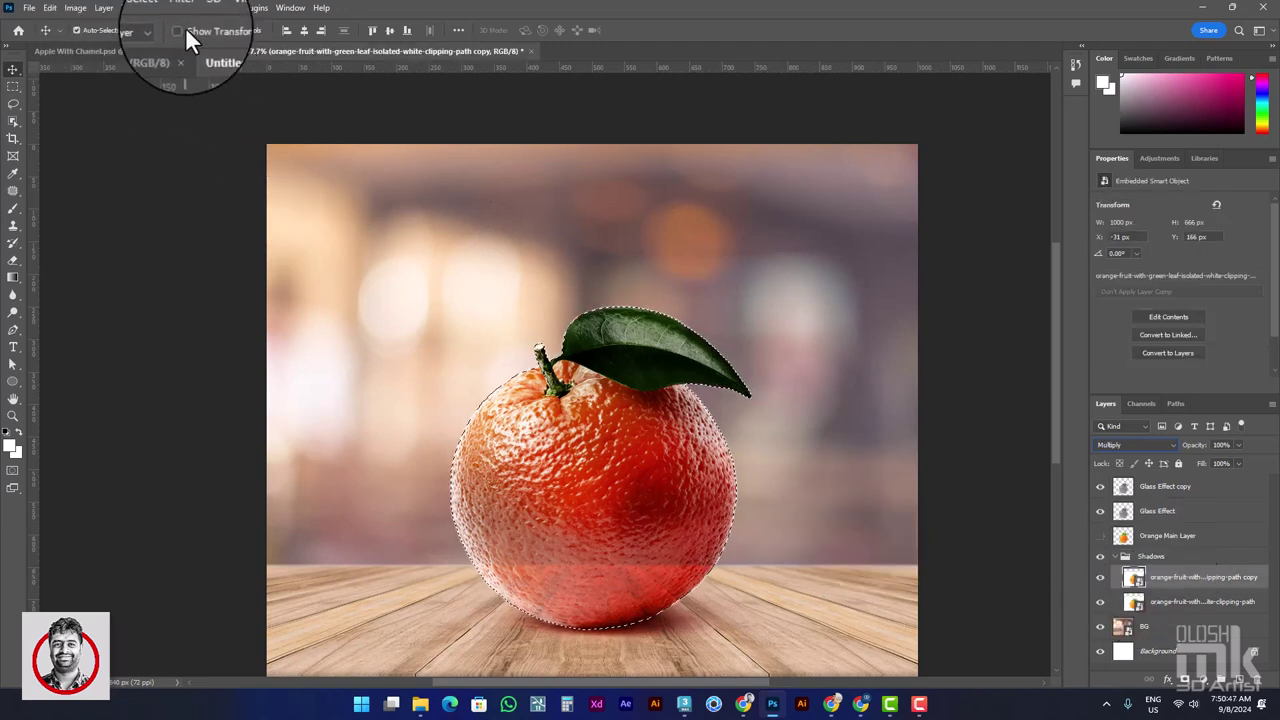
left_click(157, 8)
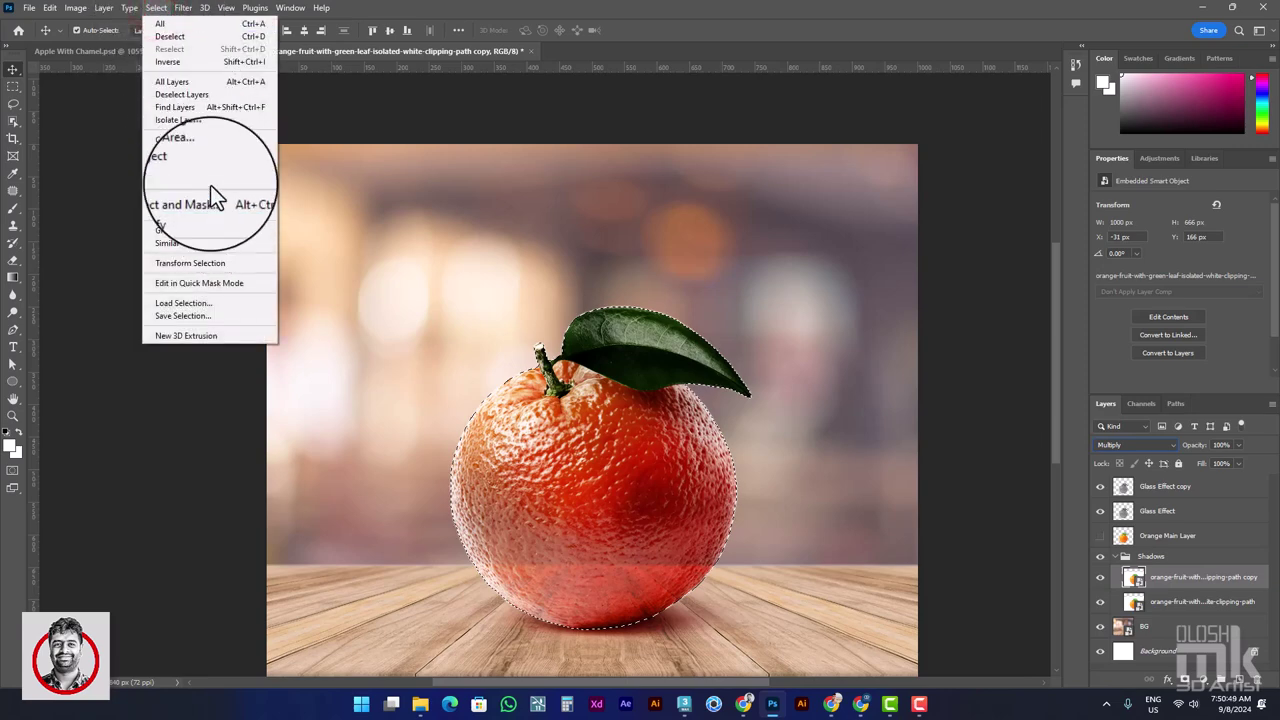
left_click(181, 64)
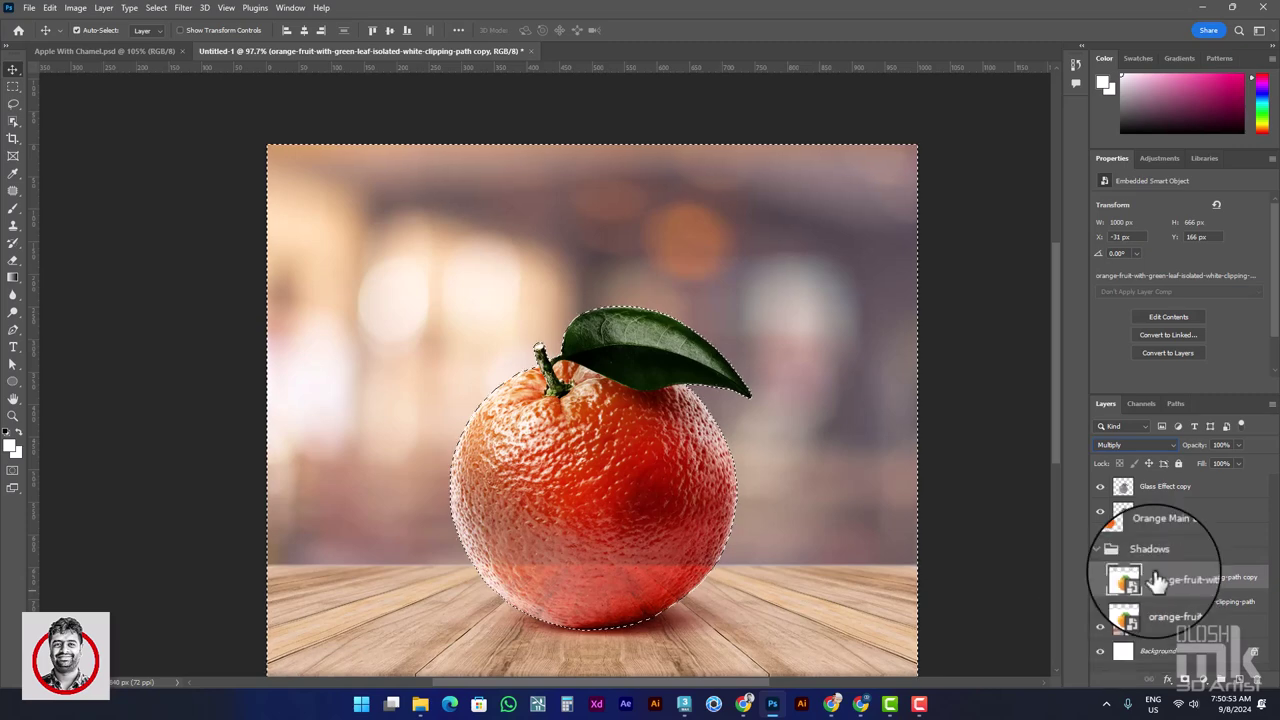
Step: Add that mask to the shadow copy layer and copy it onto the other shadow layer
left_click(1100, 601)
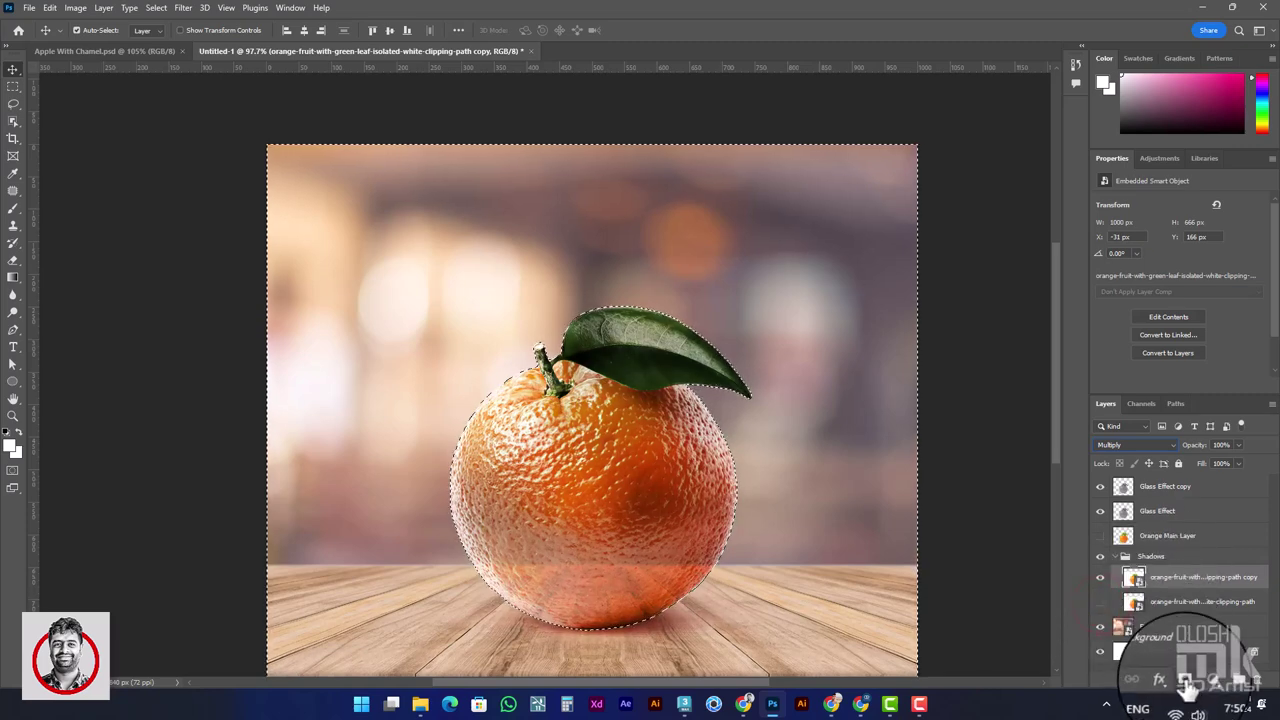
left_click(1185, 678)
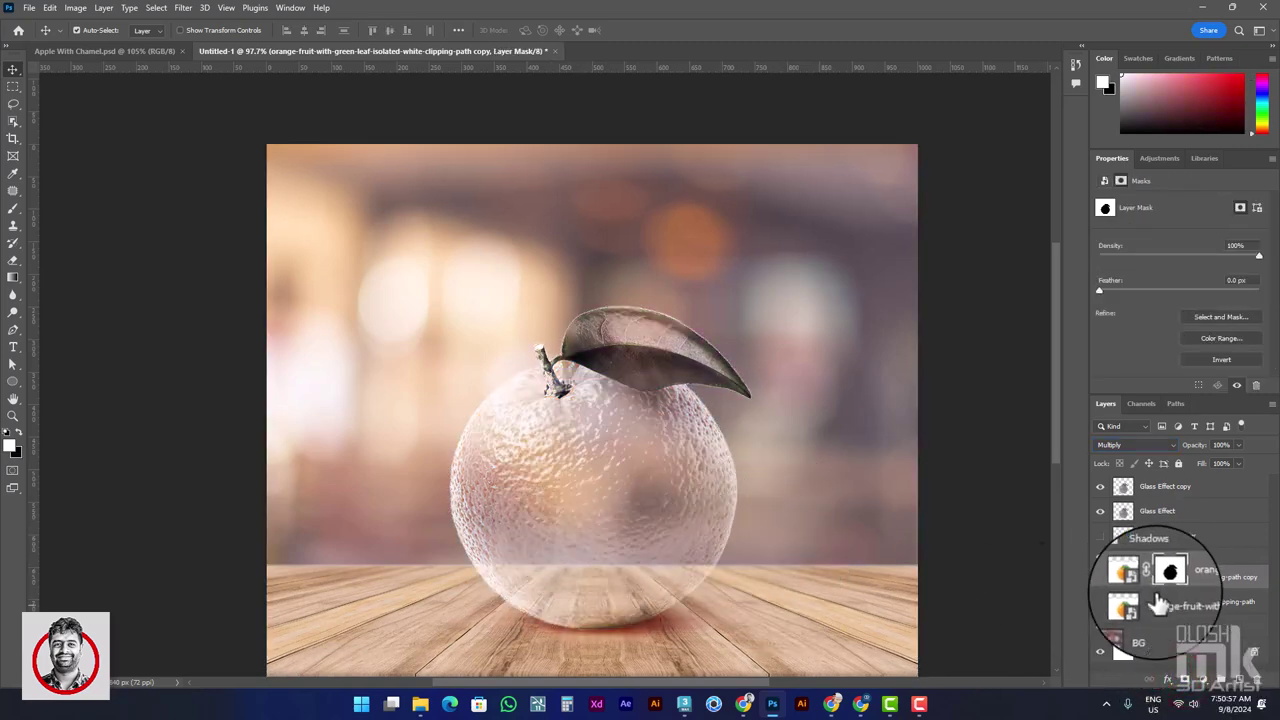
left_click(1100, 601)
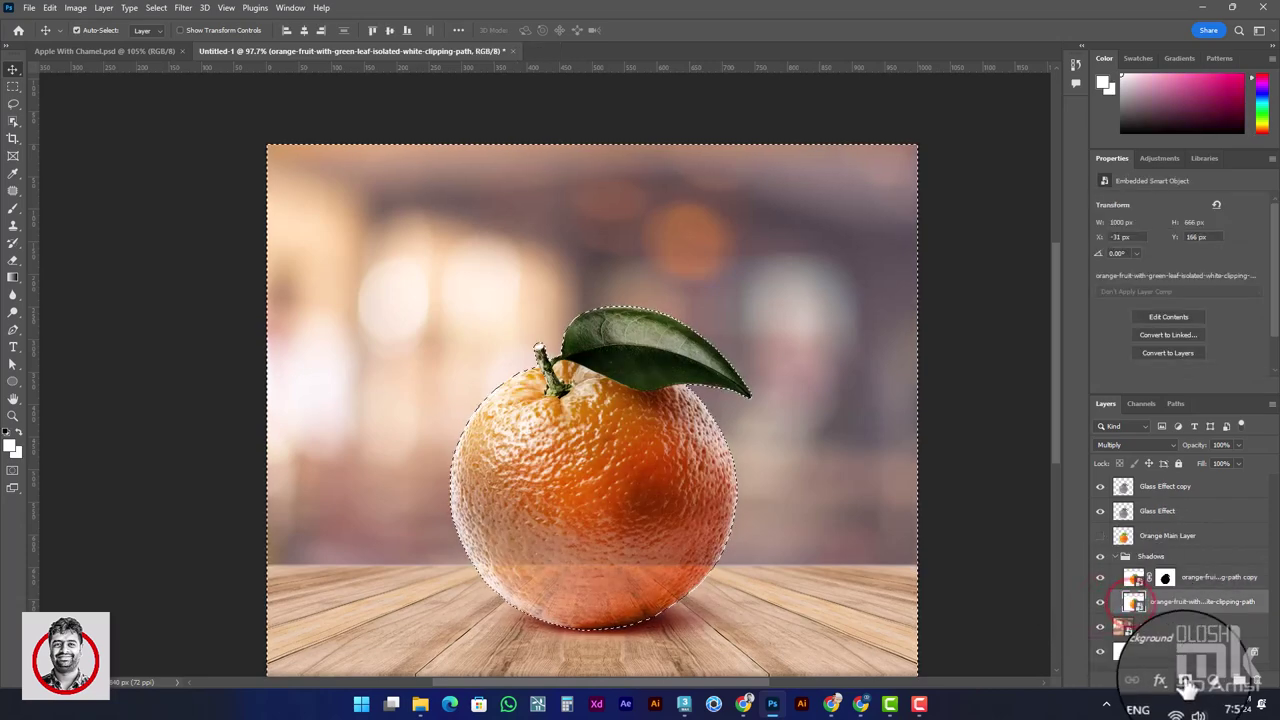
left_click_drag(1155, 648, 1160, 605)
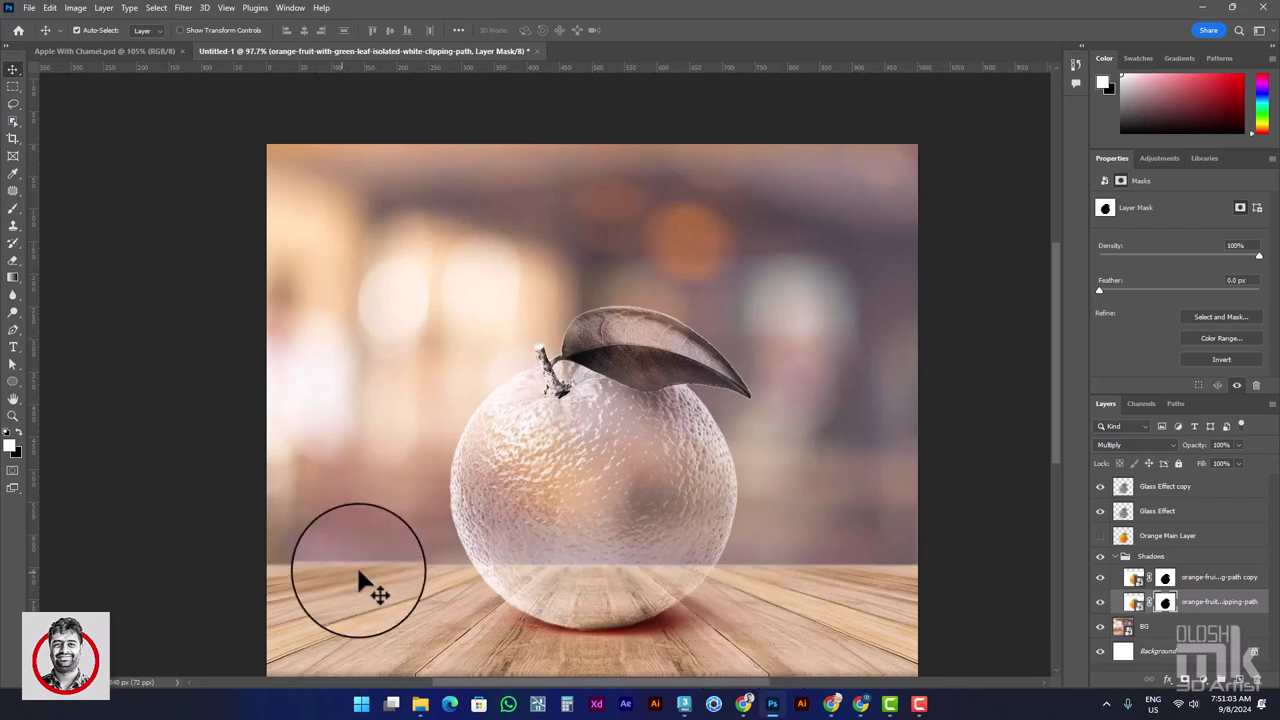
left_click(1122, 565)
left_click(1149, 517)
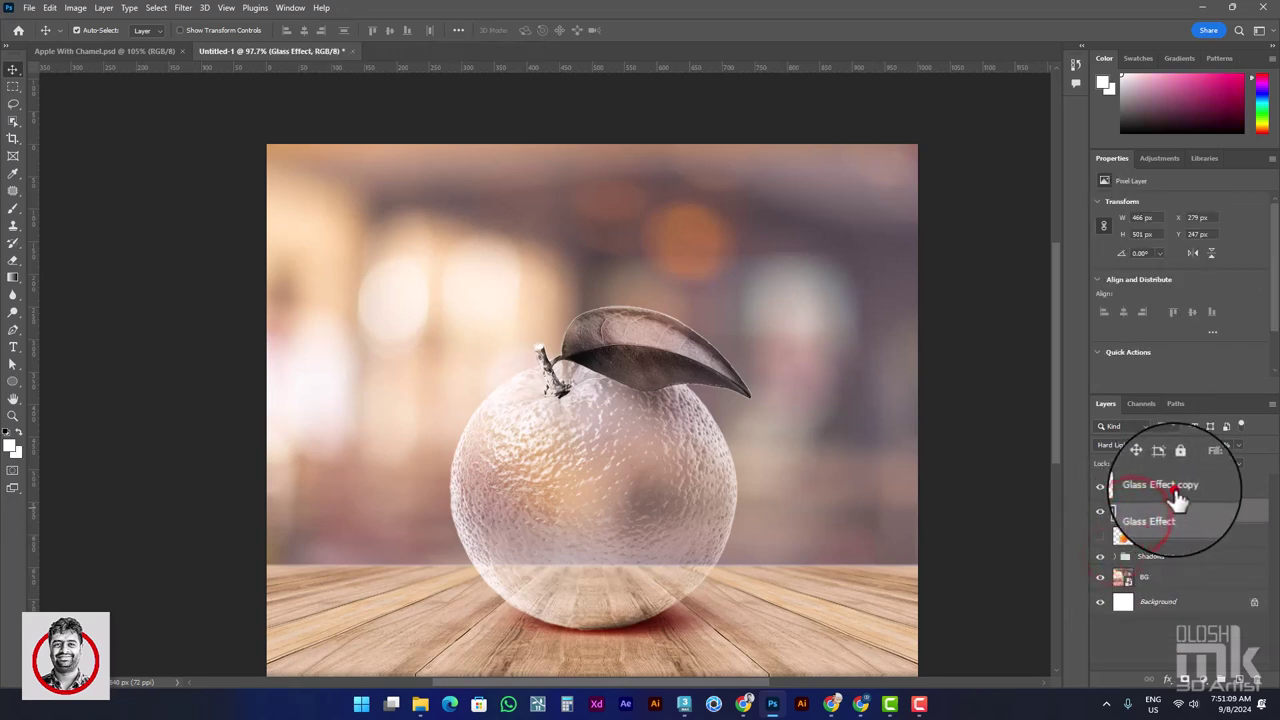
Step: Group Glass Effect and its copy into a group named 'Glass Effect'
double_click(1176, 487)
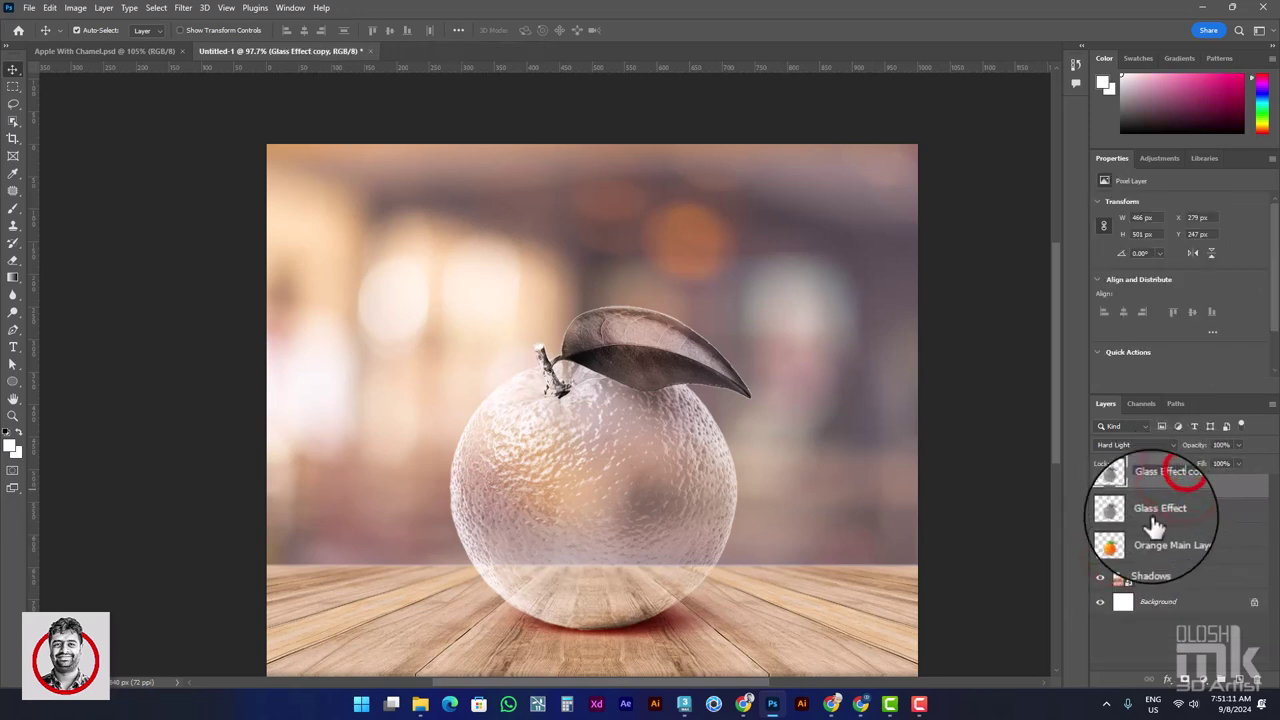
left_click(1150, 511)
left_click(1160, 487, "shift")
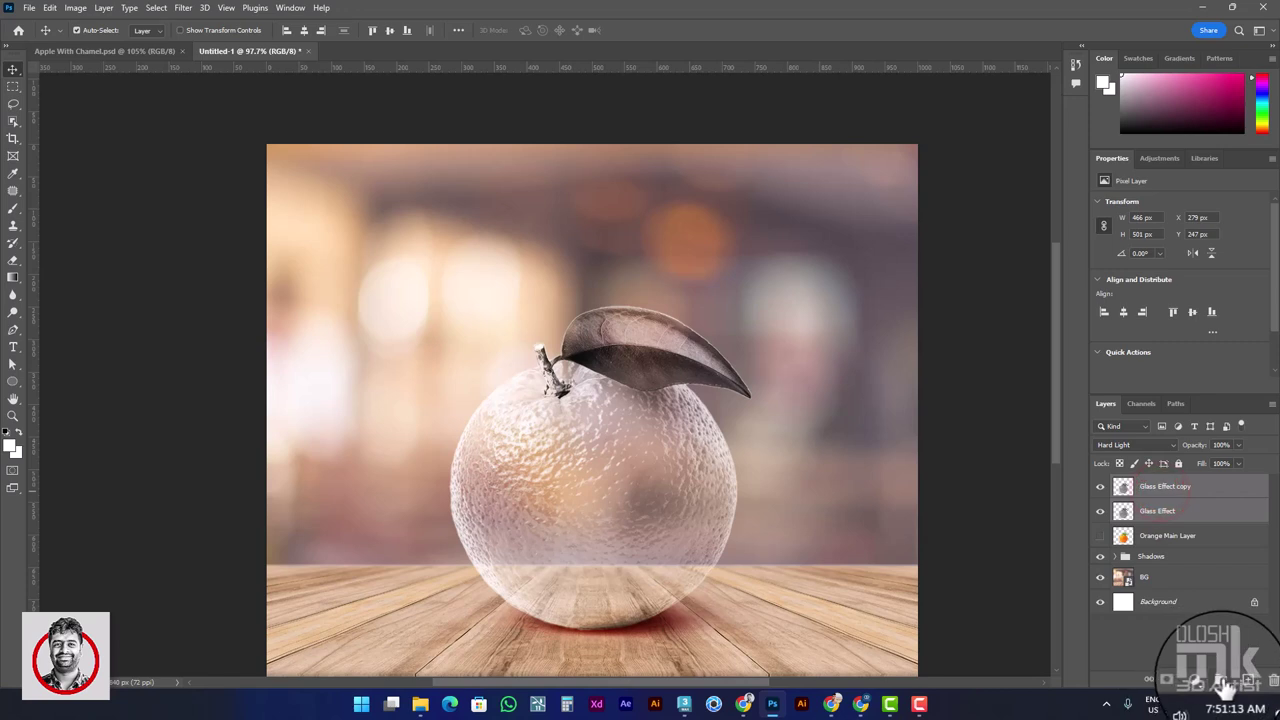
left_click(1223, 686)
double_click(1145, 481)
type("Glass Effect")
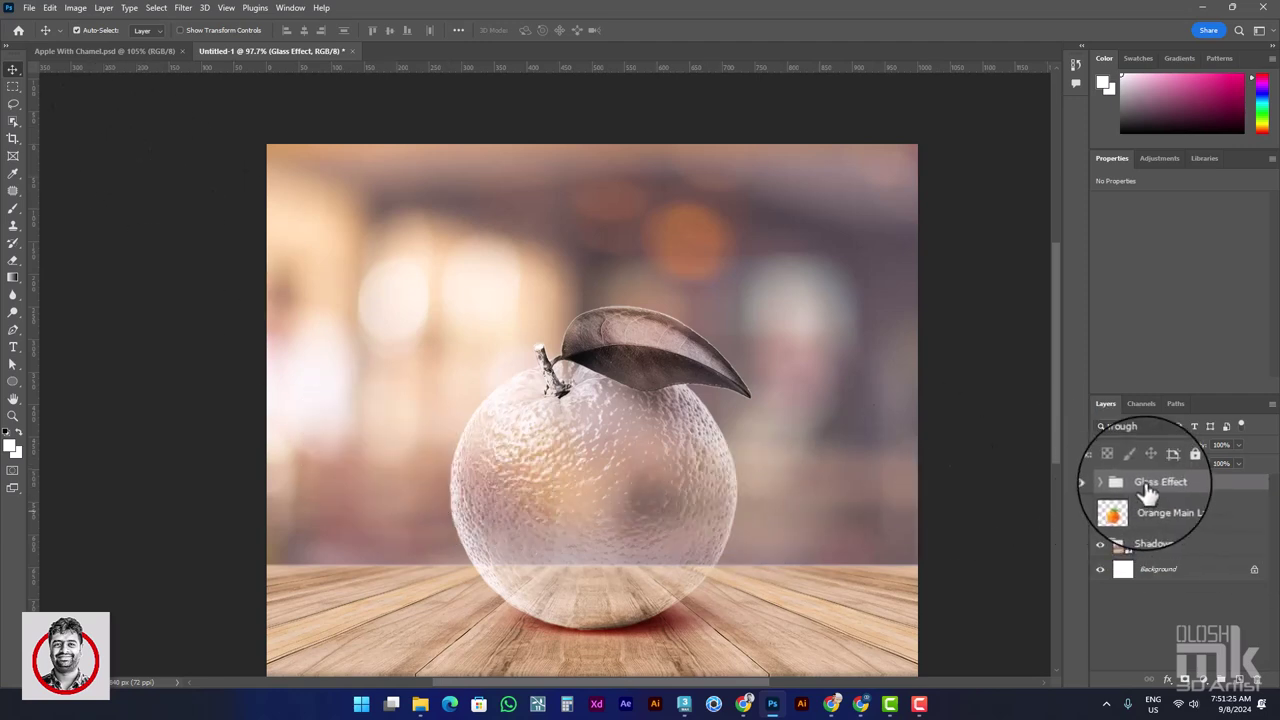
Step: Mask the Glass Effect group to the canvas area above the tabletop edge
left_click(13, 87)
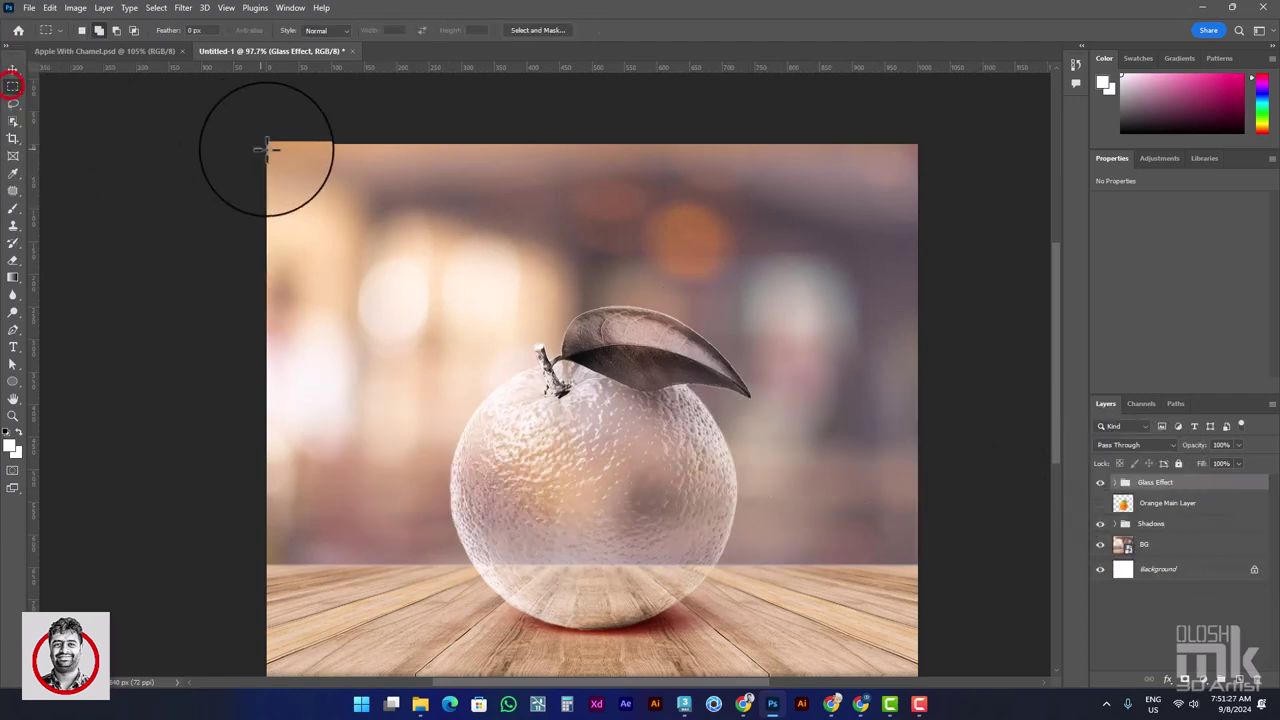
mouse_move(264, 138)
left_mouse_down()
mouse_move(969, 500)
mouse_move(1003, 540)
left_mouse_up()
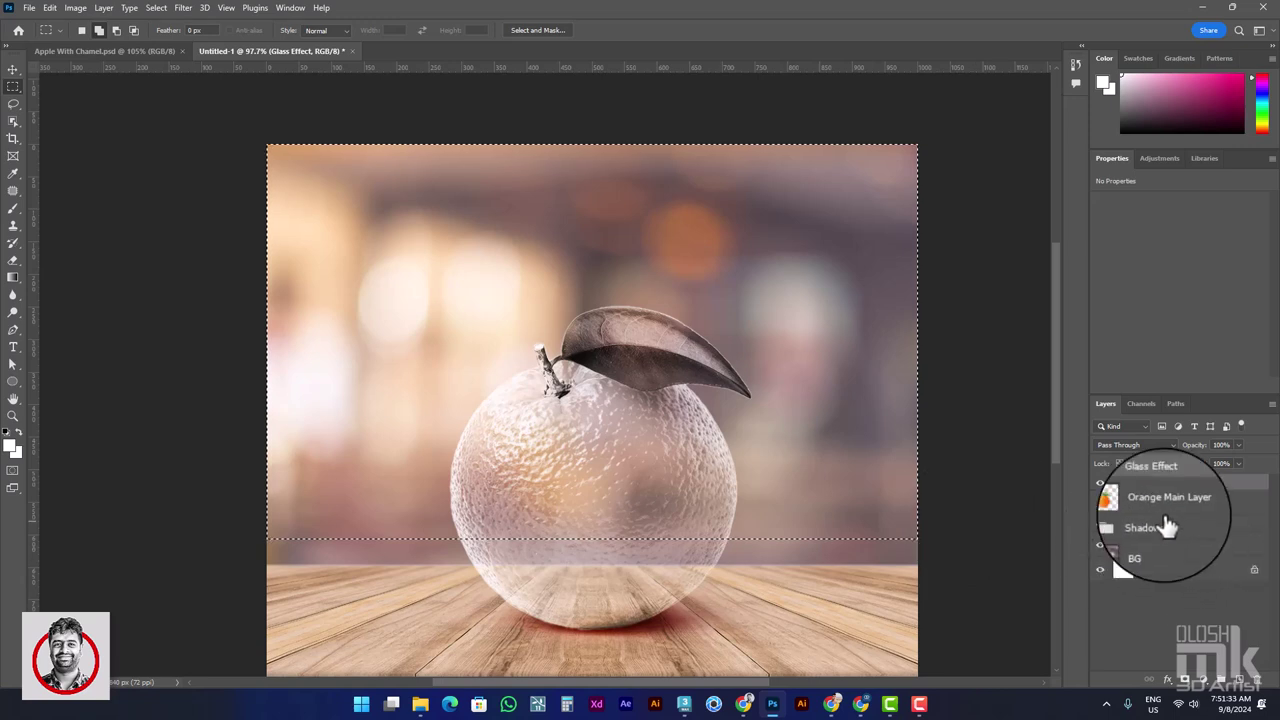
left_click(1185, 681)
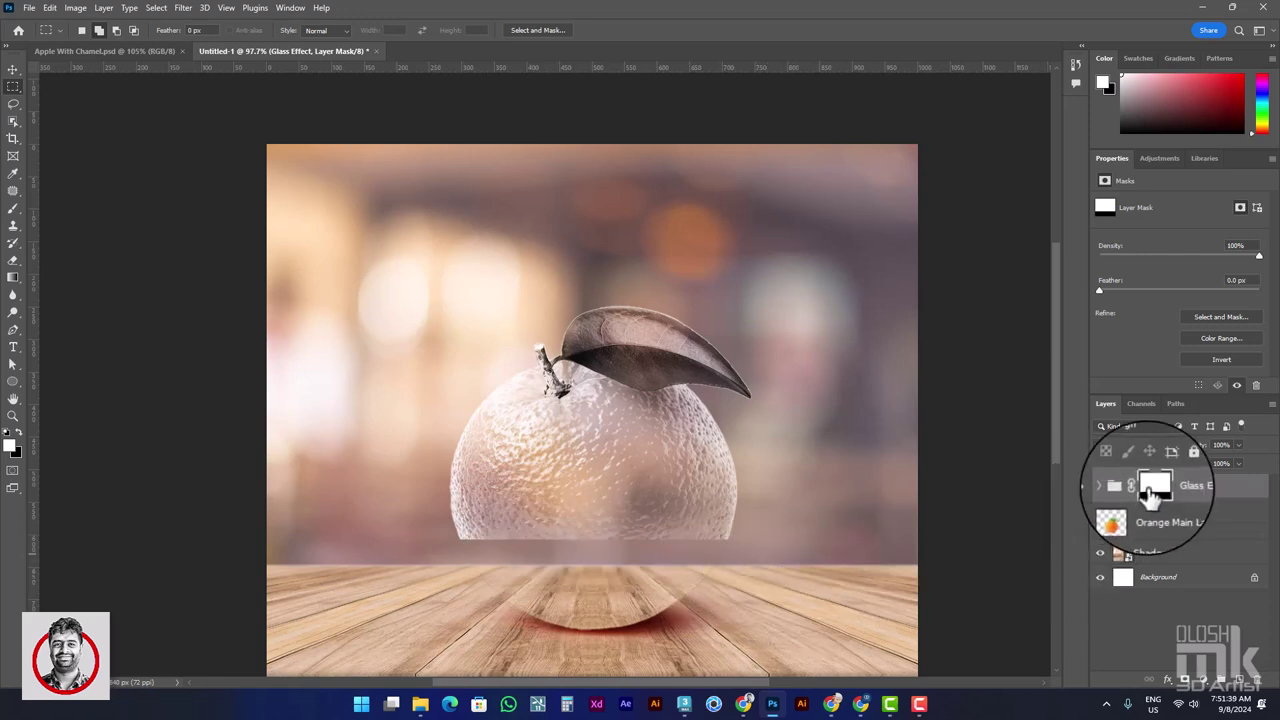
Step: Load the glass mask as a selection and invert it to select the floor area
left_click_drag(1148, 488, 1152, 488)
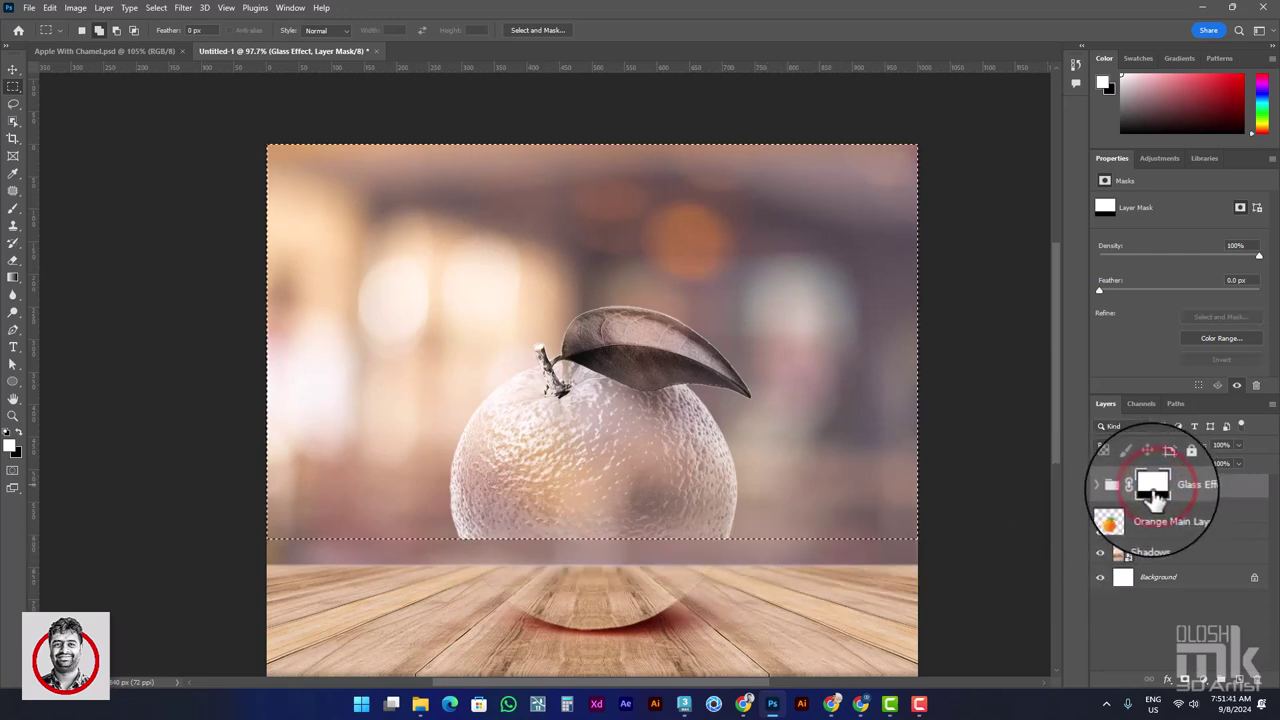
left_click(1150, 486, "ctrl")
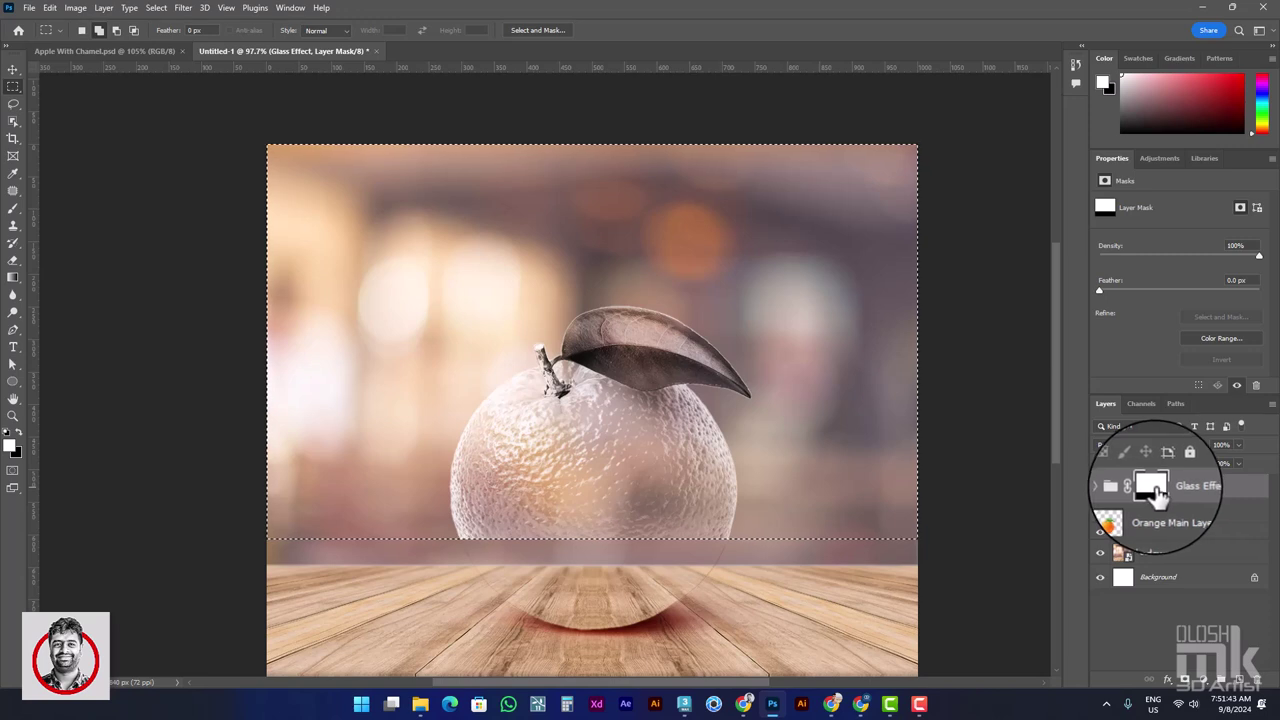
left_click(156, 10)
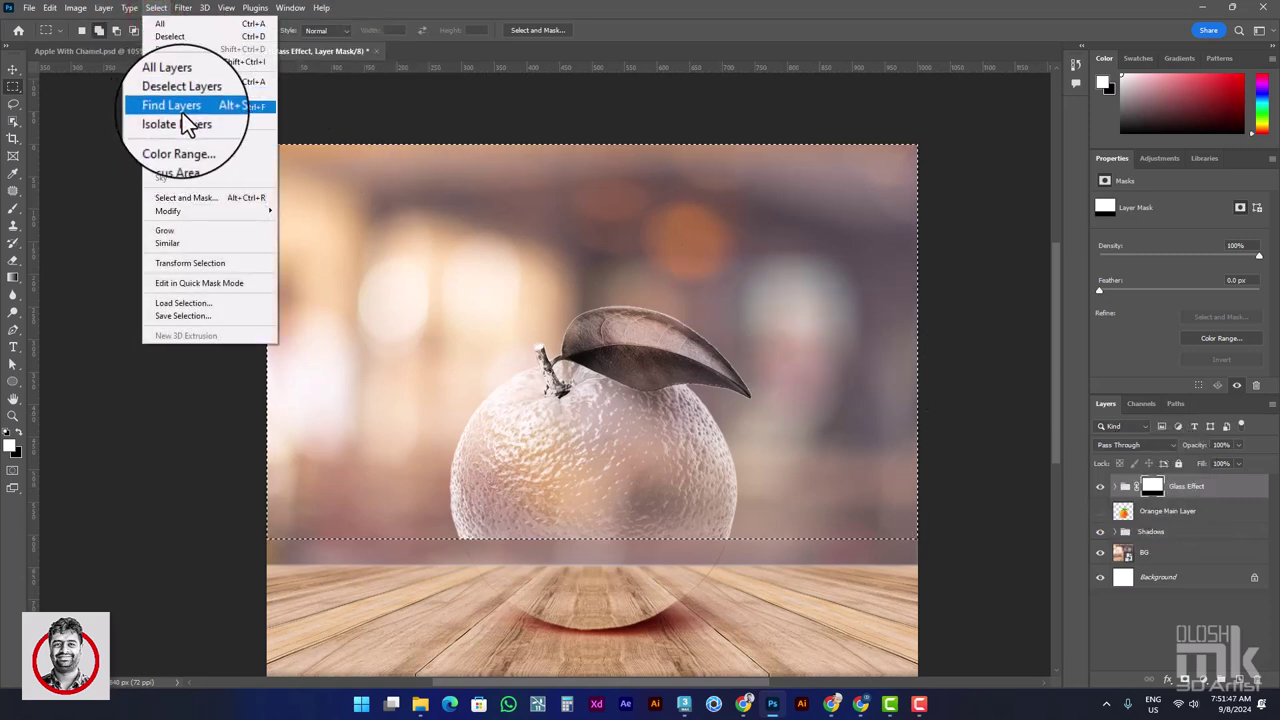
left_click(195, 72)
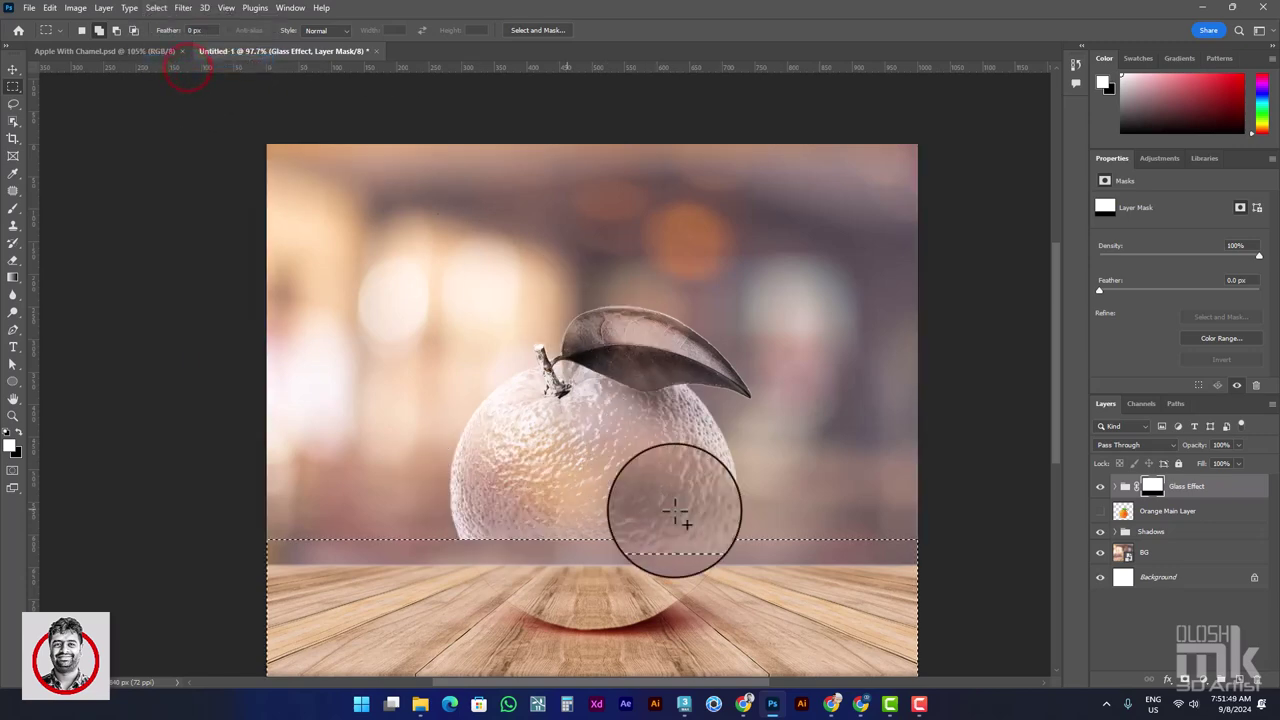
Step: Unhide Orange Main Layer and mask it so only the part below the table edge shows
left_click(1092, 512)
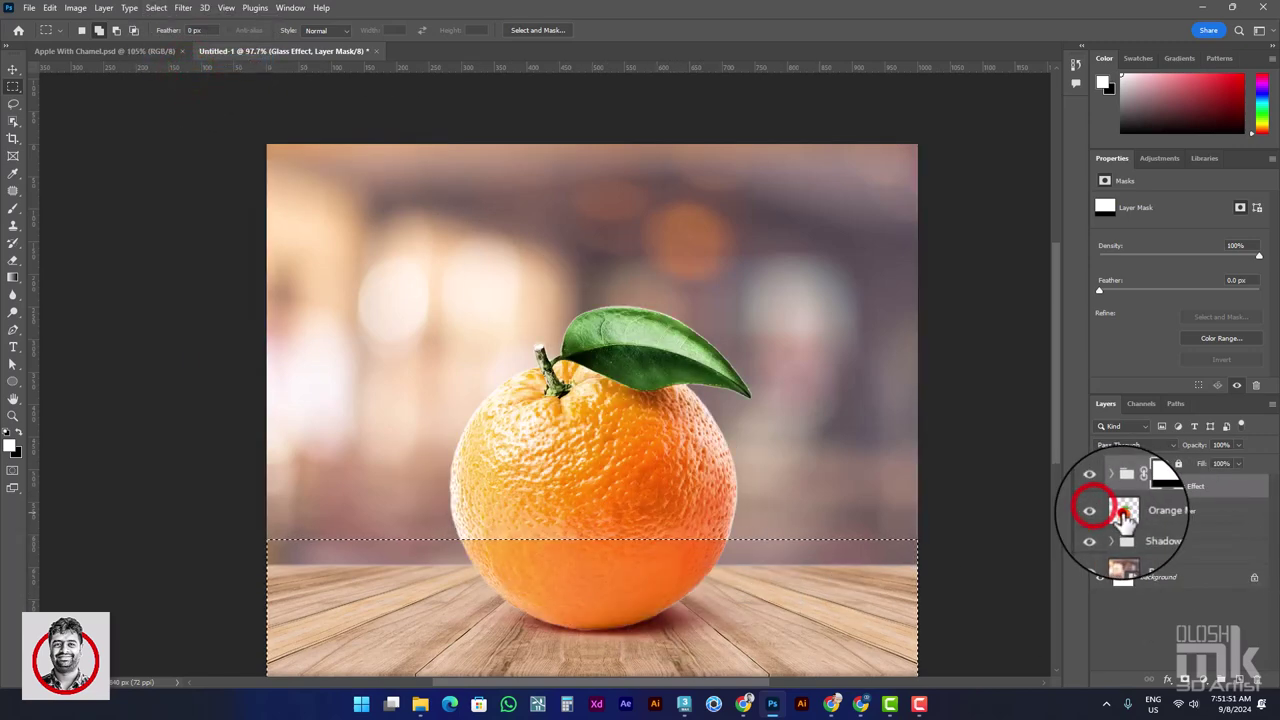
left_click(1125, 512)
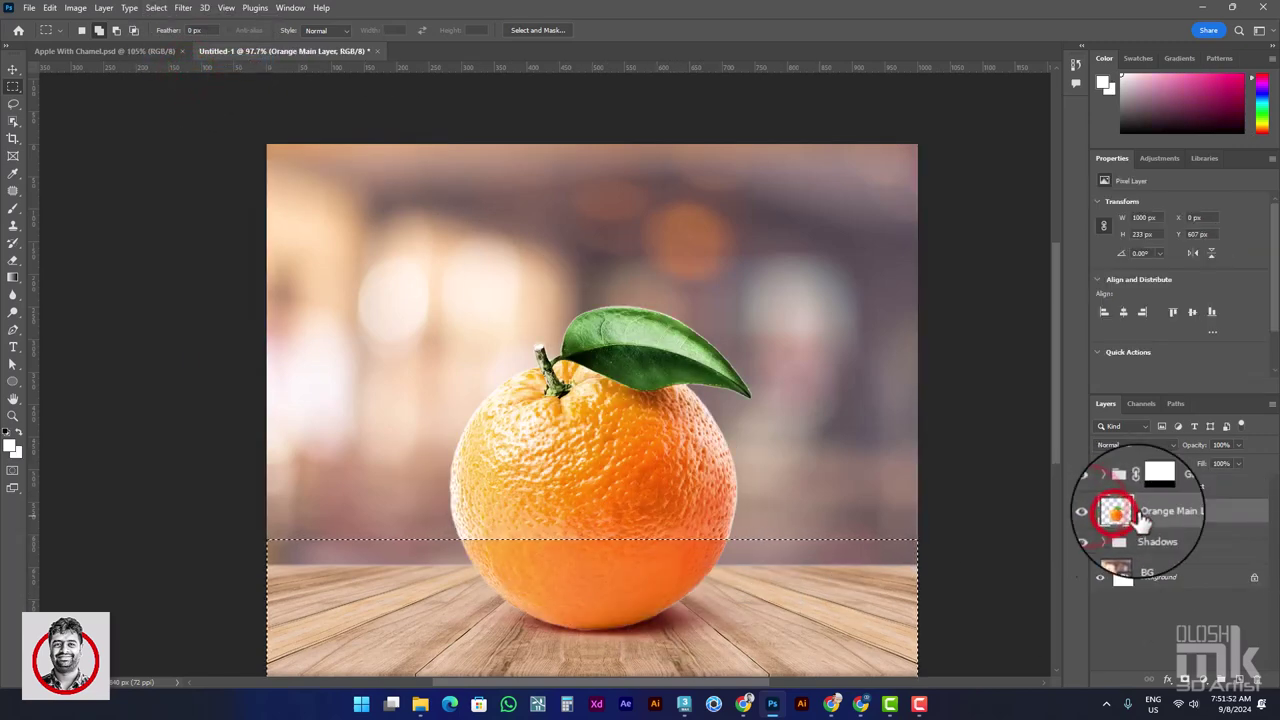
left_click(1185, 681)
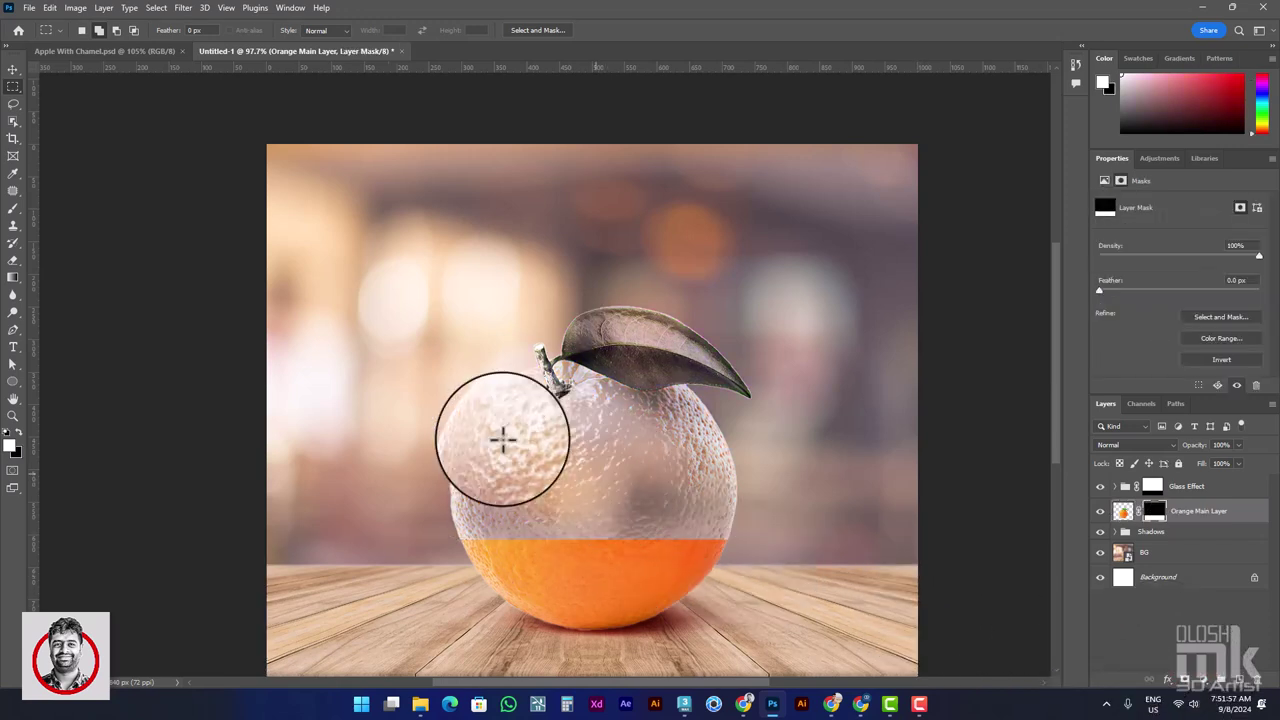
left_click_drag(667, 446, 629, 367)
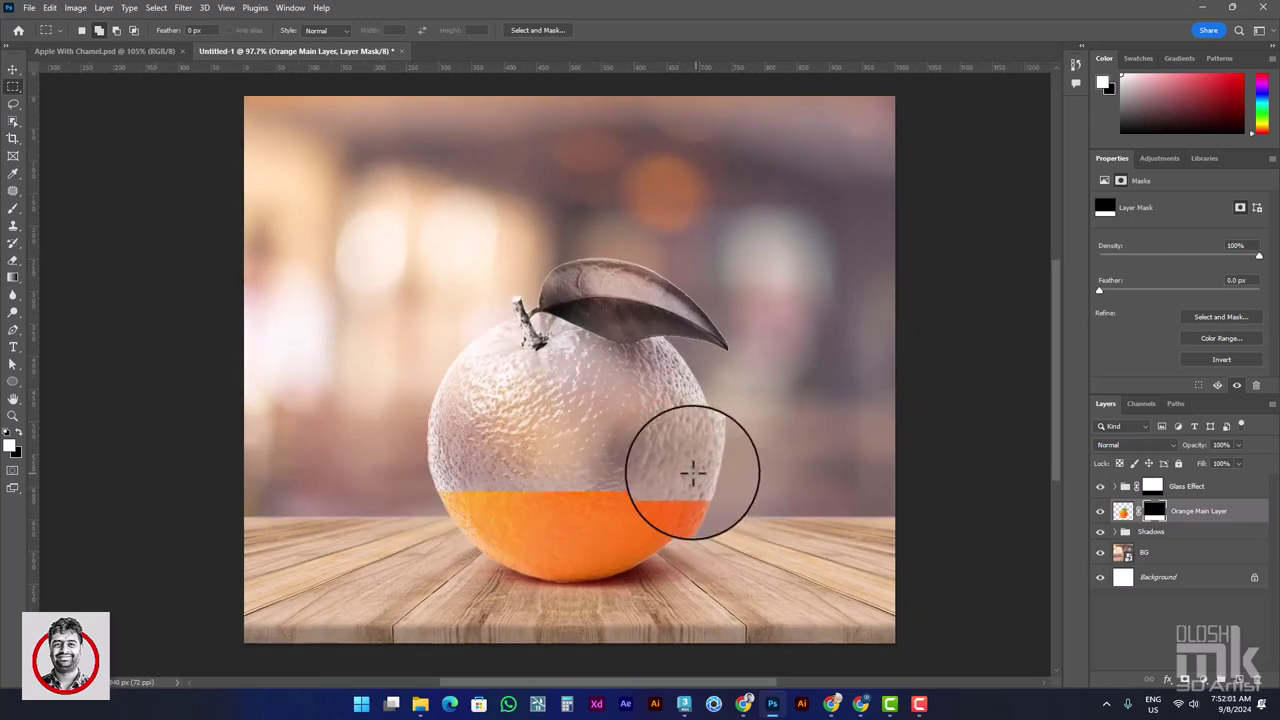
left_click(29, 7)
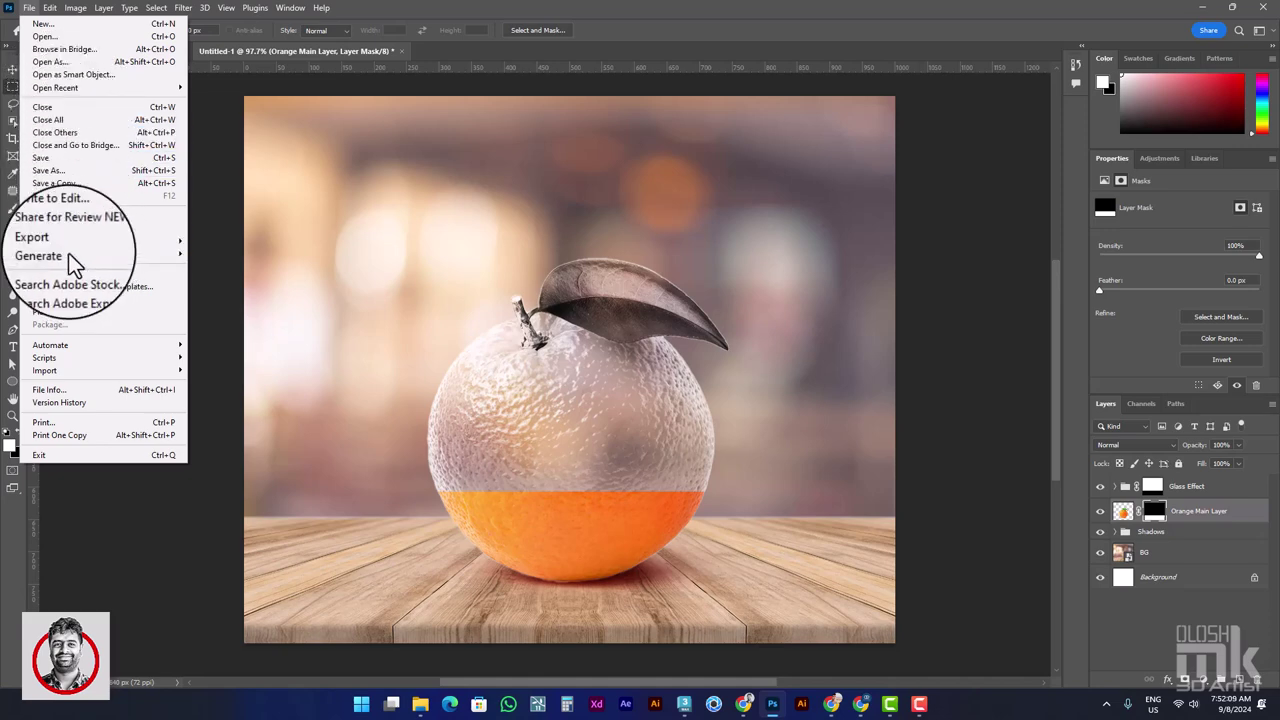
Step: Place the fresh-orange-juice-oranges photo as an embedded object and commit it
left_click(81, 298)
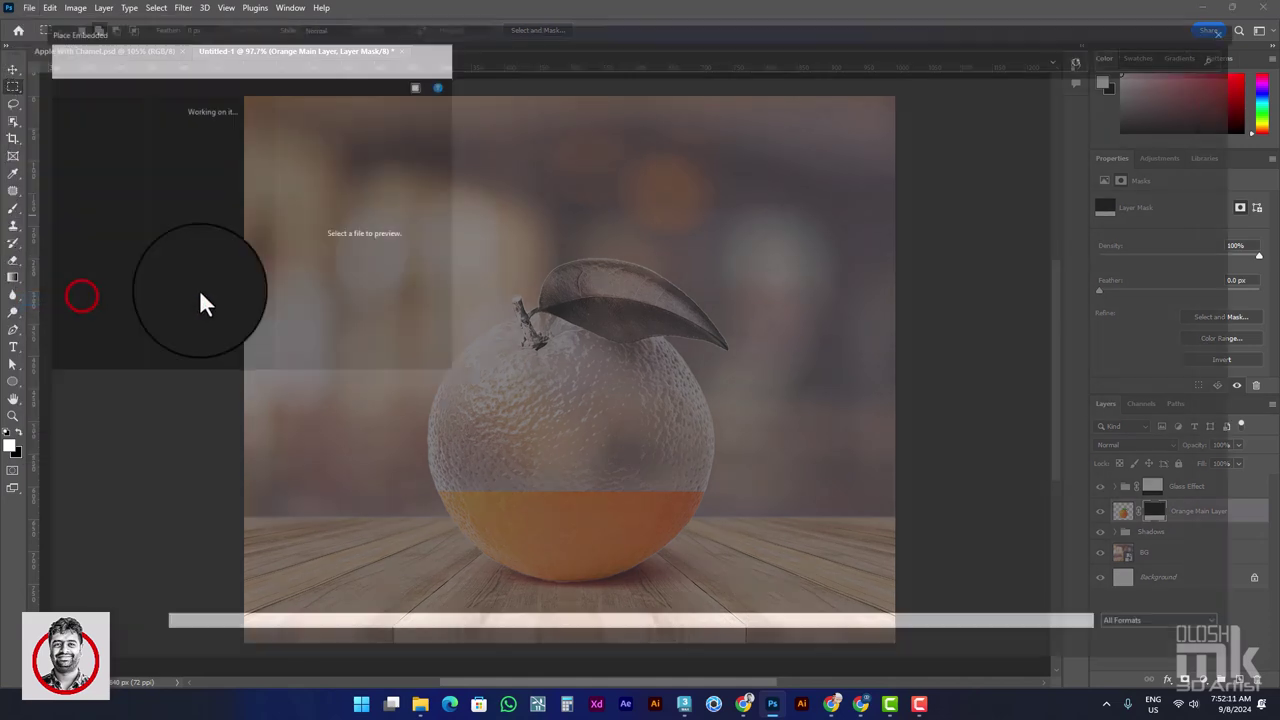
left_click(245, 130)
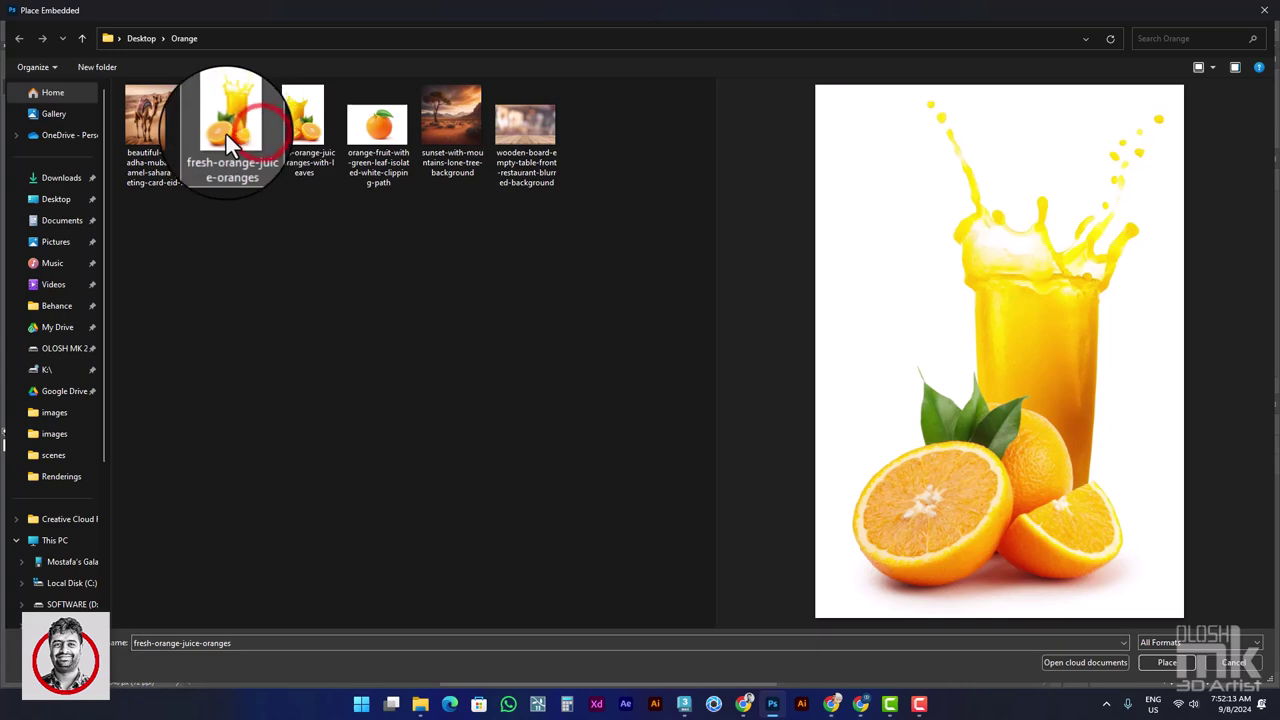
mouse_move(230, 120)
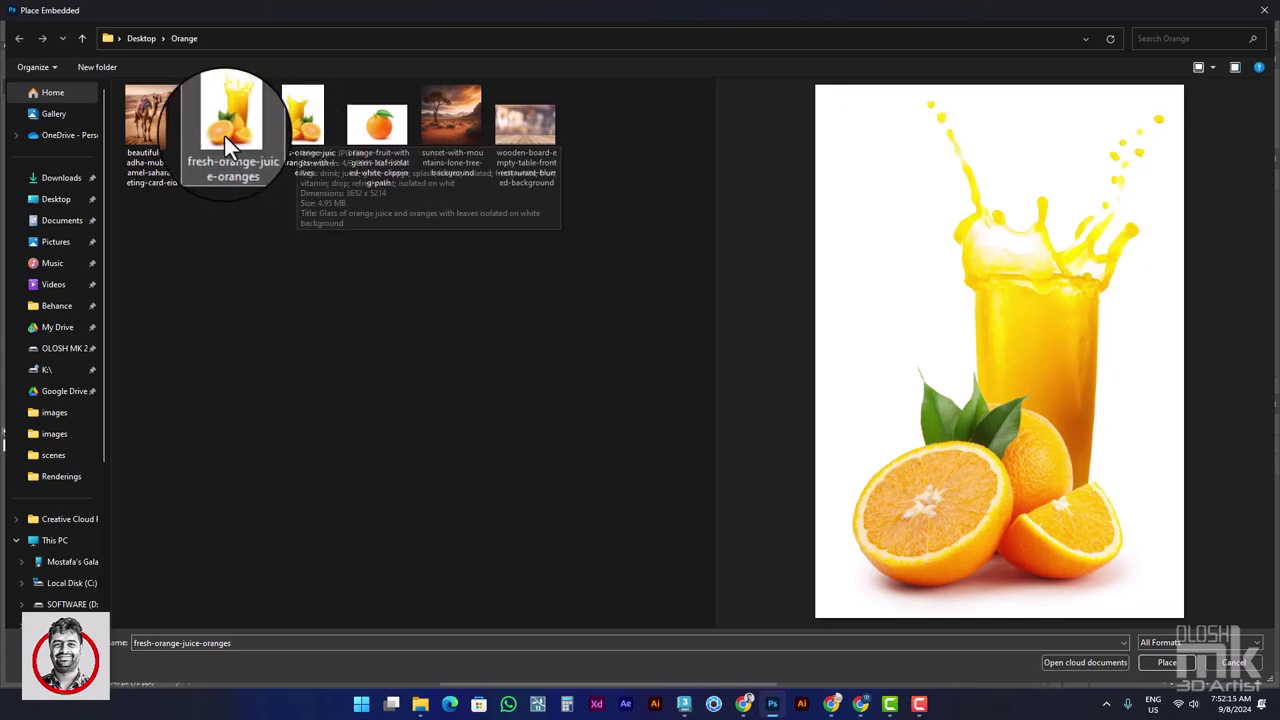
double_click(237, 133)
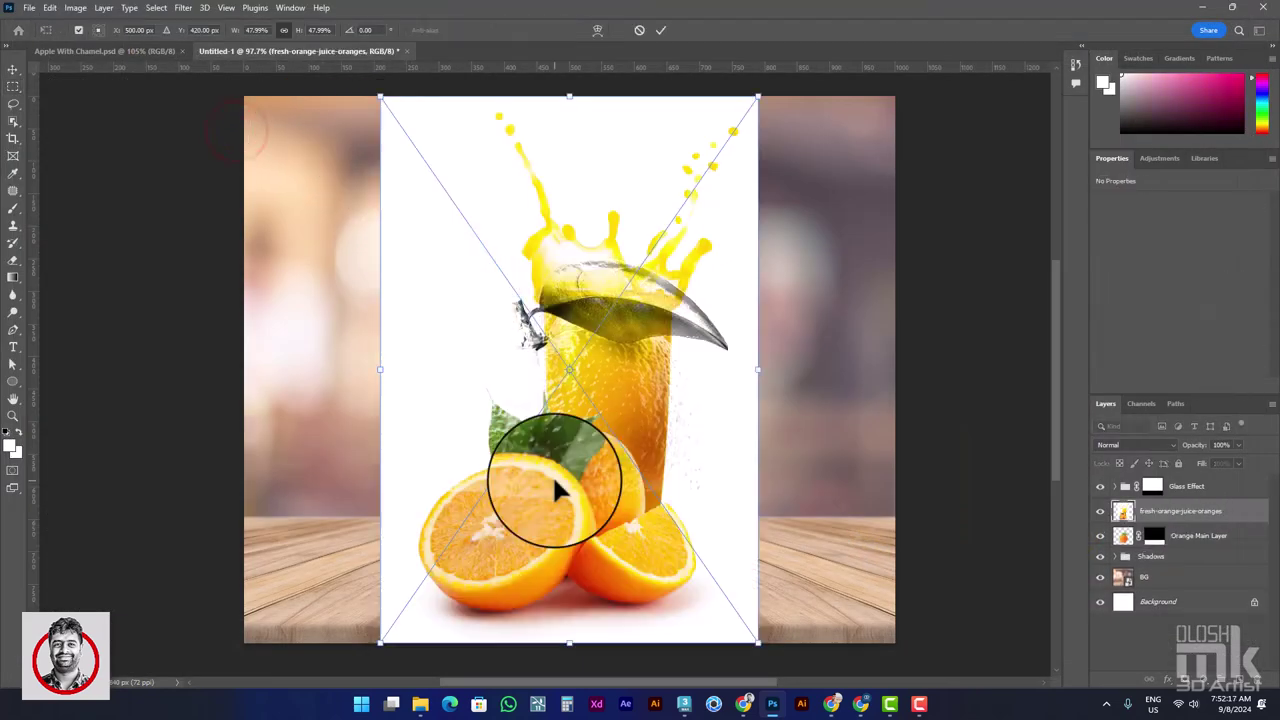
scroll(540, 515, "up", 2)
scroll(530, 520, "up", 2)
double_click(535, 550)
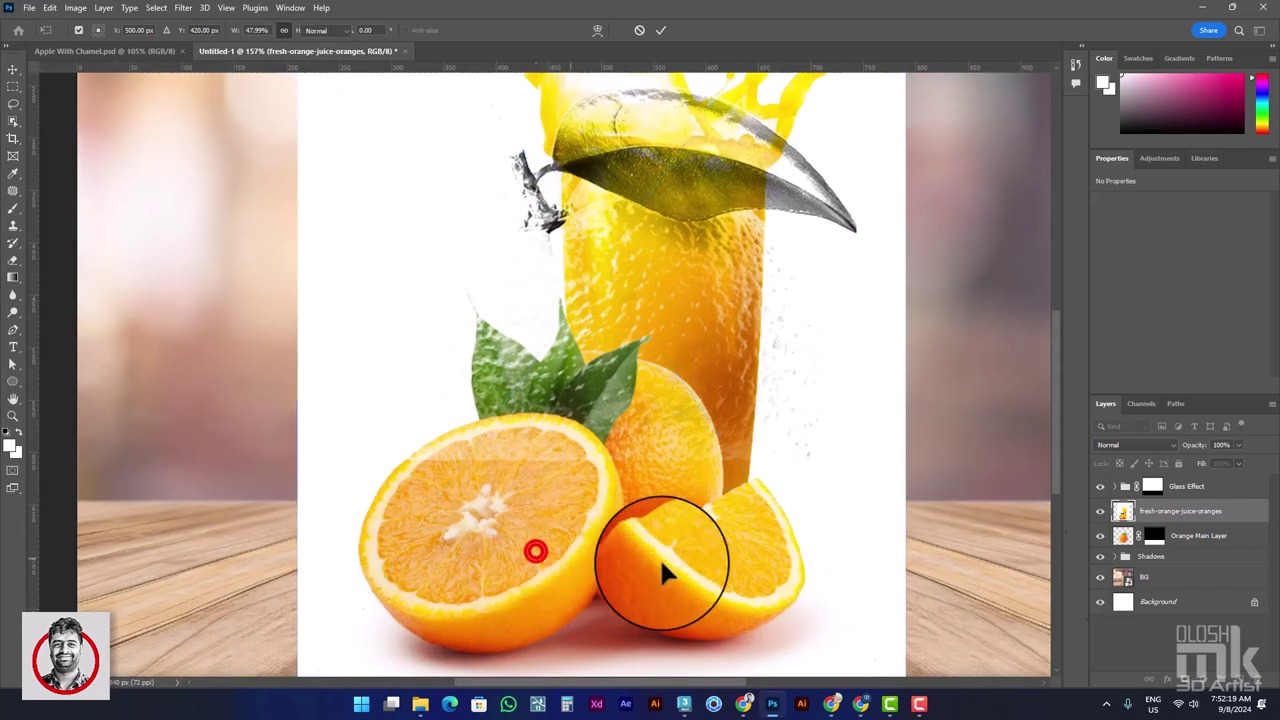
Step: Hide the Glass Effect group and bring the sliced oranges into view
left_click(1100, 481)
left_click_drag(631, 578, 614, 470)
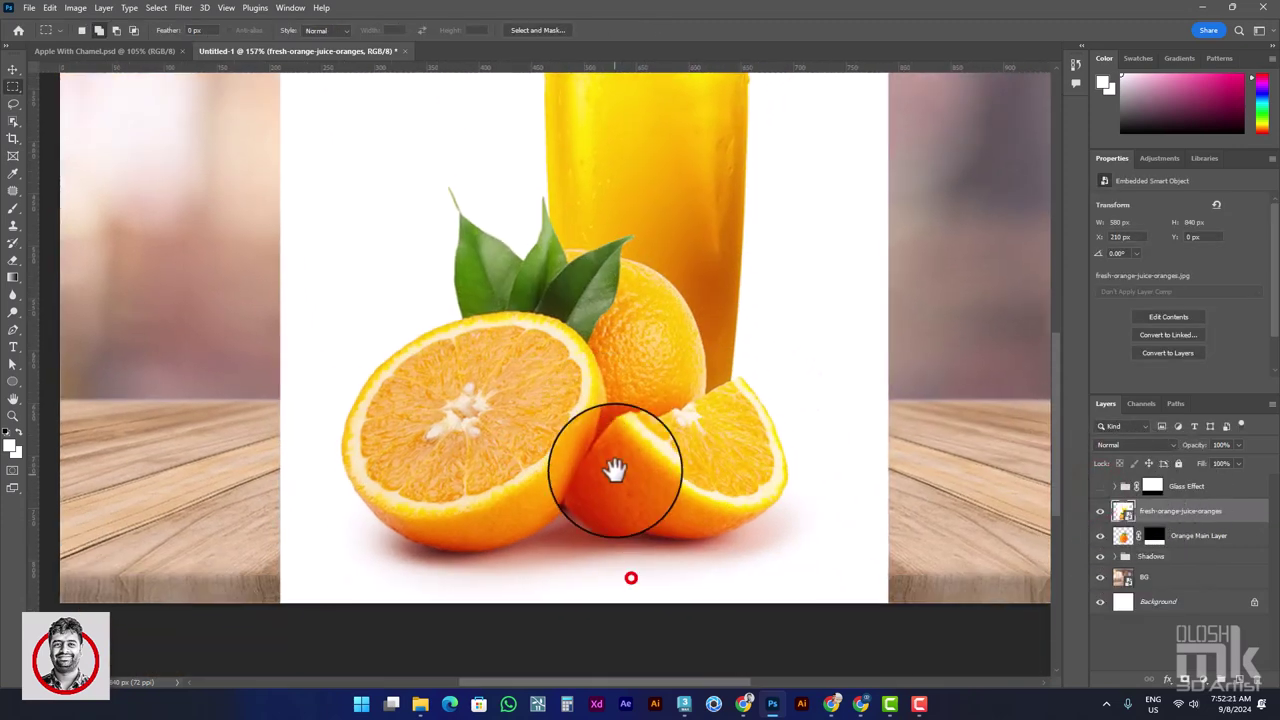
scroll(366, 394, "up", 1)
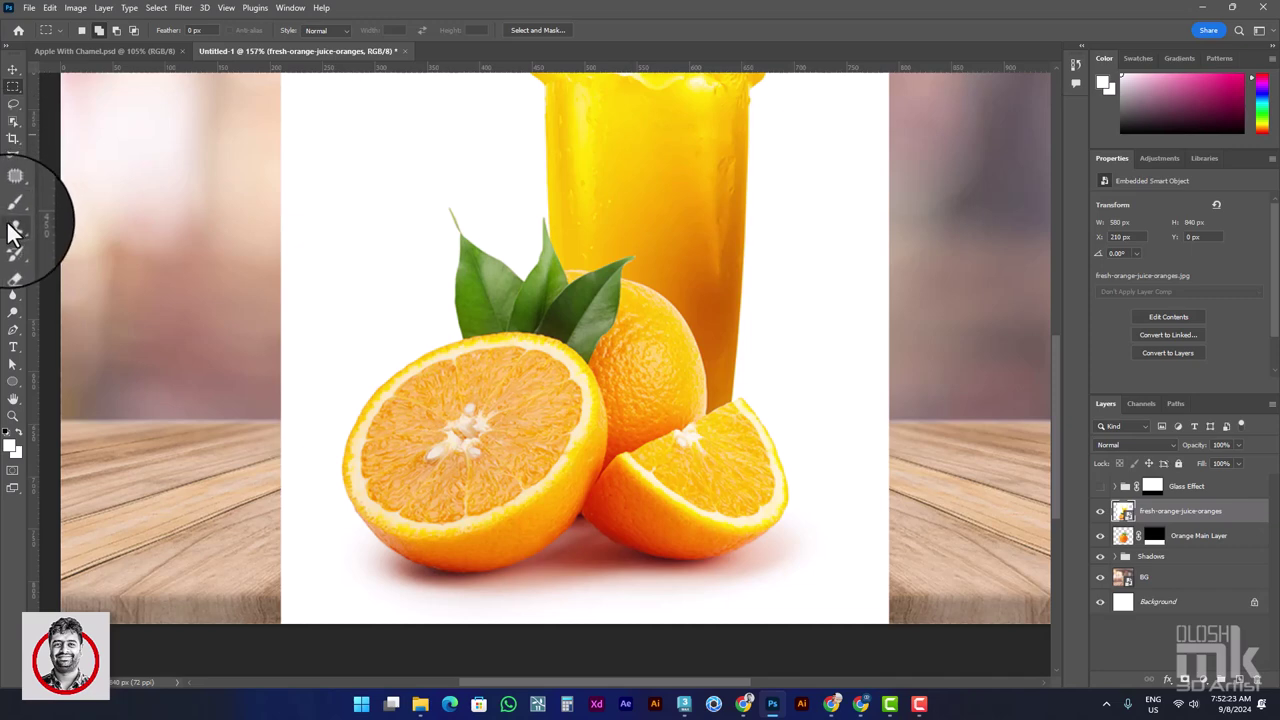
left_click(13, 331)
Step: Start a pen path at the cut orange's lower edge and curve it along the top rim
scroll(431, 517, "up", 2)
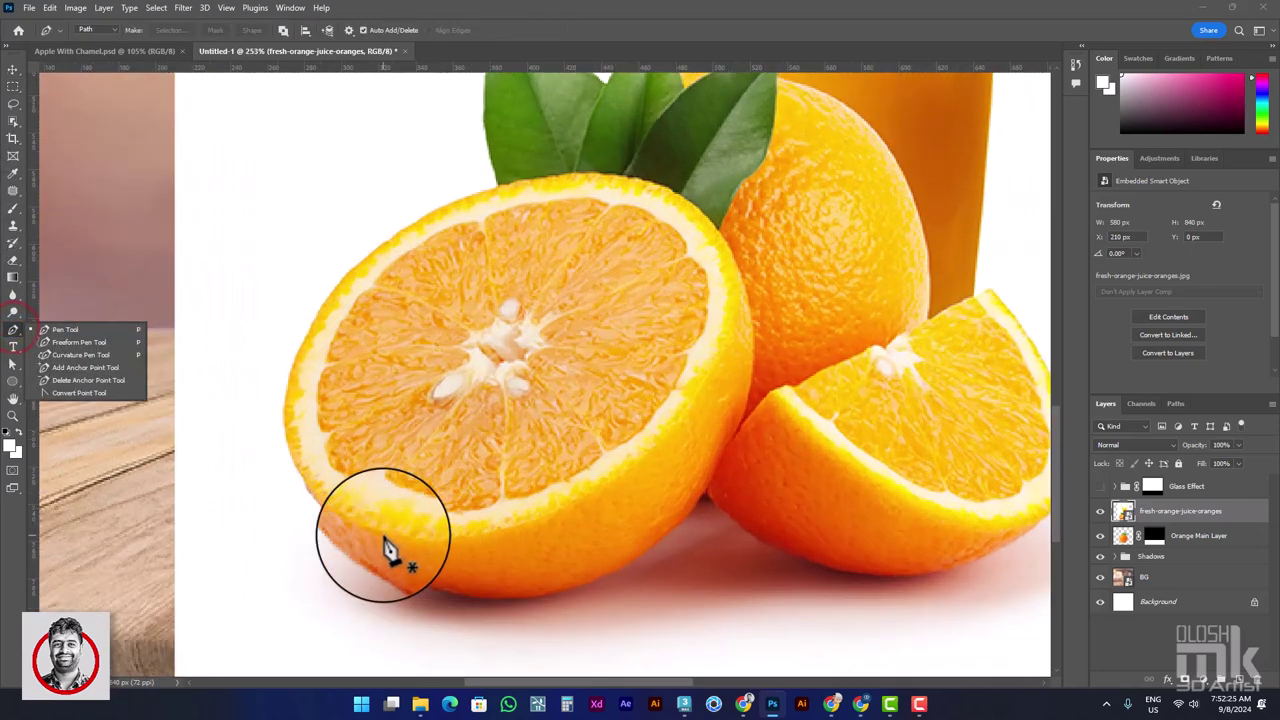
scroll(389, 549, "up", 1)
left_click(367, 526)
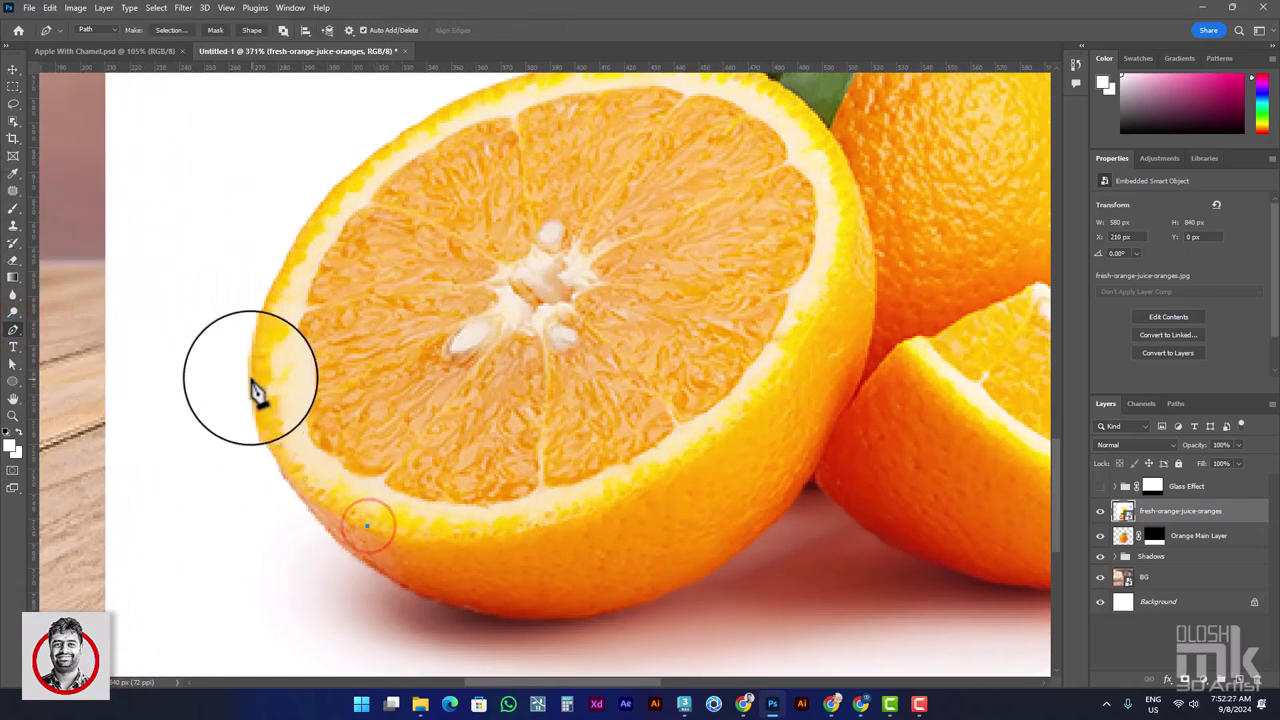
mouse_move(250, 376)
left_mouse_down()
mouse_move(251, 263)
mouse_move(255, 318)
left_mouse_up()
scroll(300, 320, "right", 1)
scroll(391, 249, "up", 2)
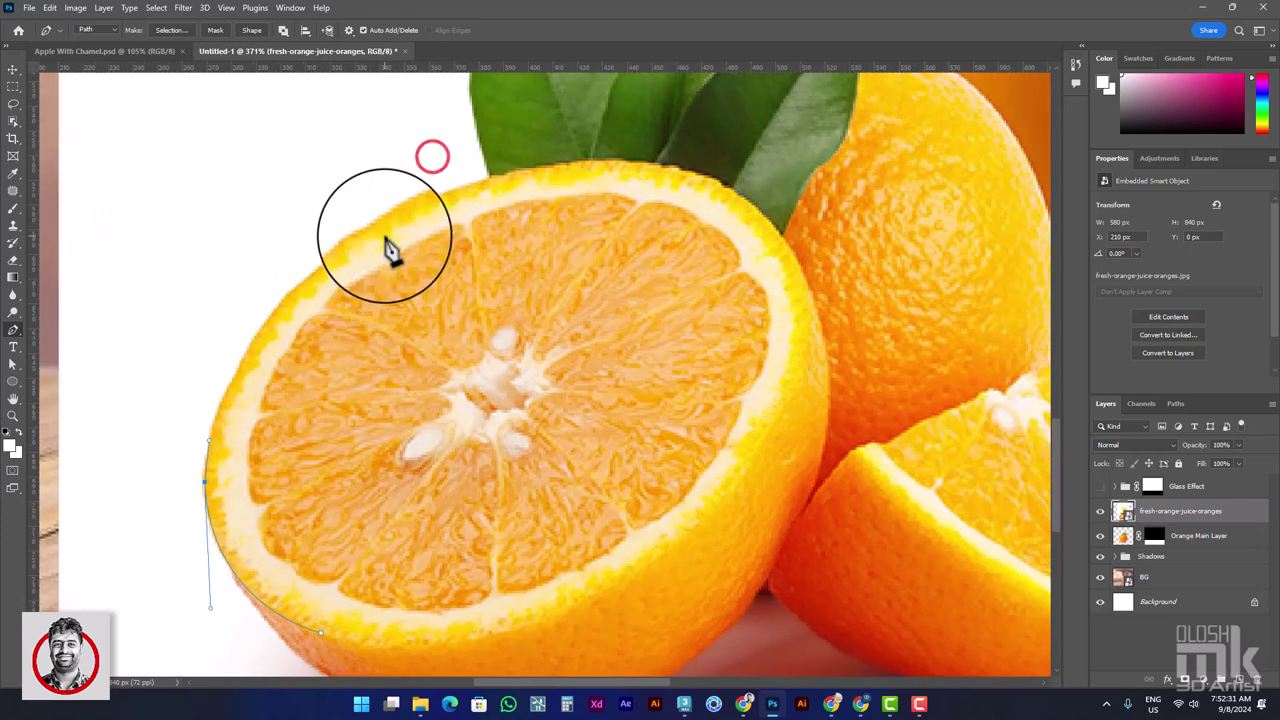
left_click(401, 211)
mouse_move(401, 211)
left_mouse_down()
mouse_move(557, 143)
mouse_move(589, 102)
mouse_move(509, 177)
mouse_move(428, 205)
mouse_move(514, 186)
mouse_move(586, 116)
mouse_move(436, 196)
mouse_move(436, 180)
mouse_move(445, 210)
left_mouse_up()
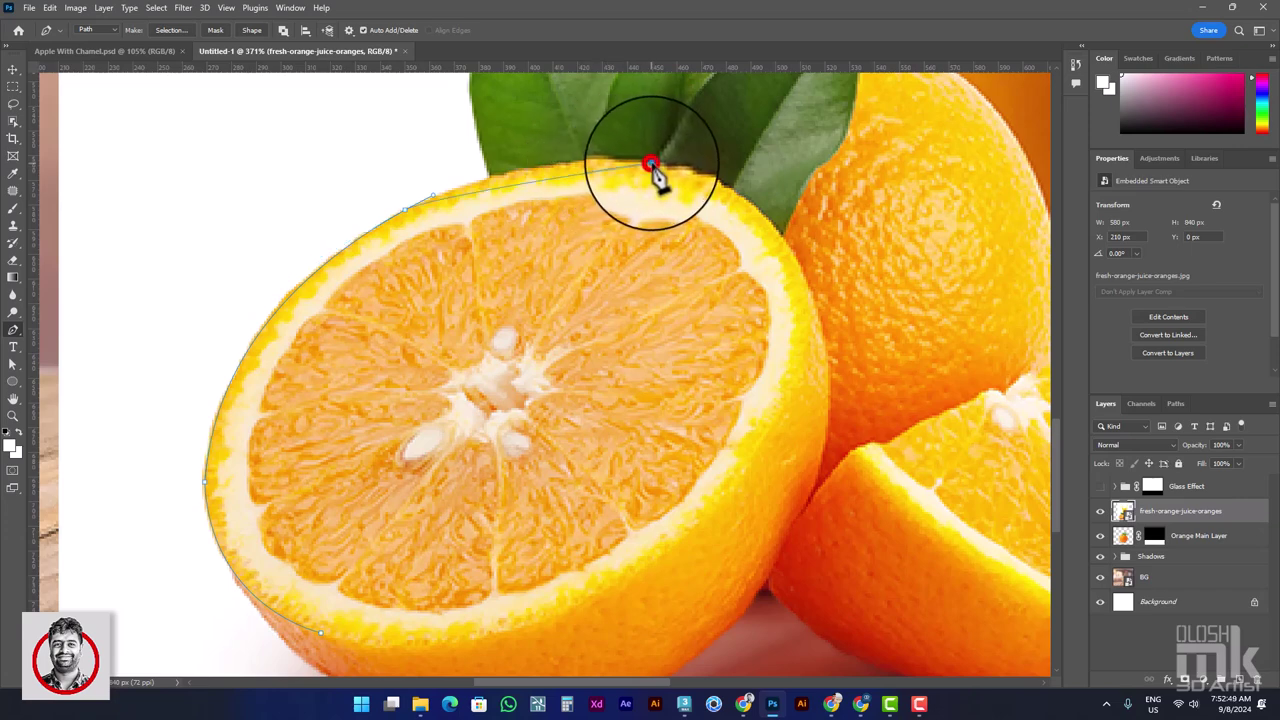
left_click_drag(650, 163, 763, 178)
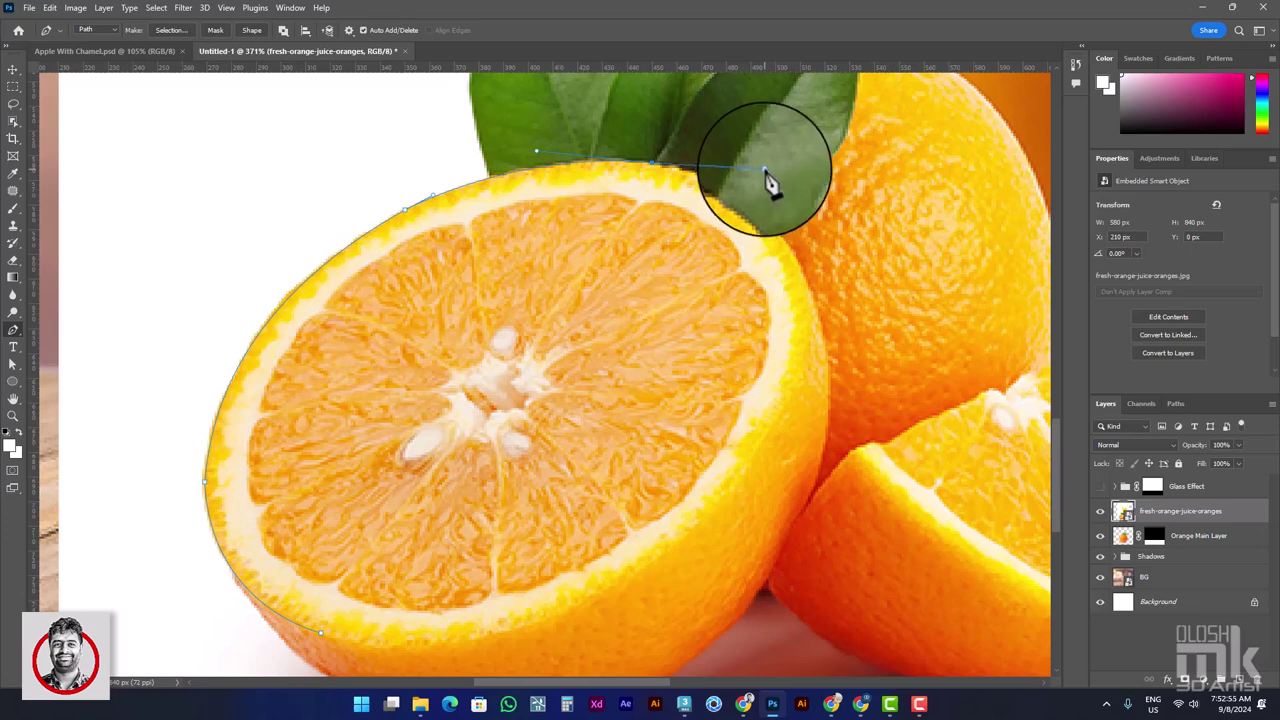
left_click_drag(765, 172, 688, 172)
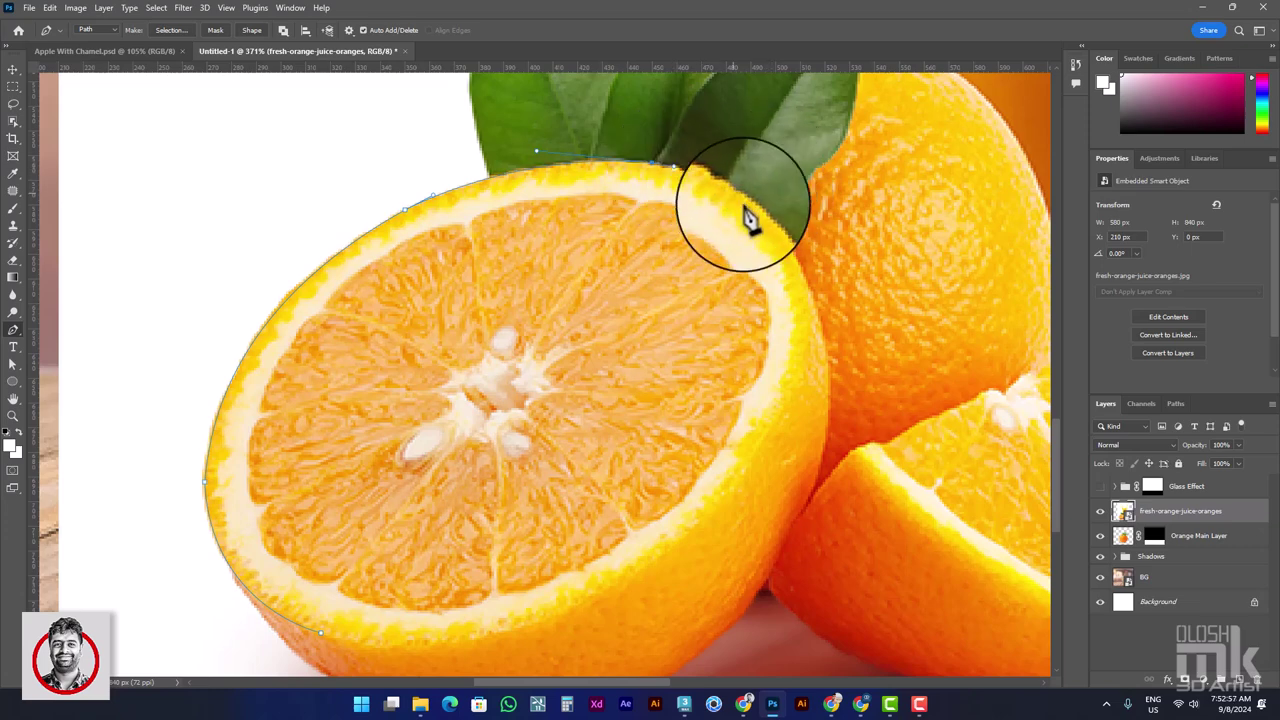
Step: Continue the path down the right rim and along the bottom, closing it around the cut face
mouse_move(772, 416)
left_mouse_down()
mouse_move(745, 337)
mouse_move(728, 363)
left_mouse_up()
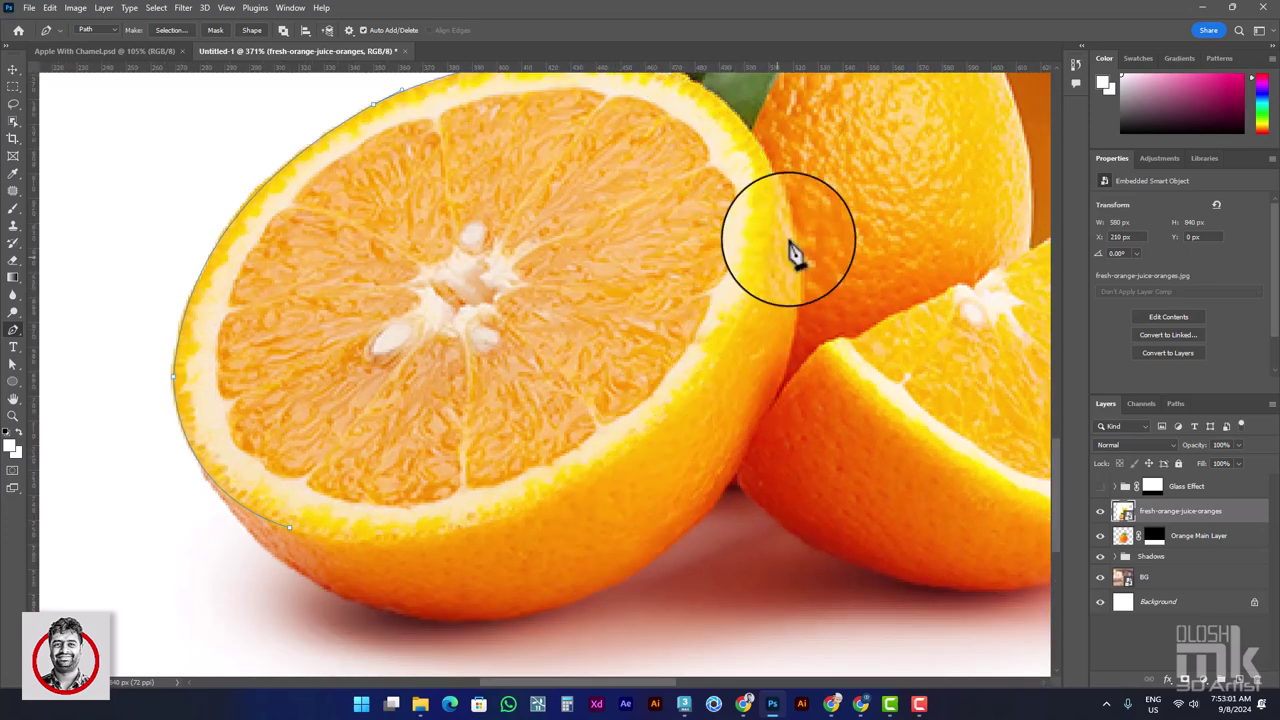
mouse_move(789, 184)
left_mouse_down()
mouse_move(777, 276)
mouse_move(806, 406)
left_mouse_up()
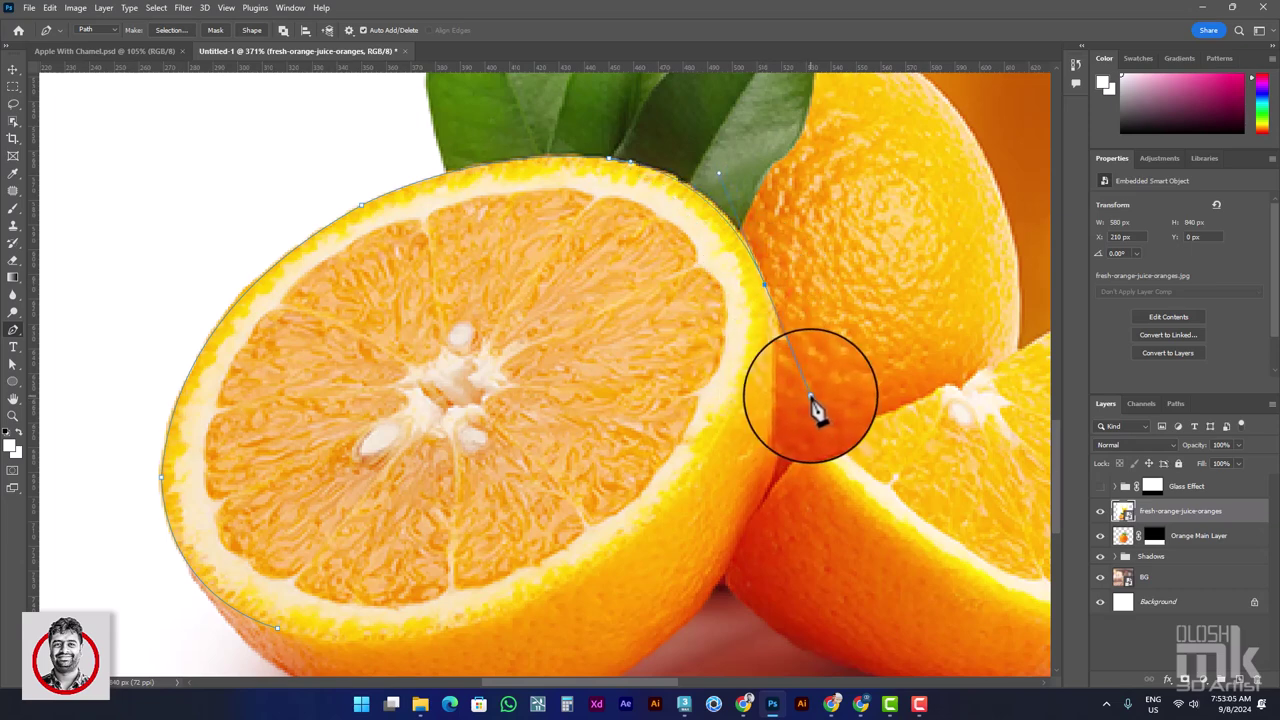
left_click_drag(812, 405, 749, 287)
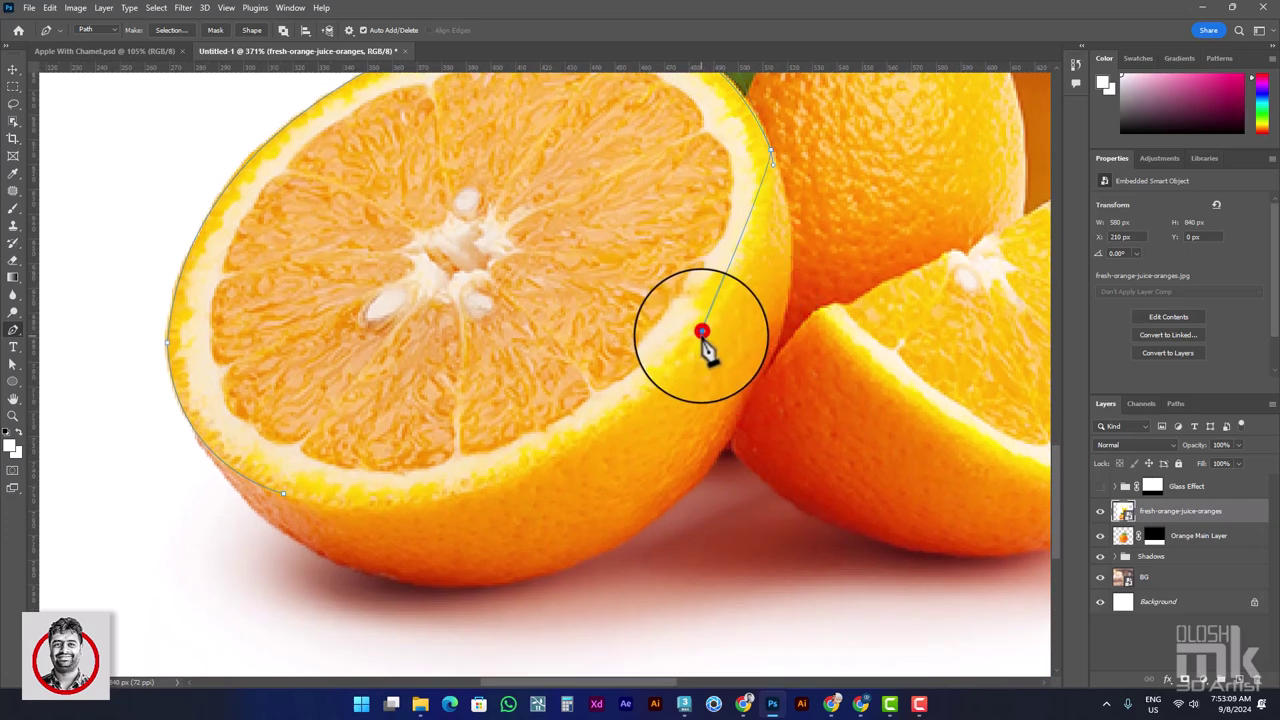
mouse_move(703, 332)
left_mouse_down()
mouse_move(623, 420)
mouse_move(633, 410)
left_mouse_up()
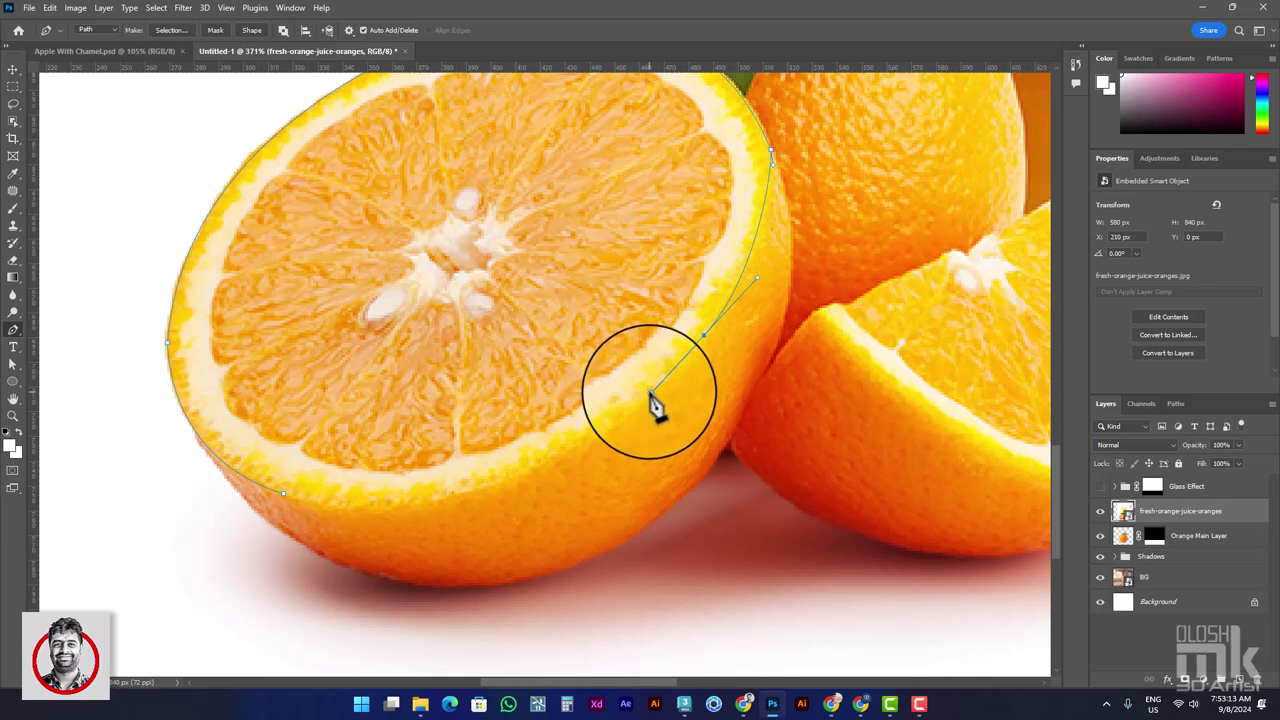
left_click_drag(658, 386, 640, 404)
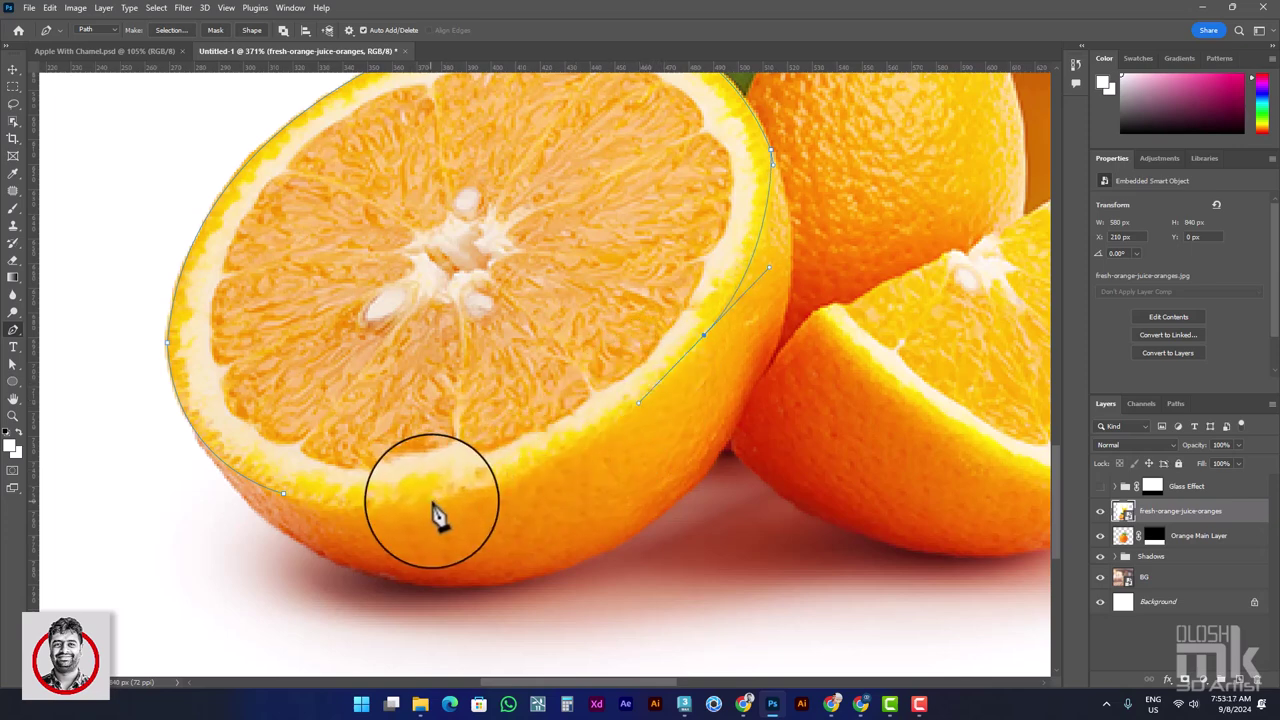
mouse_move(431, 497)
left_mouse_down()
mouse_move(302, 503)
mouse_move(308, 528)
mouse_move(402, 510)
left_mouse_up()
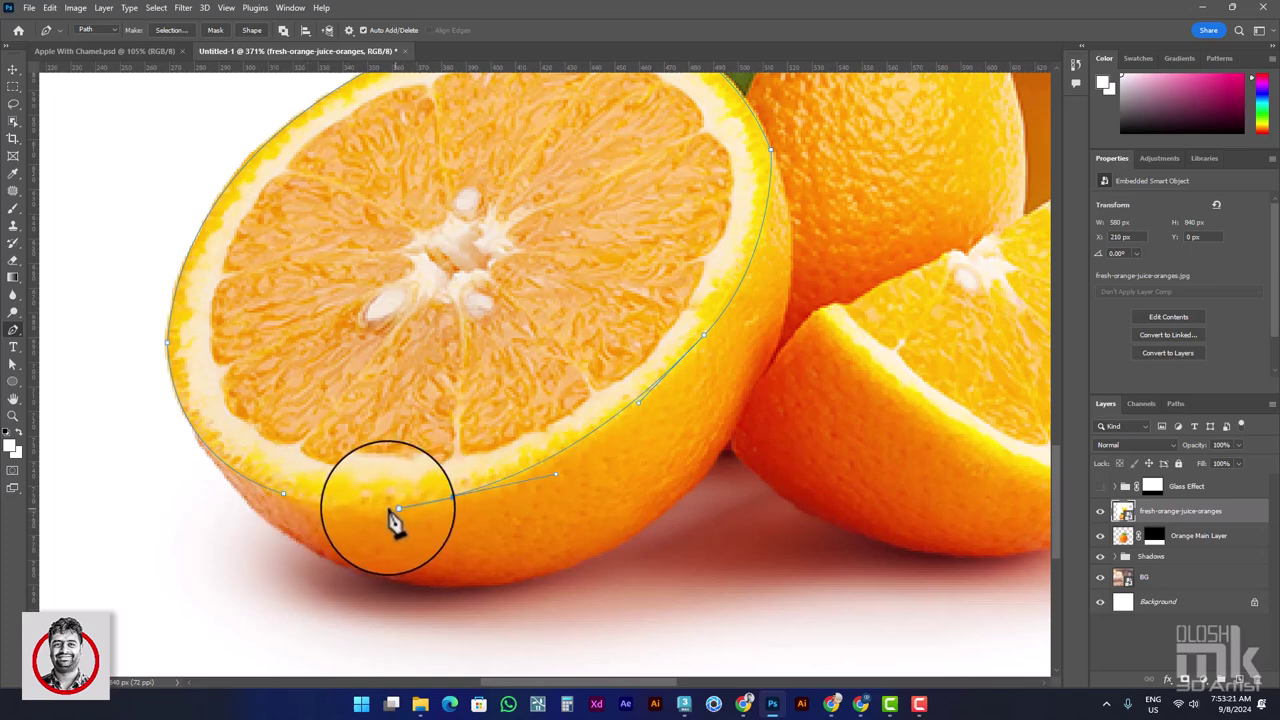
left_click_drag(283, 494, 214, 471)
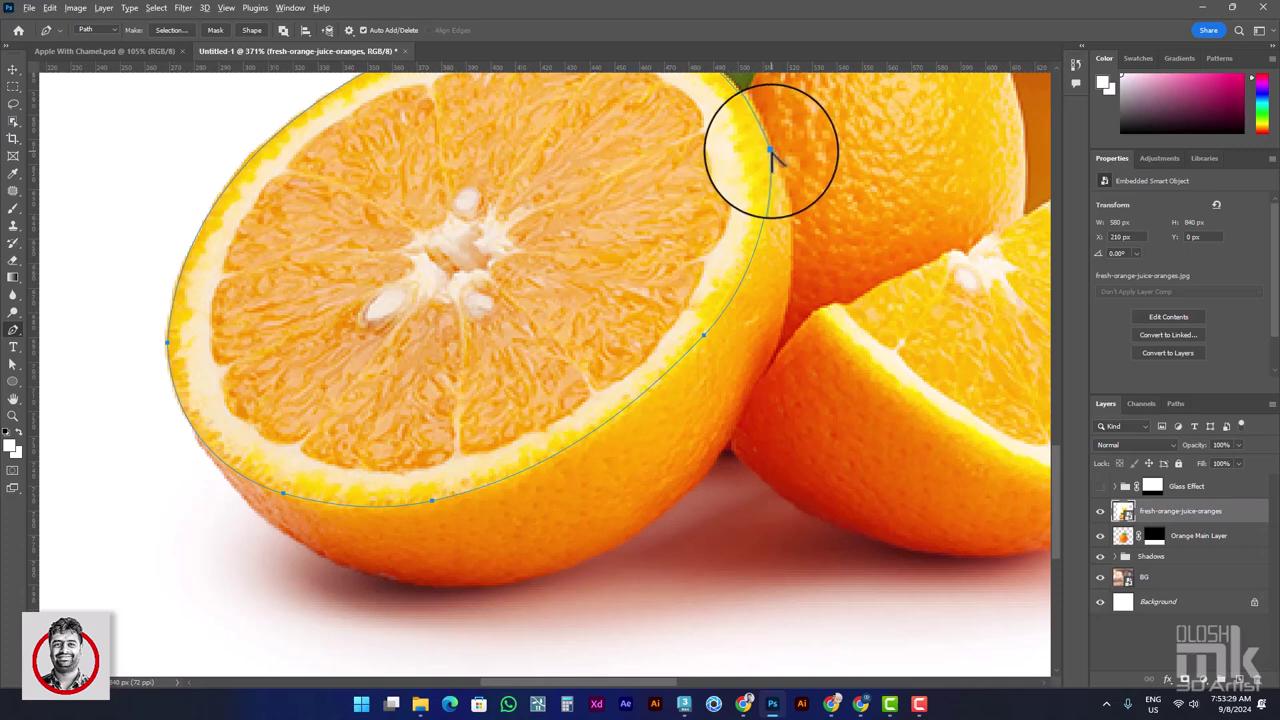
left_click(768, 152)
scroll(777, 166, "up", 3)
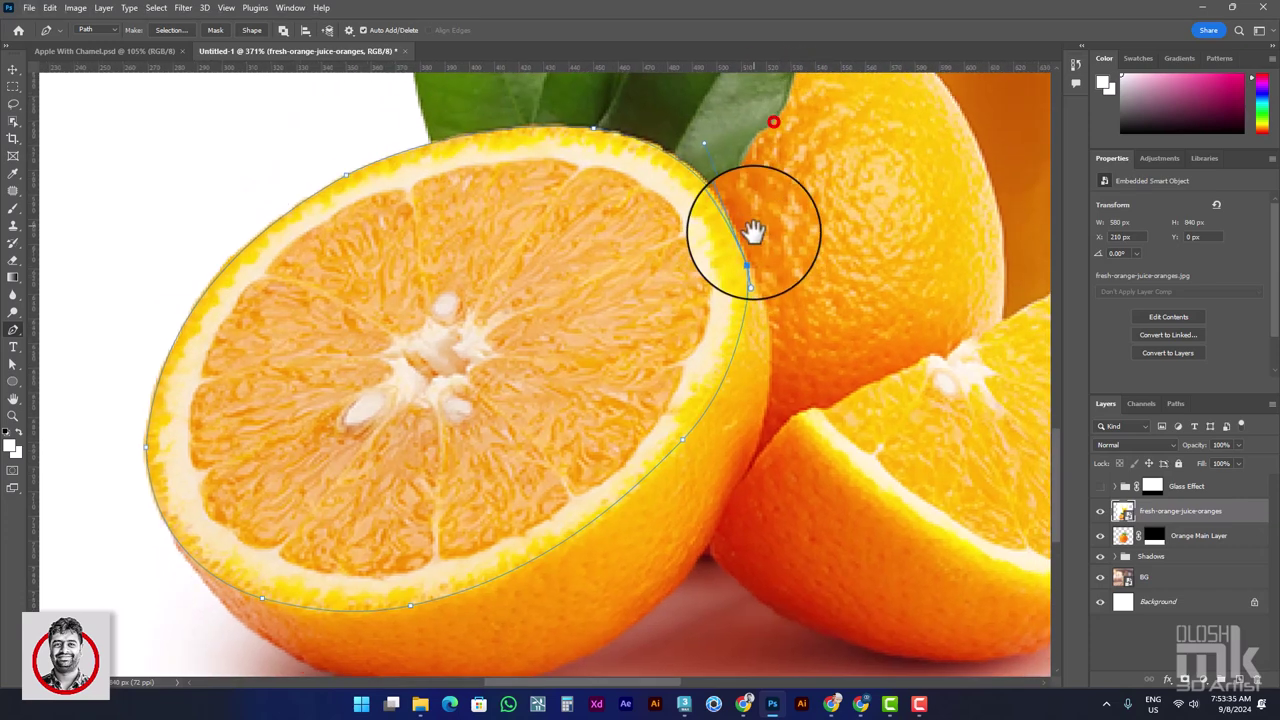
left_click_drag(713, 187, 697, 172)
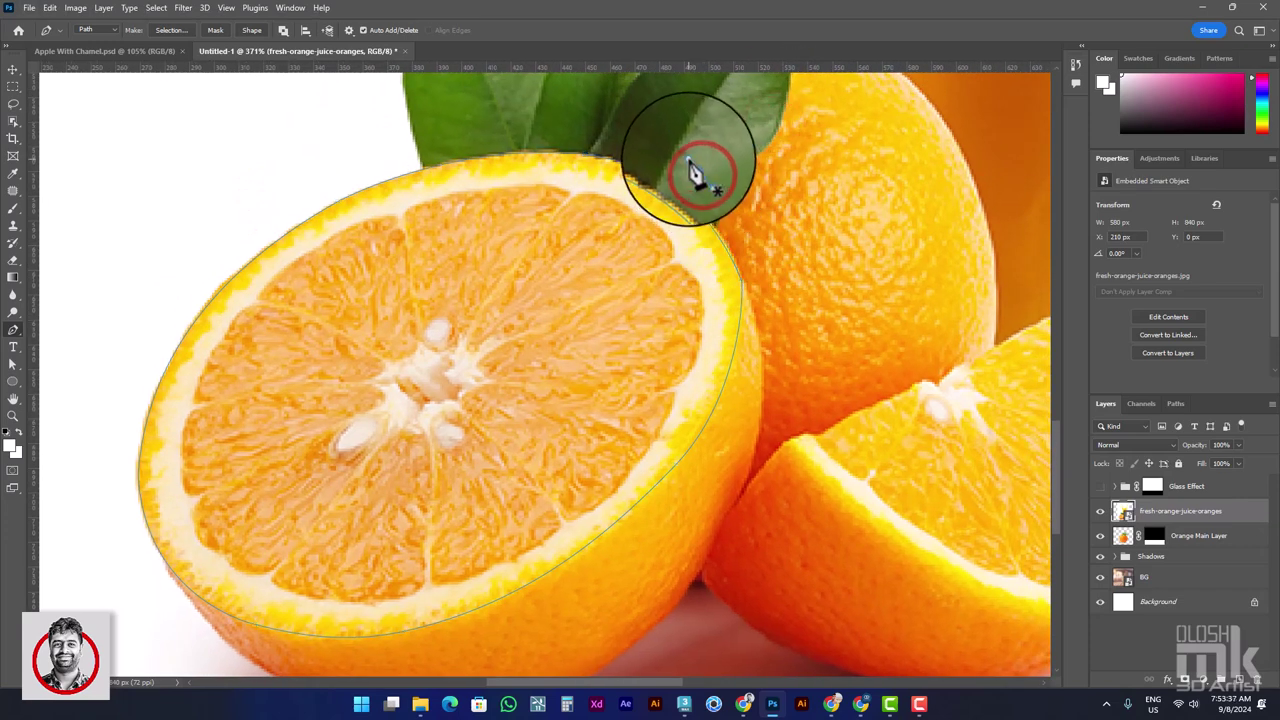
left_click(741, 286, "alt")
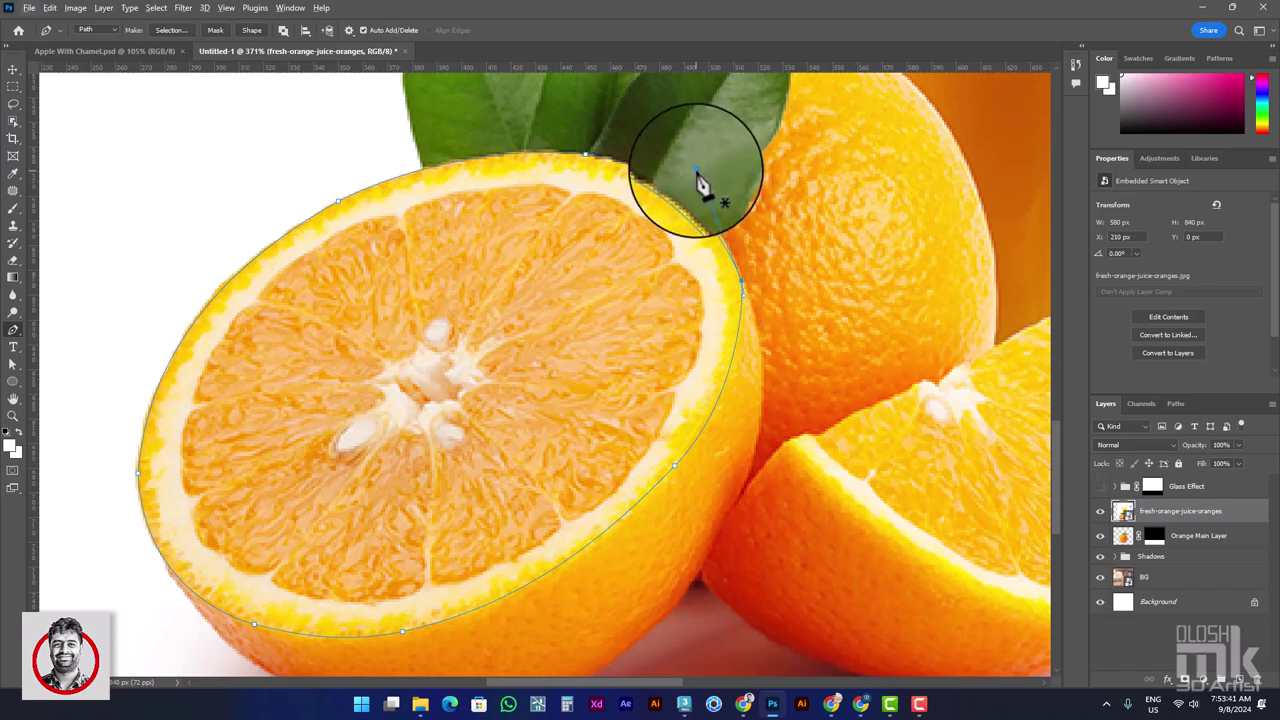
left_click(690, 156)
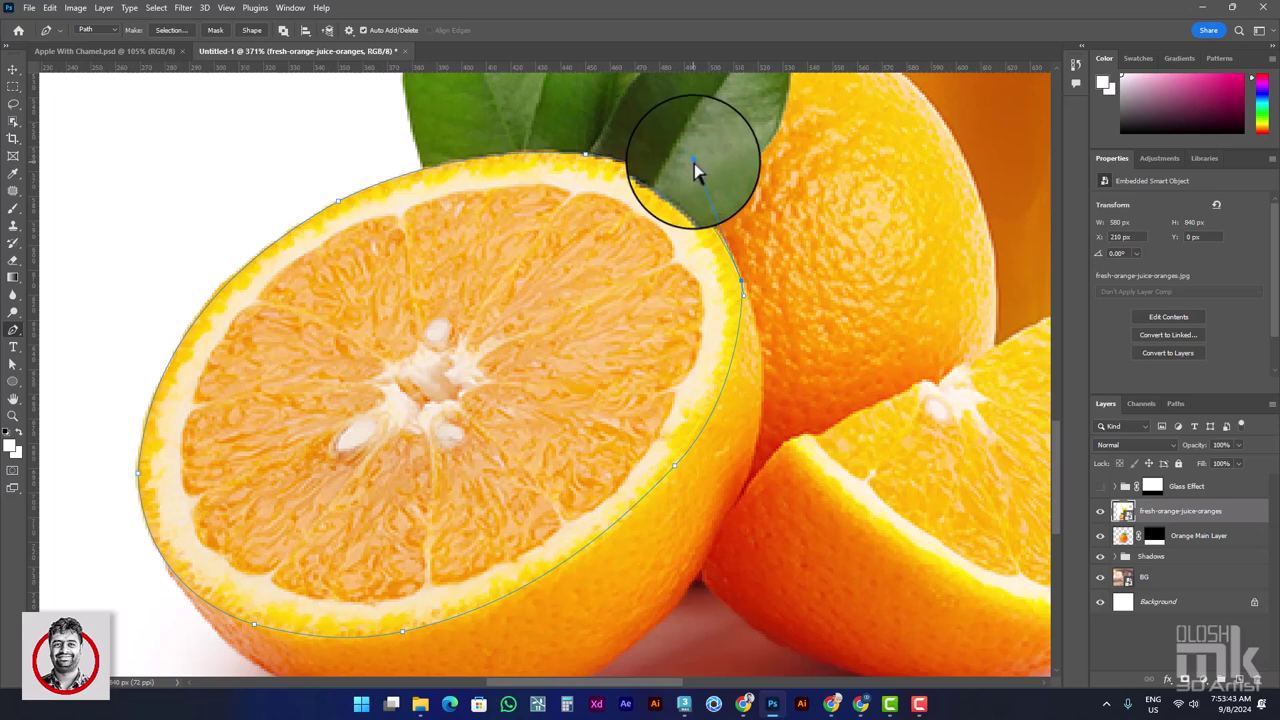
left_click_drag(698, 172, 742, 302)
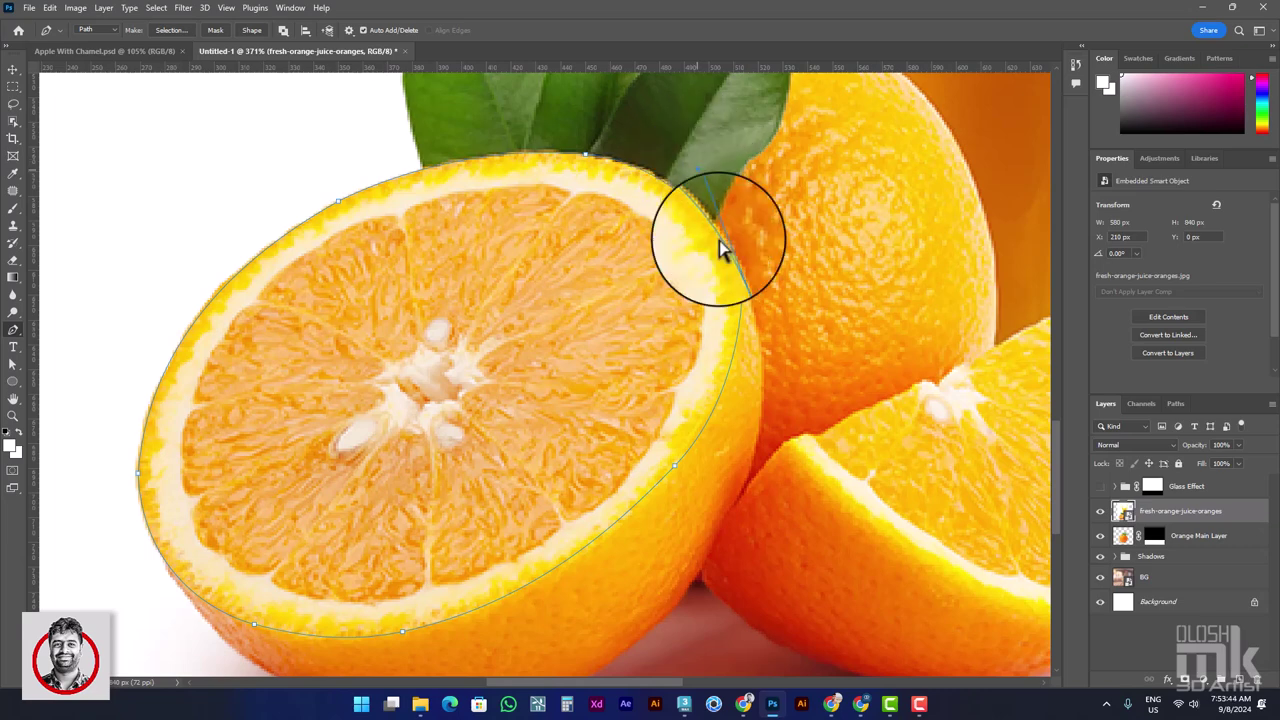
left_click(742, 290)
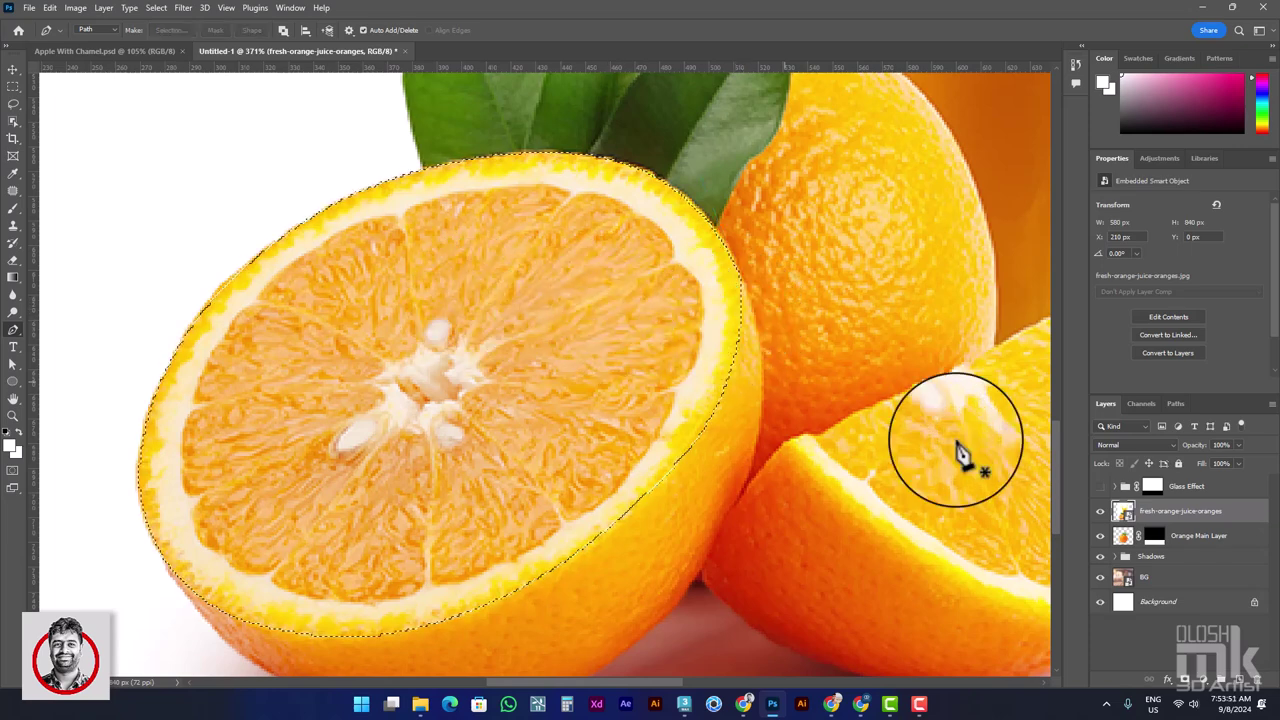
Step: Copy the selected cut face to a new Layer 1 and hide the orange photo layer
left_click(1125, 513)
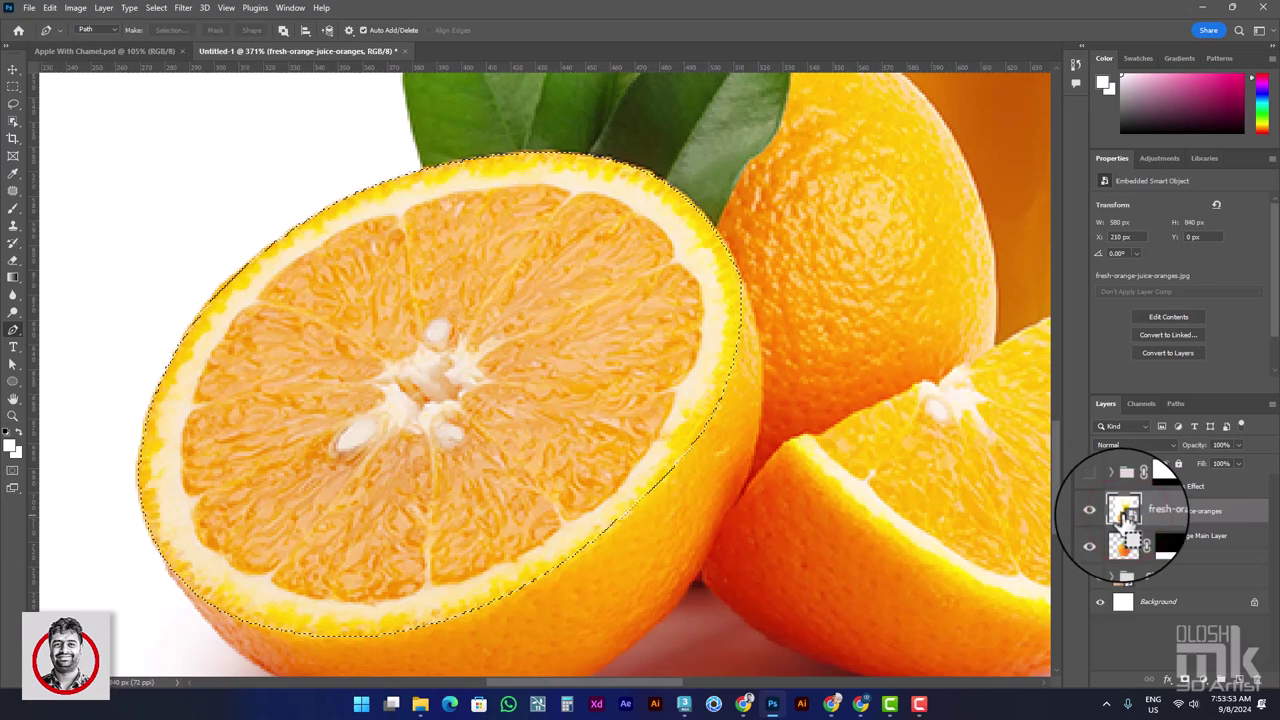
key("ctrl+j")
left_click_drag(1122, 515, 1105, 555)
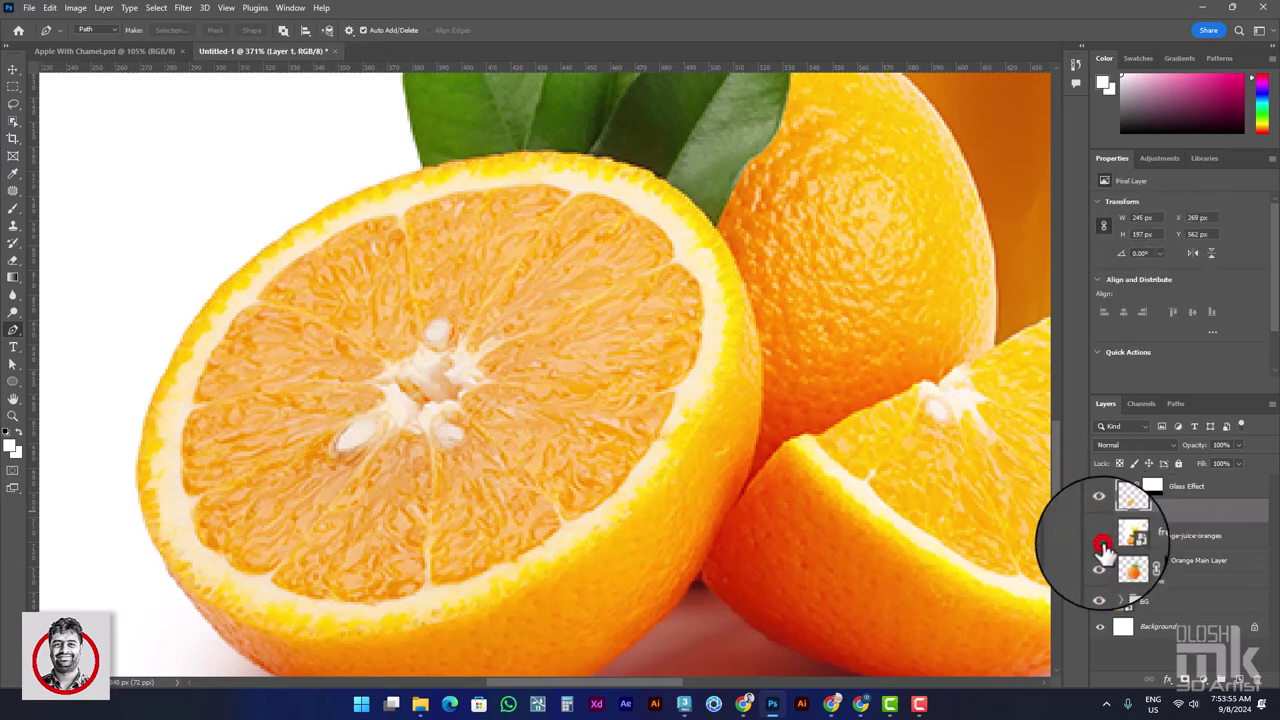
left_click(1100, 545)
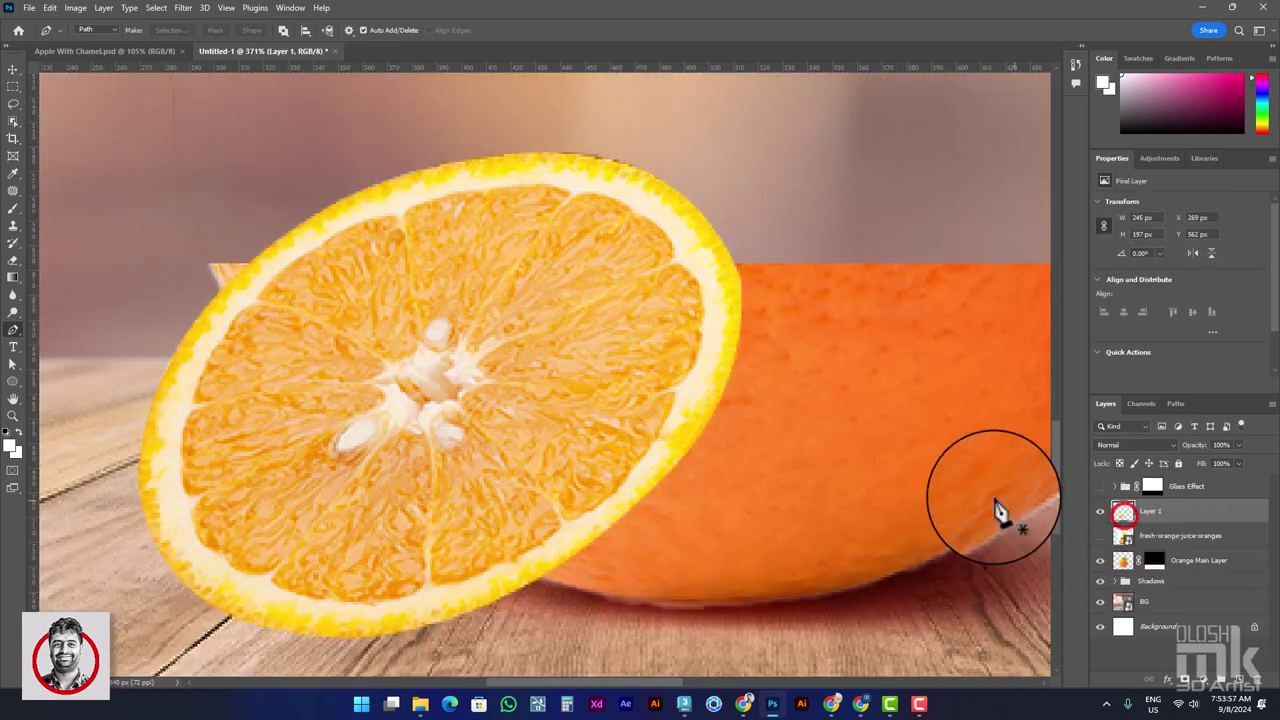
scroll(540, 430, "down", 5)
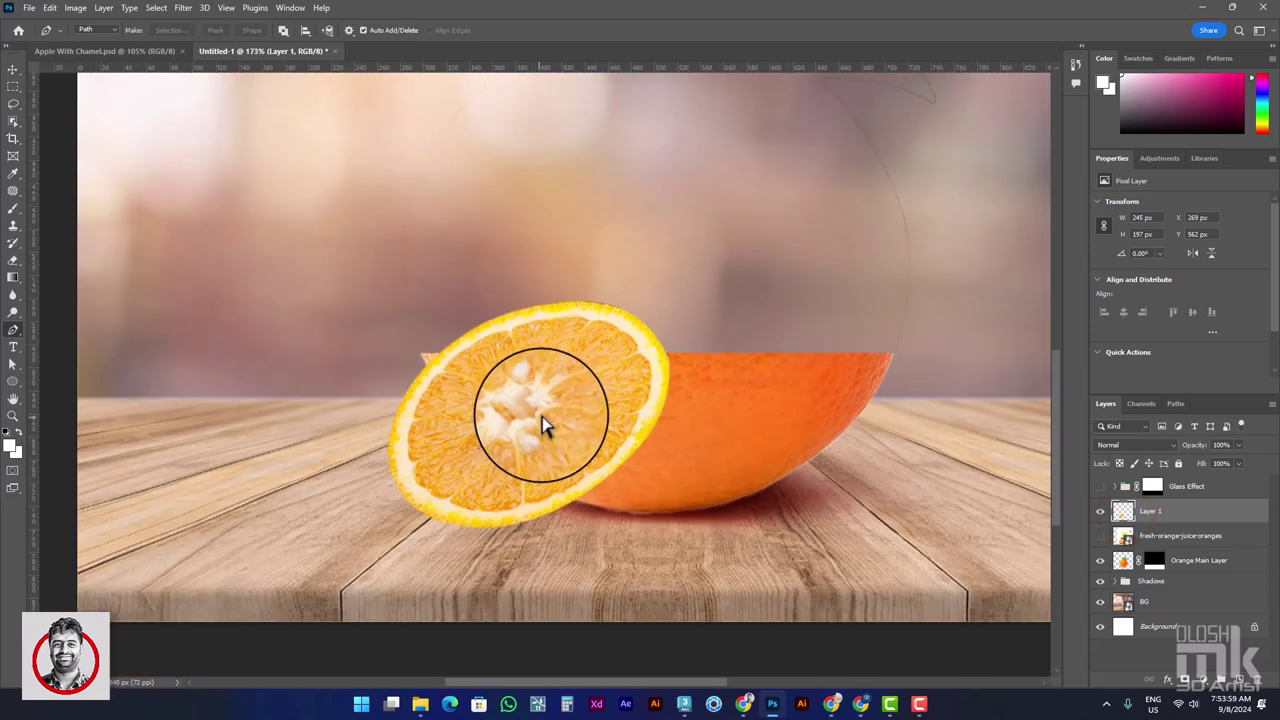
Step: Rotate the slice with Free Transform and reposition it toward the table
key("ctrl+t")
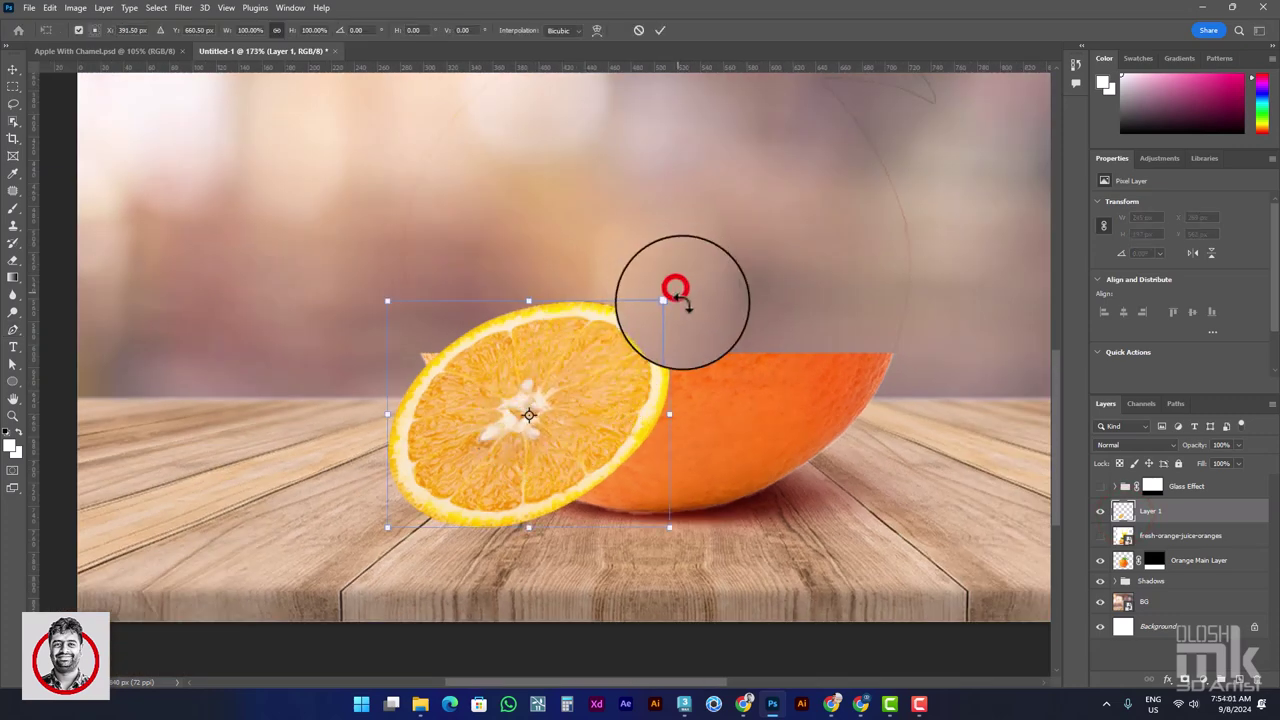
mouse_move(682, 300)
left_mouse_down()
mouse_move(689, 384)
mouse_move(715, 242)
mouse_move(503, 468)
mouse_move(663, 471)
left_mouse_up()
double_click(714, 263)
key("p")
key("ctrl+t")
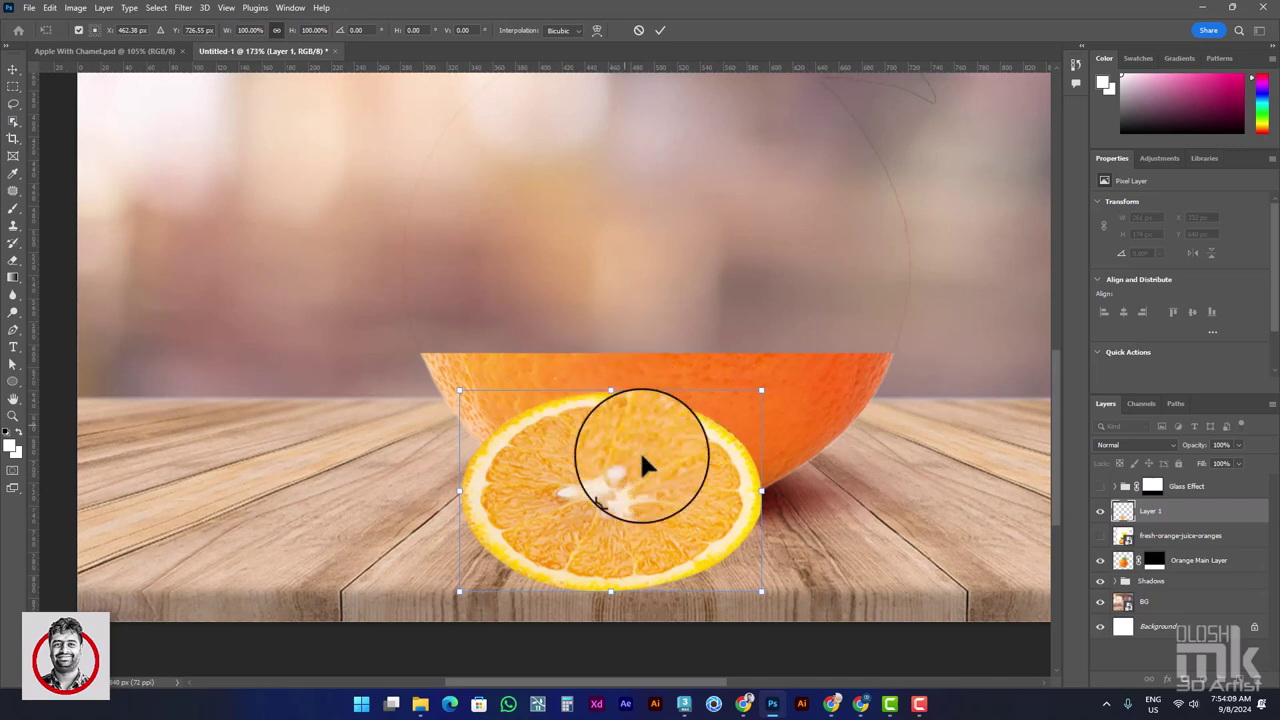
right_click(649, 461)
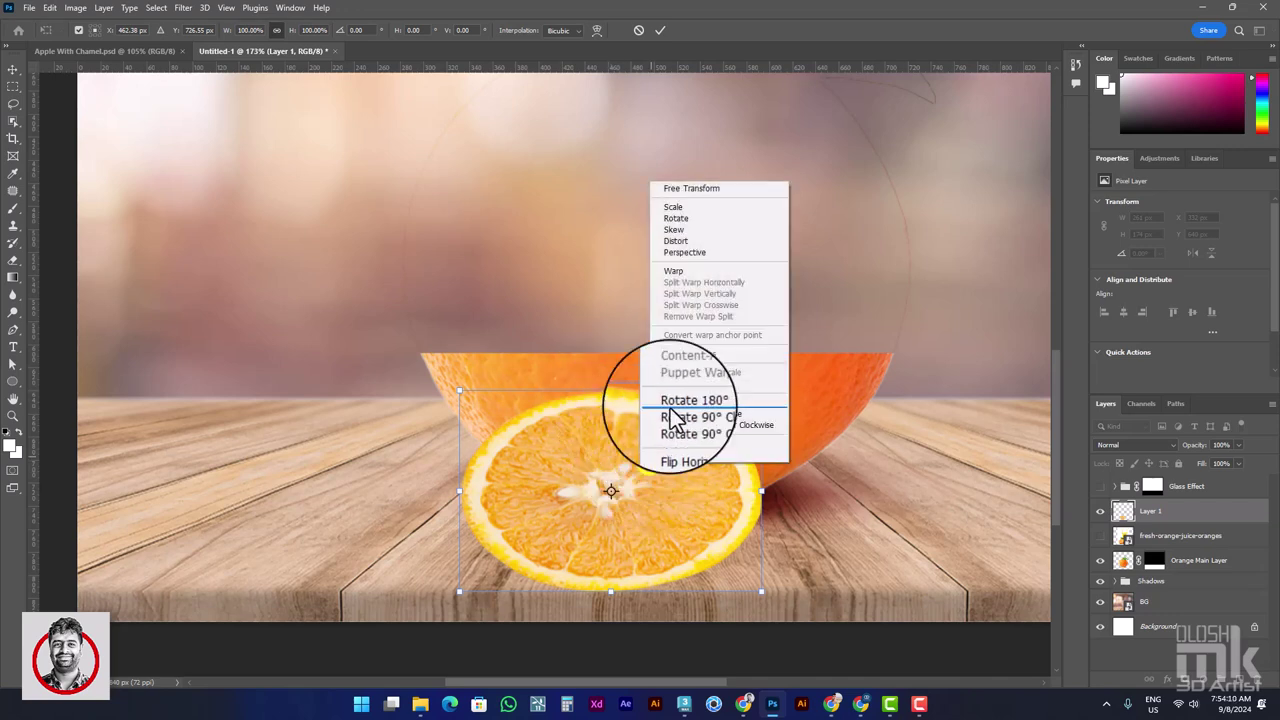
Step: In Distort mode, squash the slice into a thin ellipse on top of the orange half
left_click(688, 241)
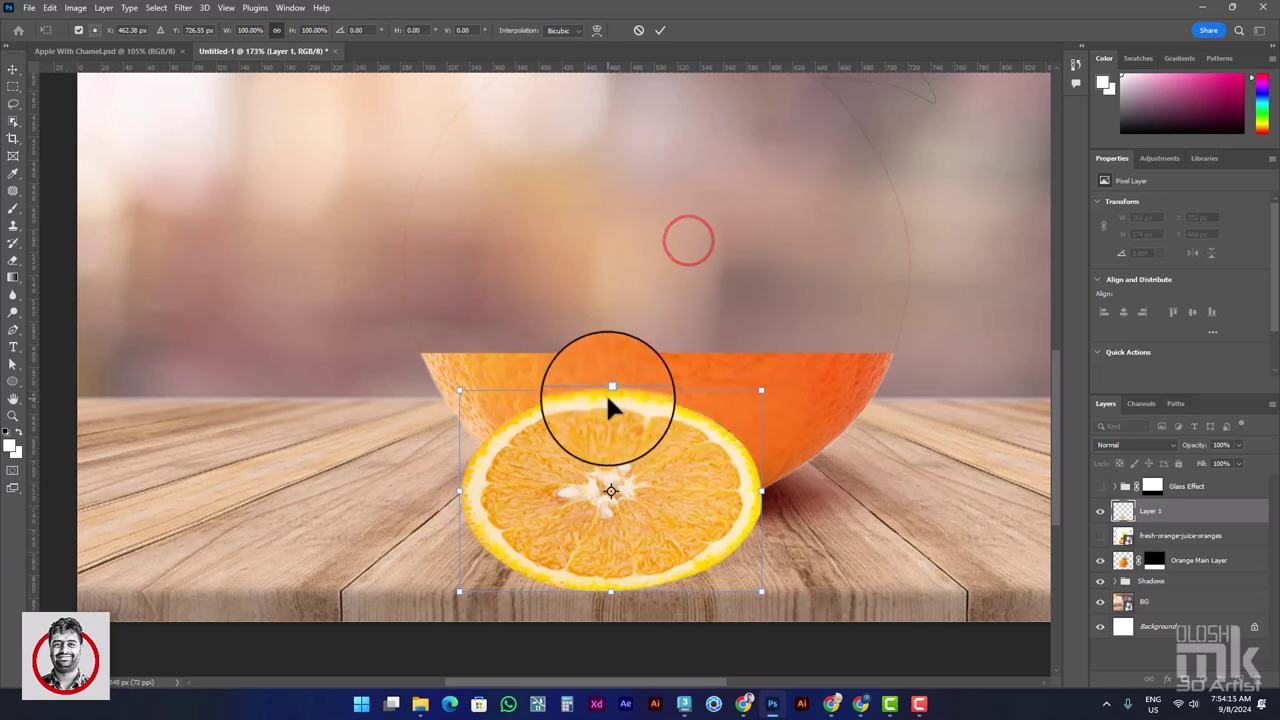
left_click_drag(608, 391, 623, 466)
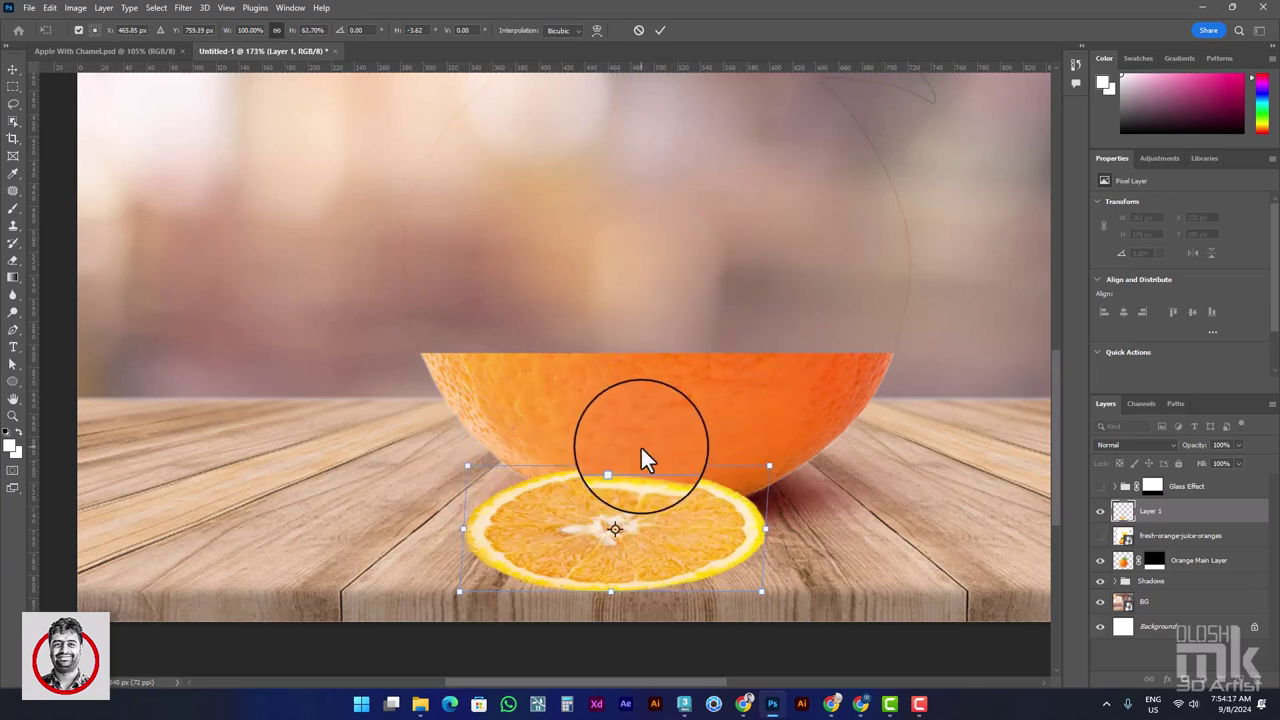
key("ctrl+z")
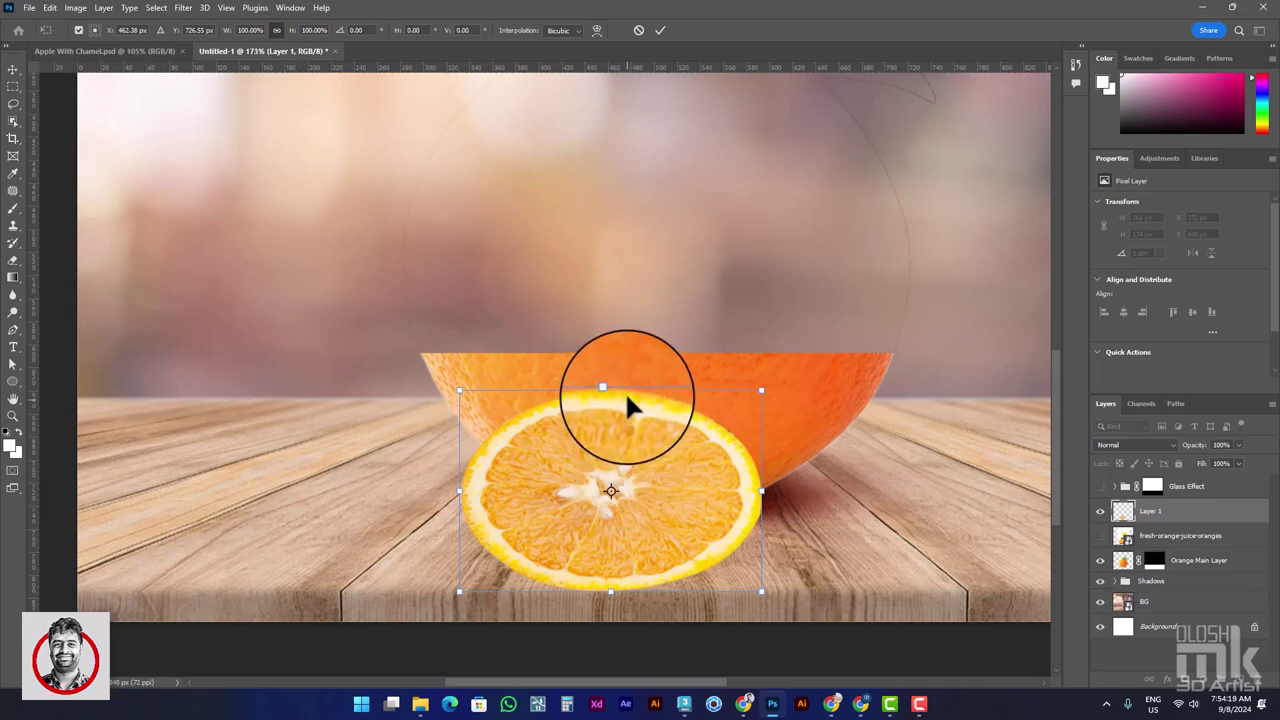
mouse_move(612, 391)
left_mouse_down()
mouse_move(611, 463)
mouse_move(651, 486)
mouse_move(646, 449)
mouse_move(653, 483)
left_mouse_up()
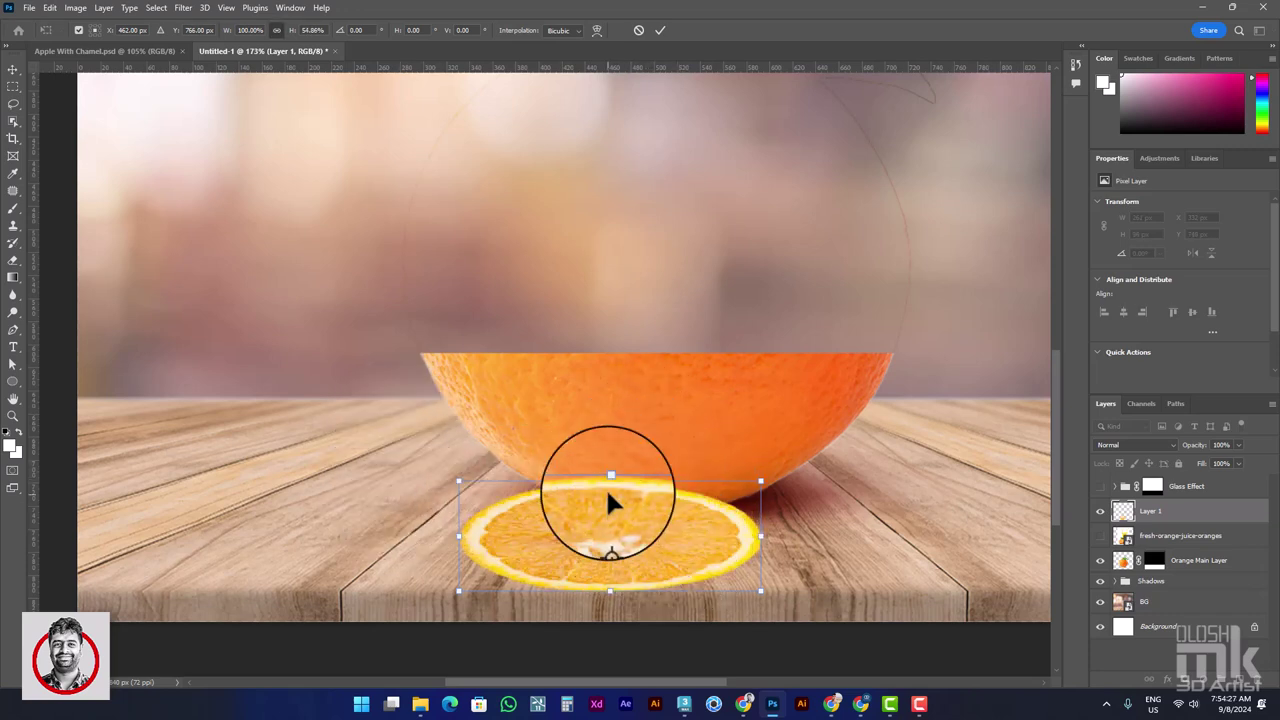
left_click_drag(610, 481, 616, 482)
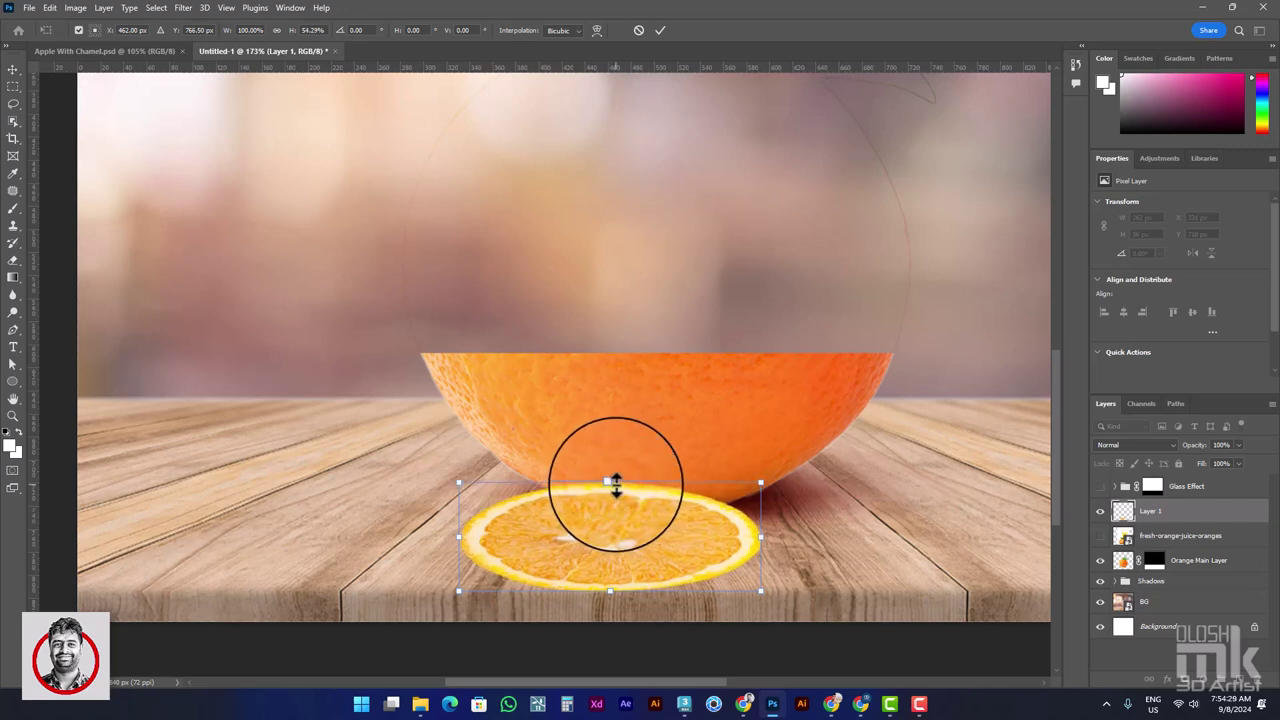
left_click_drag(660, 566, 683, 335)
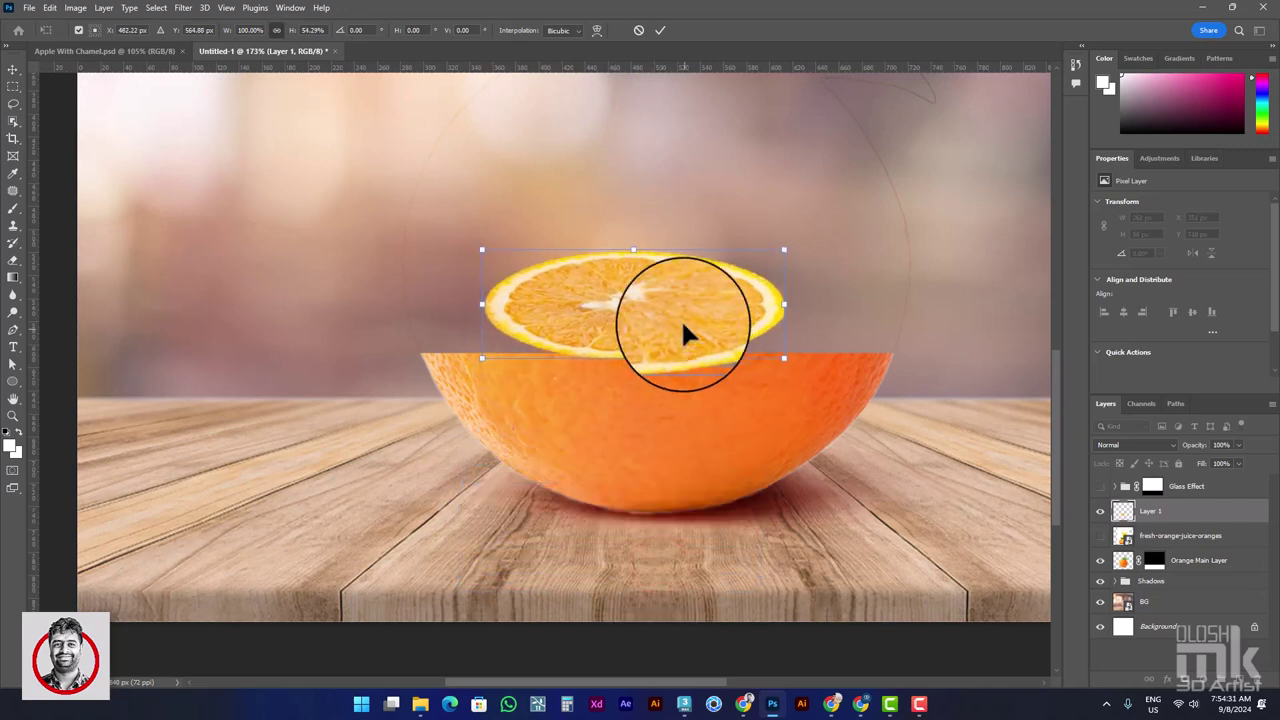
left_click_drag(635, 250, 652, 322)
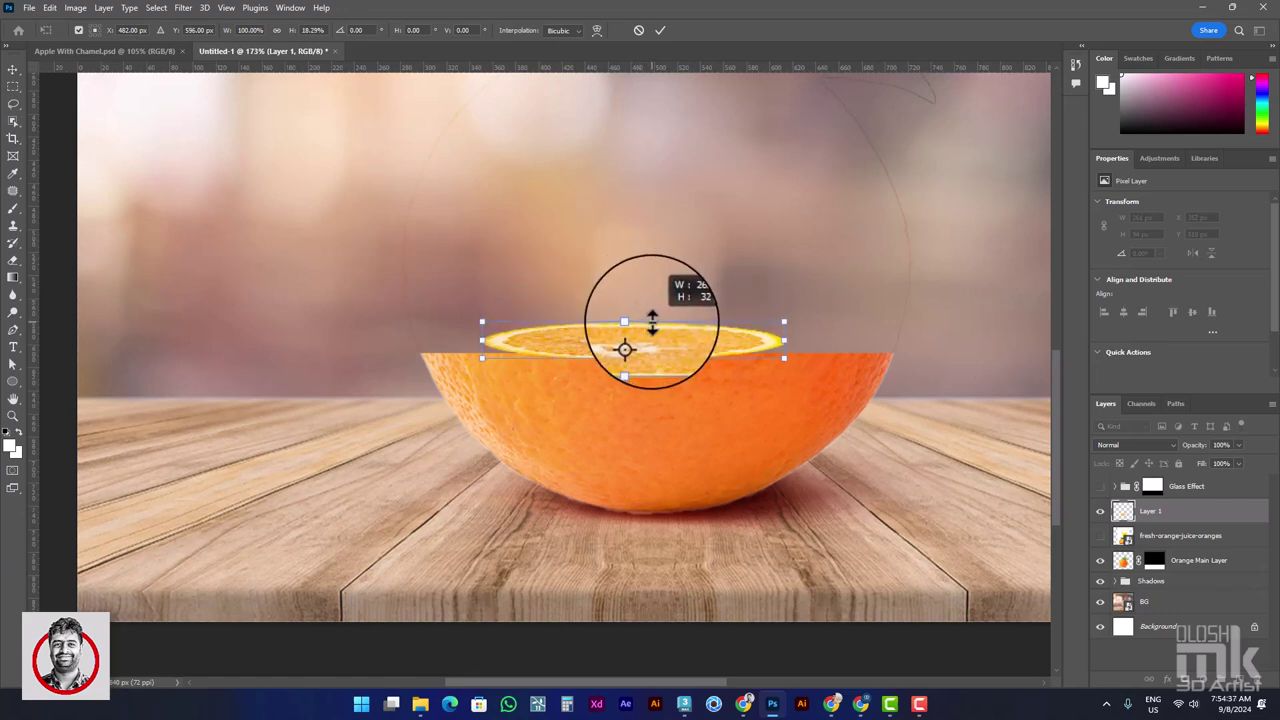
Step: Widen the slice to both rim edges, nudge it into place and commit at 413 × 32 px
left_click_drag(783, 342, 893, 348)
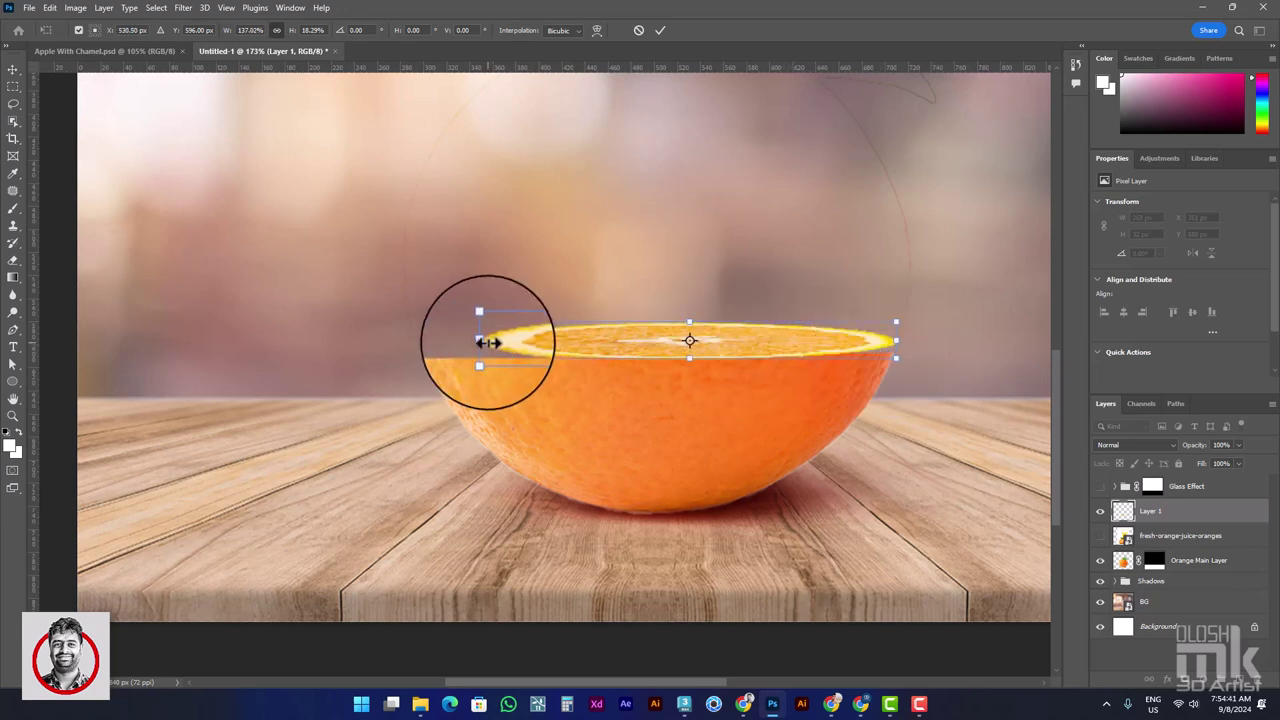
left_click_drag(482, 341, 410, 342)
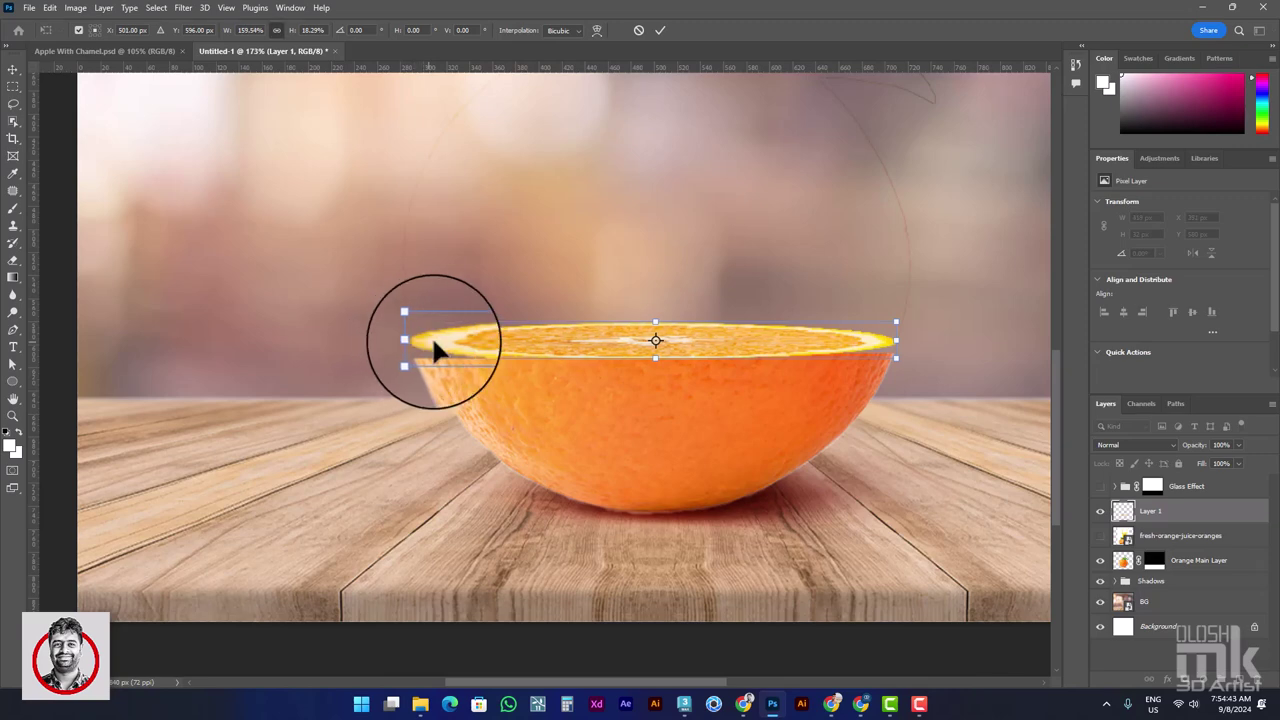
scroll(594, 340, "up", 2)
scroll(595, 340, "up", 2)
scroll(610, 350, "up", 1)
left_click_drag(626, 348, 629, 350)
scroll(331, 354, "up", 2)
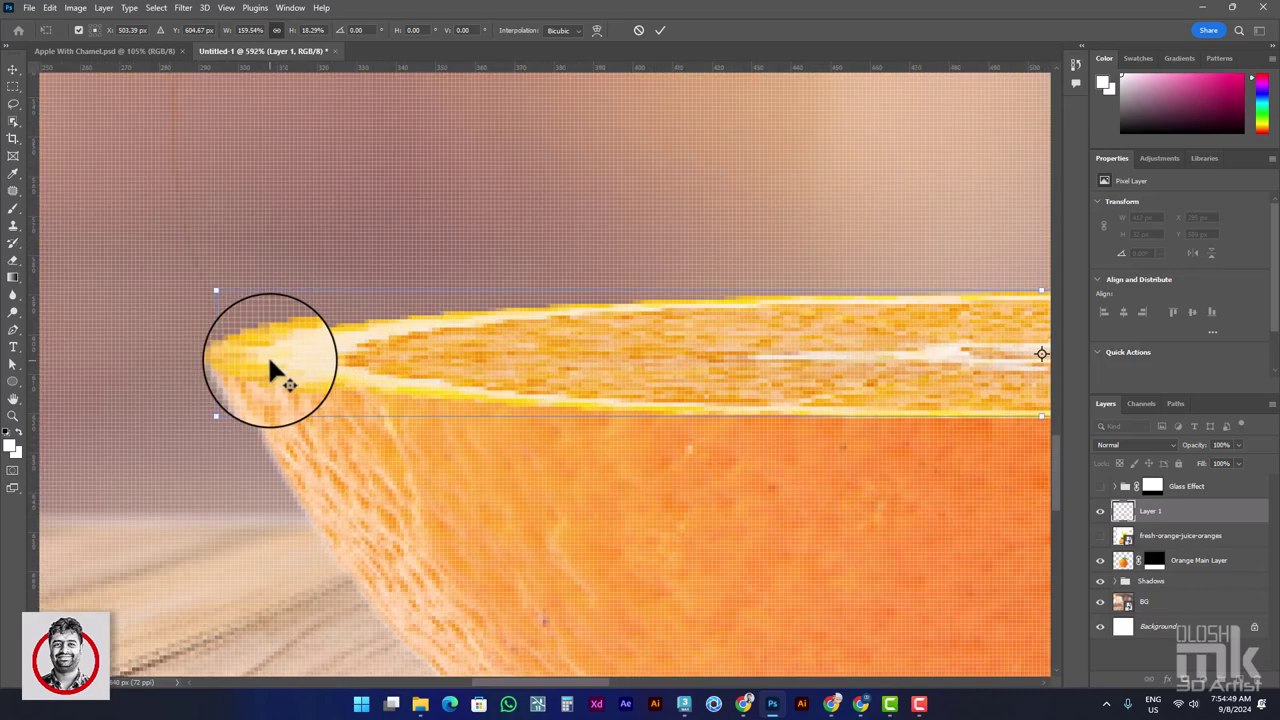
scroll(269, 360, "up", 2)
mouse_move(263, 358)
left_mouse_down()
mouse_move(287, 362)
mouse_move(263, 364)
left_mouse_up()
scroll(283, 360, "down", 3)
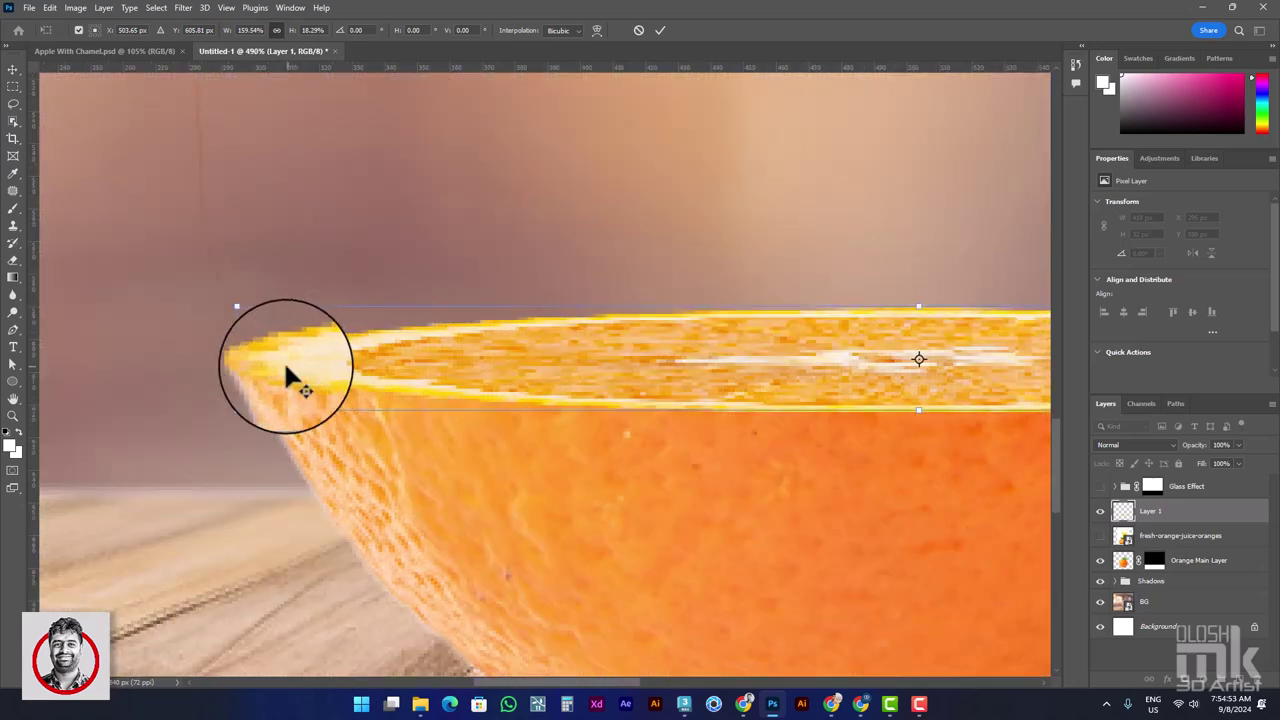
scroll(400, 362, "down", 3)
scroll(770, 367, "up", 1)
scroll(770, 367, "up", 2)
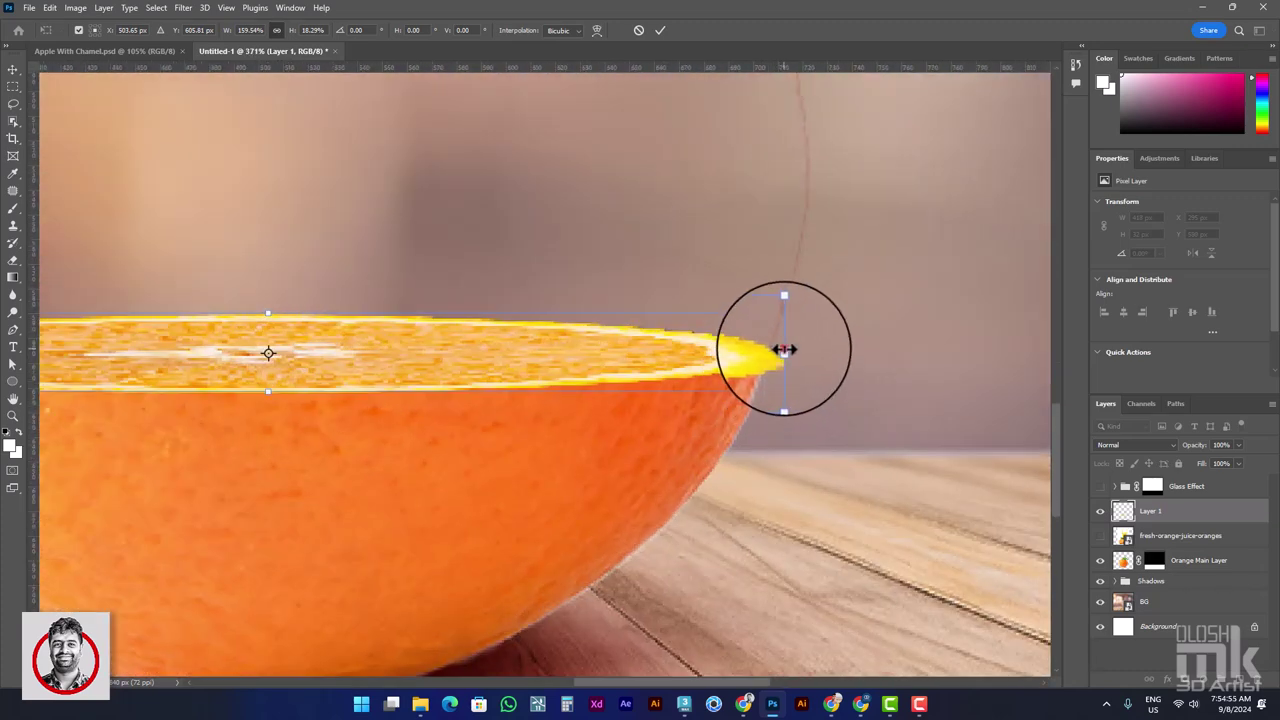
left_click_drag(784, 351, 773, 354)
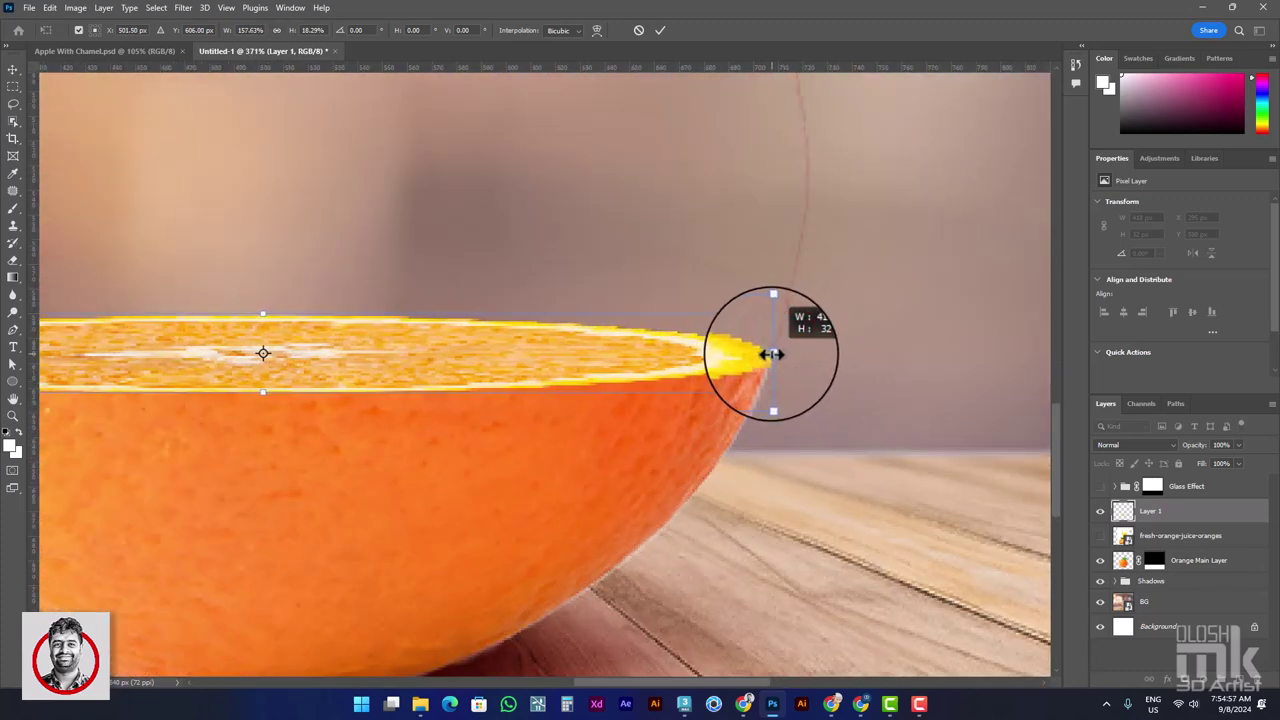
double_click(713, 367)
scroll(663, 366, "down", 2)
scroll(663, 366, "down", 2)
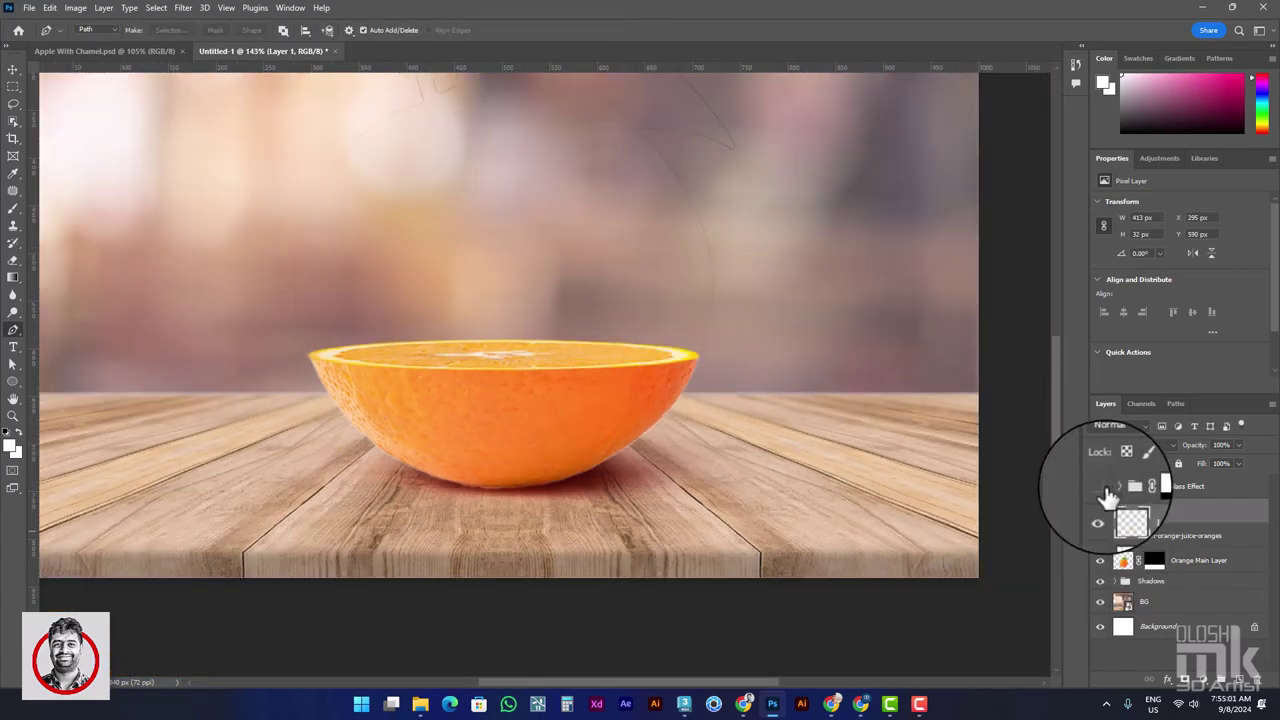
Step: Show the Glass Effect group again and load Layer 1's slice outline as a selection
left_click(1100, 487)
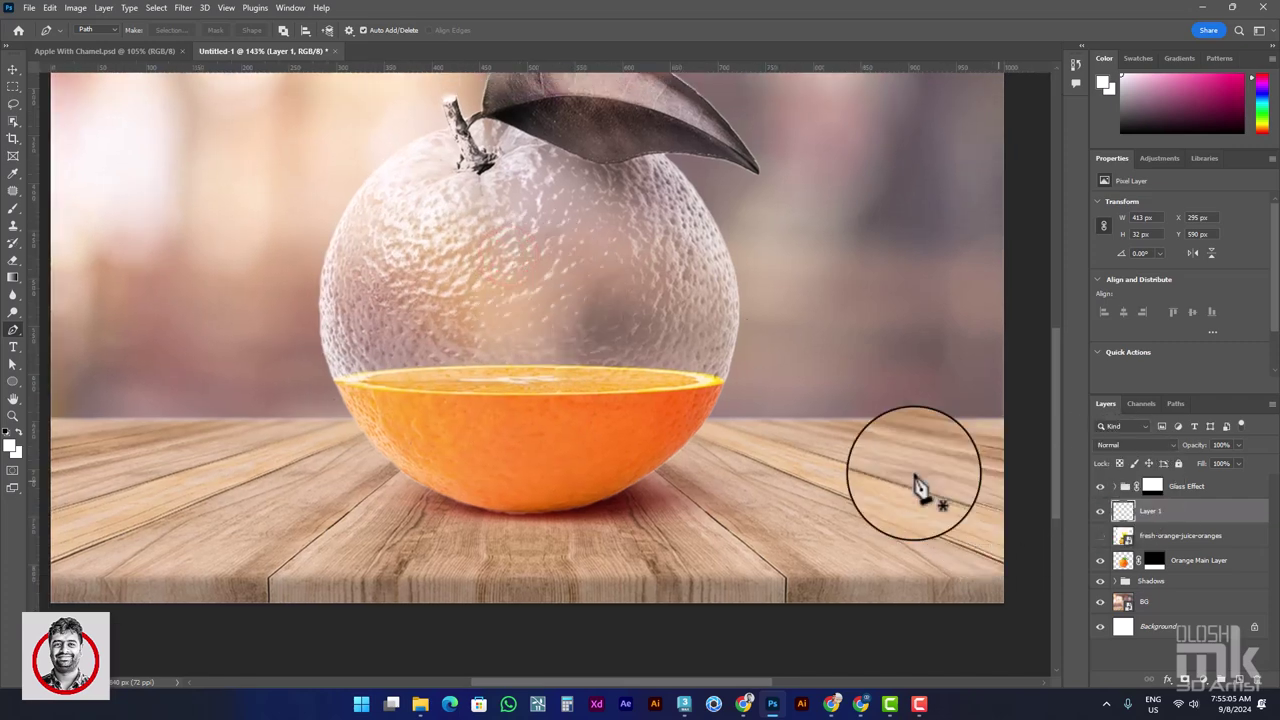
scroll(414, 380, "up", 4)
scroll(450, 405, "up", 2)
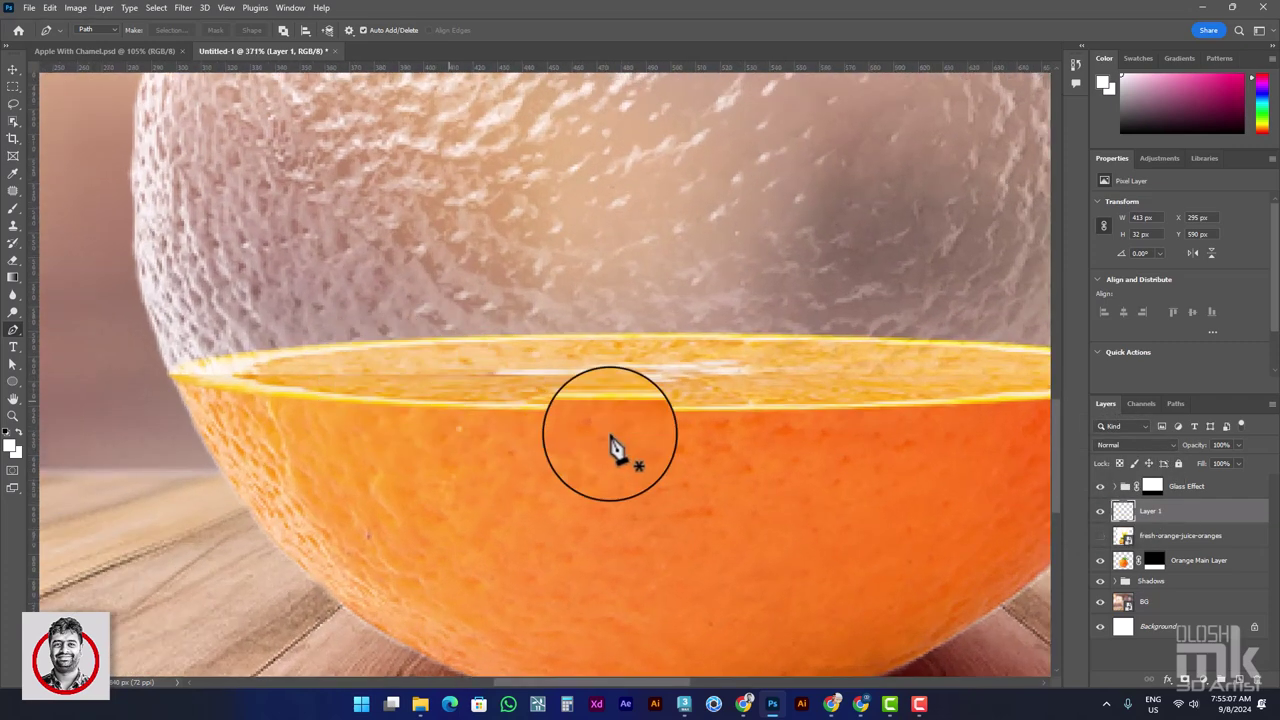
left_click(1122, 513, "ctrl")
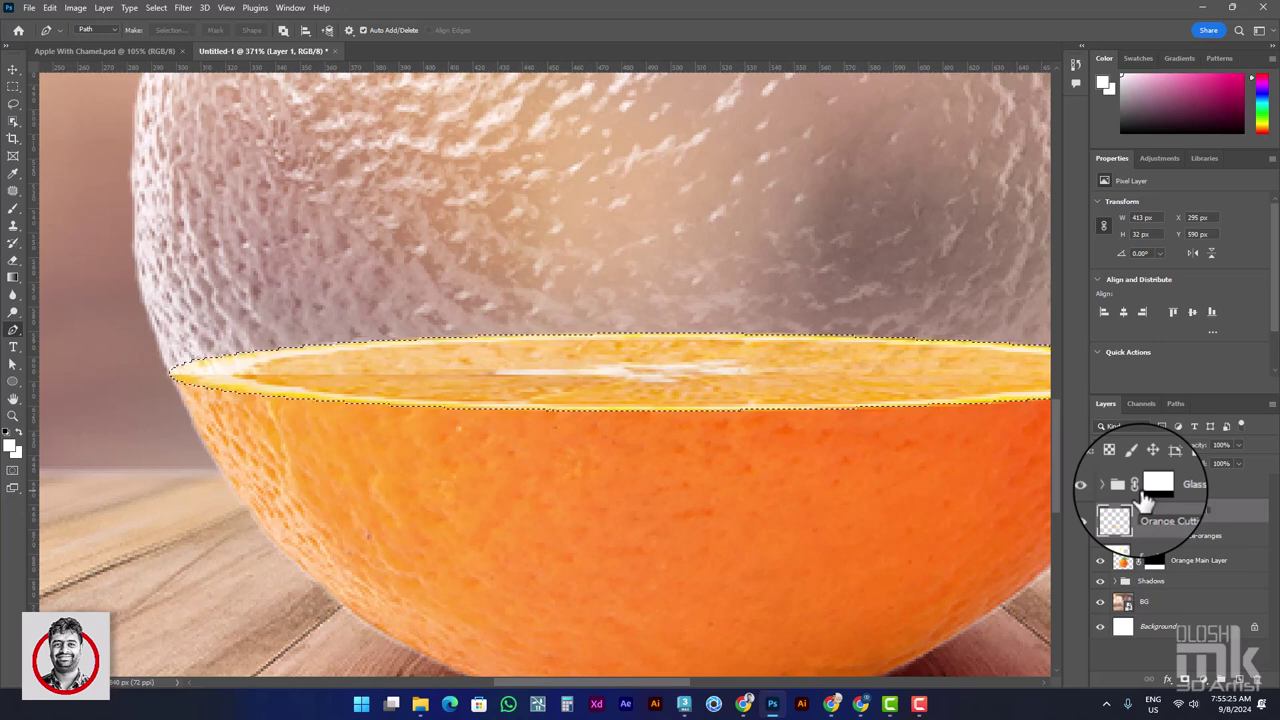
Step: On the Glass Effect mask, use an enlarged Brush along the cut edge, then deselect
left_click(1150, 488)
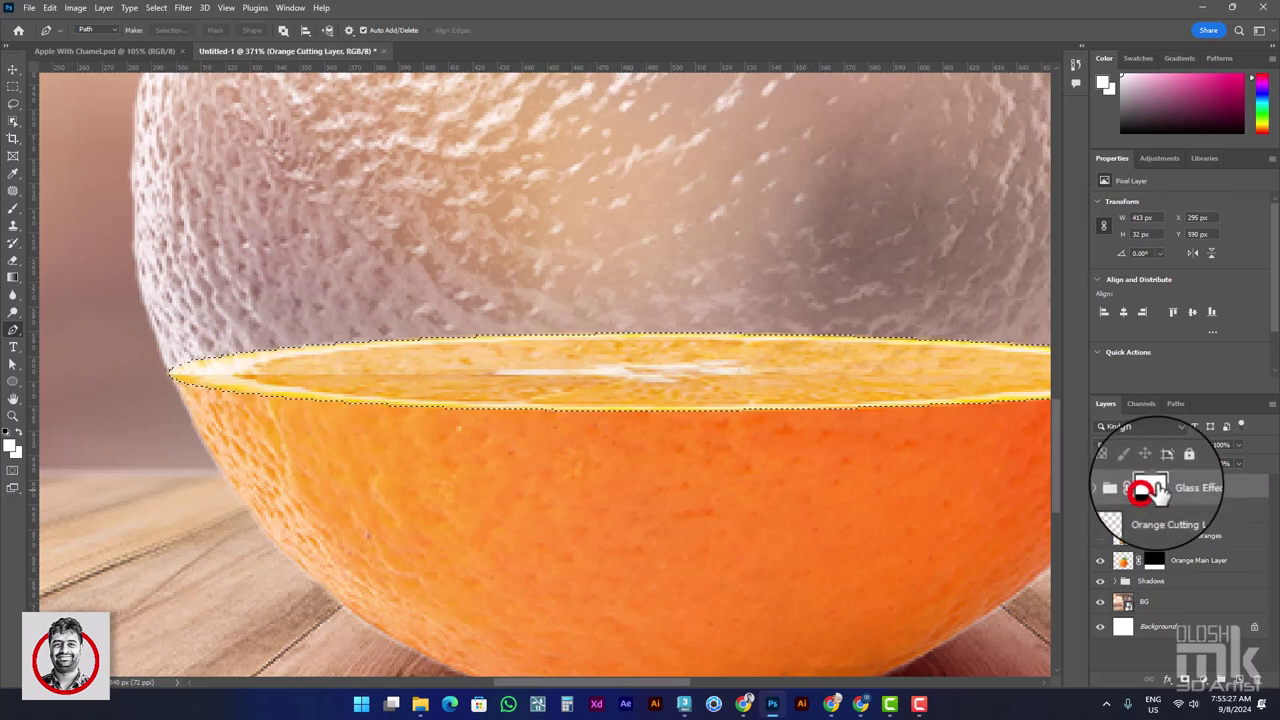
left_click(14, 210)
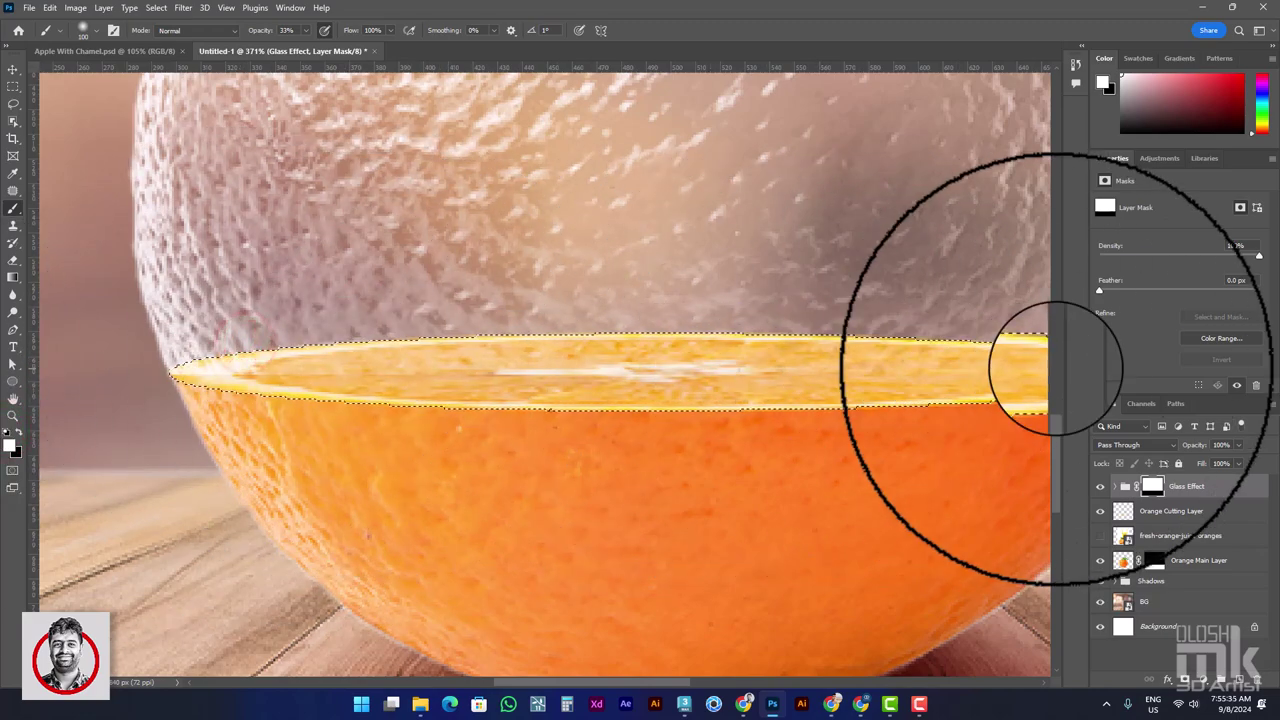
scroll(787, 415, "down", 2)
key("bracketright")
key("bracketright")
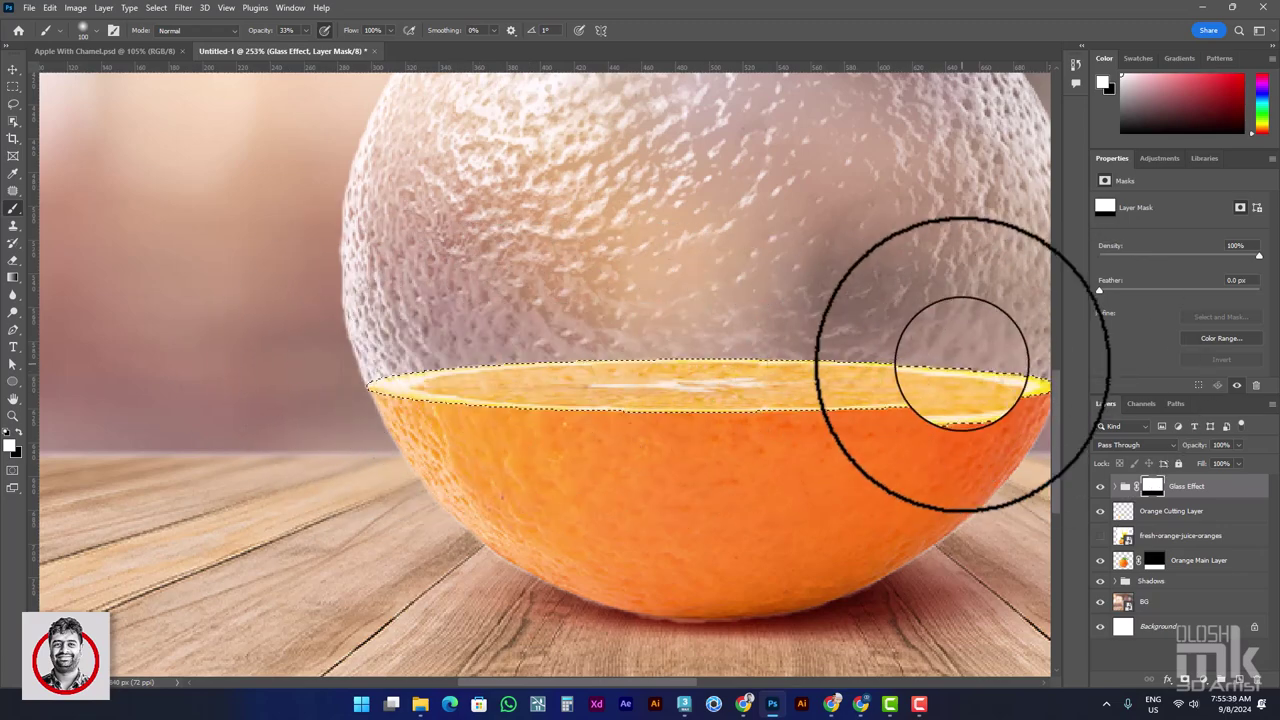
left_click_drag(725, 347, 562, 390)
key("ctrl+d")
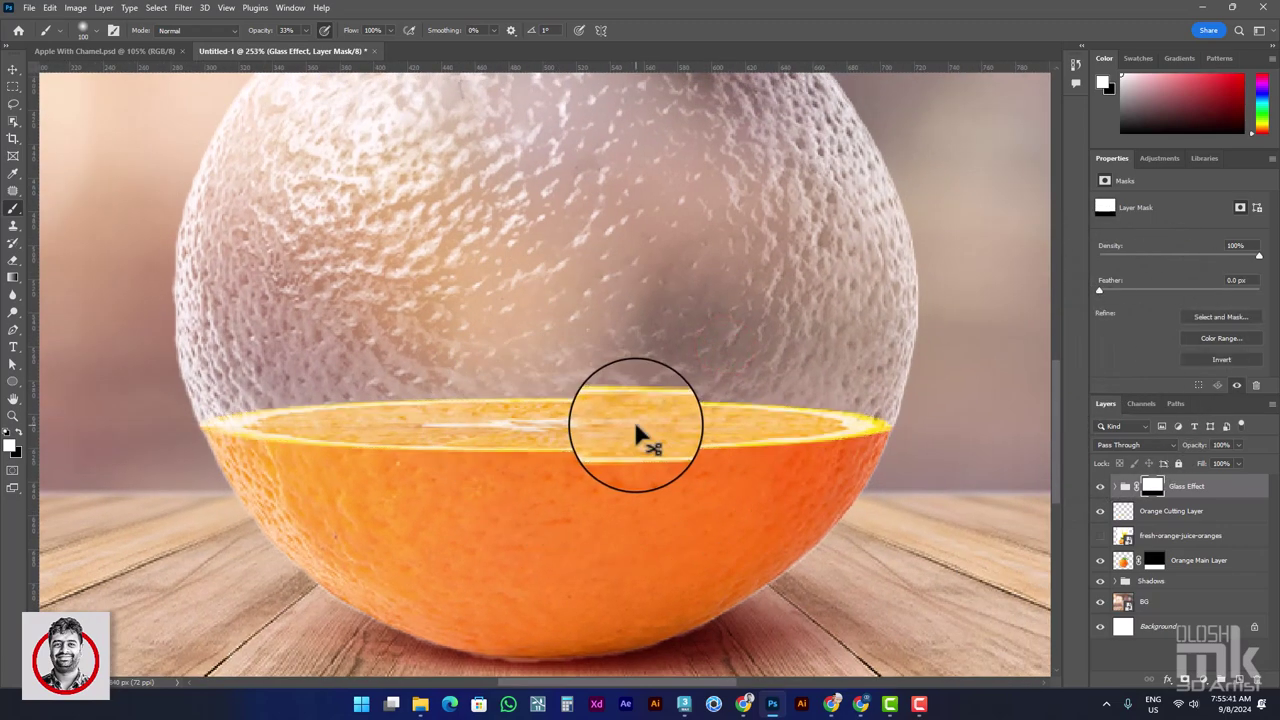
scroll(610, 408, "down", 5)
scroll(612, 412, "down", 1)
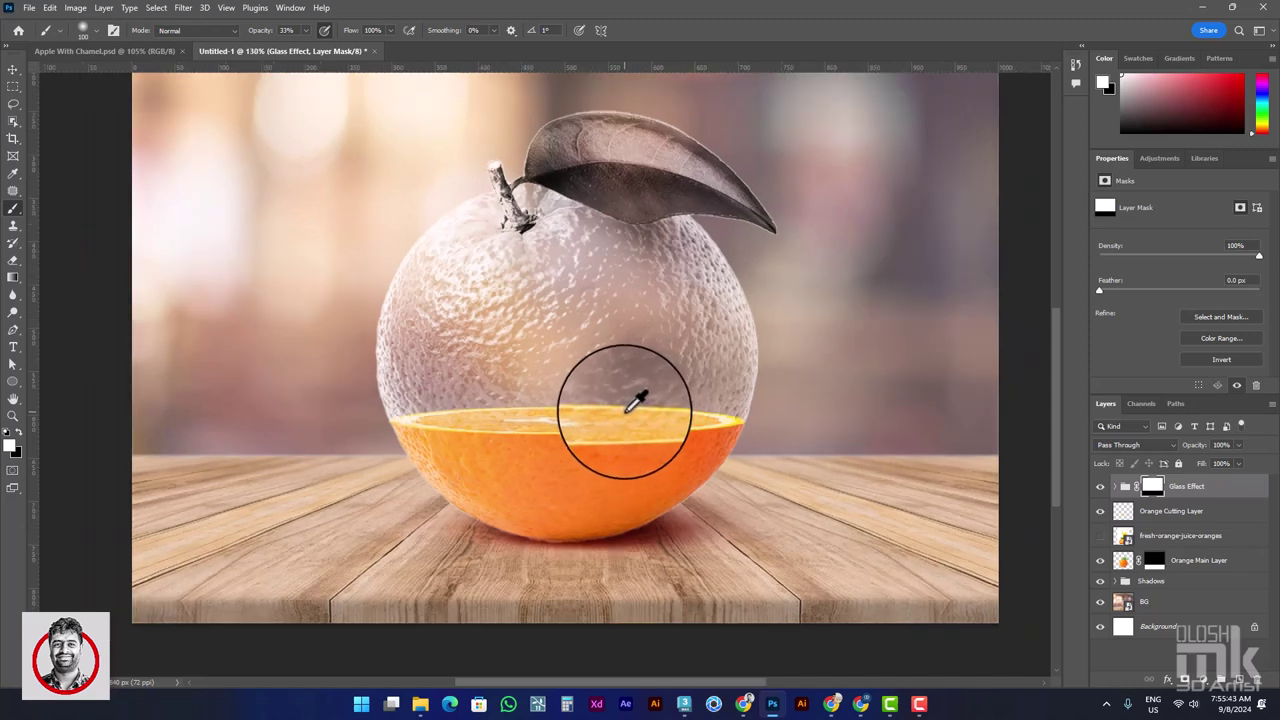
left_click_drag(664, 416, 652, 460)
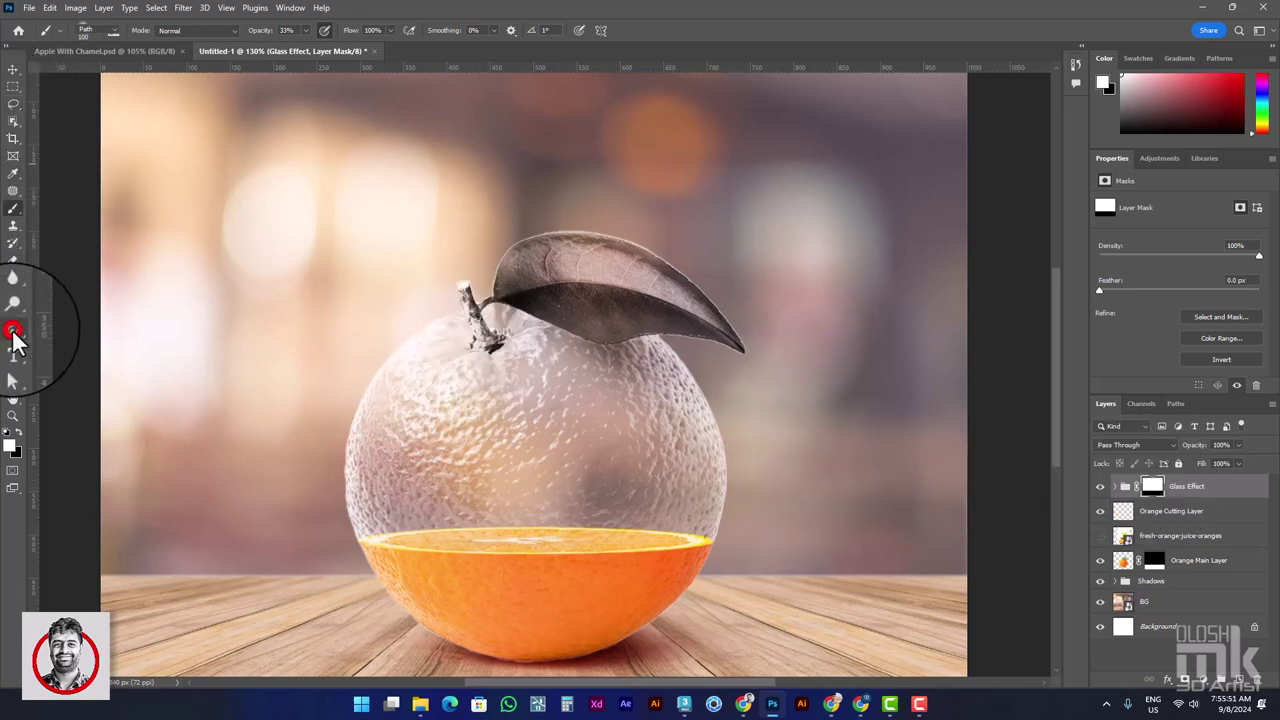
Step: Hide Glass Effect and disable Orange Main Layer's mask, then zoom in on the stem
left_click(13, 332)
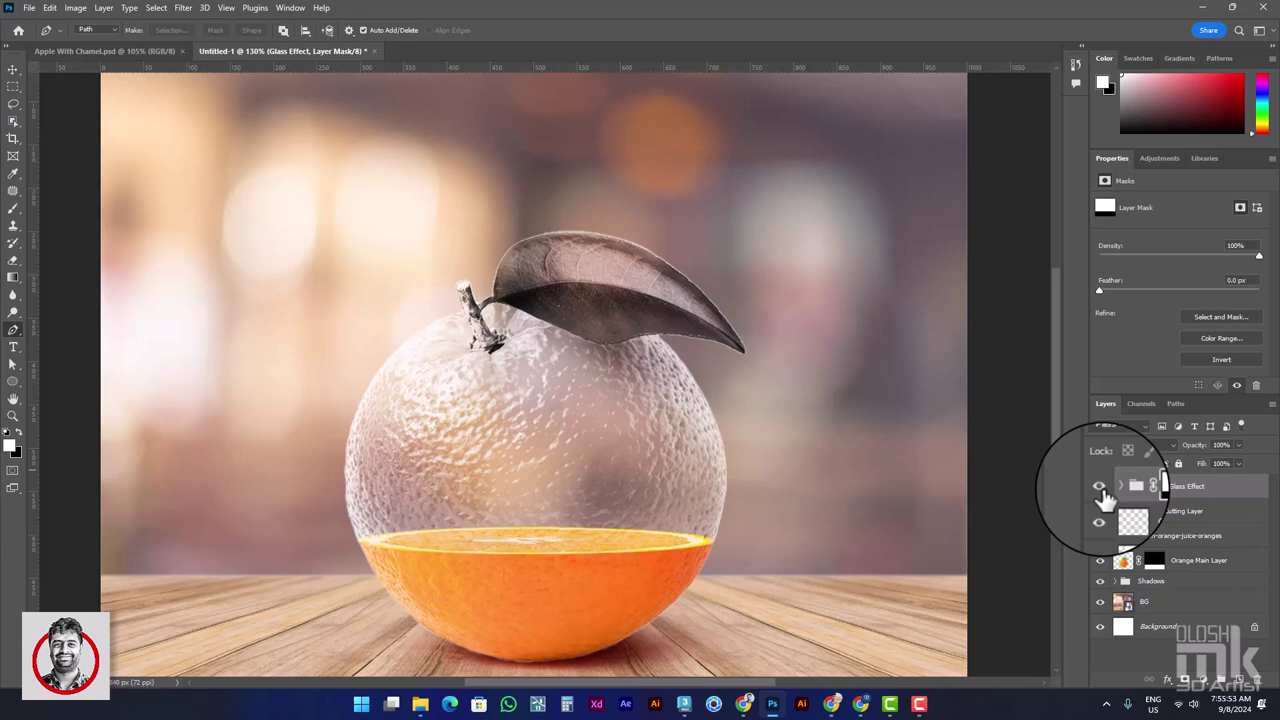
left_click(1100, 486)
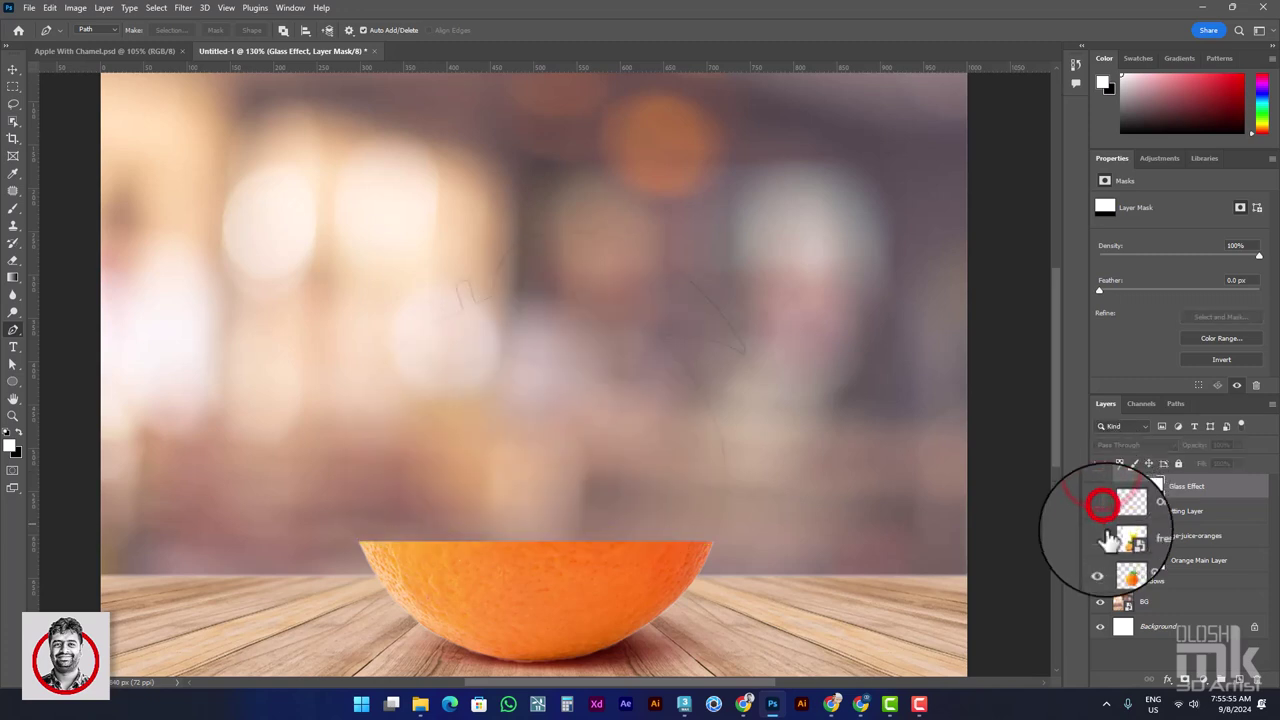
left_click(1152, 561, "shift")
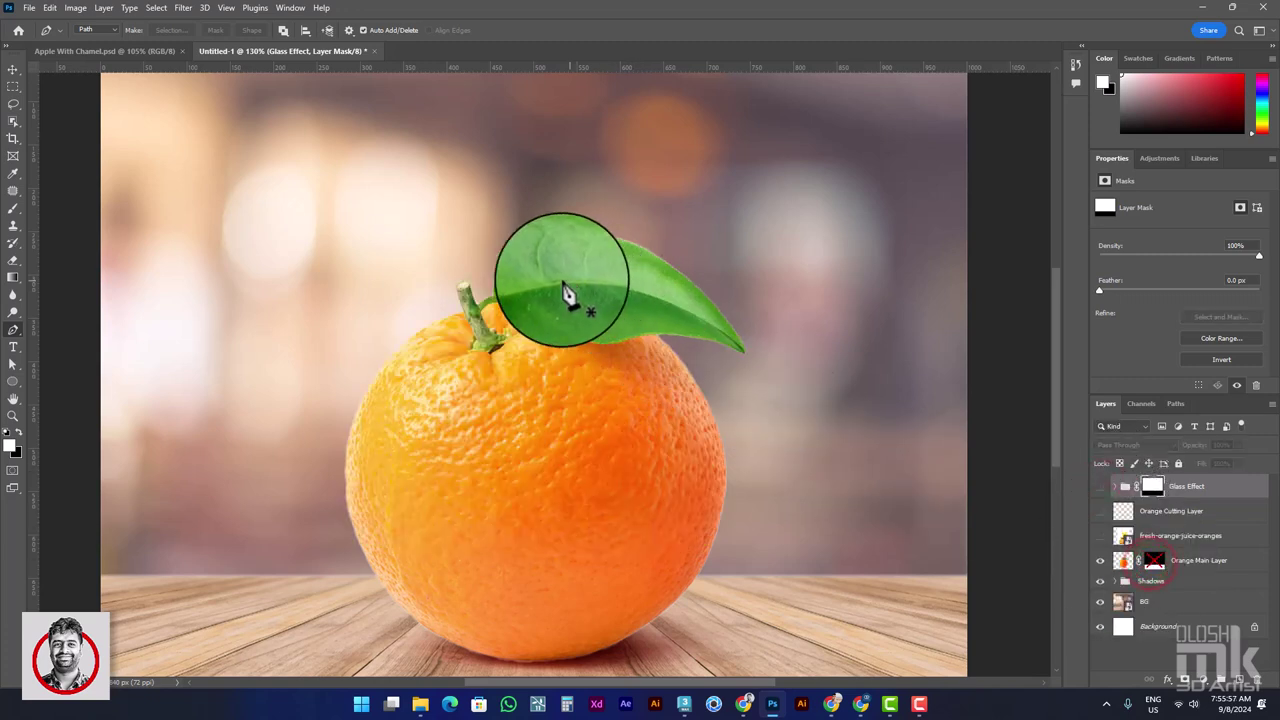
left_click(13, 122)
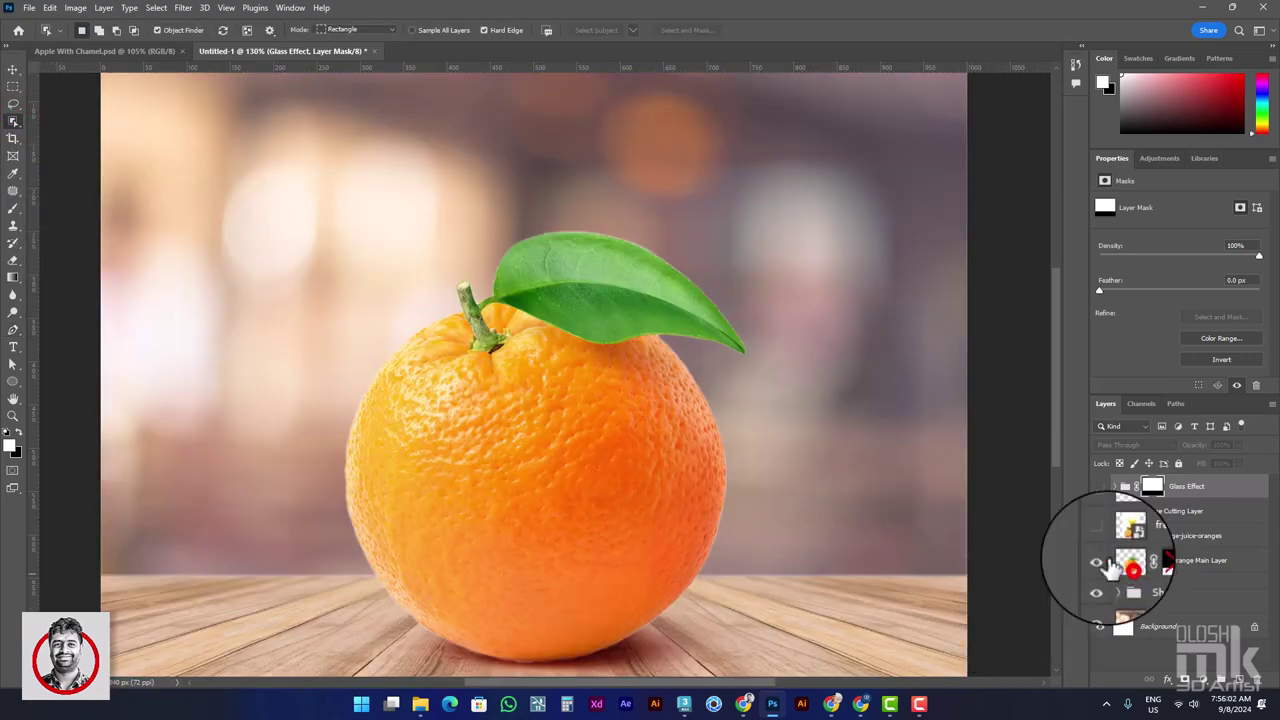
left_click(1115, 561)
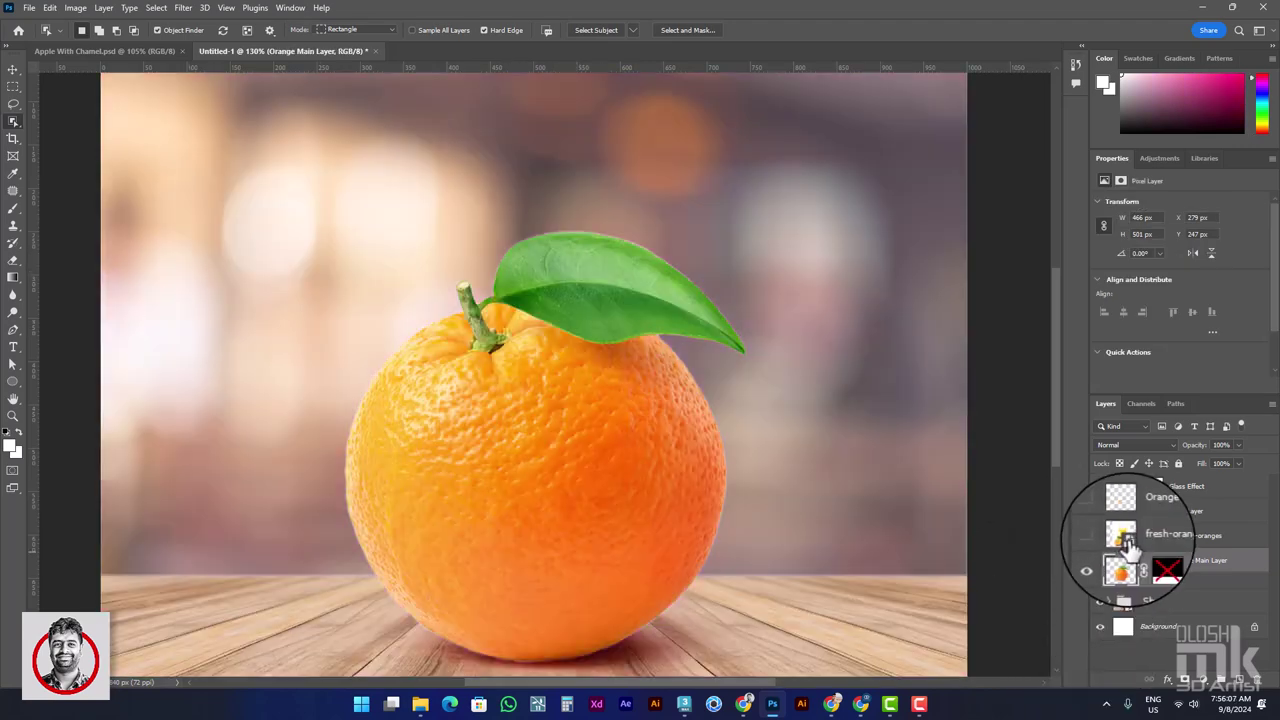
left_click(1153, 560, "shift")
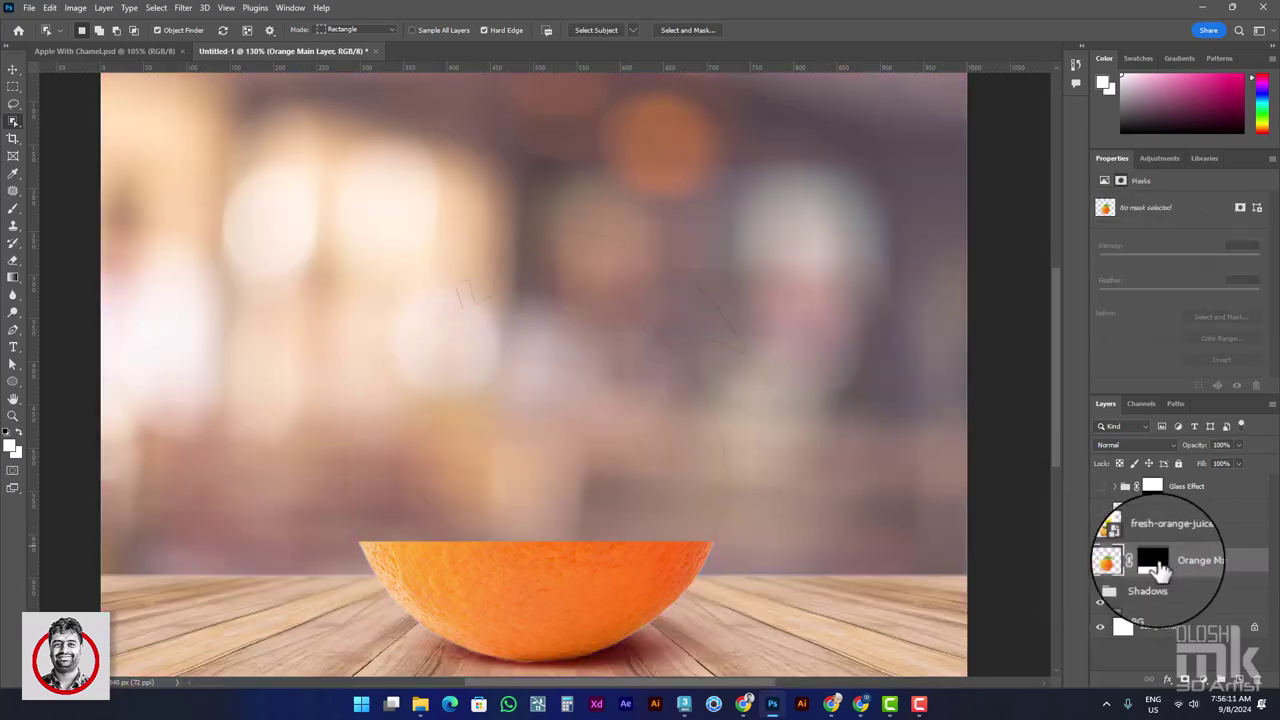
left_click(1153, 560, "shift")
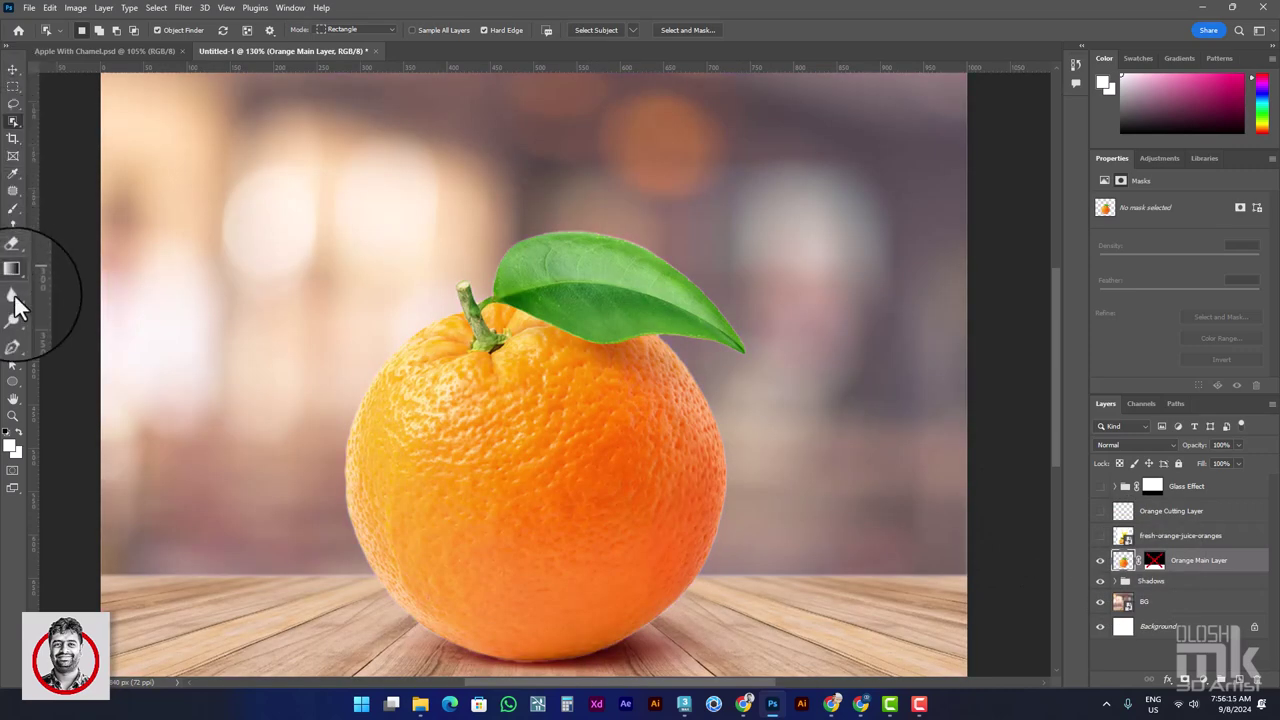
scroll(500, 330, "up", 3)
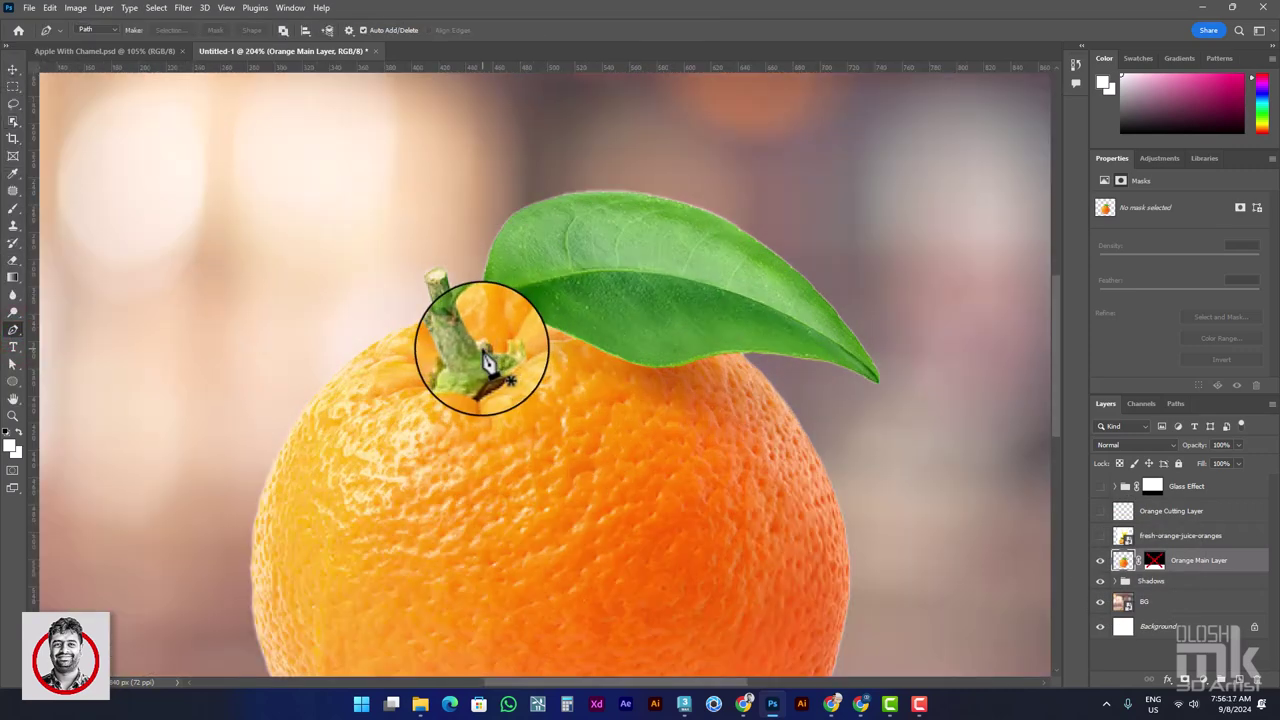
scroll(475, 390, "up", 3)
scroll(440, 415, "up", 3)
Step: Start a pen path beside the stem, curving around the stem base and sepal
left_click(381, 386)
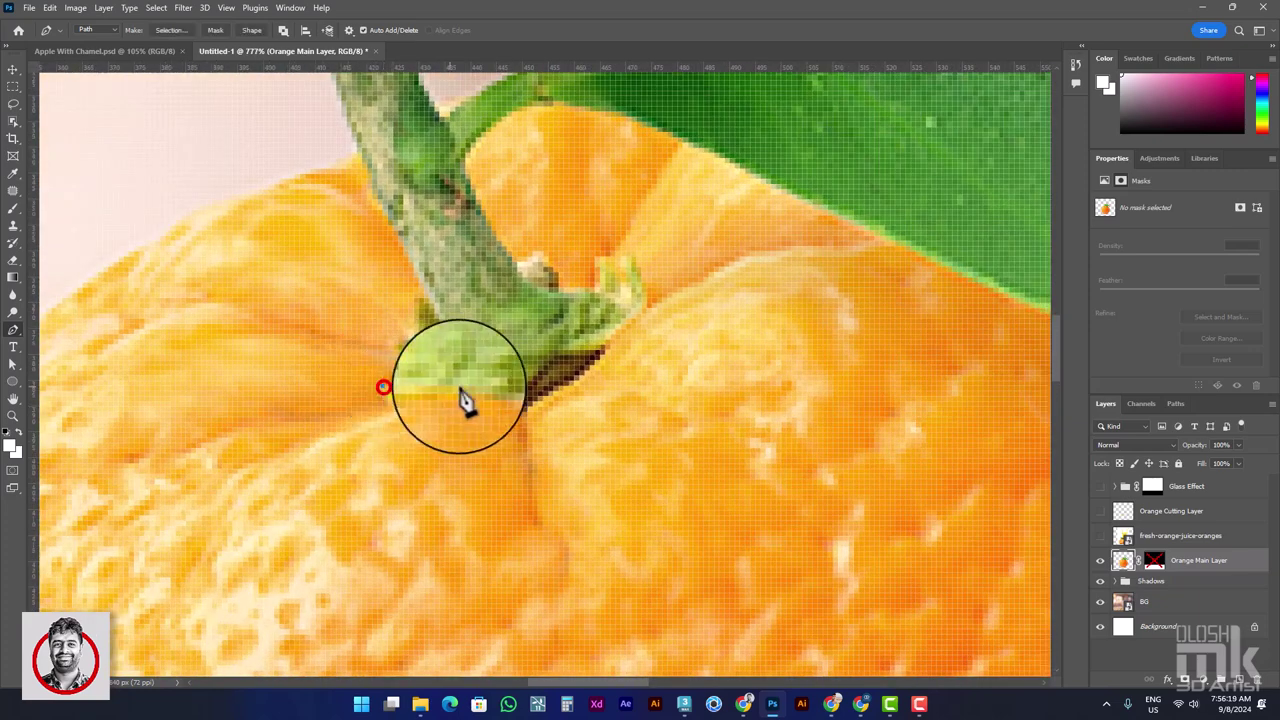
left_click_drag(500, 395, 516, 405)
left_click(529, 384)
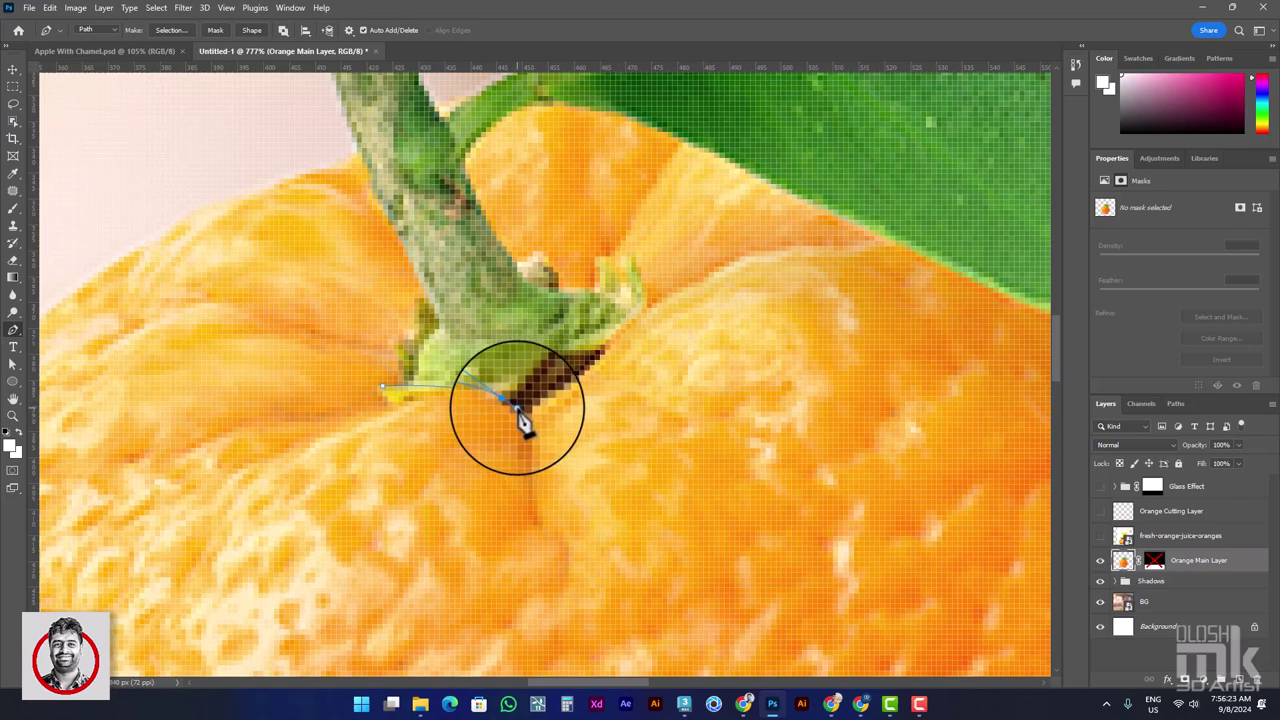
left_click(519, 410)
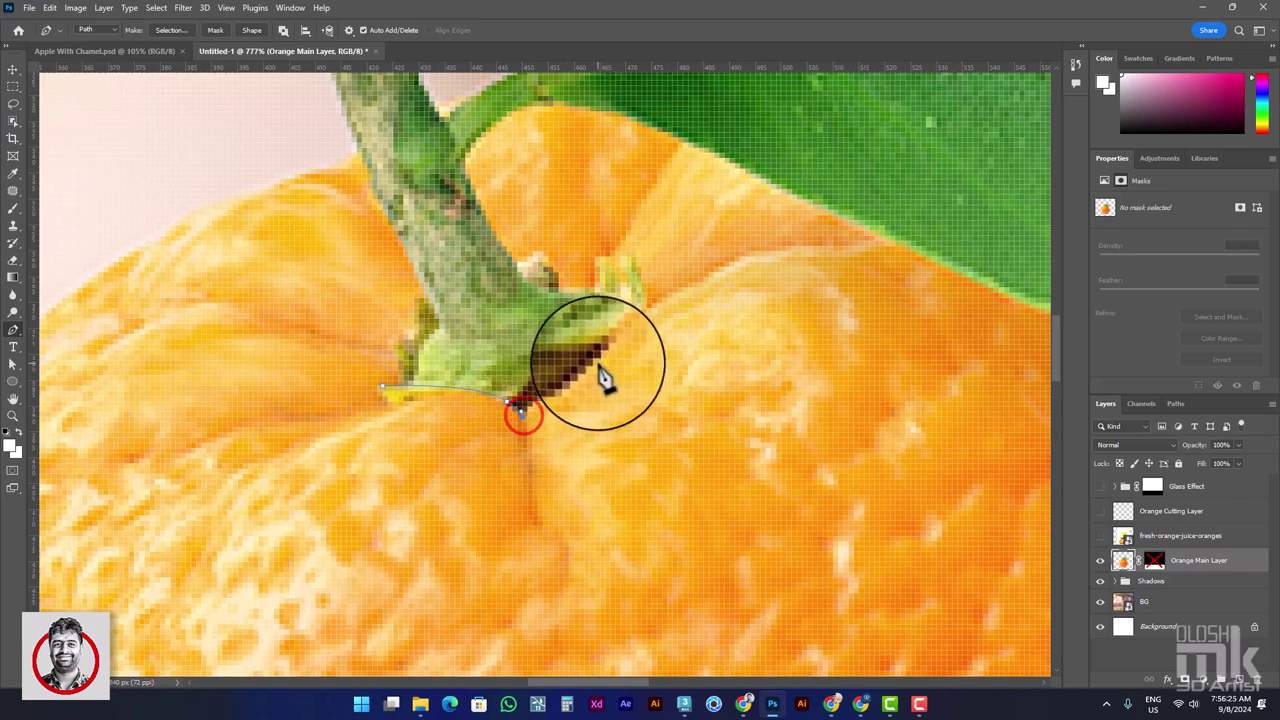
mouse_move(595, 355)
left_mouse_down()
mouse_move(588, 368)
mouse_move(619, 361)
mouse_move(607, 358)
left_mouse_up()
mouse_move(641, 302)
left_mouse_down()
mouse_move(645, 280)
mouse_move(629, 286)
mouse_move(633, 300)
mouse_move(614, 282)
mouse_move(565, 300)
left_mouse_up()
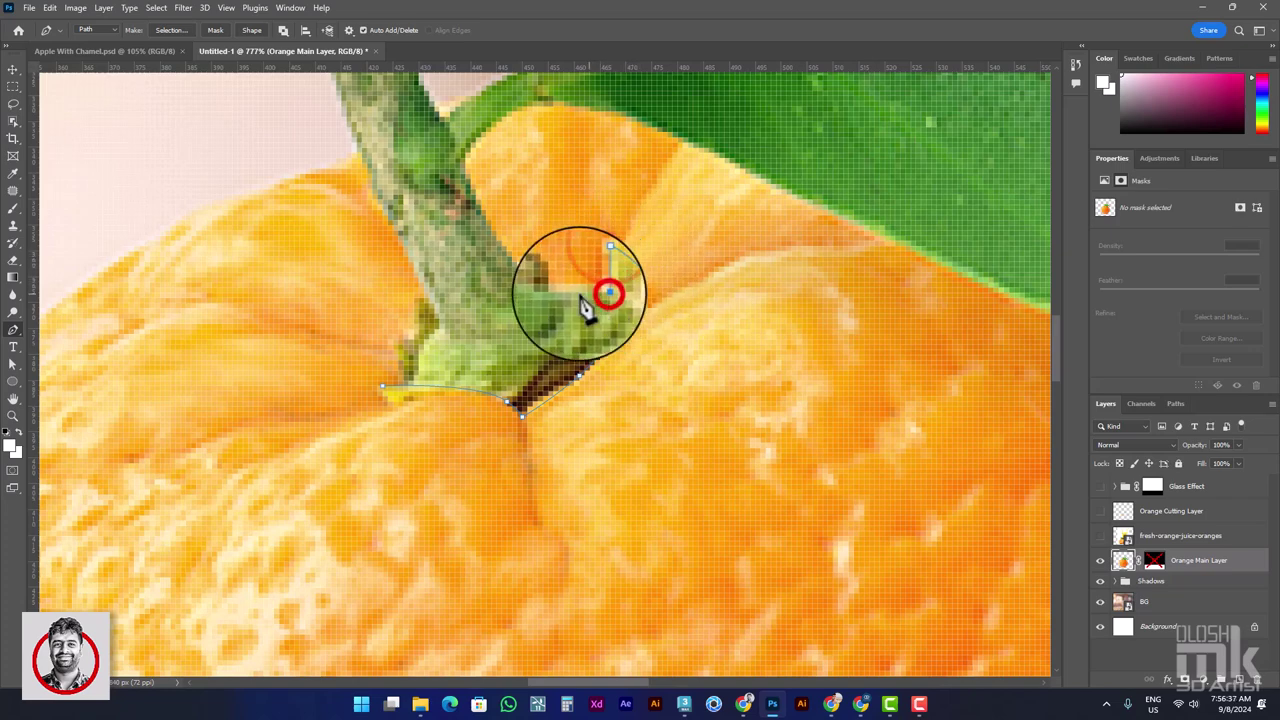
left_click(559, 292)
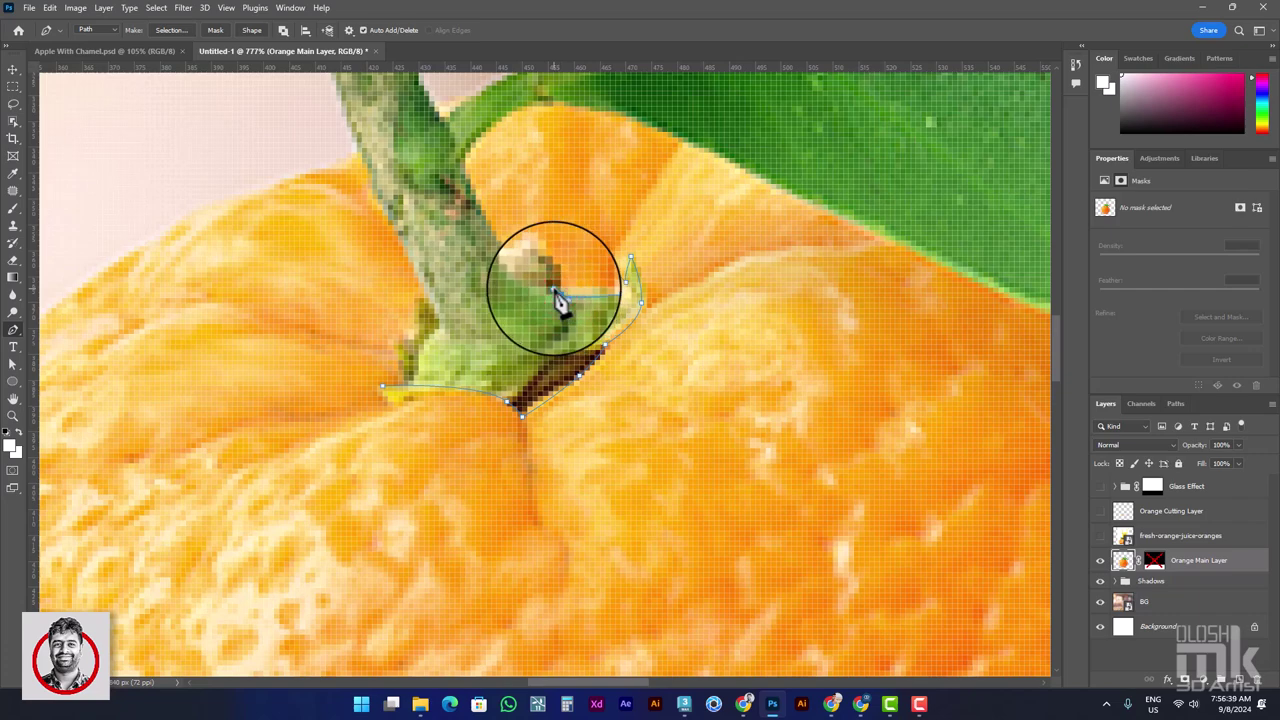
left_click_drag(546, 254, 528, 262)
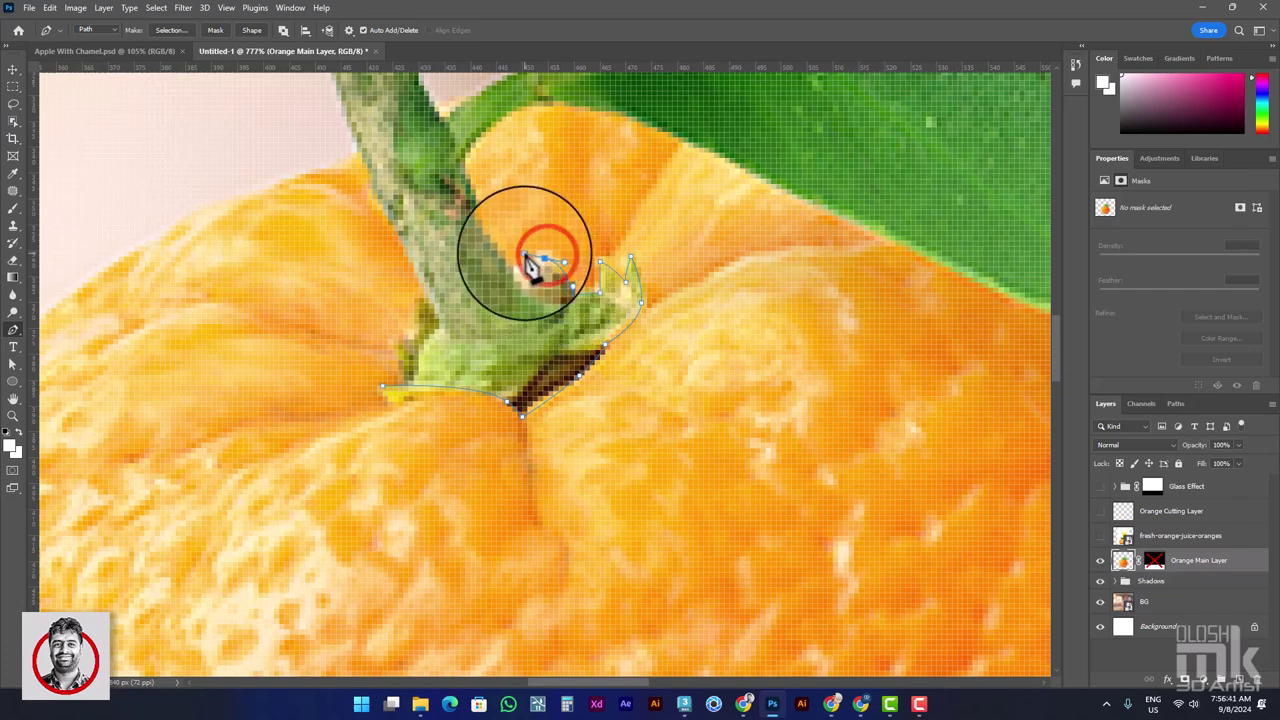
mouse_move(477, 167)
left_mouse_down()
mouse_move(497, 264)
mouse_move(481, 256)
left_mouse_up()
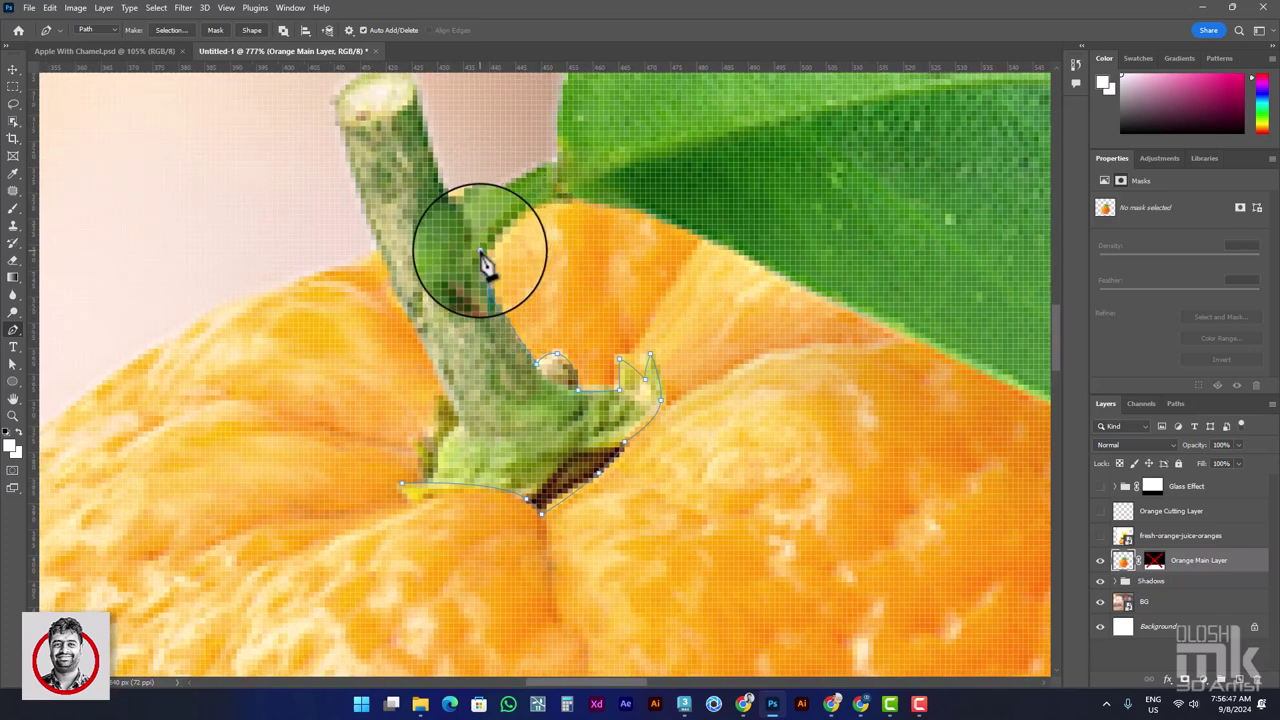
Step: Extend the path up the stem side and along the leaf's underside
left_click_drag(501, 193, 575, 197)
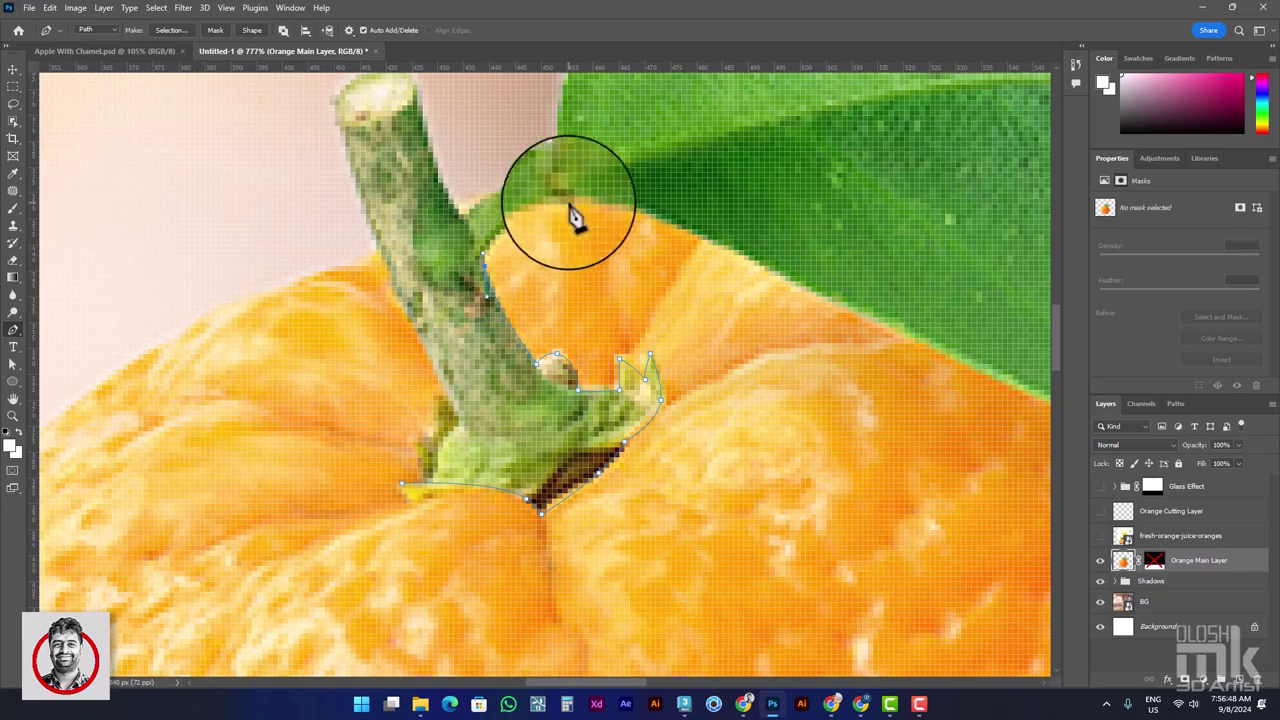
left_click(651, 214)
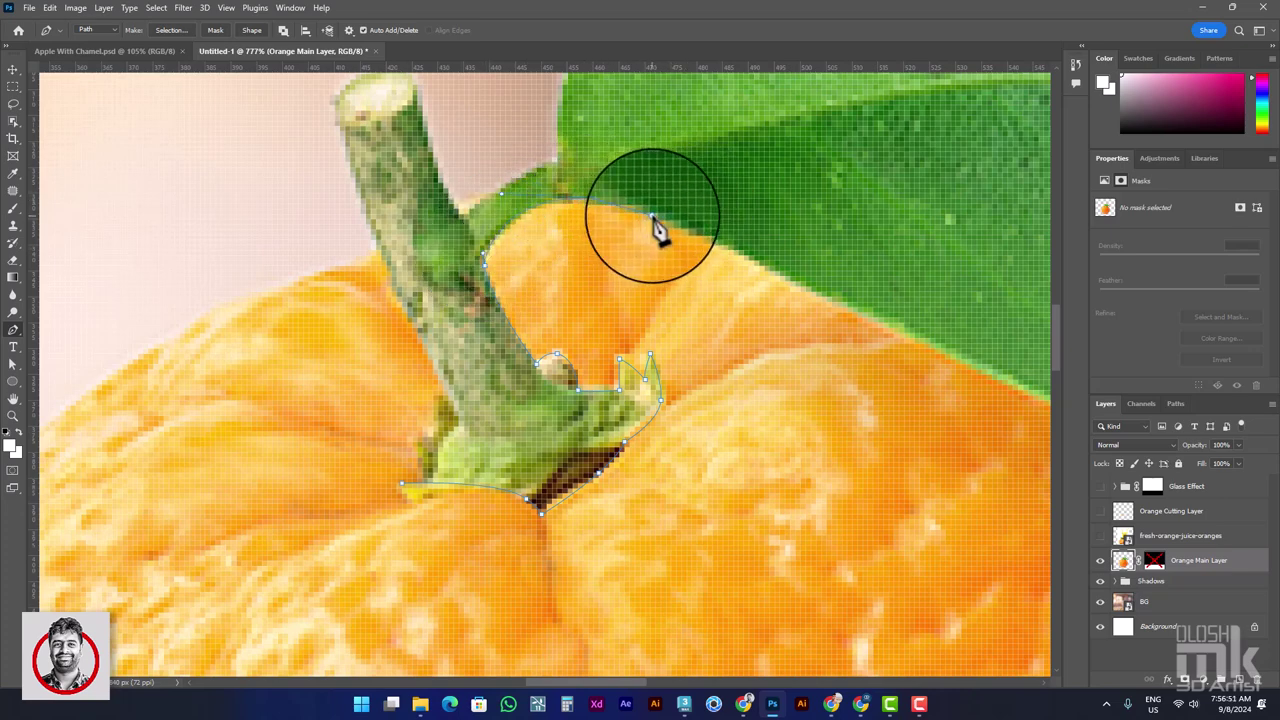
left_click_drag(870, 308, 381, 238)
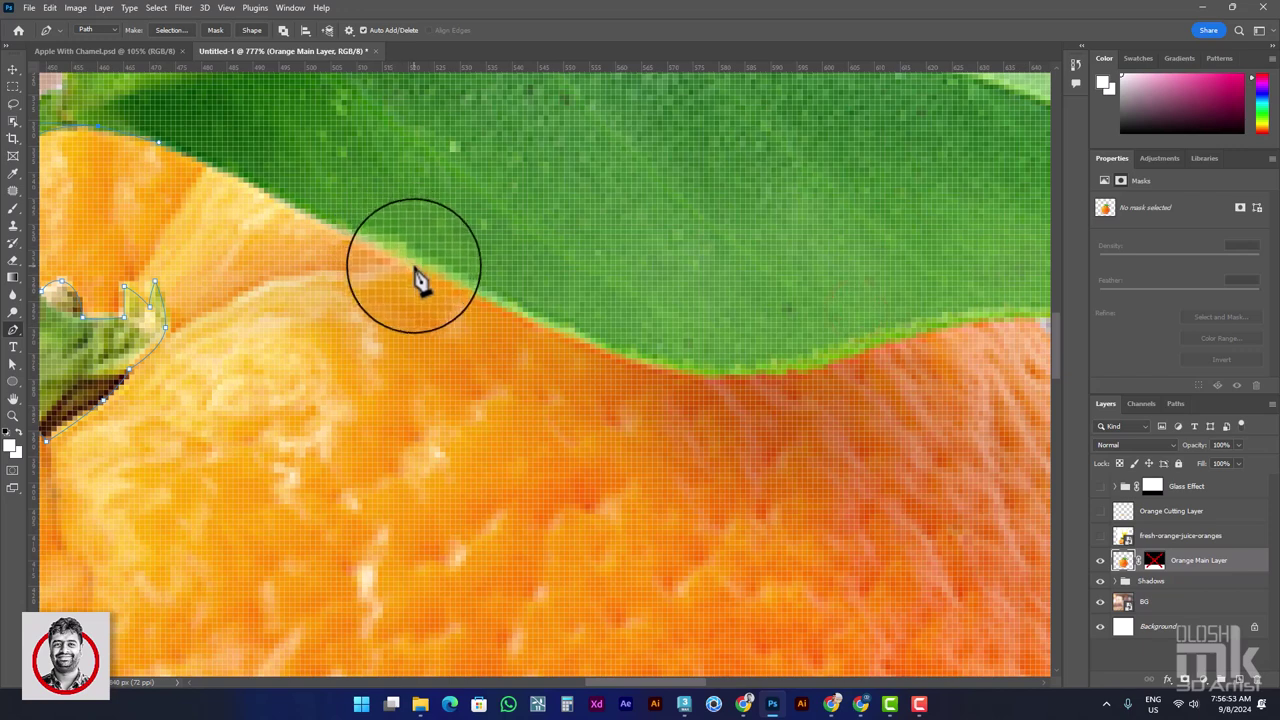
mouse_move(419, 267)
left_mouse_down()
mouse_move(480, 320)
mouse_move(451, 292)
left_mouse_up()
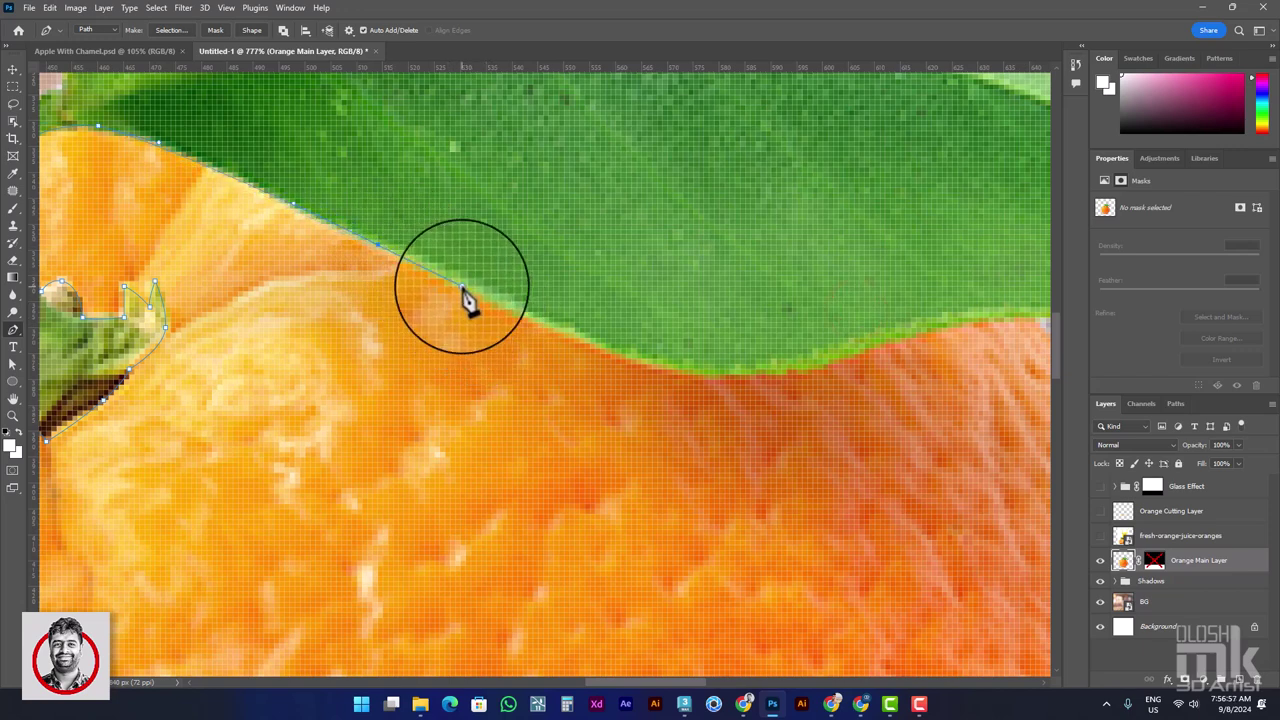
mouse_move(466, 299)
left_mouse_down()
mouse_move(476, 292)
mouse_move(448, 275)
left_mouse_up()
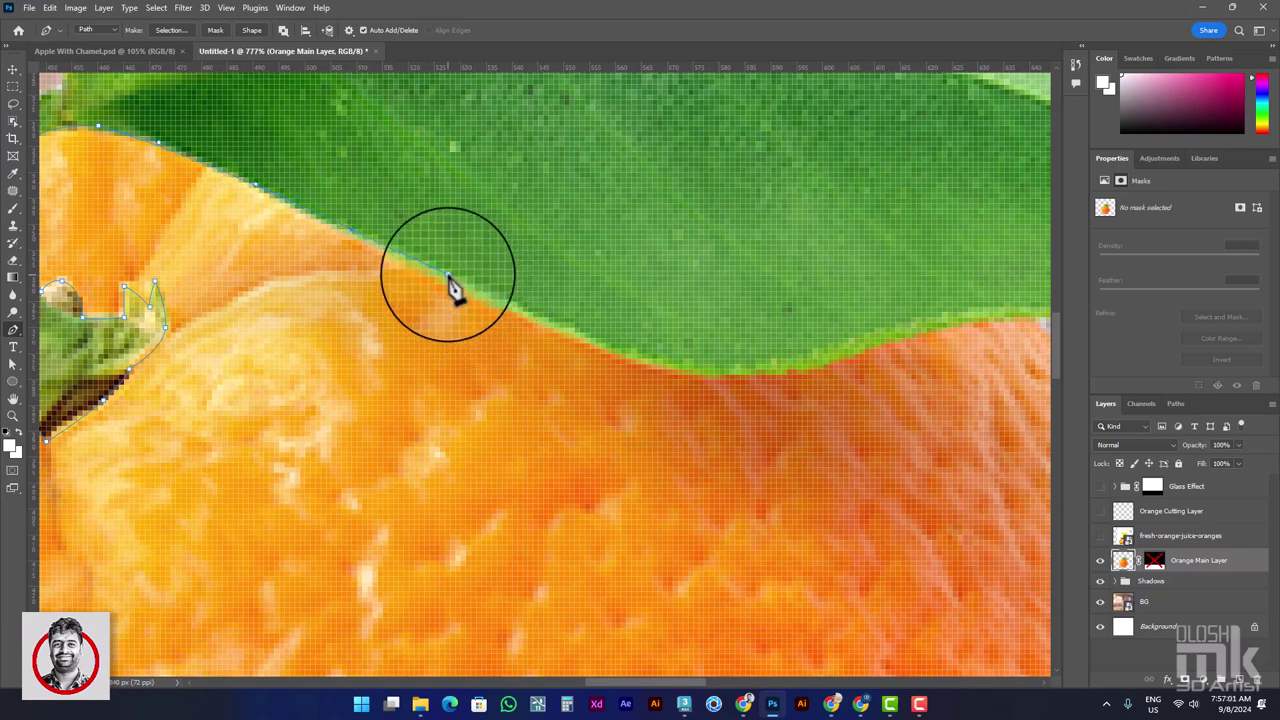
mouse_move(749, 349)
left_mouse_down()
mouse_move(574, 357)
mouse_move(666, 364)
mouse_move(718, 345)
mouse_move(698, 361)
left_mouse_up()
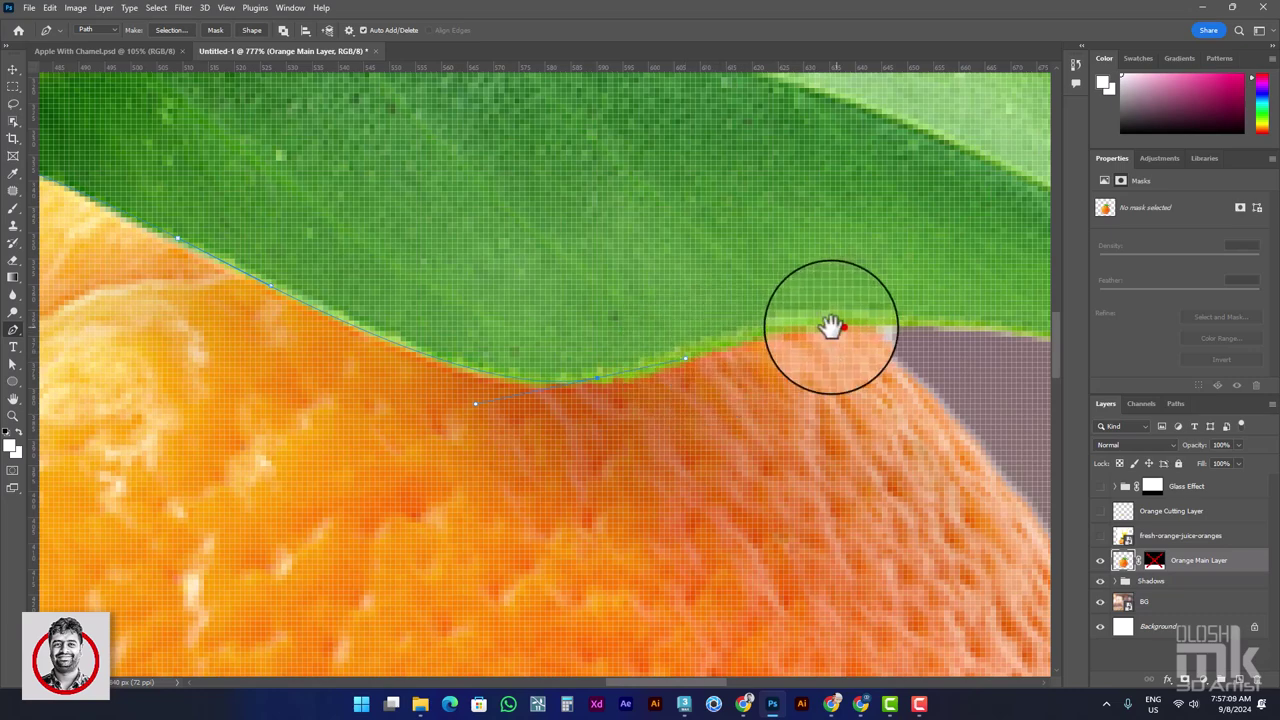
Step: Carry the path to the leaf tip and back along the leaf's top edge
left_click_drag(833, 323, 628, 320)
mouse_move(768, 321)
left_mouse_down()
mouse_move(898, 340)
mouse_move(912, 355)
mouse_move(716, 348)
left_mouse_up()
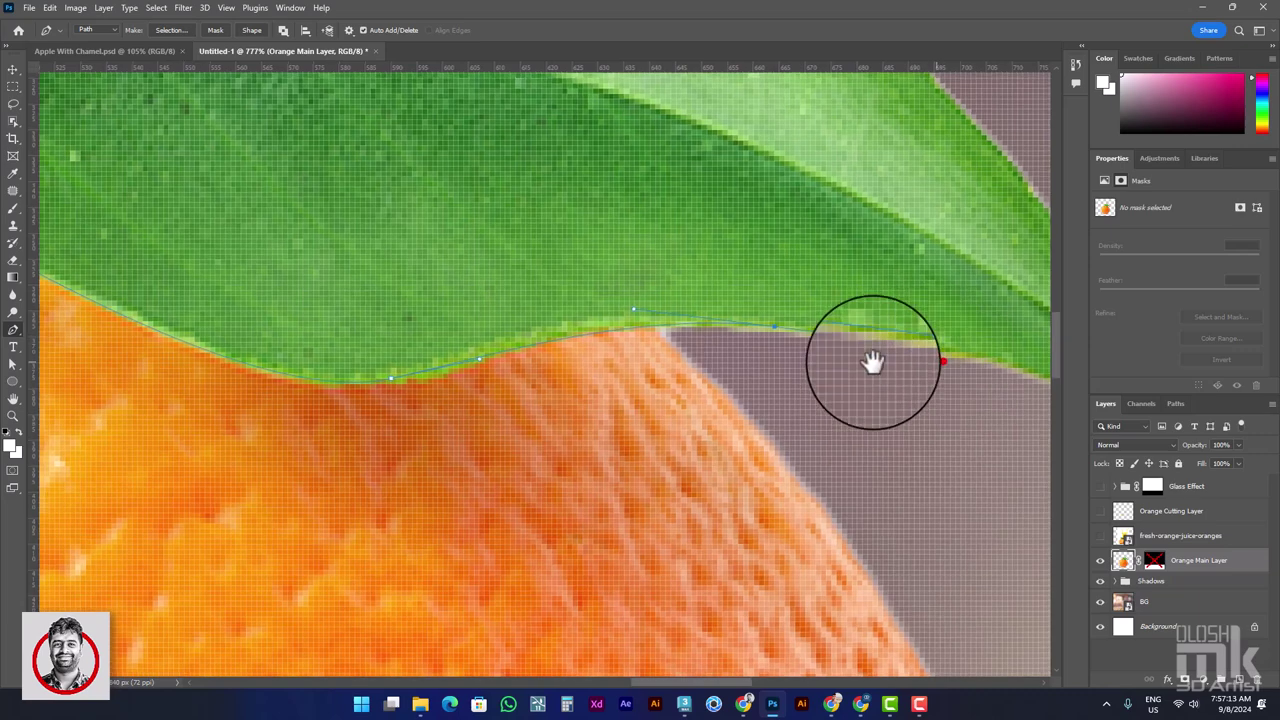
mouse_move(886, 395)
left_mouse_down()
mouse_move(975, 450)
mouse_move(972, 375)
left_mouse_up()
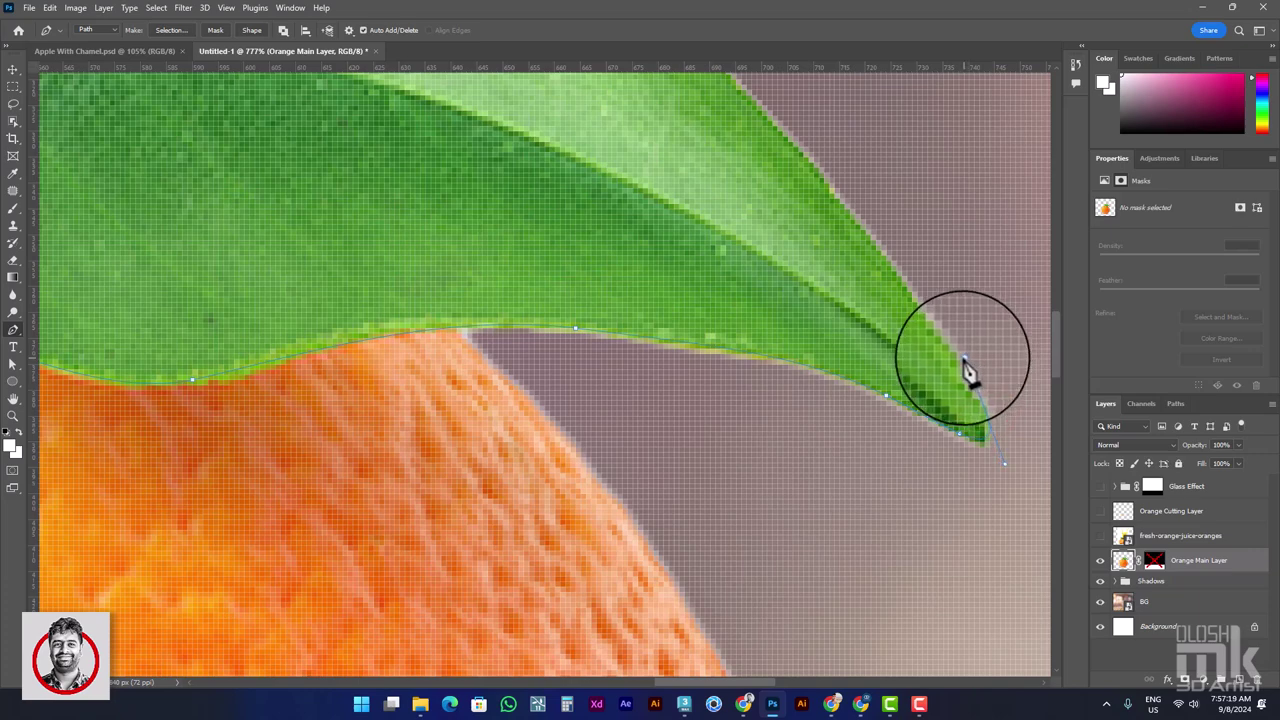
scroll(791, 251, "down", 3)
left_click_drag(743, 151, 766, 343)
mouse_move(559, 177)
left_mouse_down()
mouse_move(634, 353)
mouse_move(632, 335)
left_mouse_up()
left_click_drag(561, 252, 350, 181)
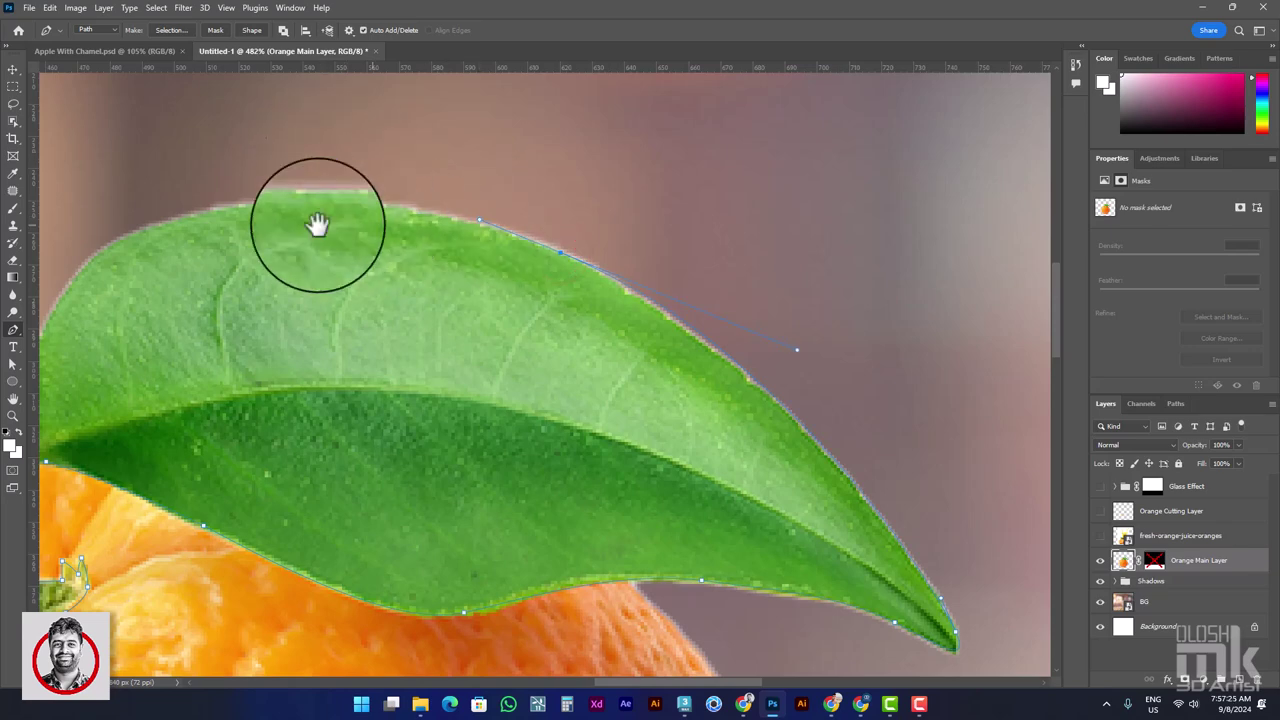
left_click_drag(310, 240, 491, 249)
mouse_move(276, 263)
left_mouse_down()
mouse_move(228, 335)
mouse_move(114, 369)
mouse_move(232, 302)
left_mouse_up()
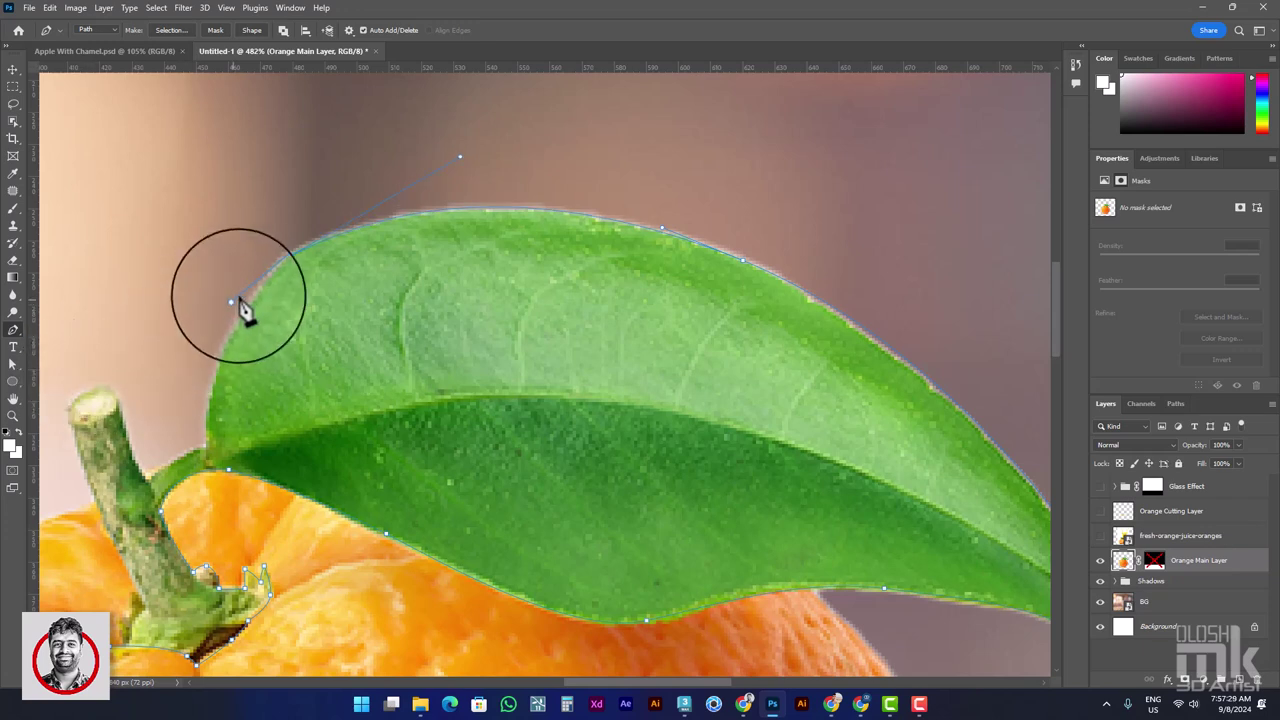
Step: Place anchors at the leaf base and around the stem to close the outline
left_click_drag(204, 437, 200, 575)
left_click(212, 438, "alt")
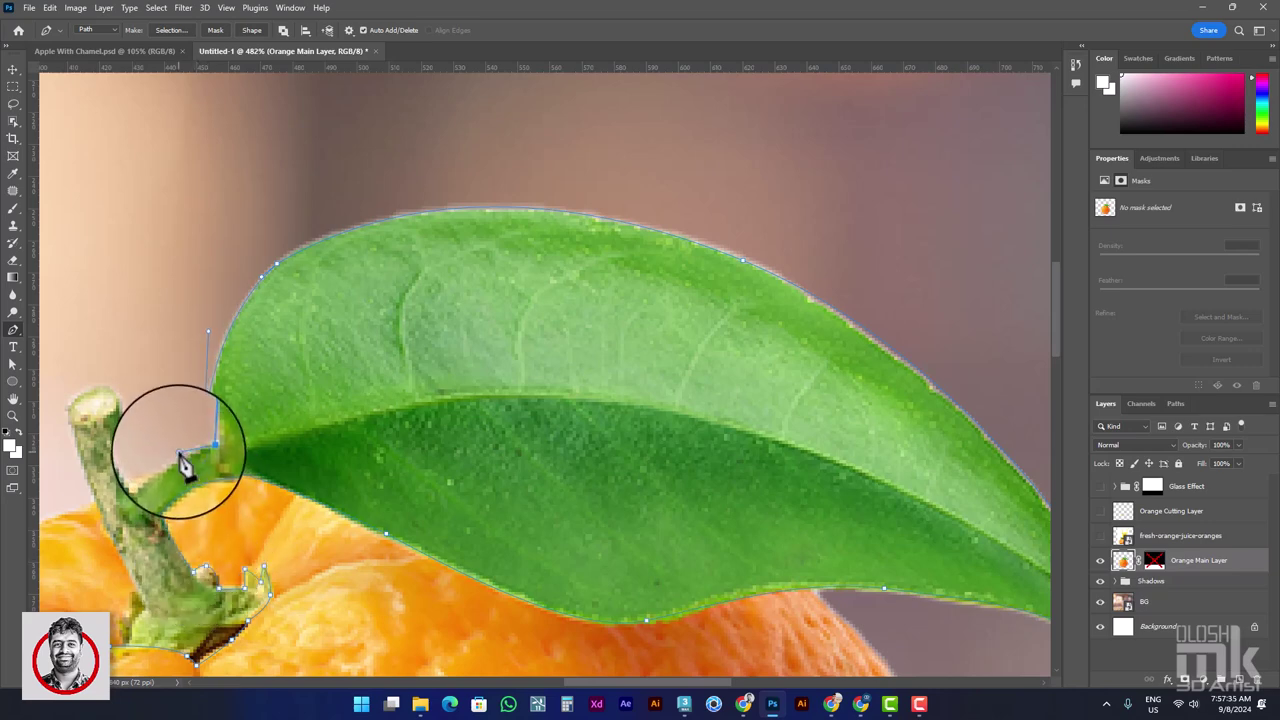
scroll(251, 434, "up", 3)
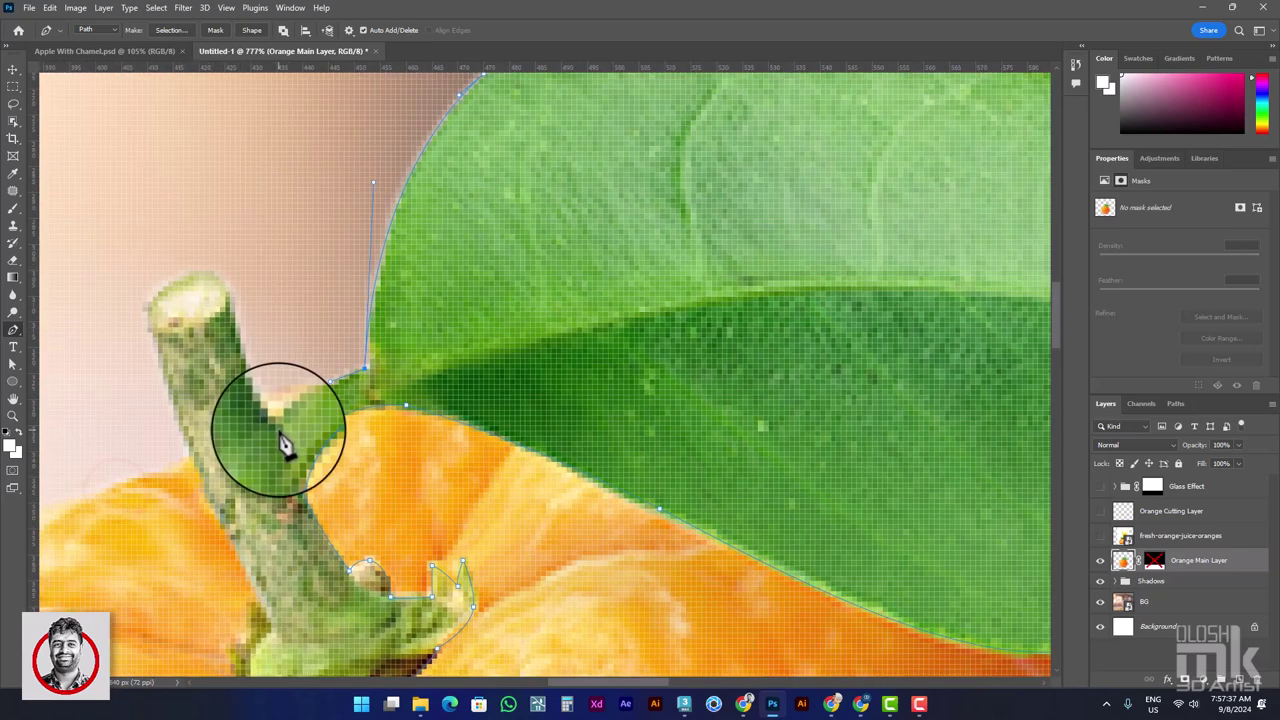
left_click_drag(277, 430, 258, 398)
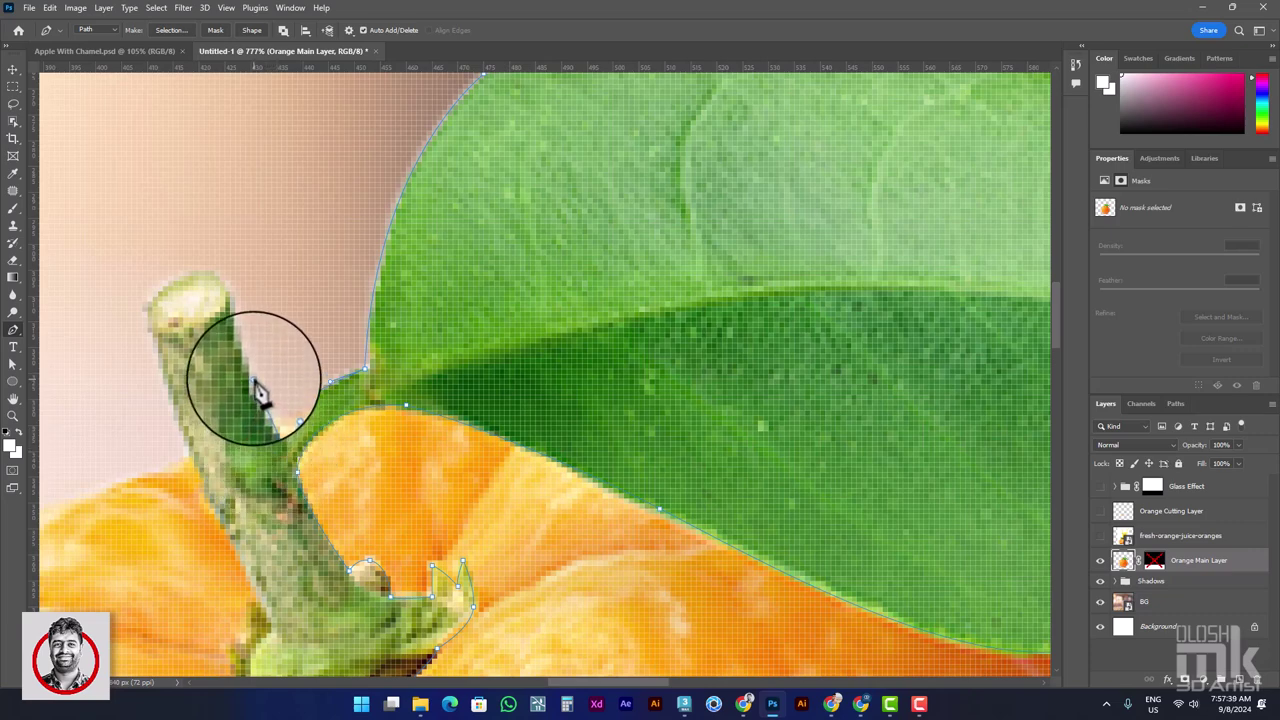
left_click(251, 372)
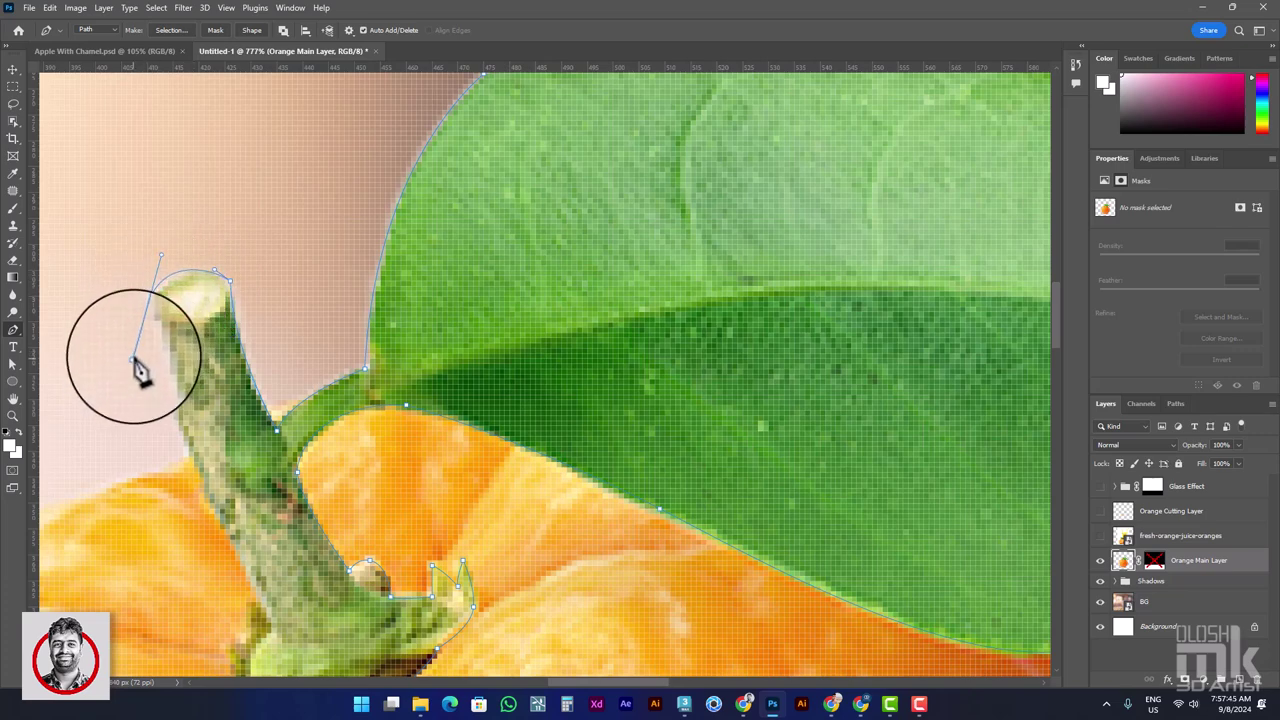
left_click_drag(152, 338, 151, 333)
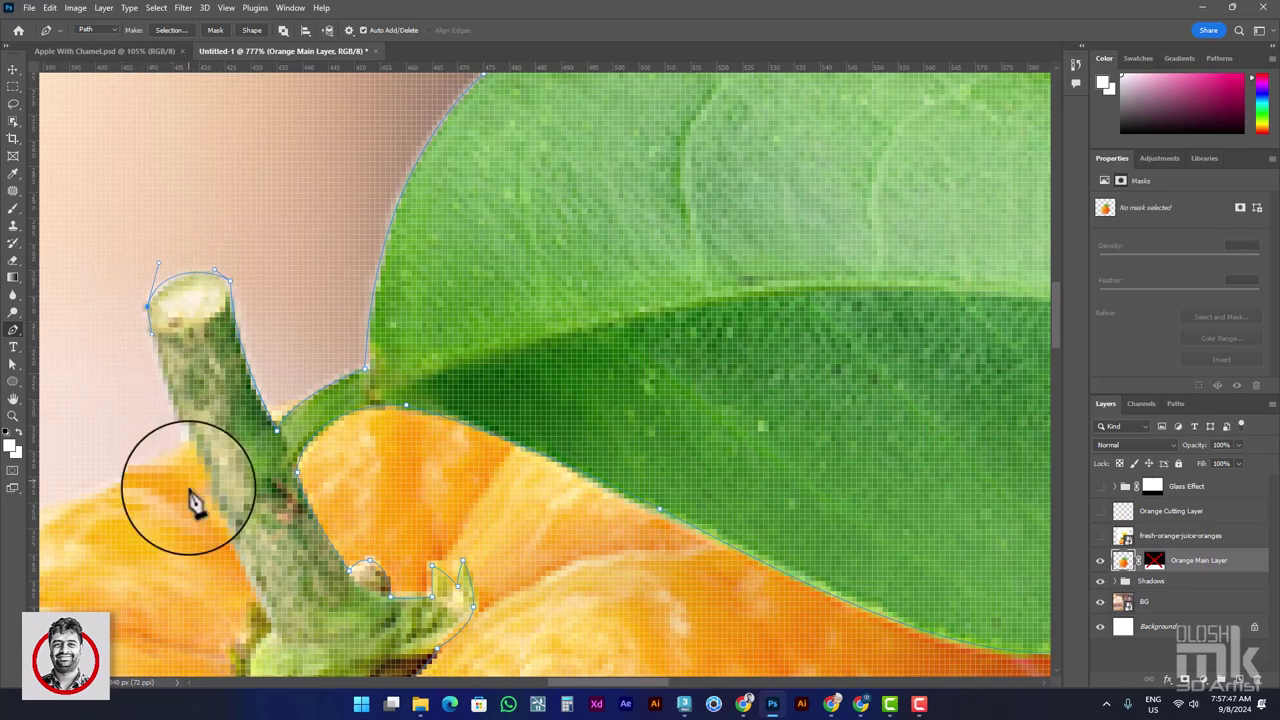
mouse_move(262, 600)
left_mouse_down()
mouse_move(352, 693)
mouse_move(362, 648)
left_mouse_up()
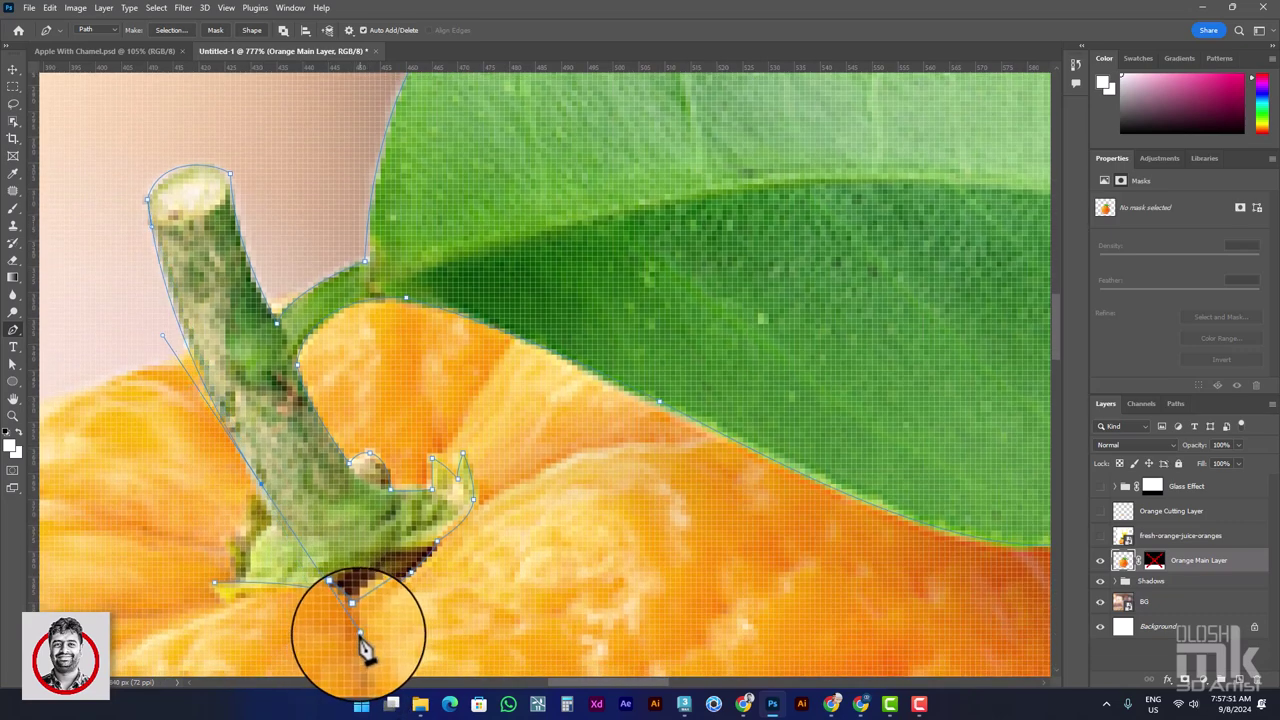
mouse_move(256, 472)
left_mouse_down()
mouse_move(270, 510)
mouse_move(235, 550)
mouse_move(244, 580)
mouse_move(185, 600)
left_mouse_up()
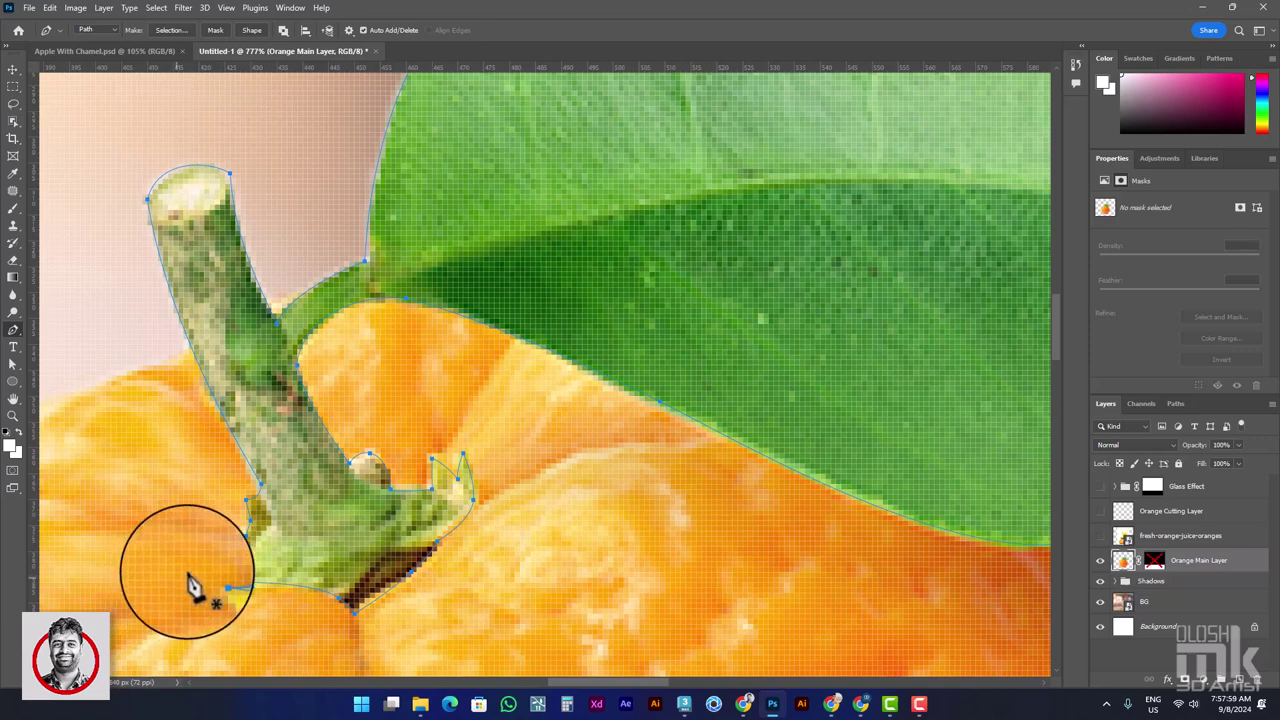
scroll(480, 425, "down", 5)
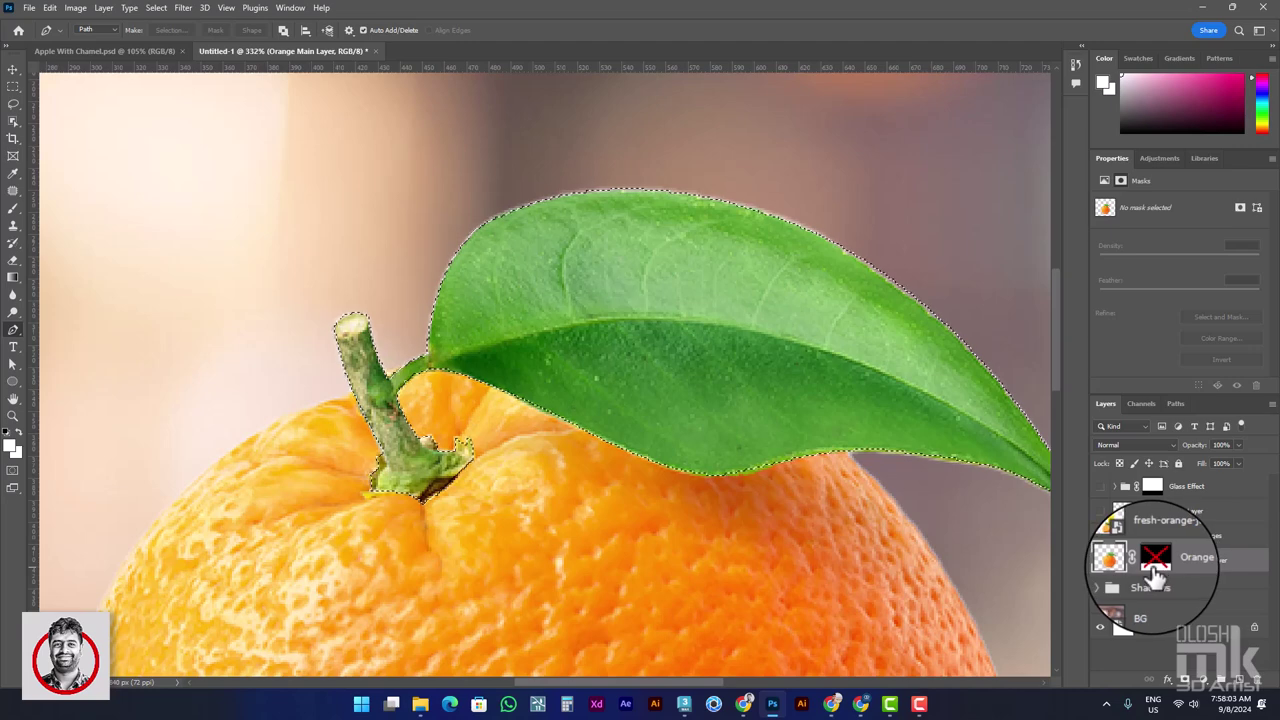
Step: Add a black mask to Orange Main Layer, paint the leaf back in, and set brush opacity to 100%
left_click(1148, 558, "shift")
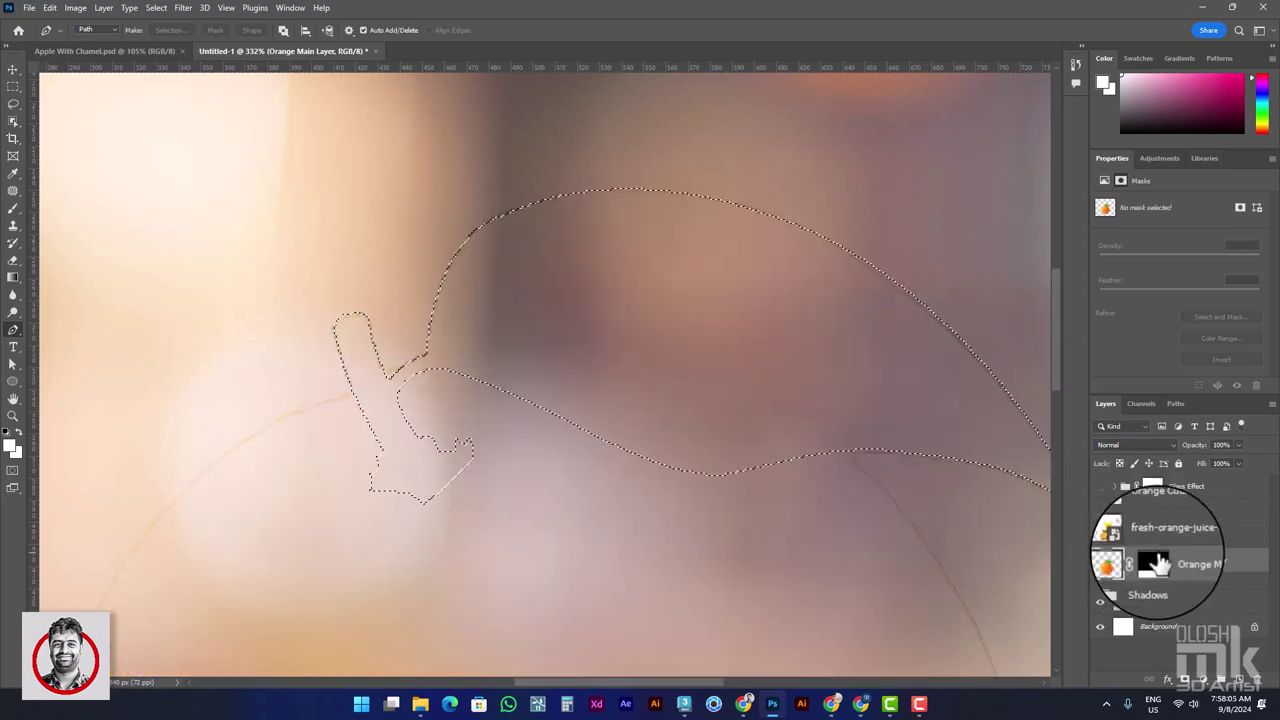
left_click(1155, 562)
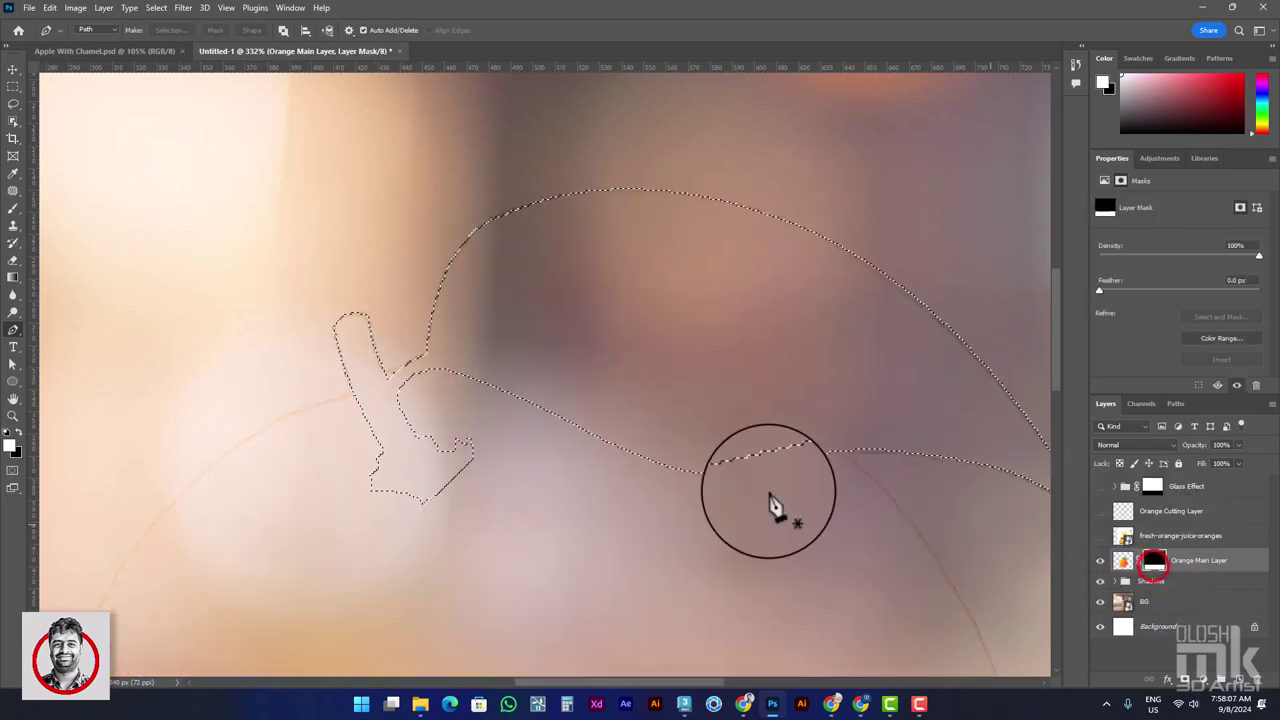
left_click(13, 207)
left_click_drag(418, 296, 729, 286)
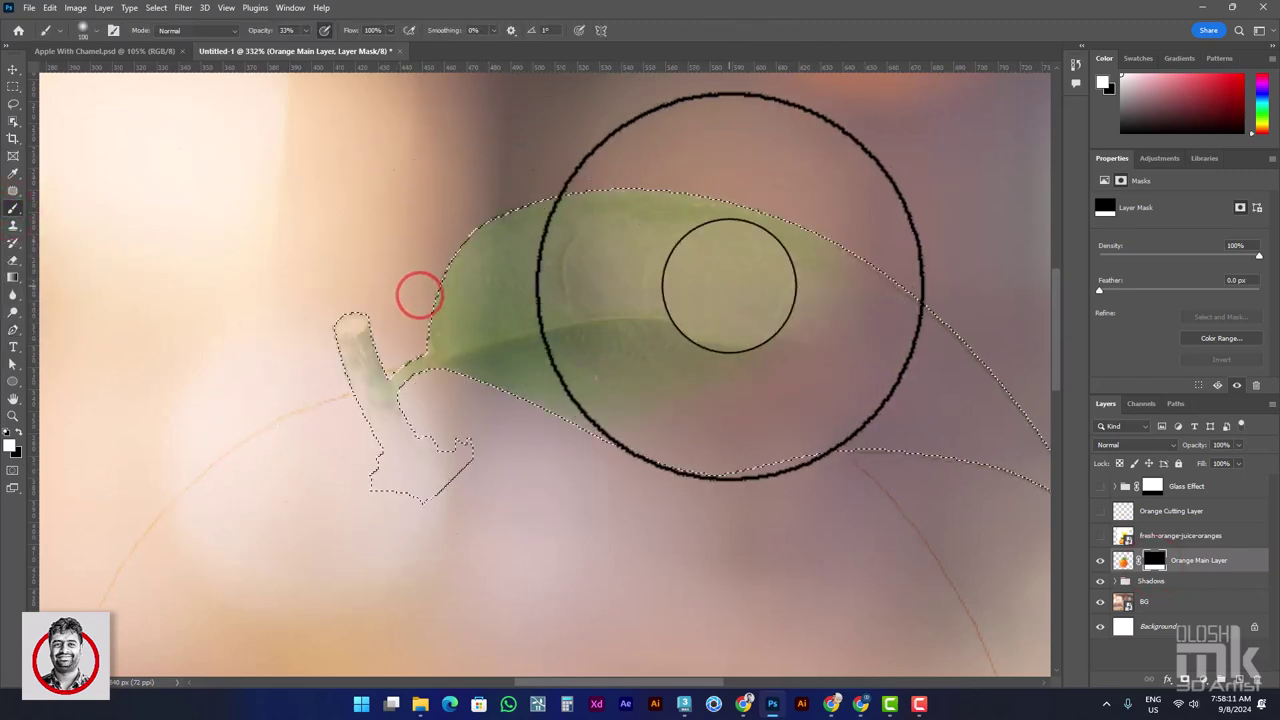
left_click(306, 30)
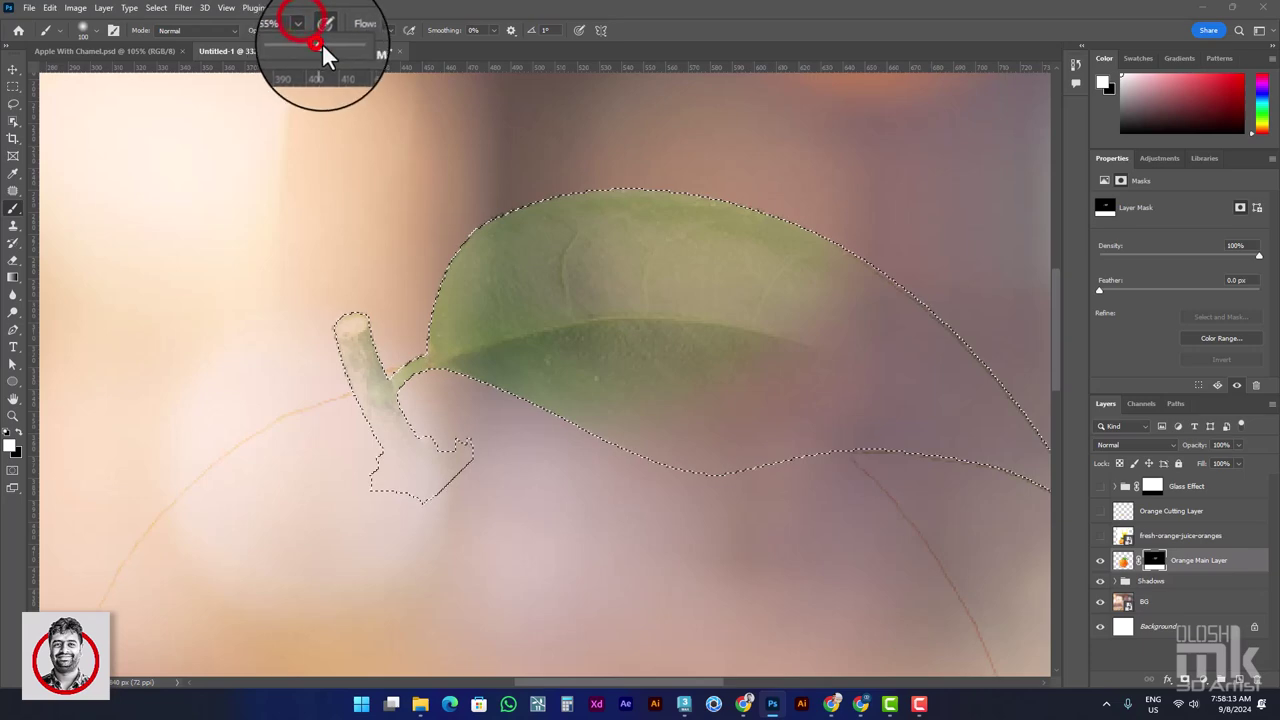
left_click_drag(321, 45, 365, 44)
Step: Paint the stem and whole leaf into the mask at full strength, and show the Glass Effect group
left_click(1155, 560)
left_click_drag(360, 335, 437, 436)
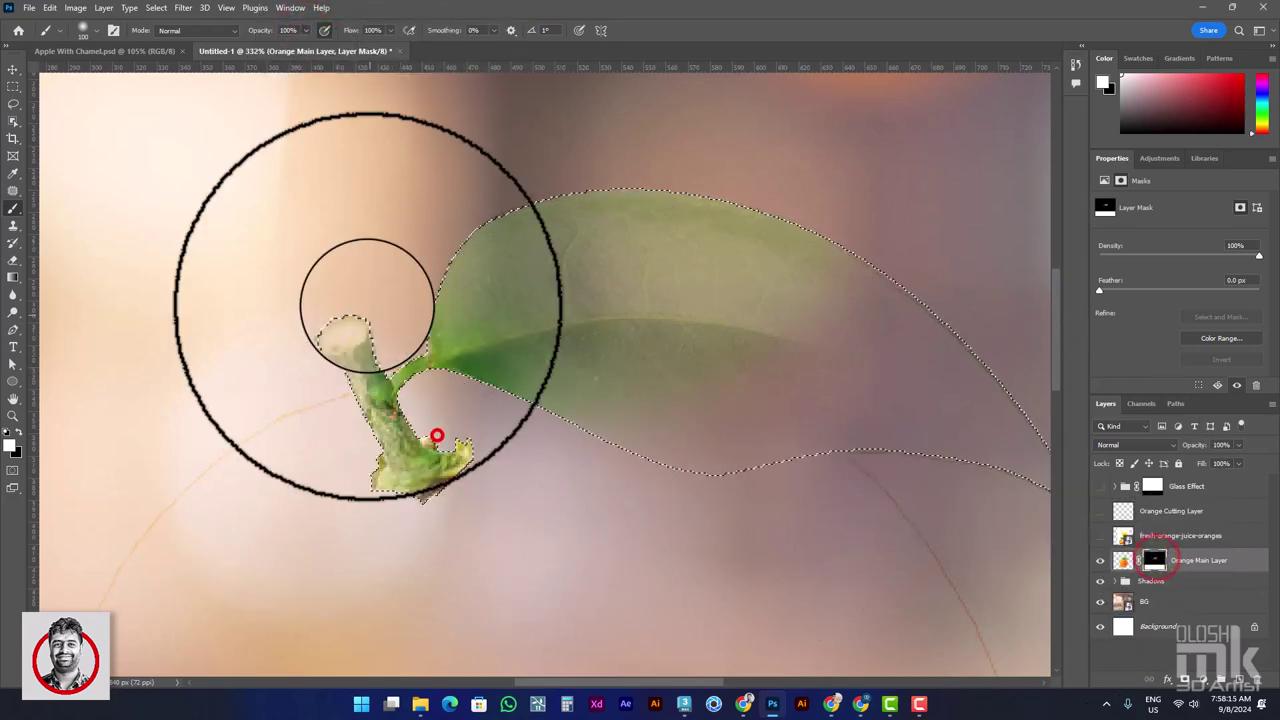
left_click_drag(594, 509, 780, 388)
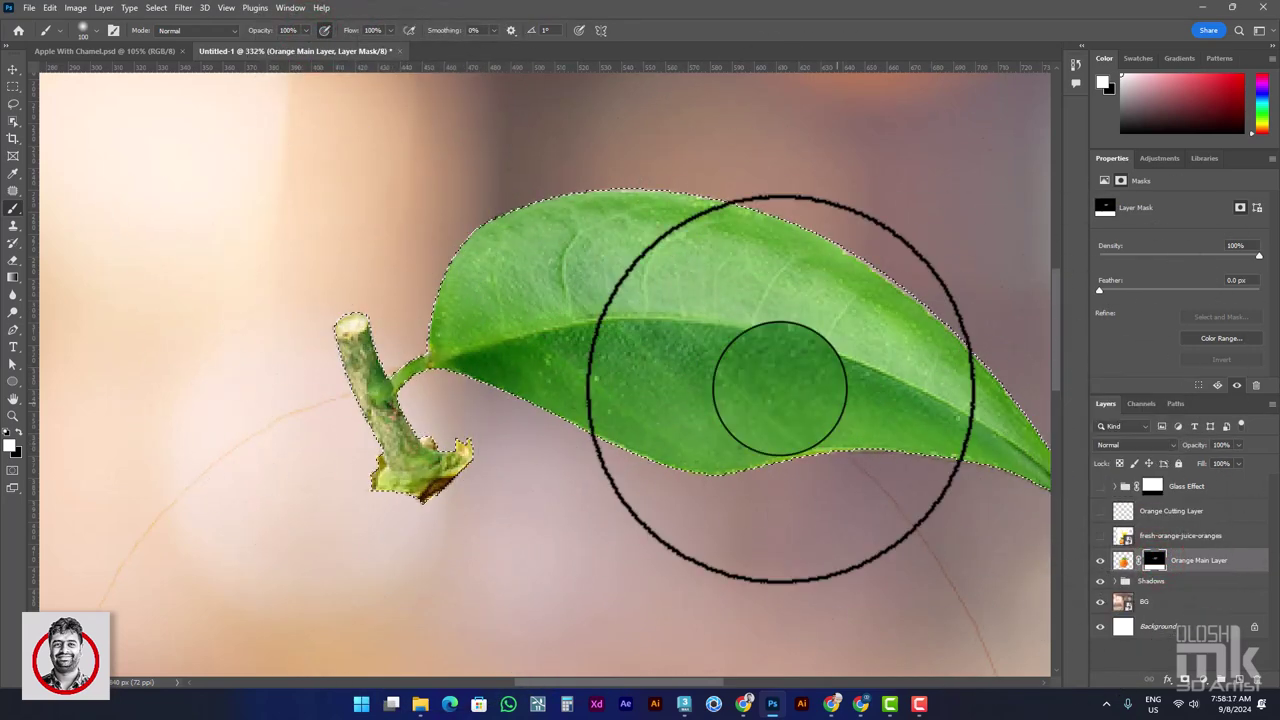
left_click_drag(580, 408, 375, 333)
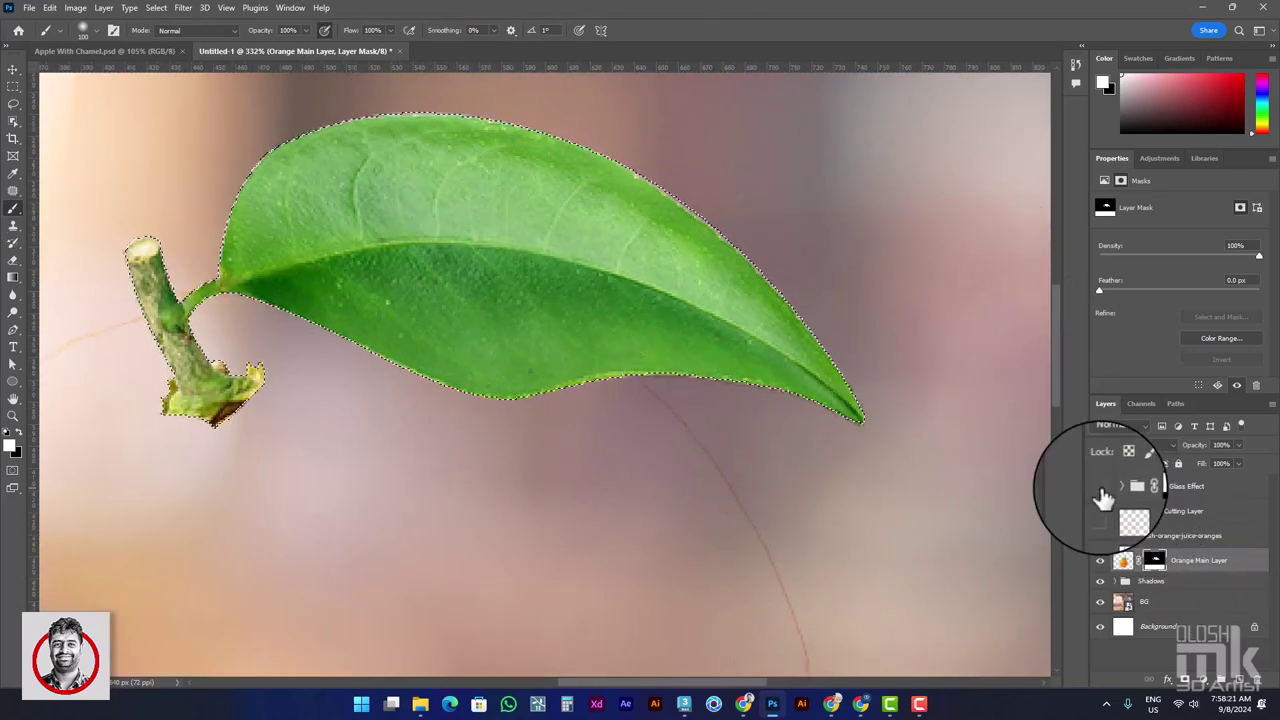
left_click(1100, 486)
Step: Paint black on the Glass Effect group's mask to remove the glass over the stem
left_click(1152, 486)
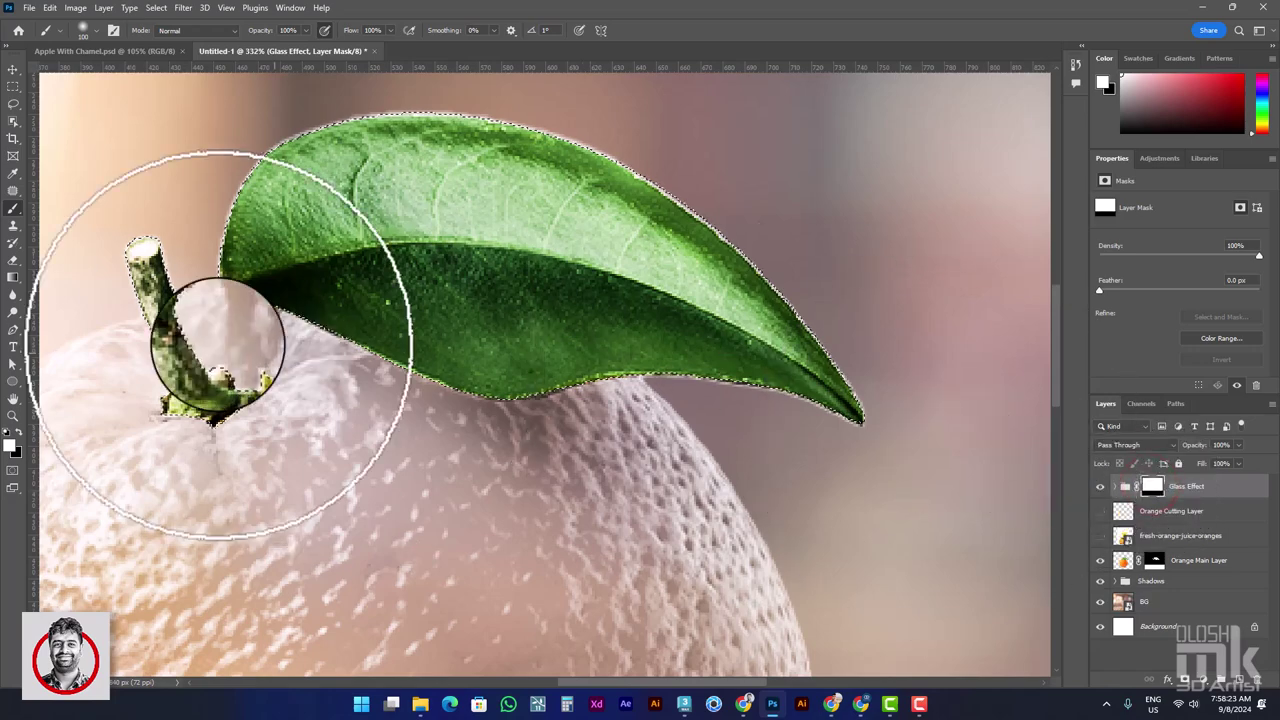
left_click(19, 430)
left_click_drag(306, 294, 466, 309)
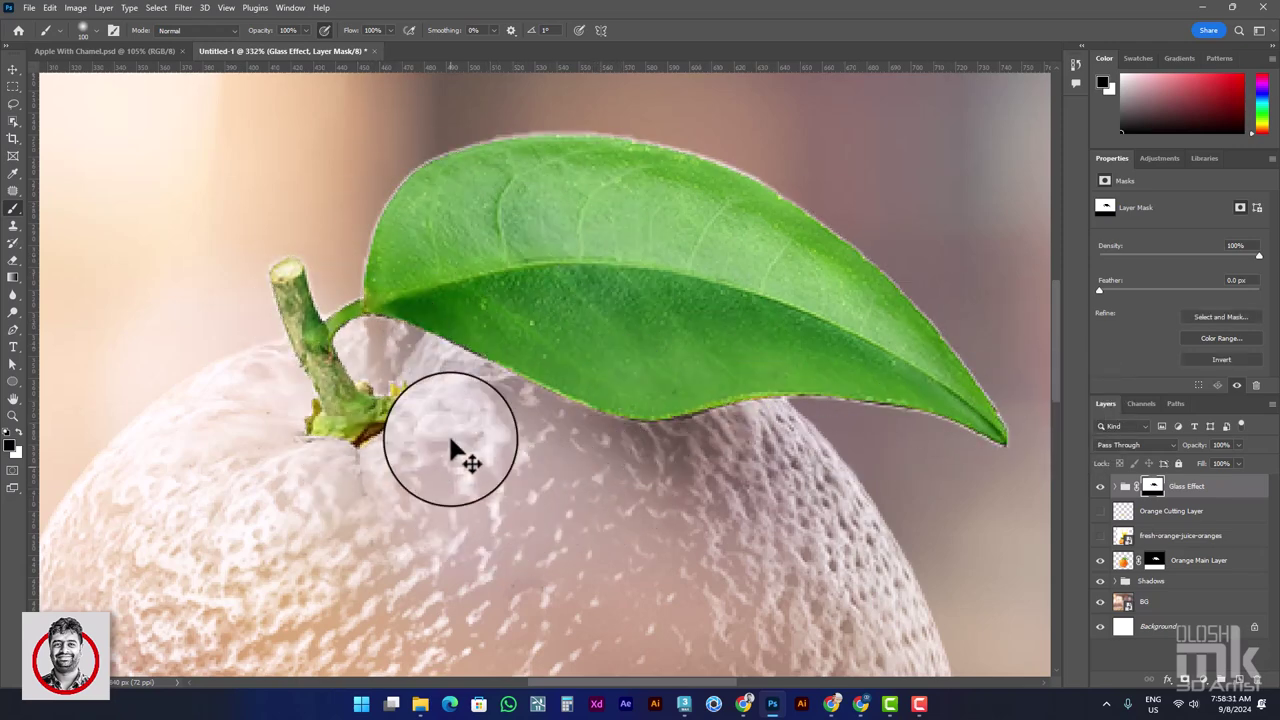
Step: Make the Orange Cutting Layer visible again, adjusting the view to frame the orange
scroll(457, 451, "down", 3)
scroll(443, 349, "down", 3)
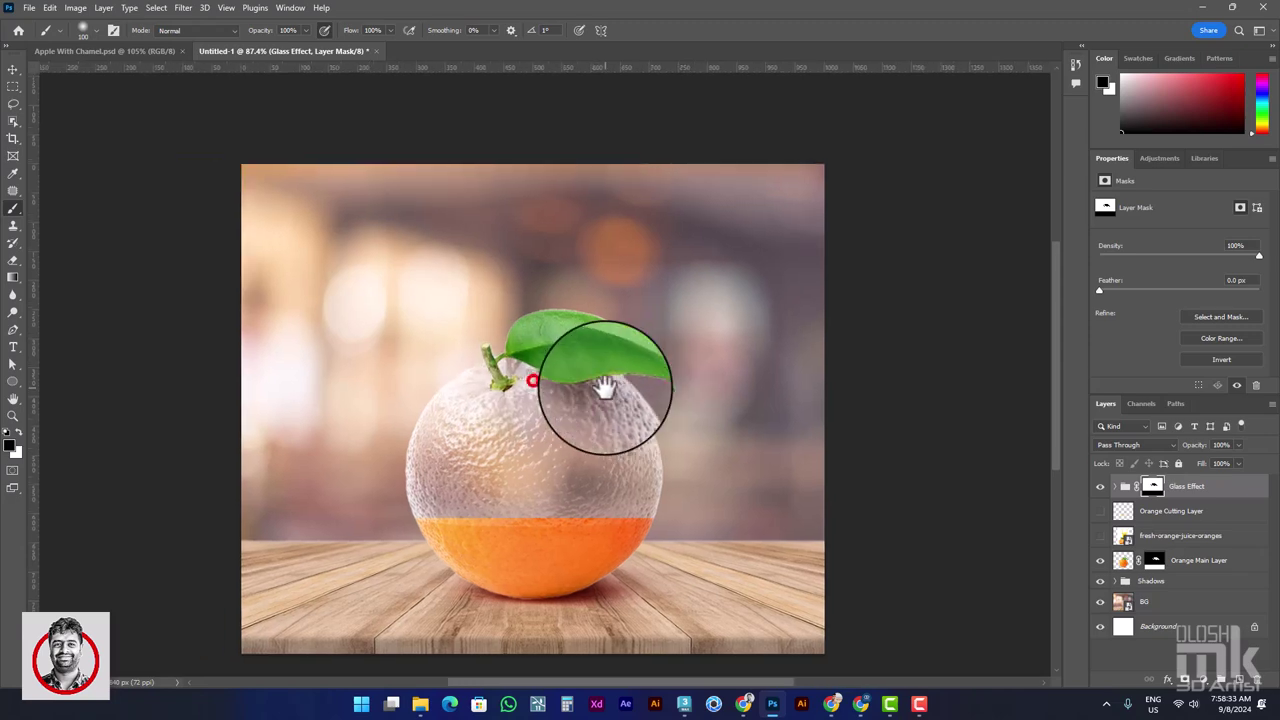
scroll(500, 371, "up", 2)
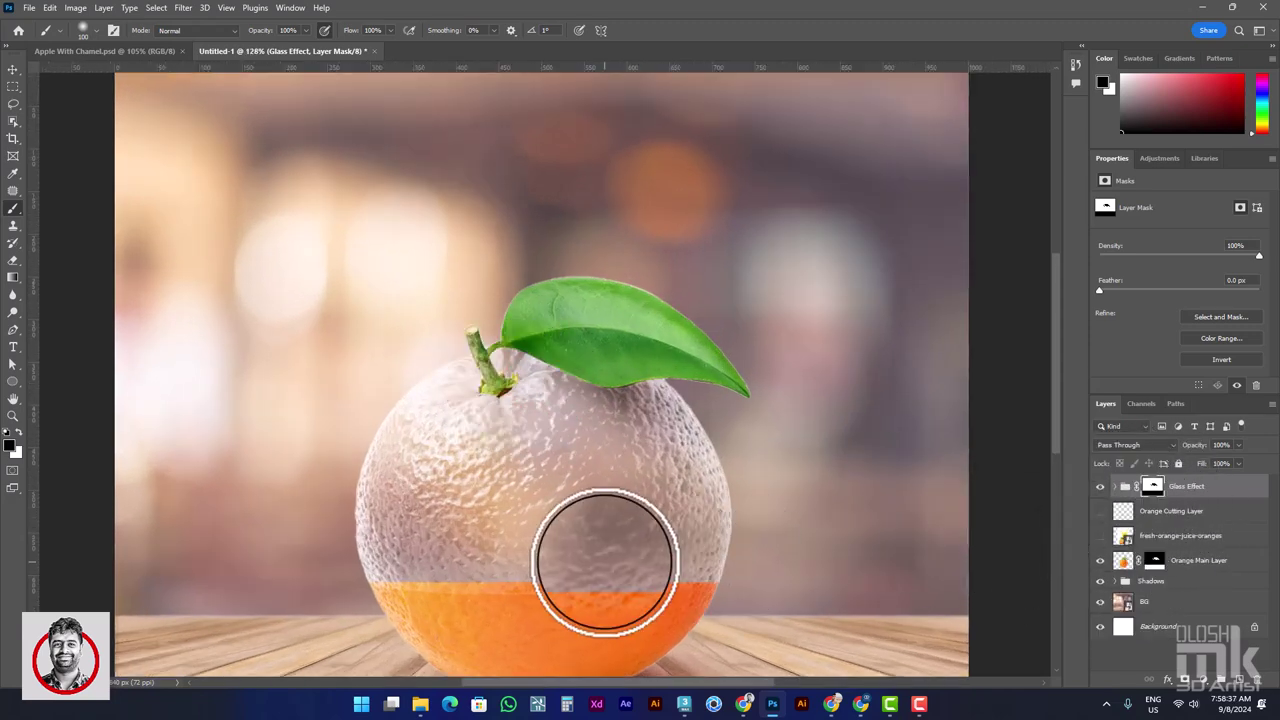
left_click_drag(634, 546, 628, 468)
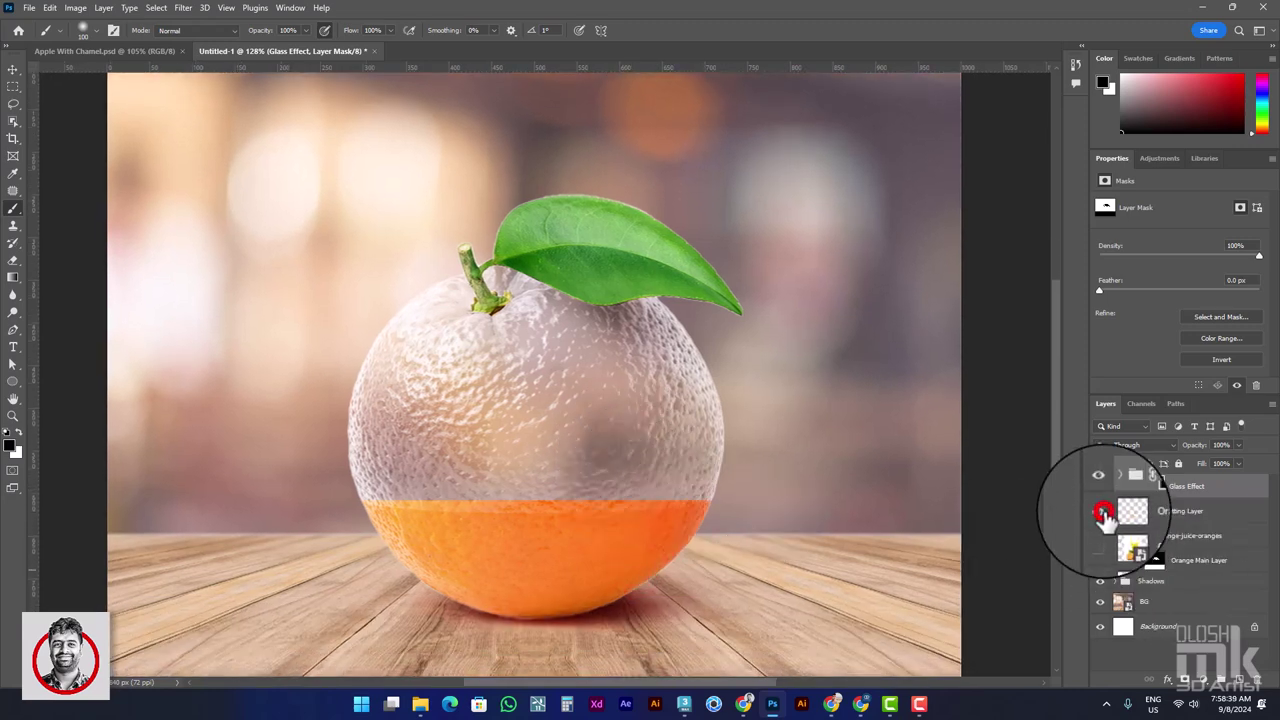
left_click(1101, 512)
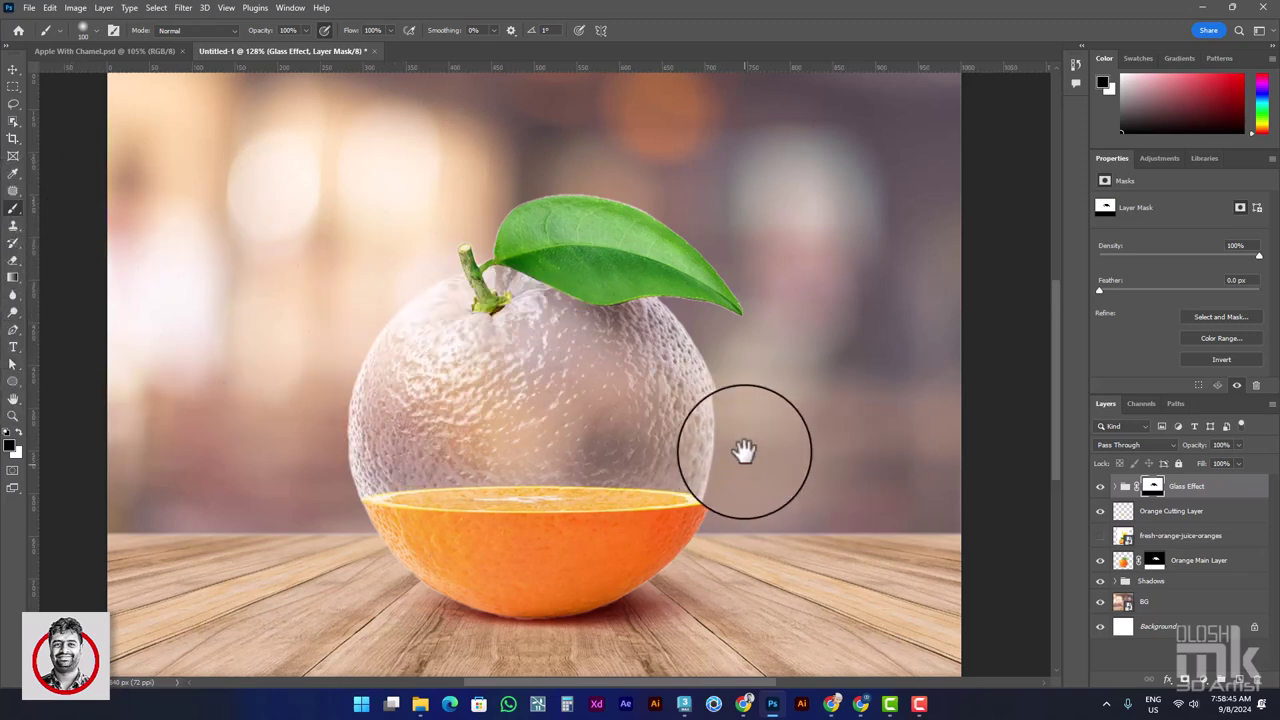
left_click_drag(744, 450, 742, 418)
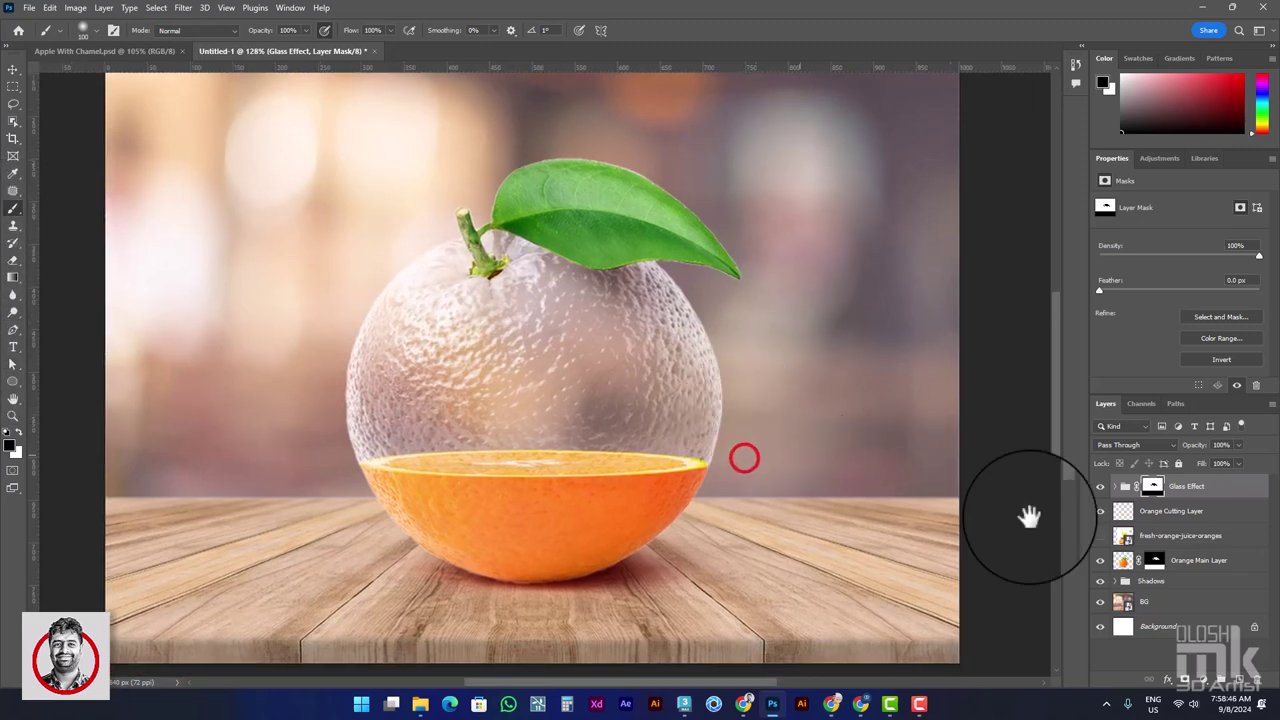
Step: Start File > Place Embedded and clear the file selection, then open a separate File Explorer window
left_click(28, 14)
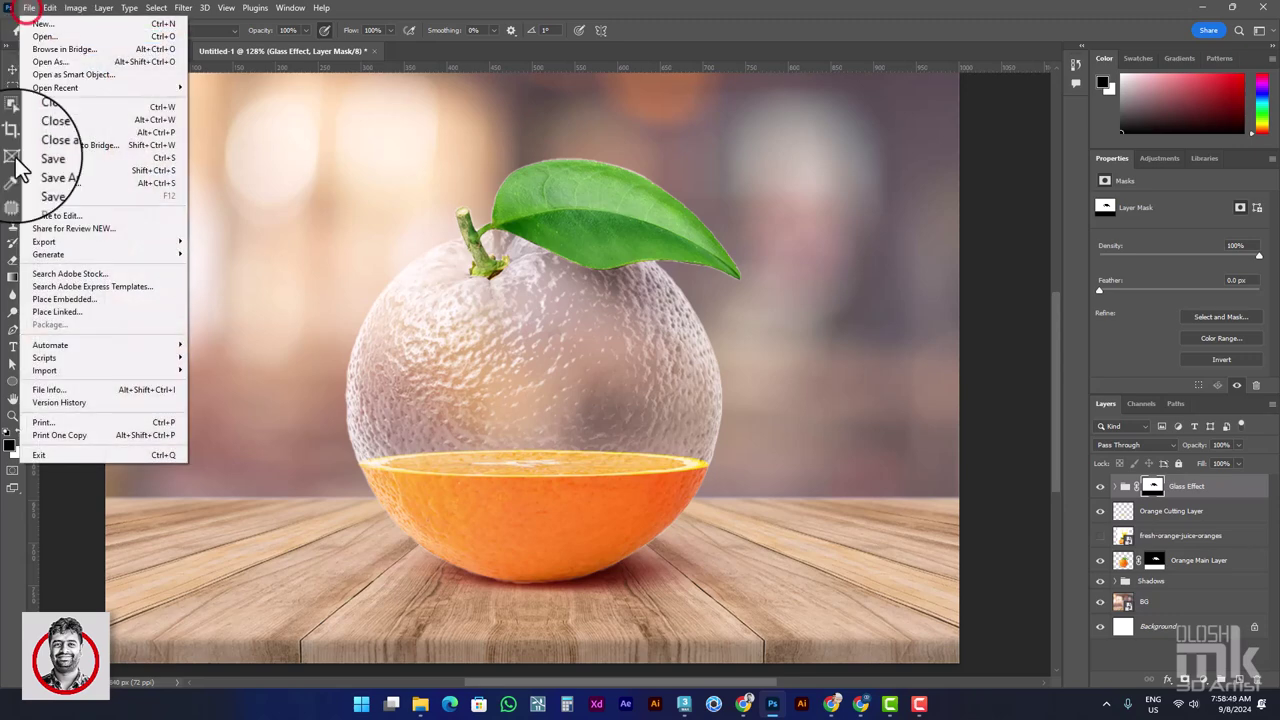
left_click(40, 294)
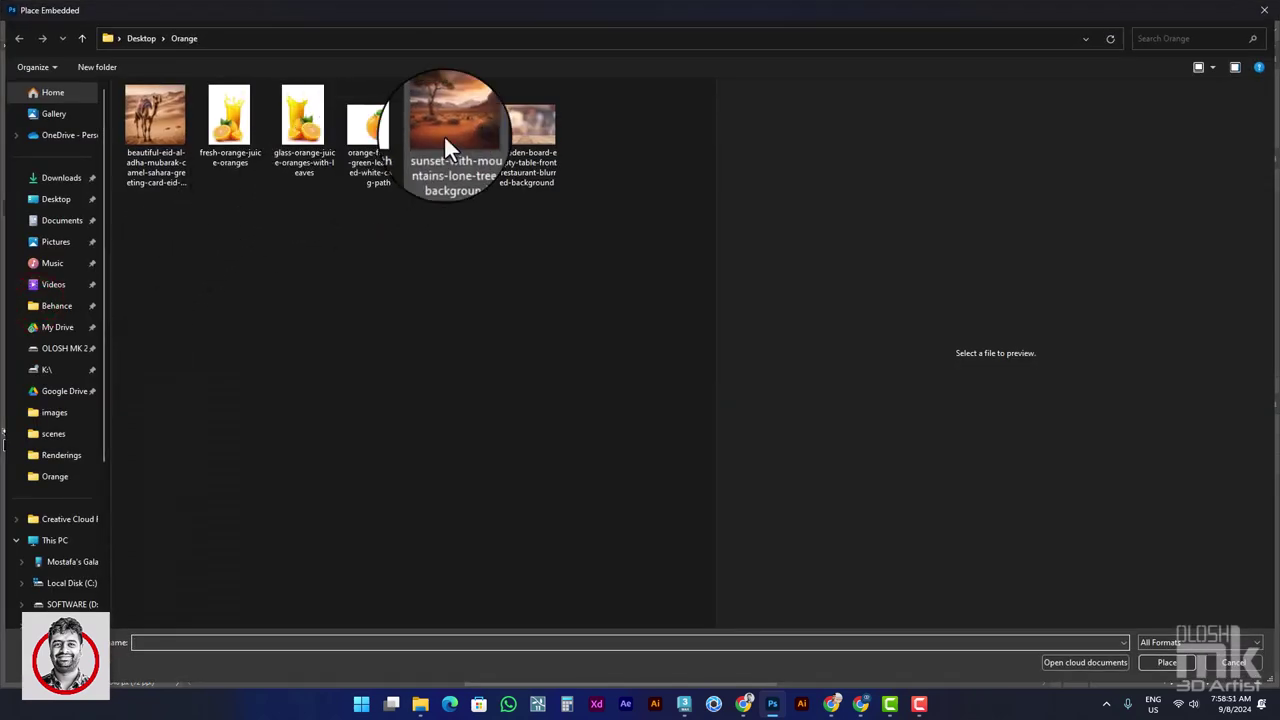
left_click(520, 321)
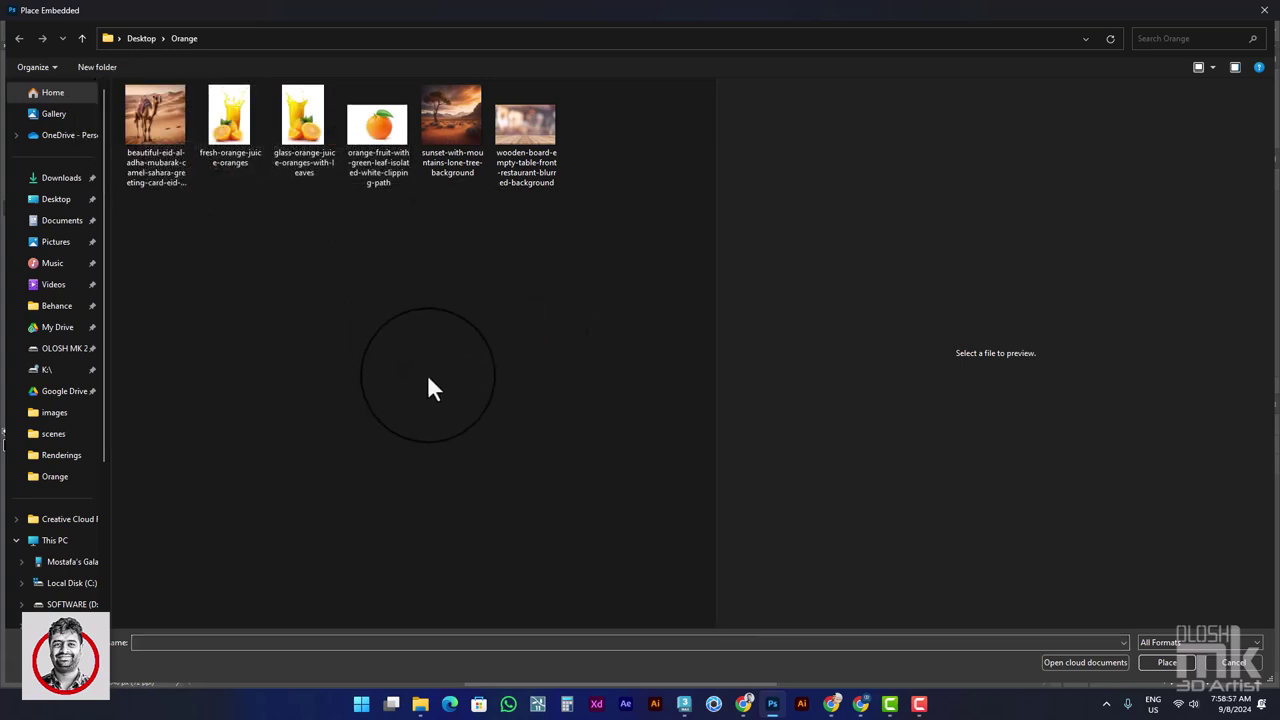
key("super+e")
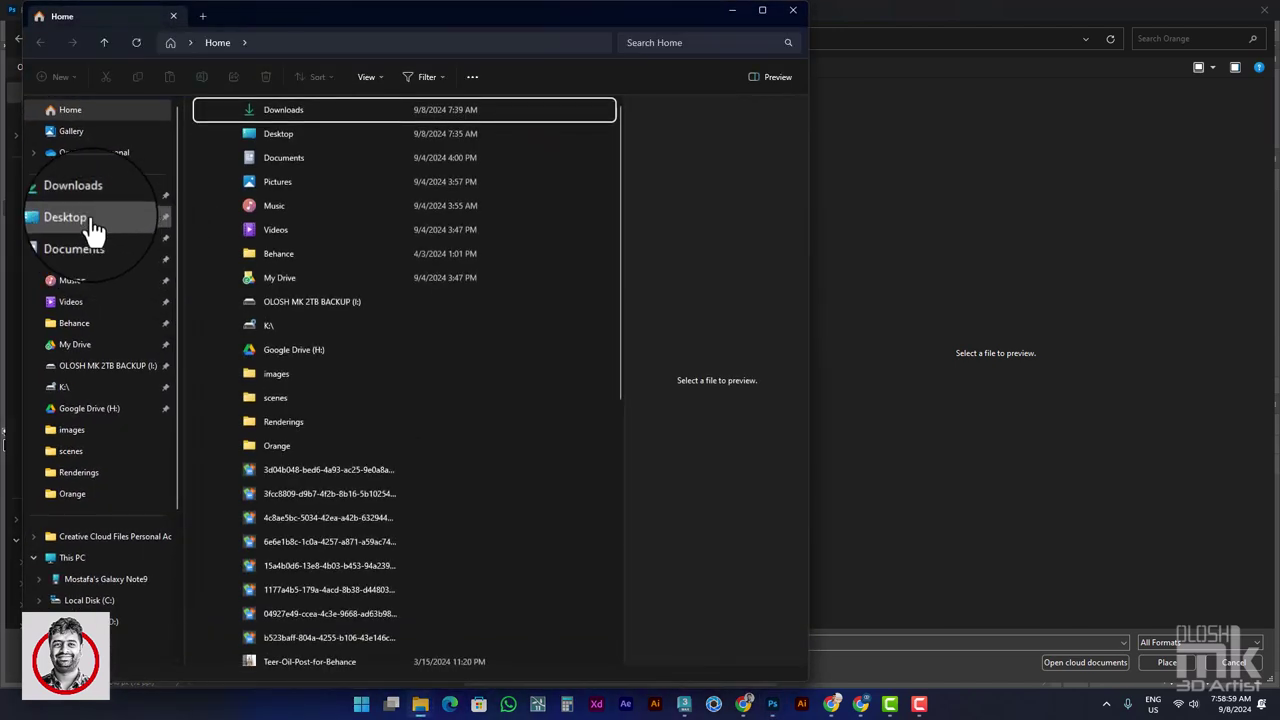
Step: In Downloads, select the desert landscape and isolated desert images, then close File Explorer
left_click(88, 200)
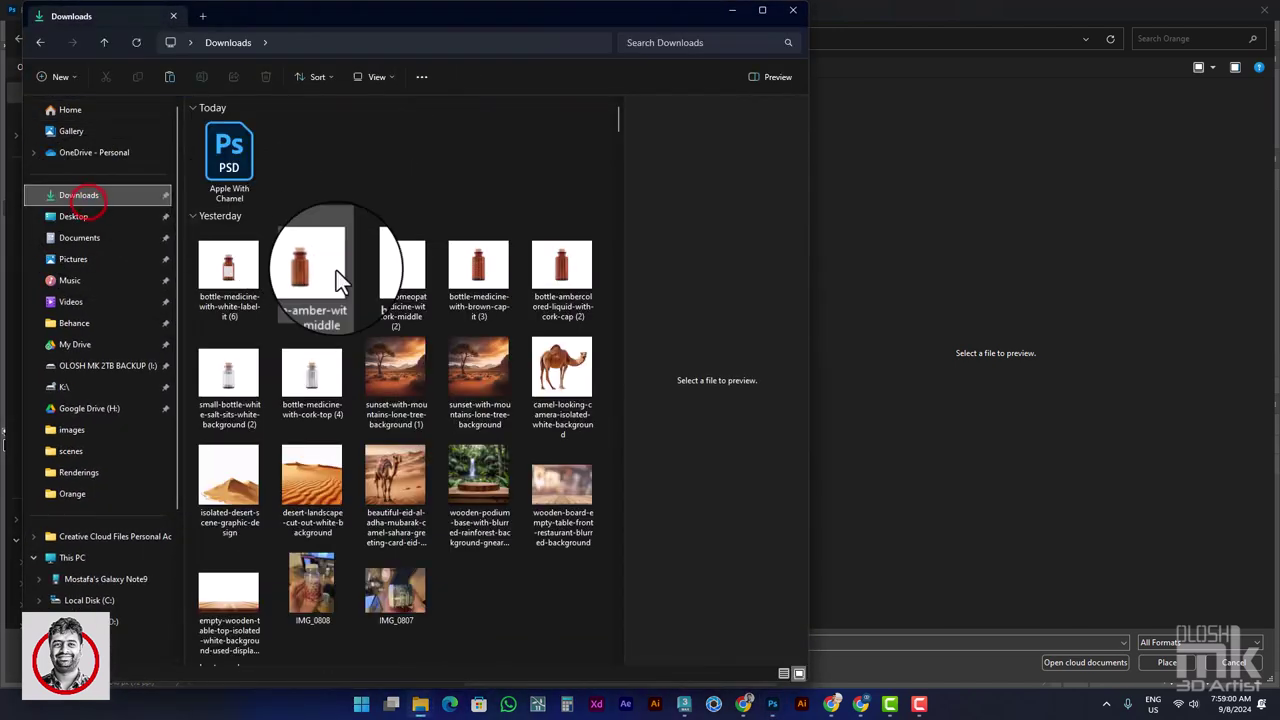
left_click(313, 481)
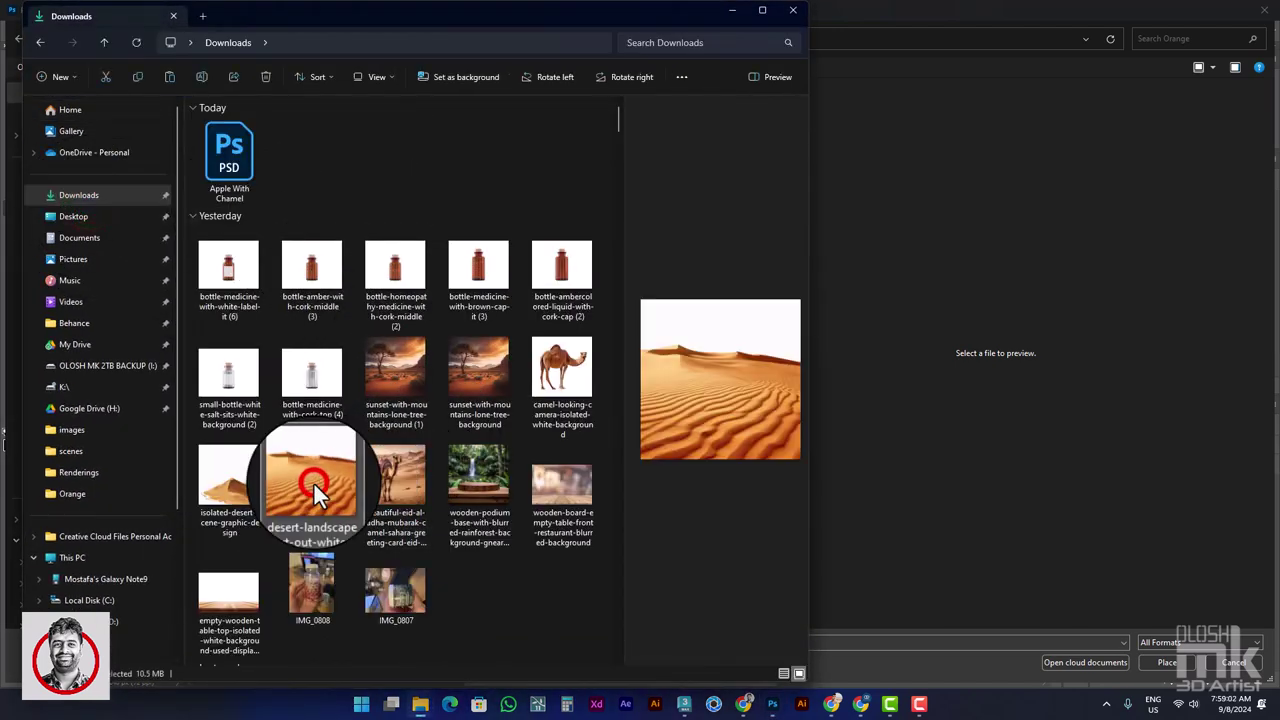
left_click(233, 496, "ctrl")
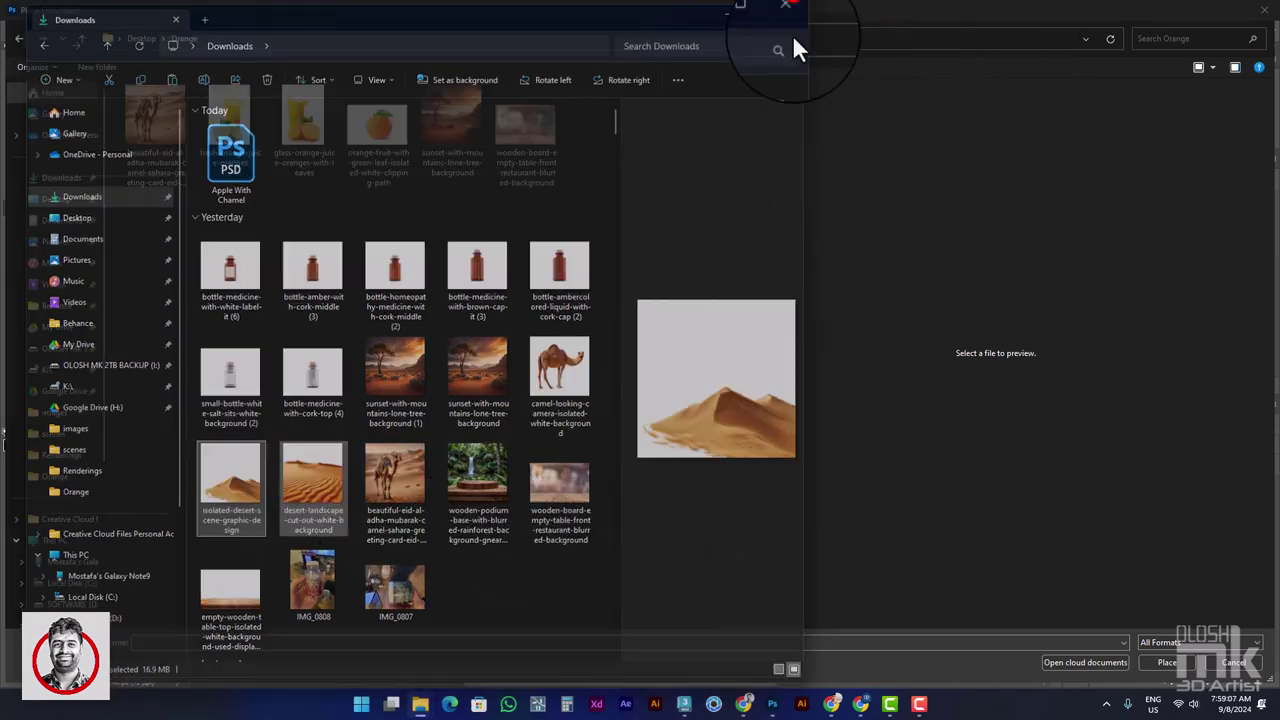
left_click(790, 10)
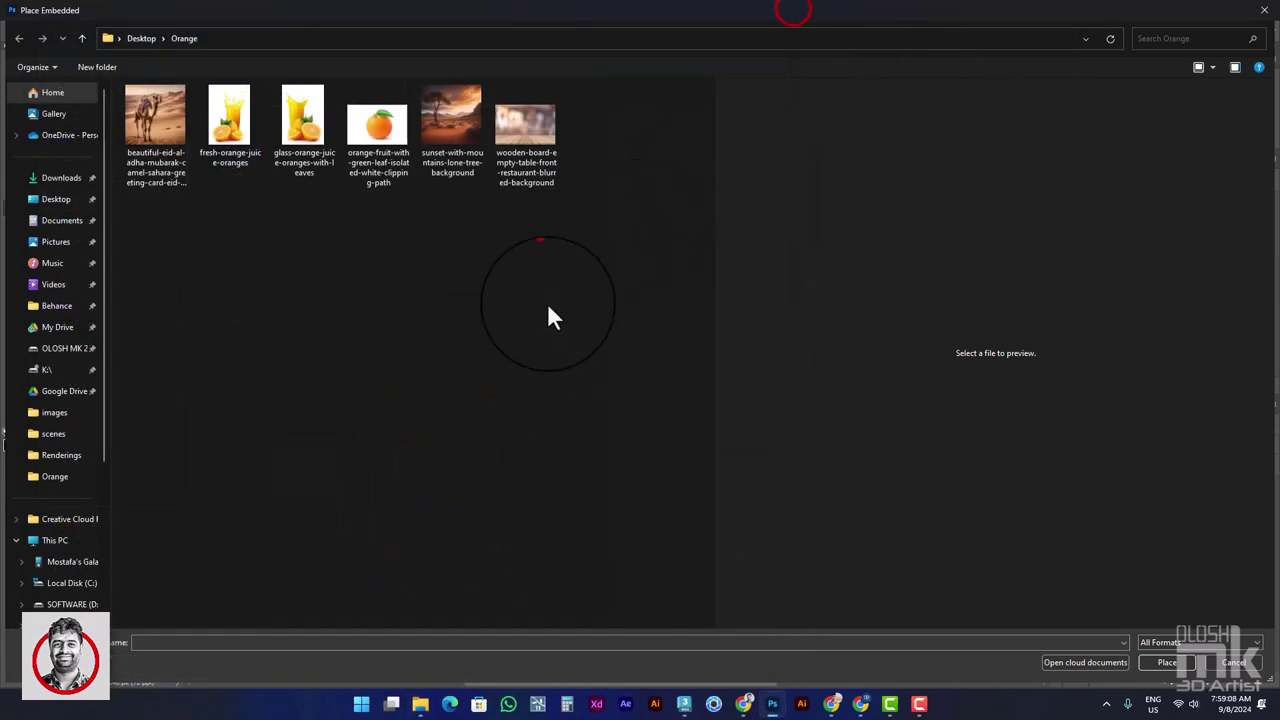
Step: Place the desert landscape image as an embedded object and move its layer lower in the stack
left_click(506, 420)
key("ctrl+v")
double_click(658, 124)
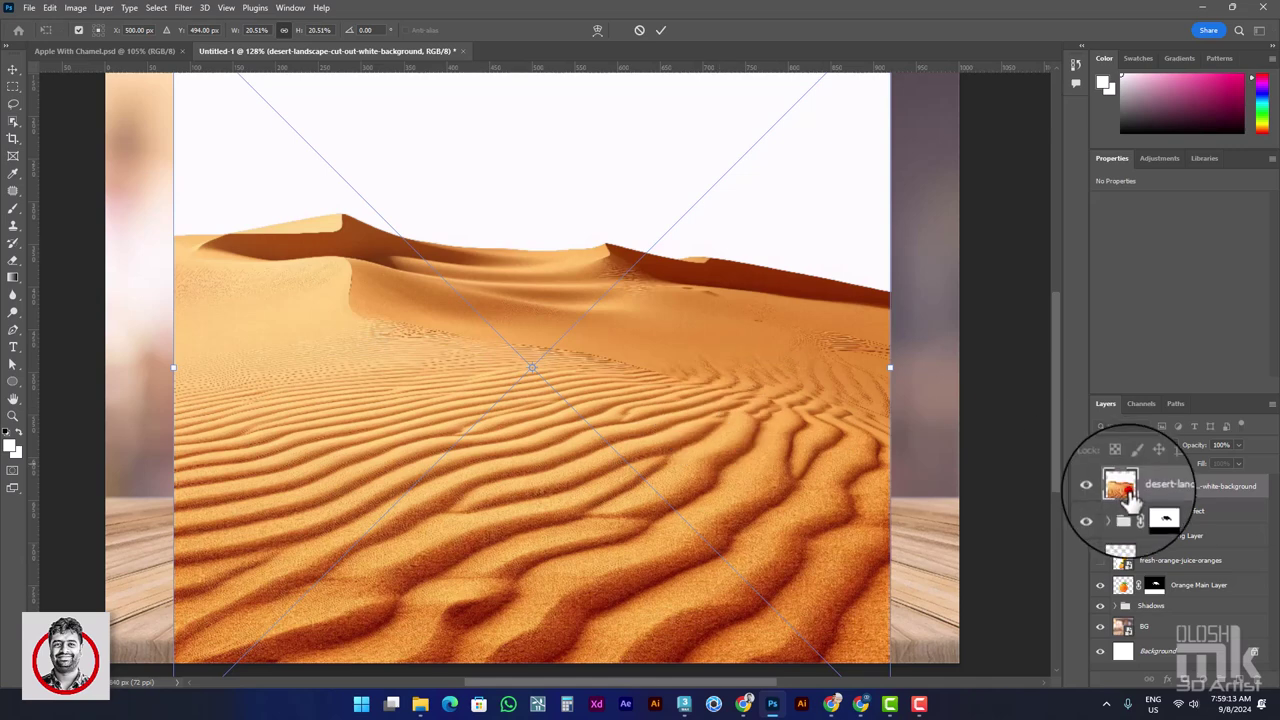
left_click_drag(1131, 497, 1130, 545)
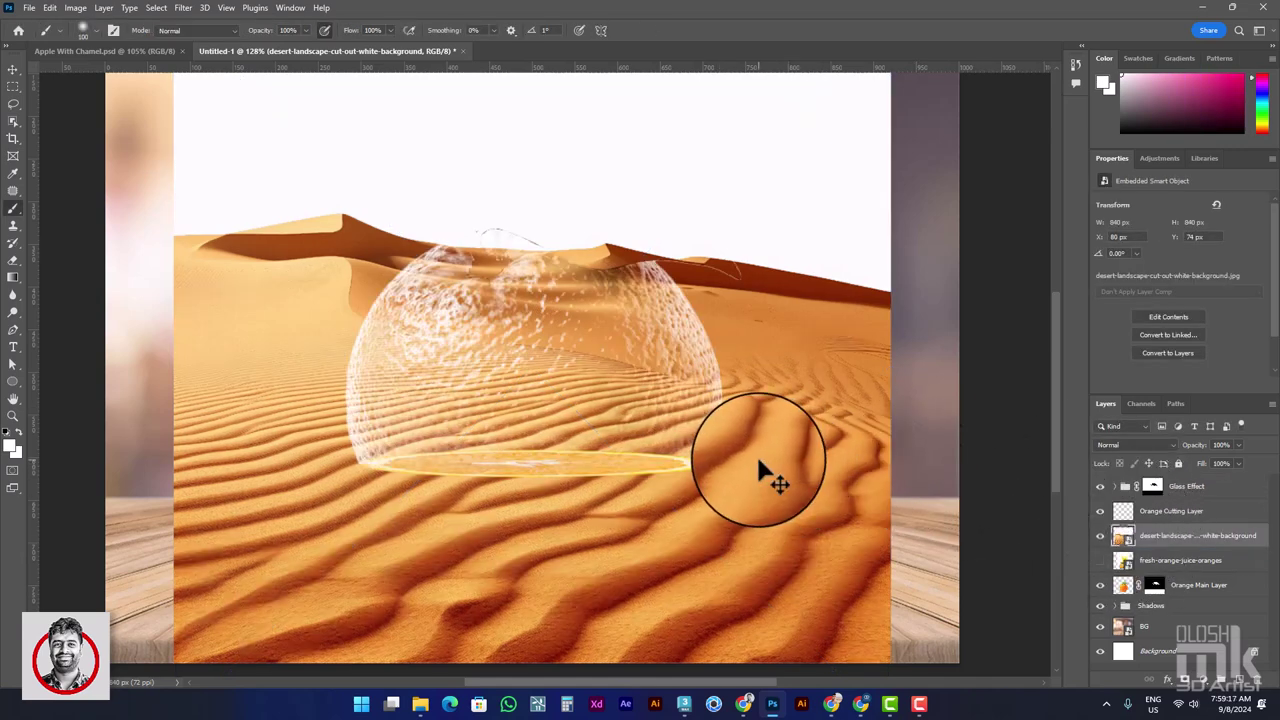
Step: Free-transform the desert layer down and right so its dunes fill the orange, and commit
key("ctrl+t")
key("ctrl+0")
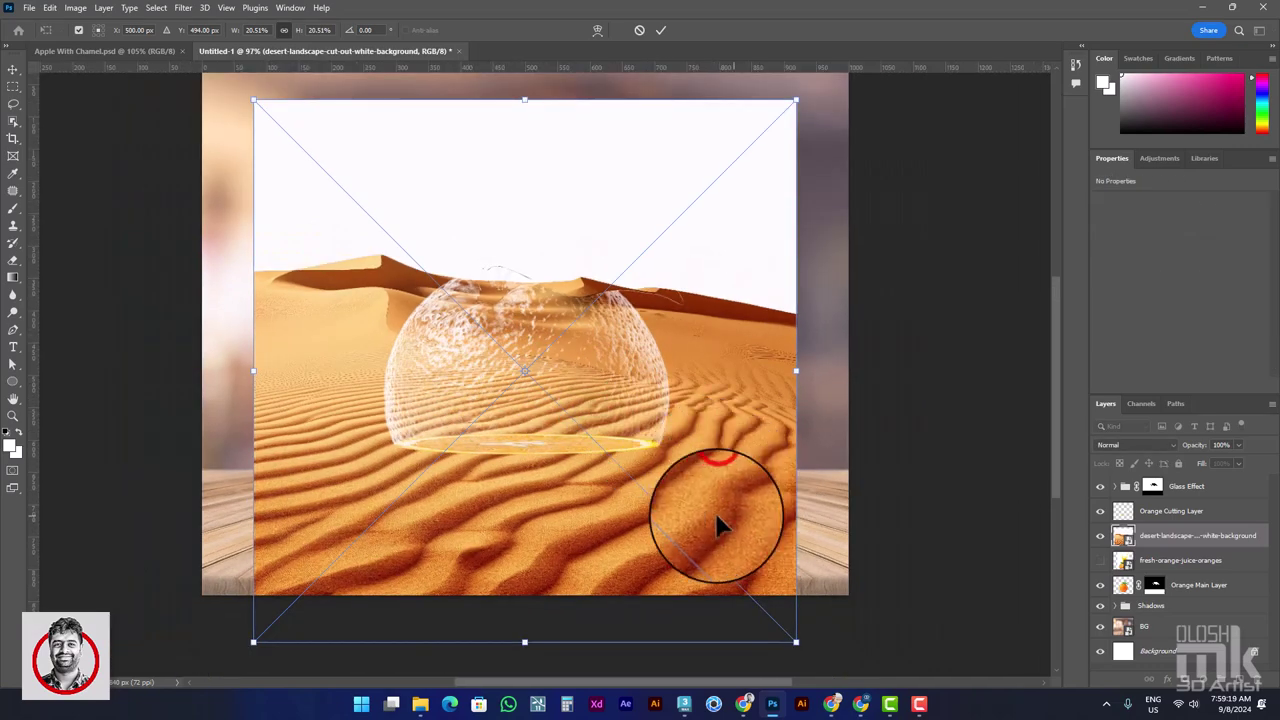
left_click_drag(717, 527, 793, 615)
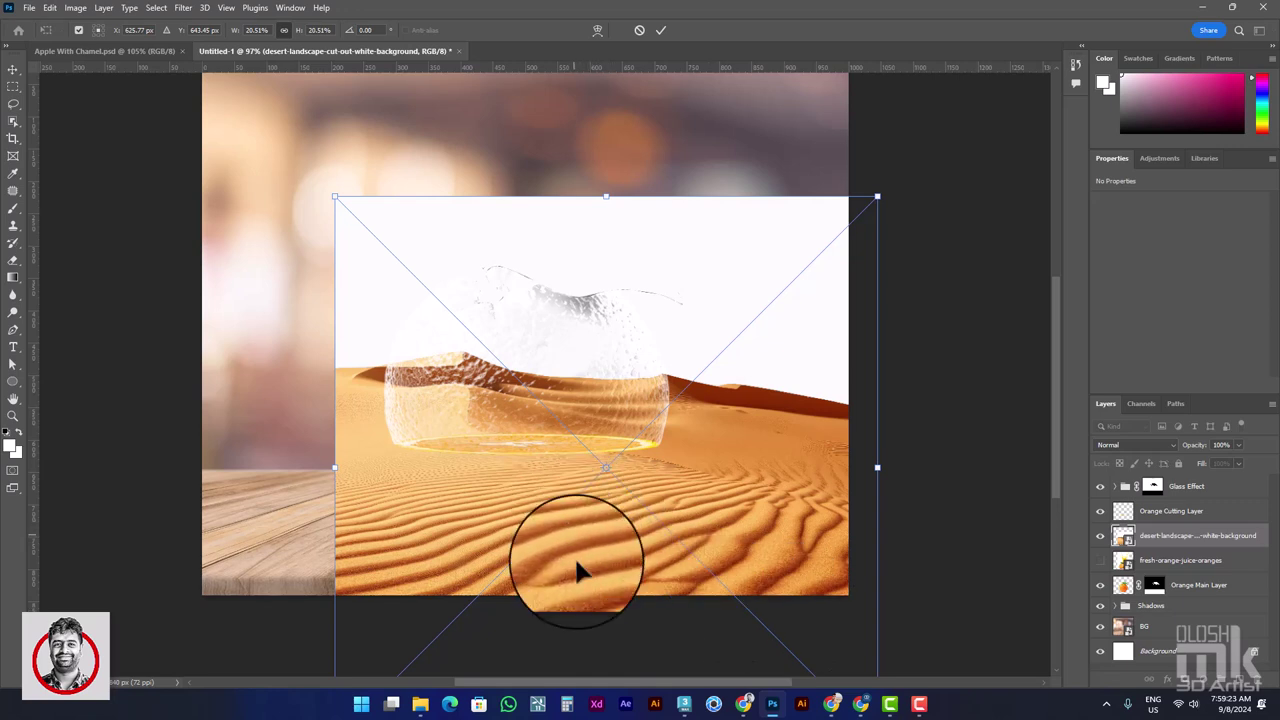
scroll(610, 550, "down", 1)
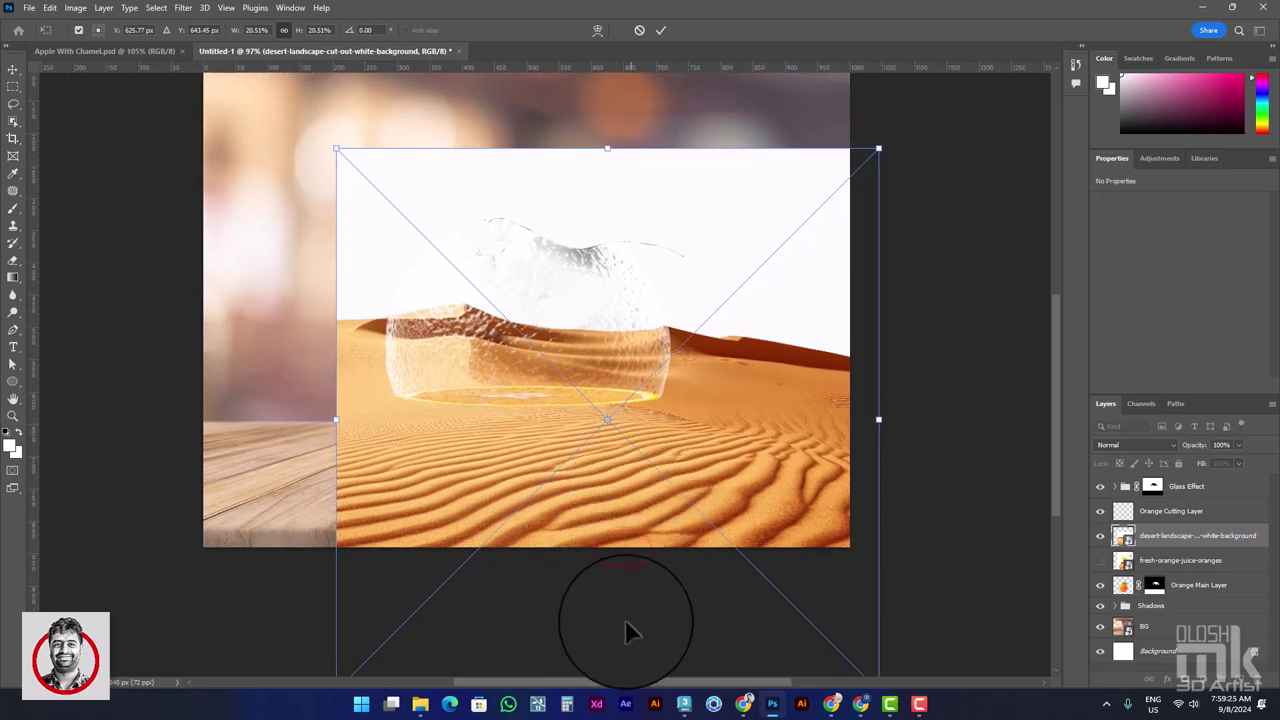
key("Return")
key("b")
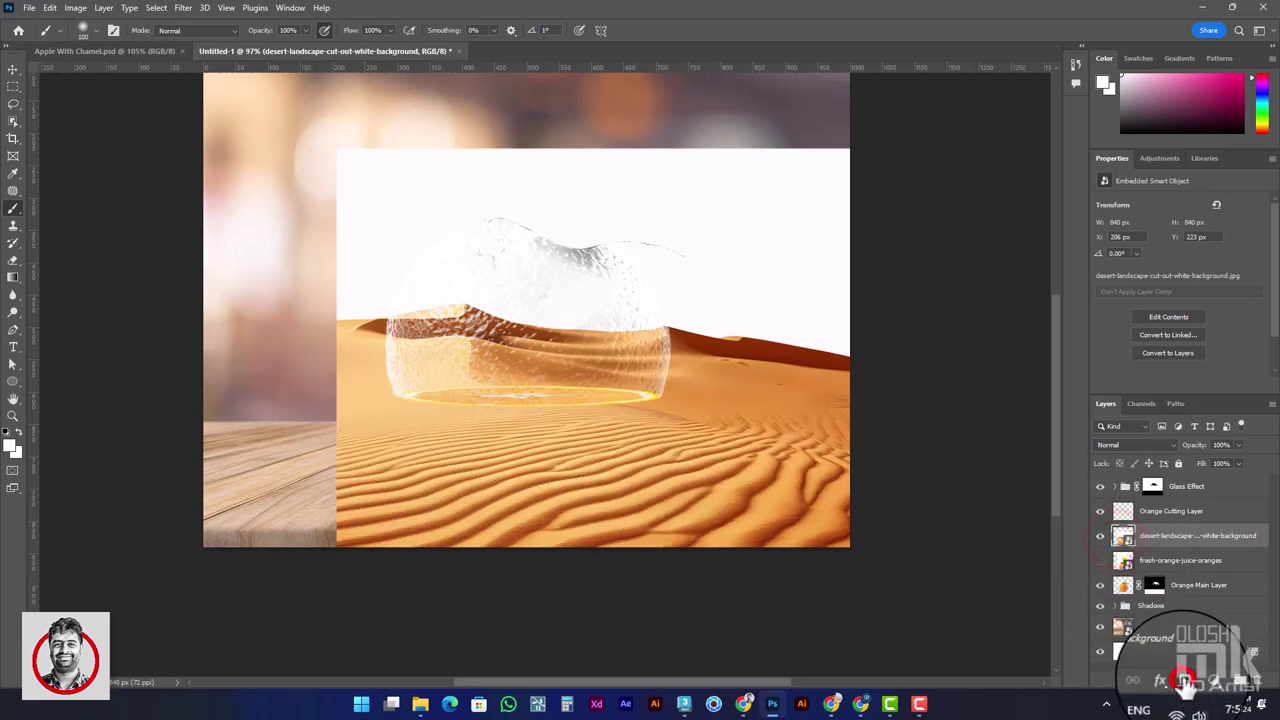
Step: Add a layer mask to the desert layer and paint black over its lower half
left_click(1185, 682)
scroll(470, 400, "up", 2)
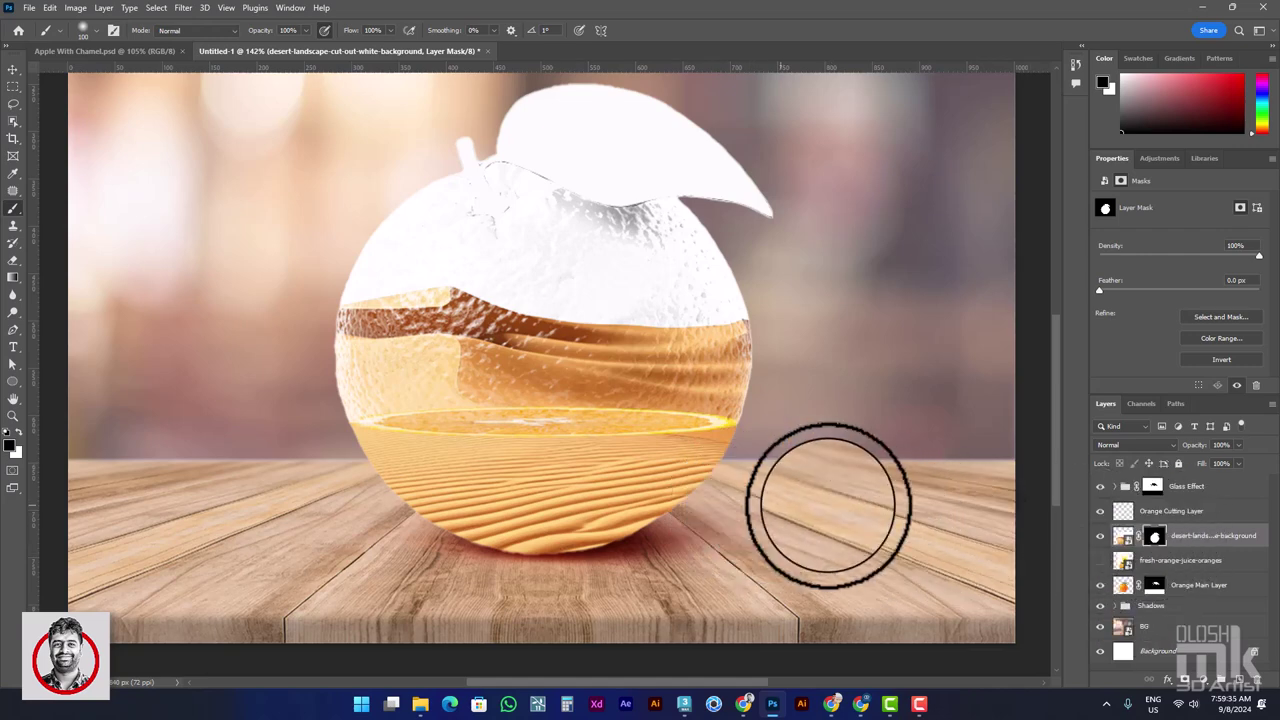
left_click(1122, 512, "ctrl")
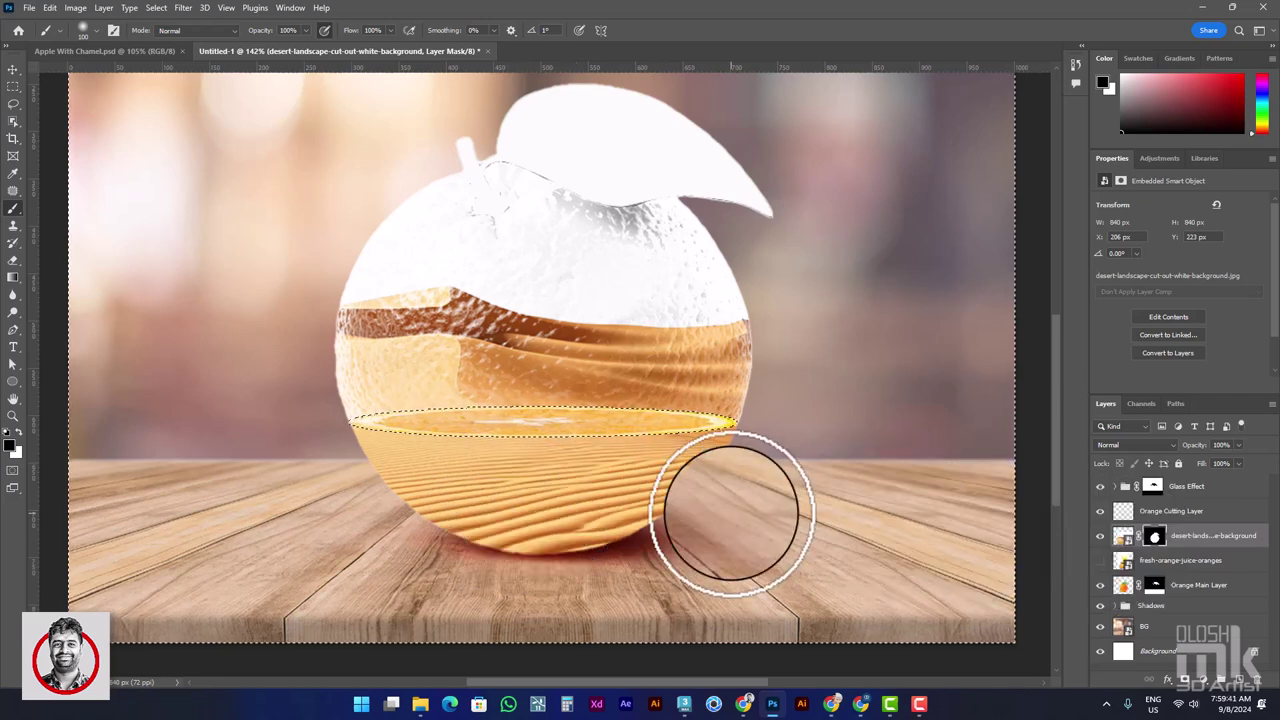
left_click(1155, 536)
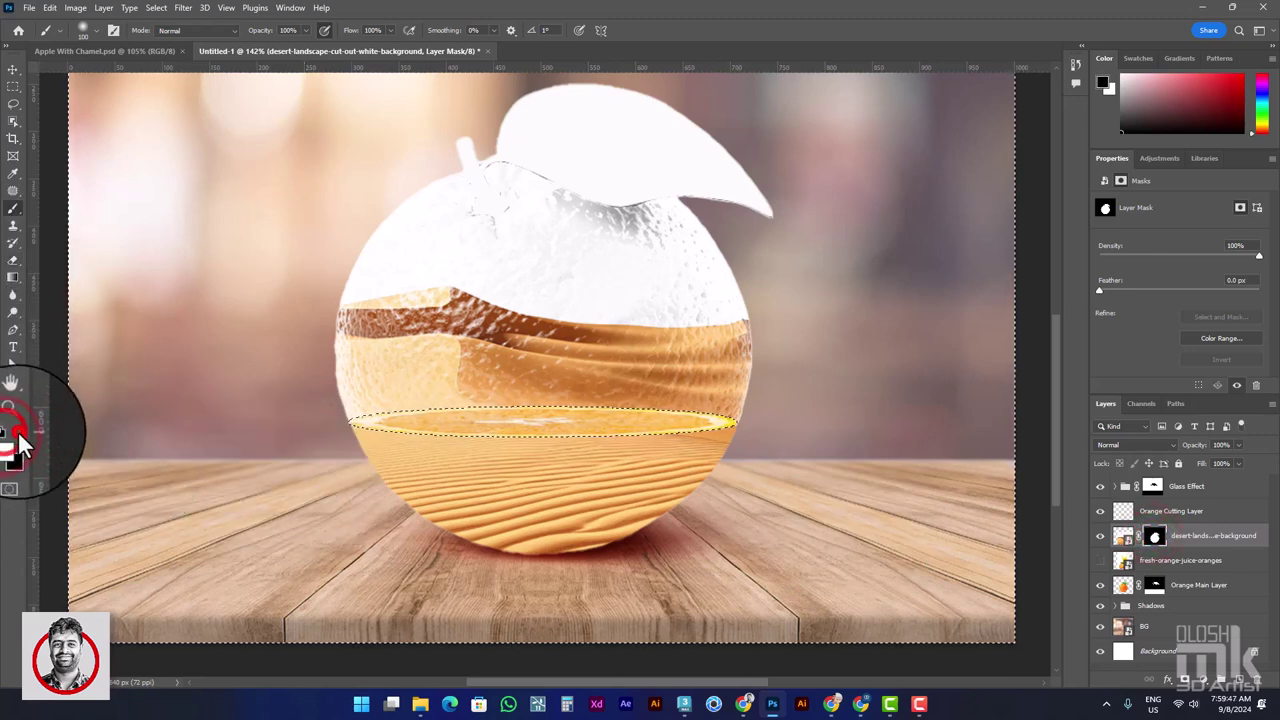
mouse_move(350, 470)
left_mouse_down()
mouse_move(706, 483)
mouse_move(651, 486)
mouse_move(691, 490)
left_mouse_up()
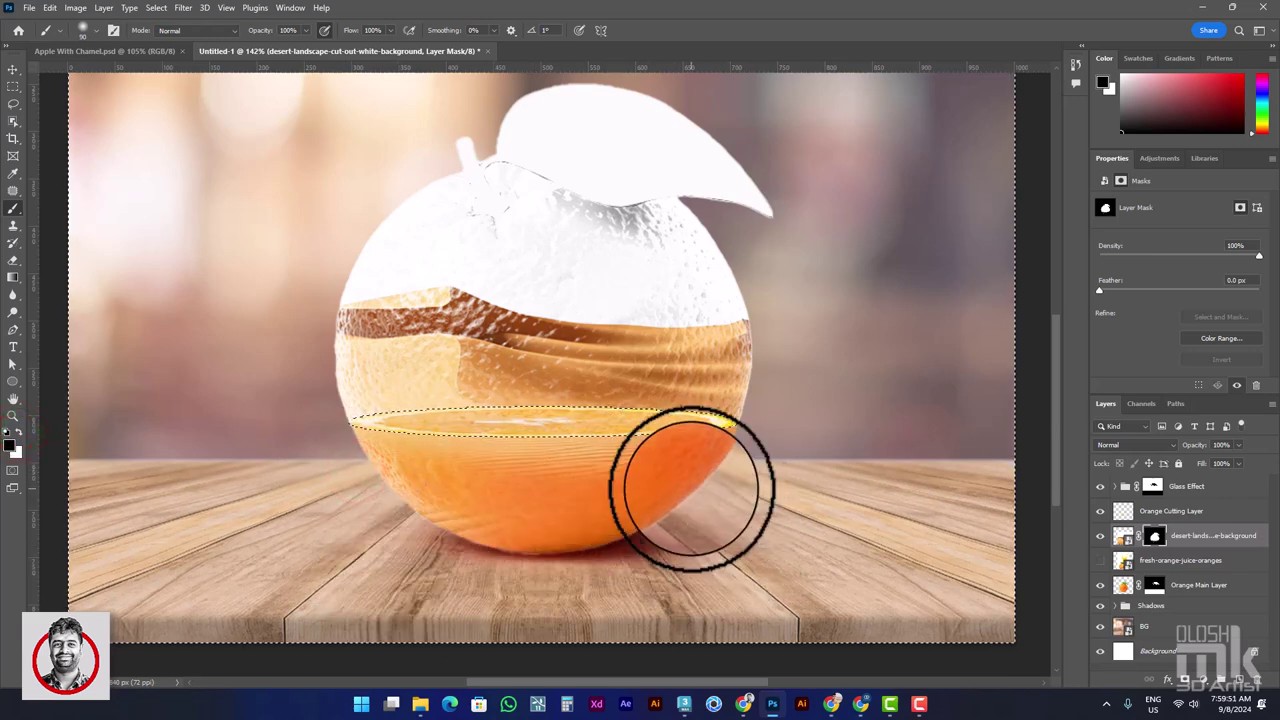
Step: With a smaller brush, refine the desert mask along the orange's edges and hide the Glass Effect group
key("bracketleft")
key("bracketleft")
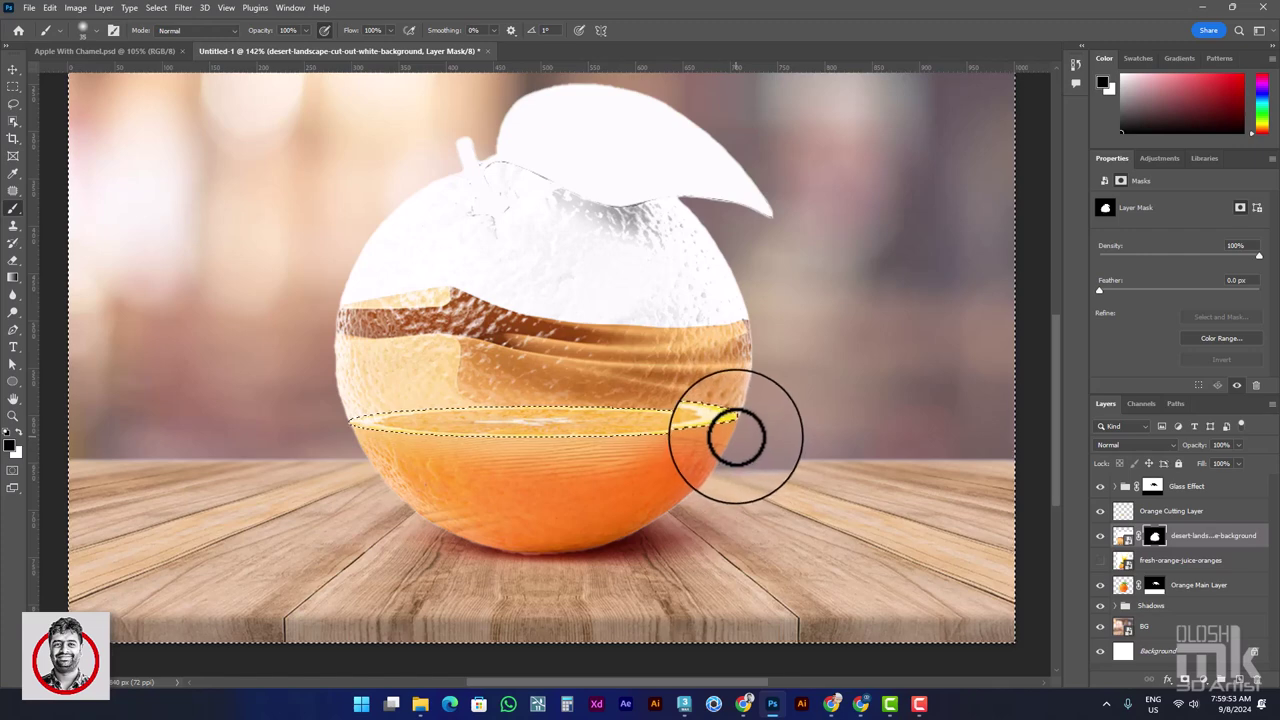
mouse_move(736, 436)
left_mouse_down()
mouse_move(574, 452)
mouse_move(414, 491)
mouse_move(443, 449)
mouse_move(346, 434)
mouse_move(363, 451)
mouse_move(337, 474)
mouse_move(435, 484)
mouse_move(545, 532)
mouse_move(572, 572)
left_mouse_up()
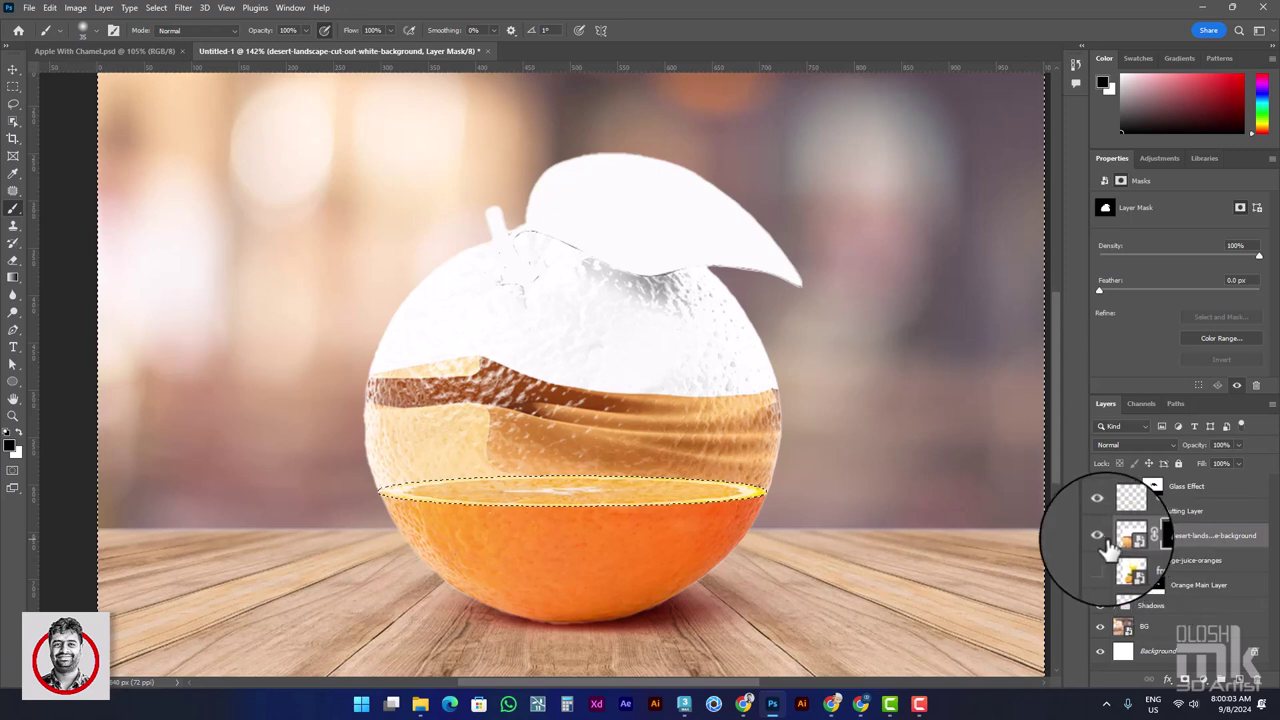
left_click_drag(1106, 518, 1104, 510)
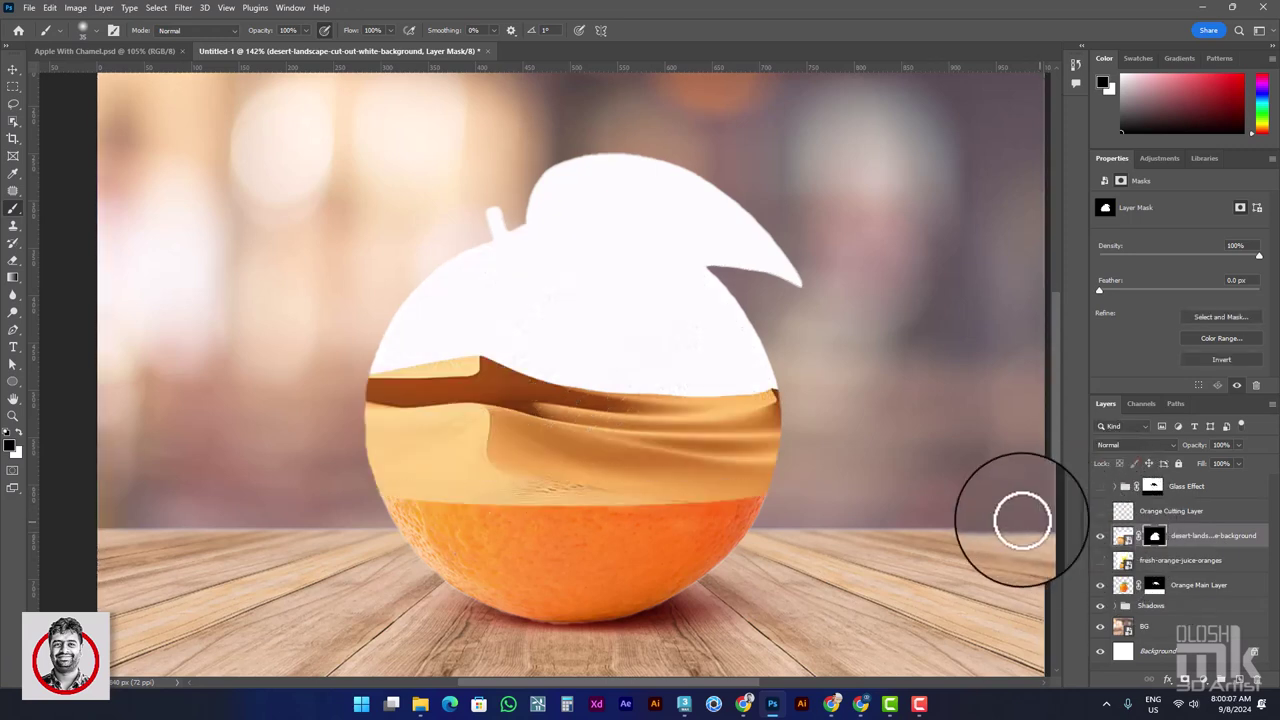
left_click_drag(521, 388, 490, 446)
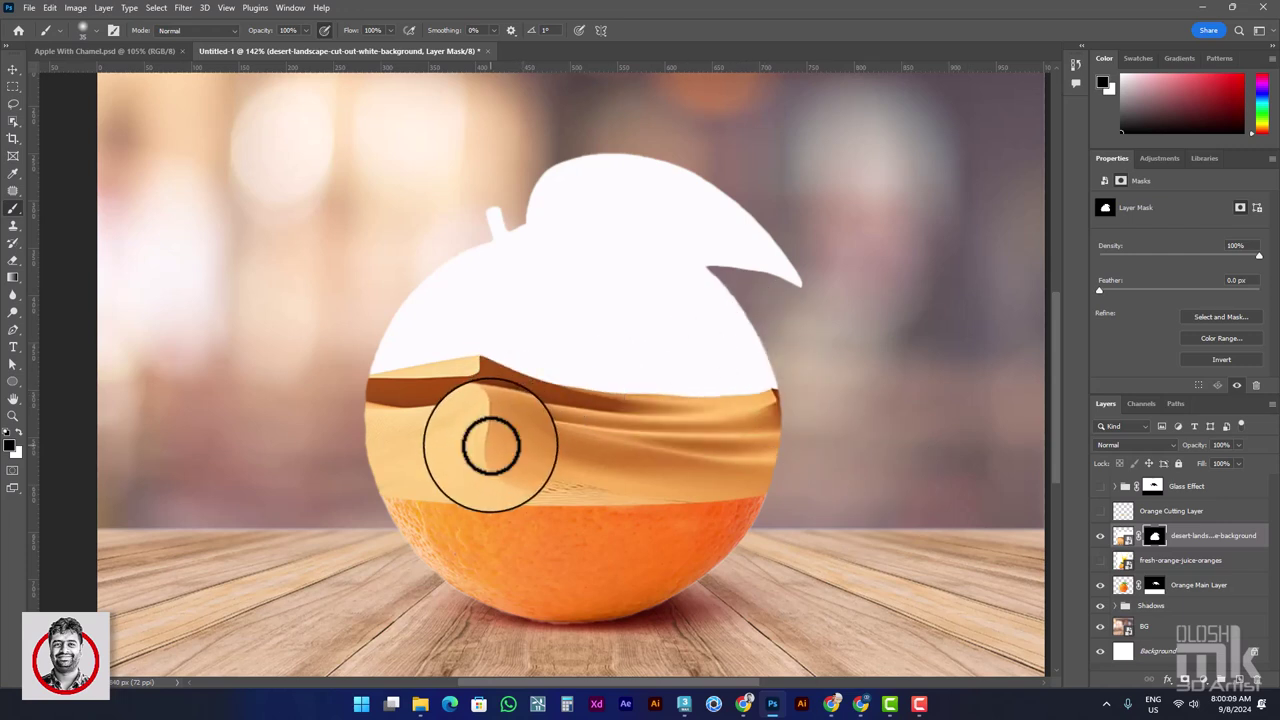
Step: Magic Wand the white sky and paint it out of the desert mask to reveal the leaf, then deselect
left_click(12, 124)
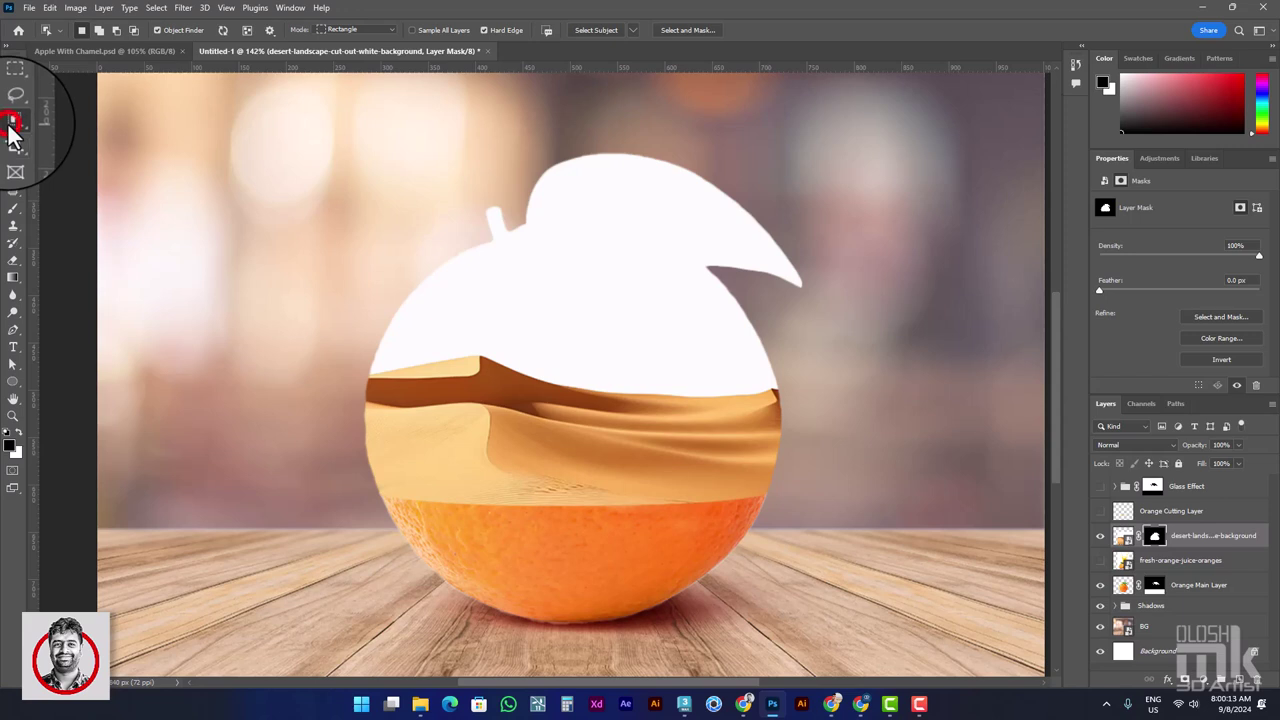
left_click(64, 150)
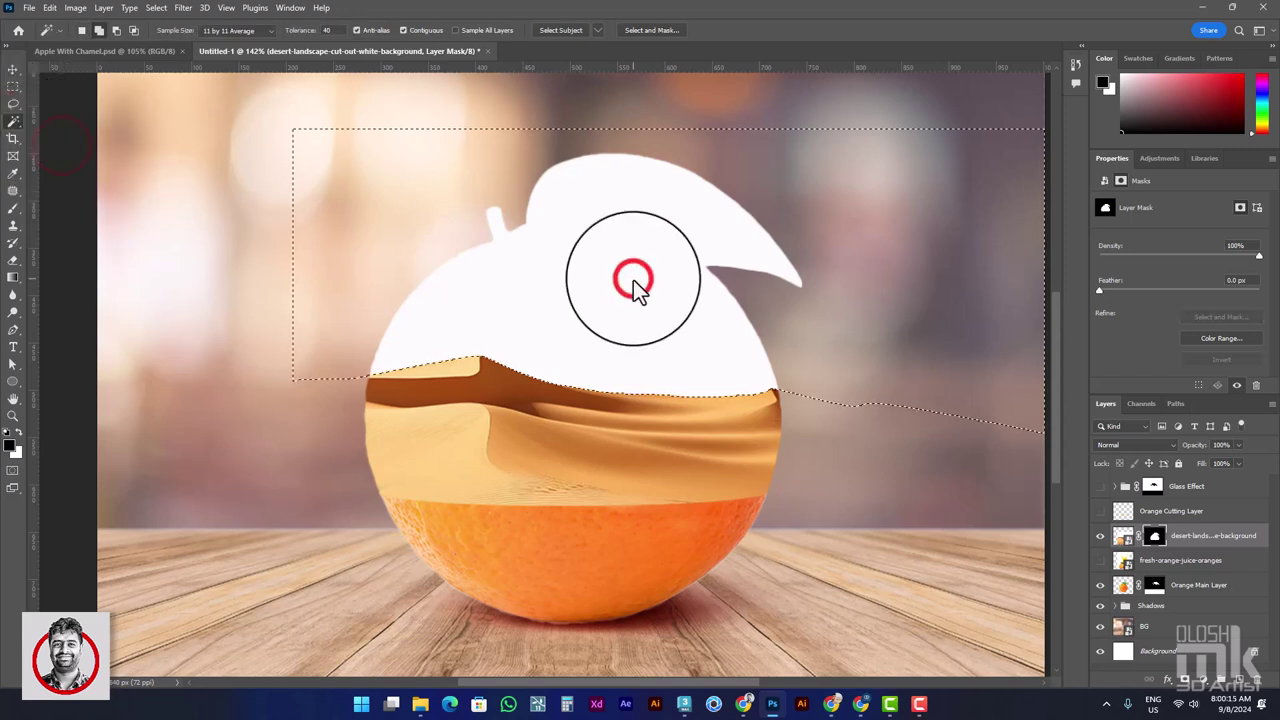
left_click(1119, 537)
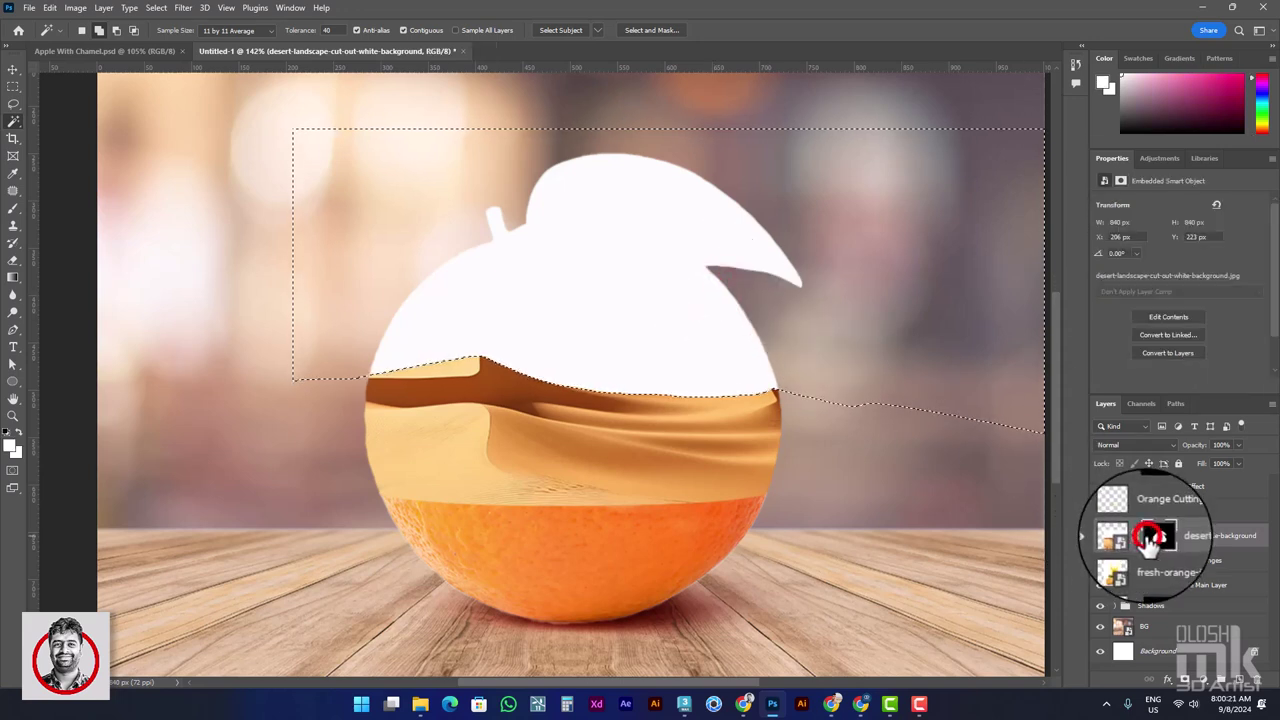
left_click(1150, 535)
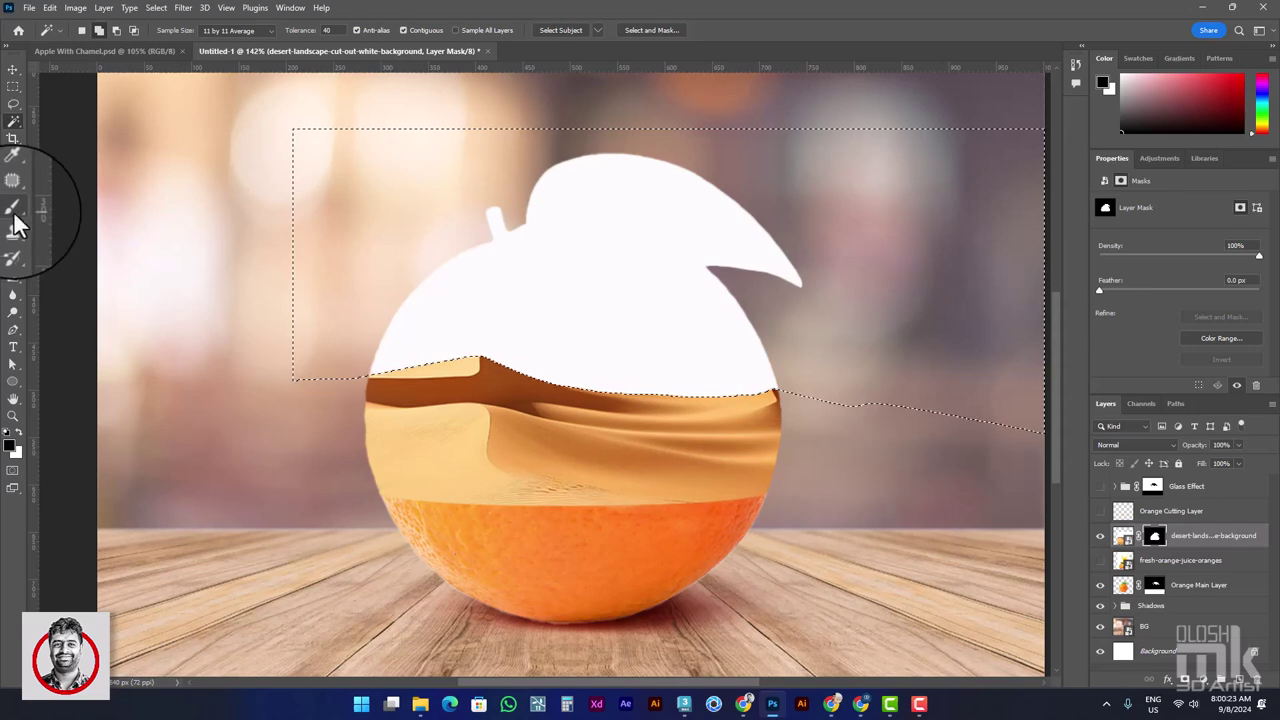
left_click(400, 354)
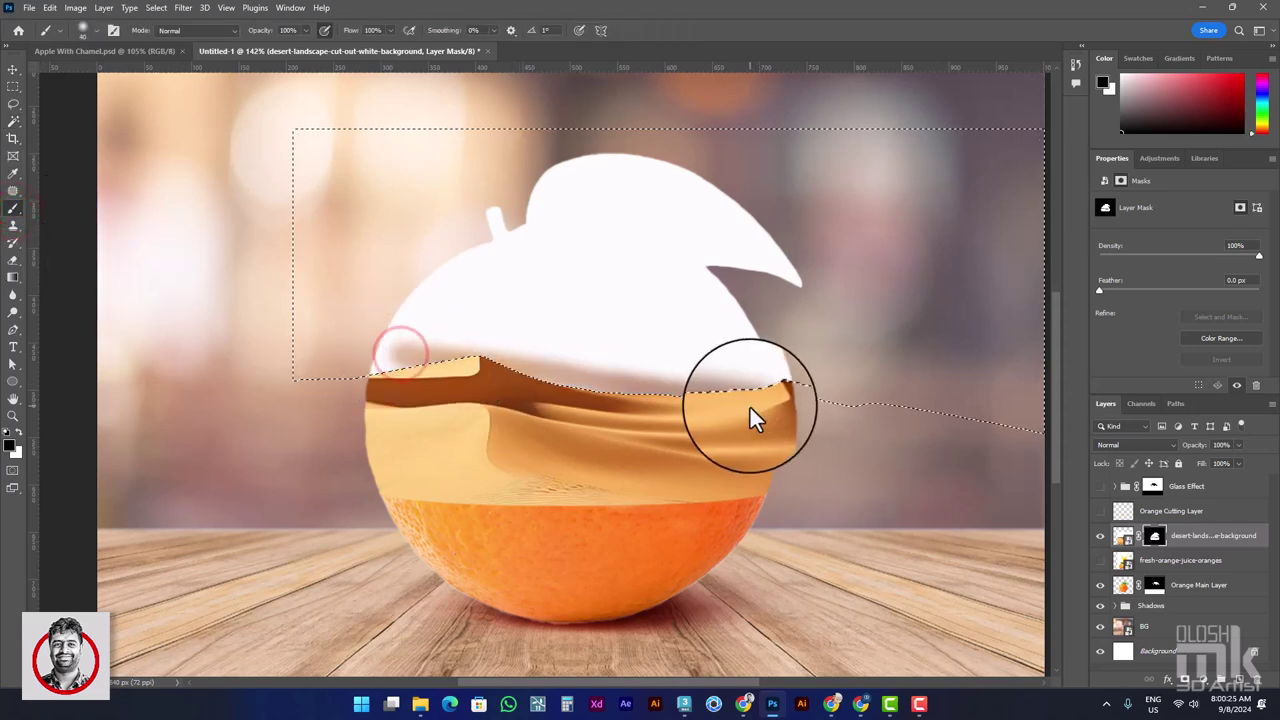
mouse_move(749, 396)
left_mouse_down()
mouse_move(788, 381)
mouse_move(774, 371)
left_mouse_up()
mouse_move(517, 334)
left_mouse_down()
mouse_move(780, 220)
mouse_move(694, 157)
mouse_move(655, 168)
left_mouse_up()
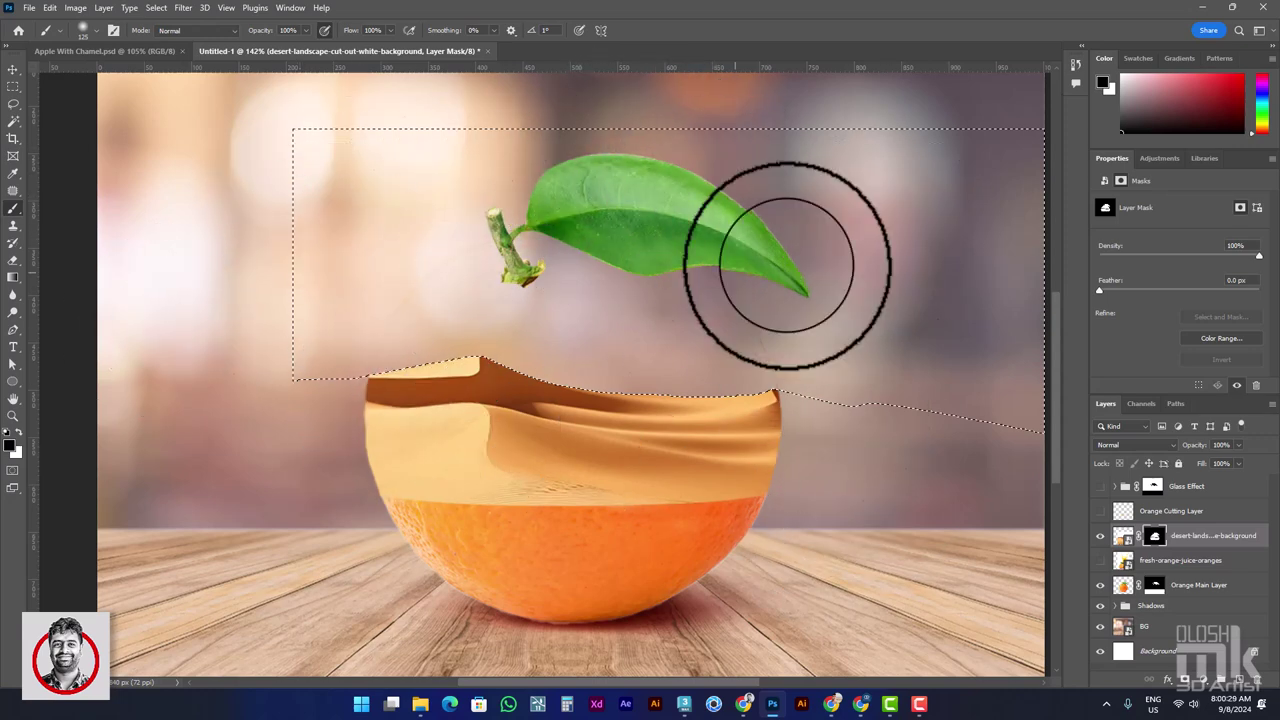
key("ctrl+d")
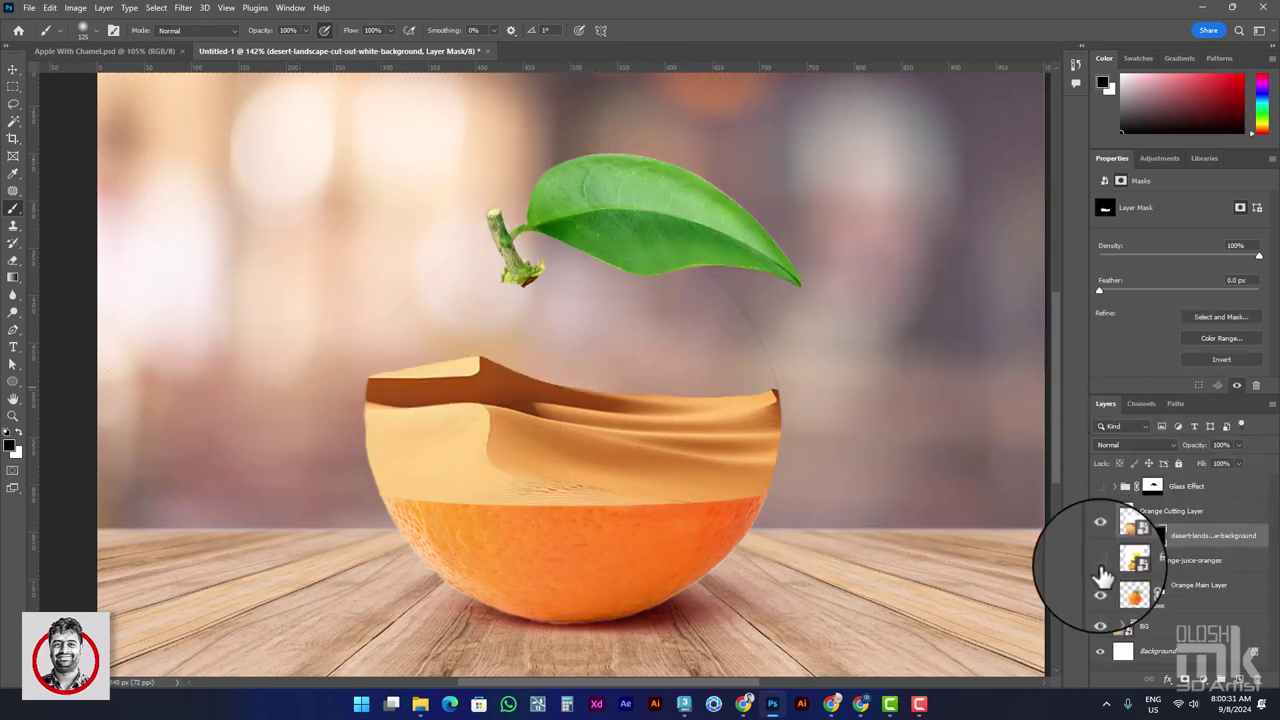
Step: Show the orange juice slice layer and Glass Effect group, and move the desert layer above the orange layer
left_click(1100, 567)
left_click(1100, 570)
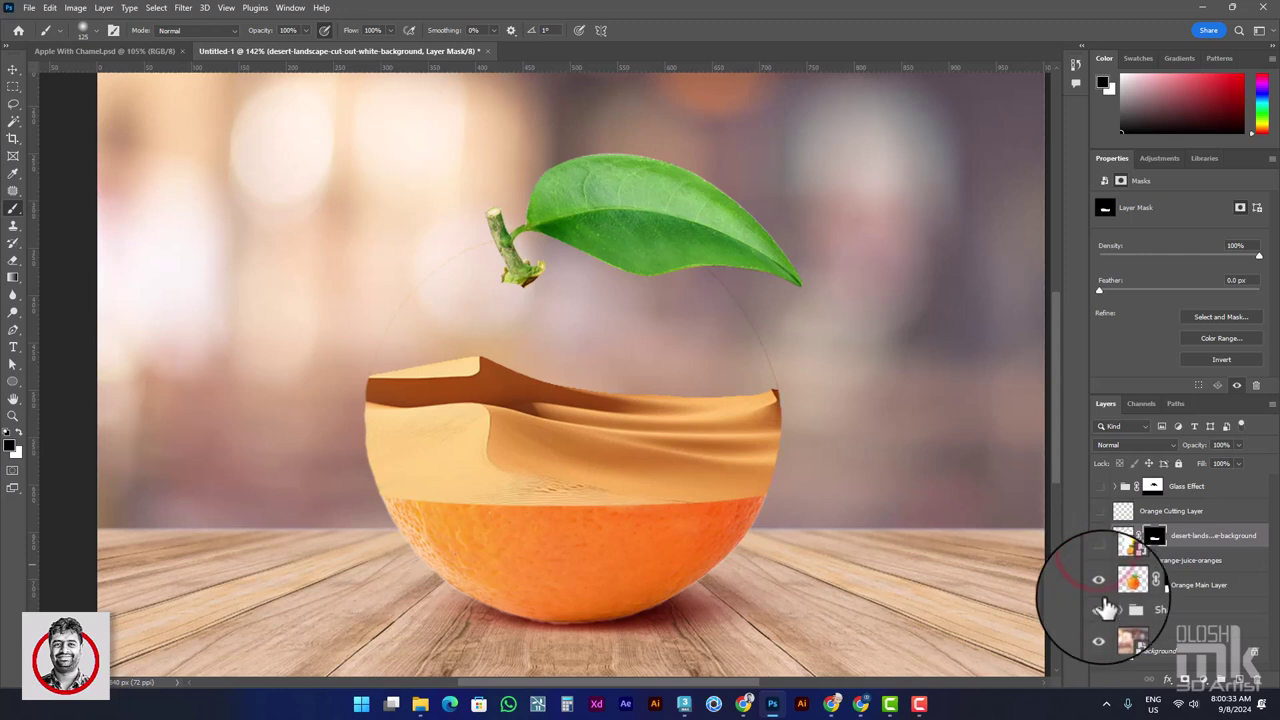
left_click(1100, 560)
left_click(1100, 486)
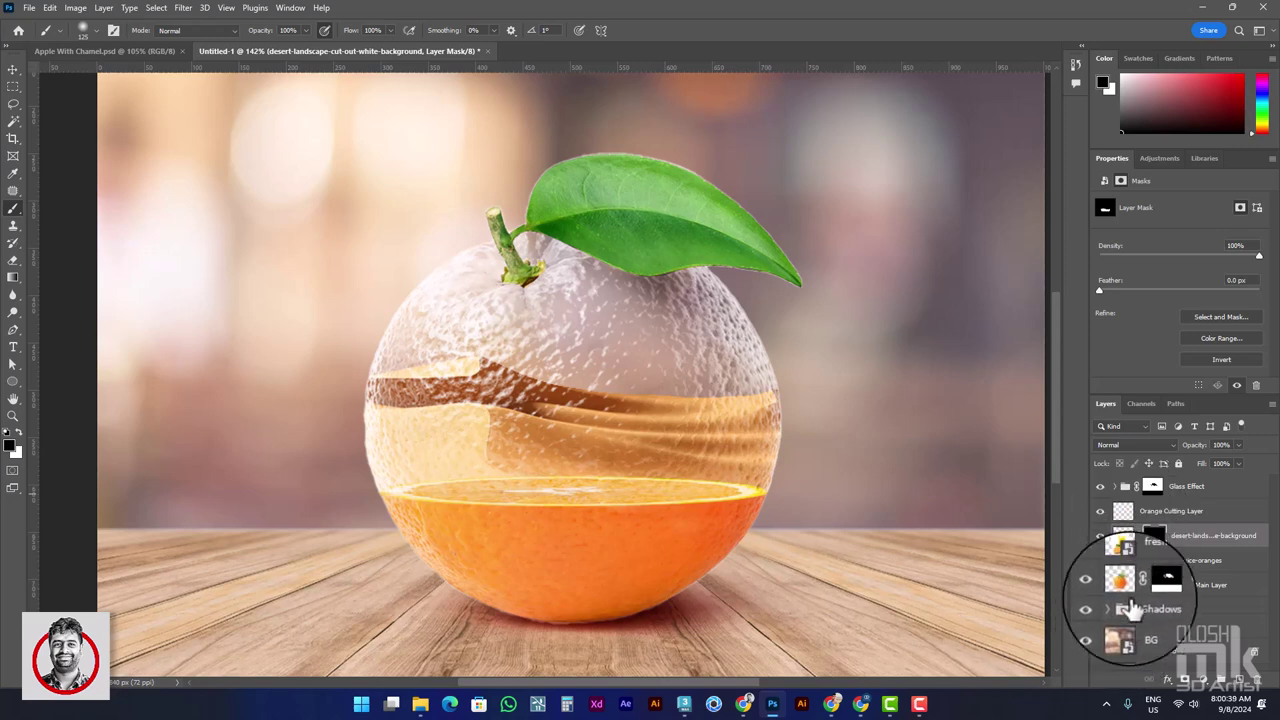
left_click_drag(1122, 523, 1128, 511)
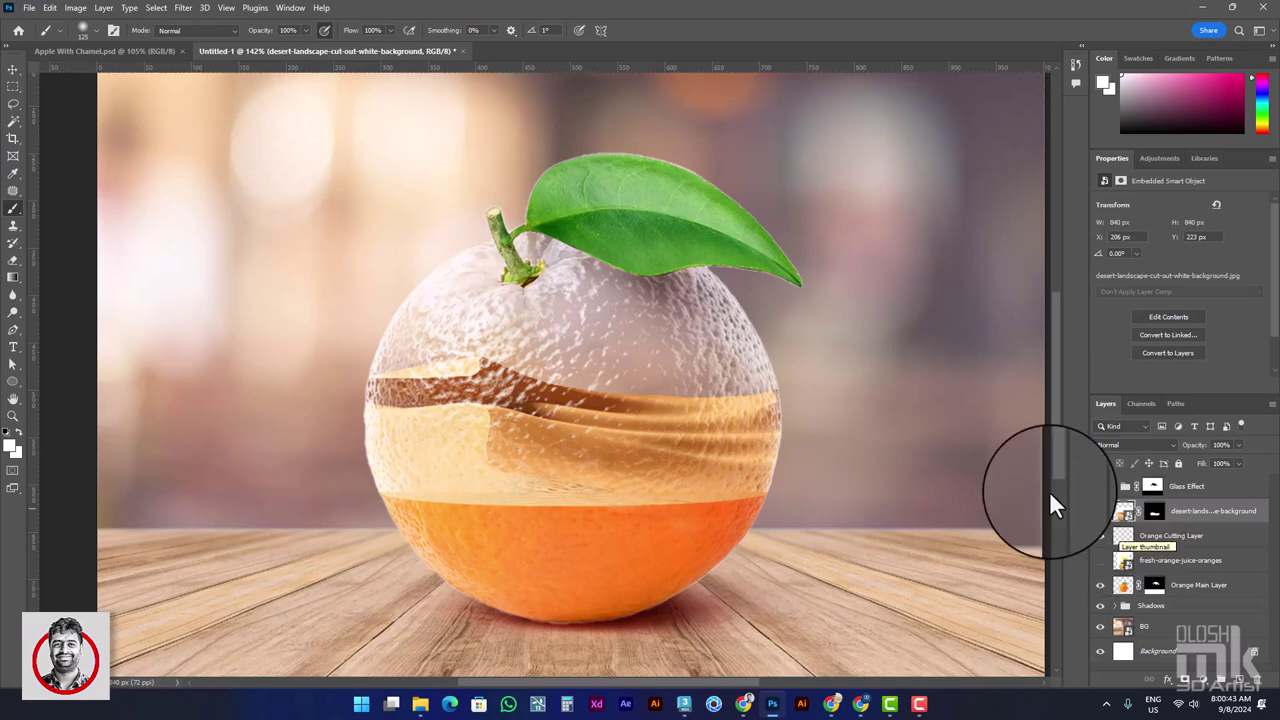
Step: Place the isolated desert scene image embedded, scaled to 15.92% and moved up-right inside the orange
left_click(17, 6)
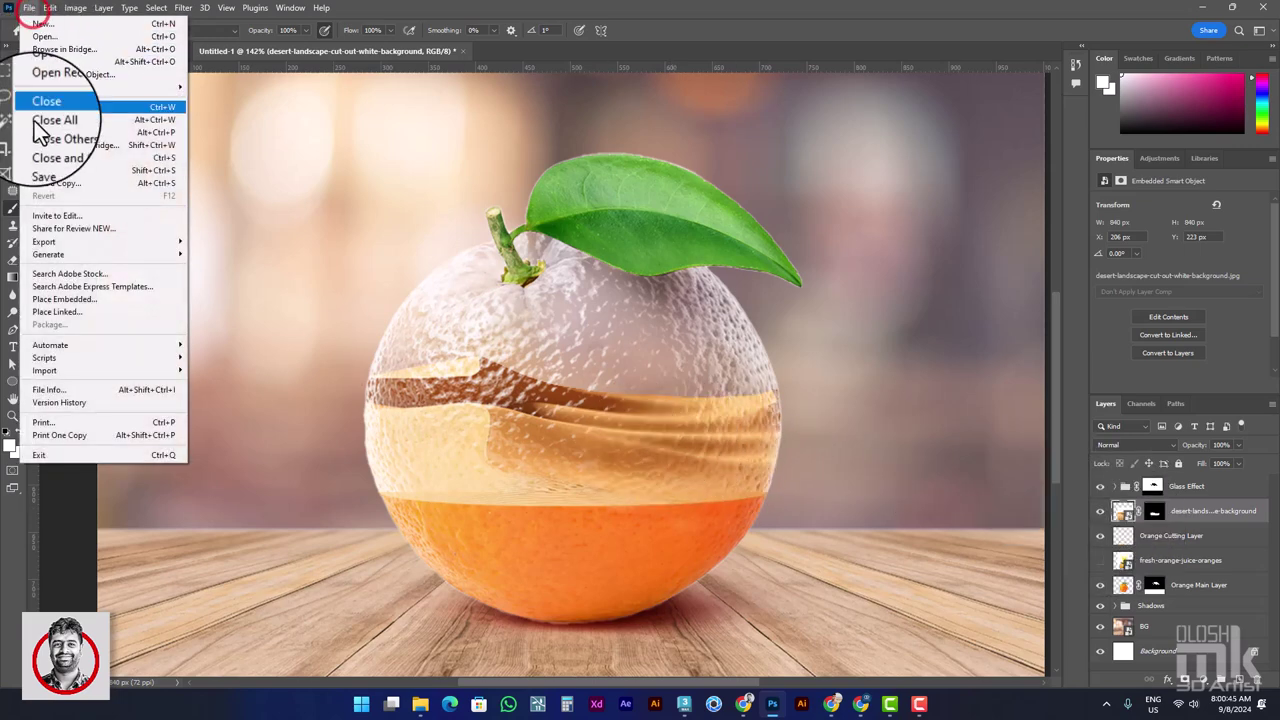
left_click(66, 299)
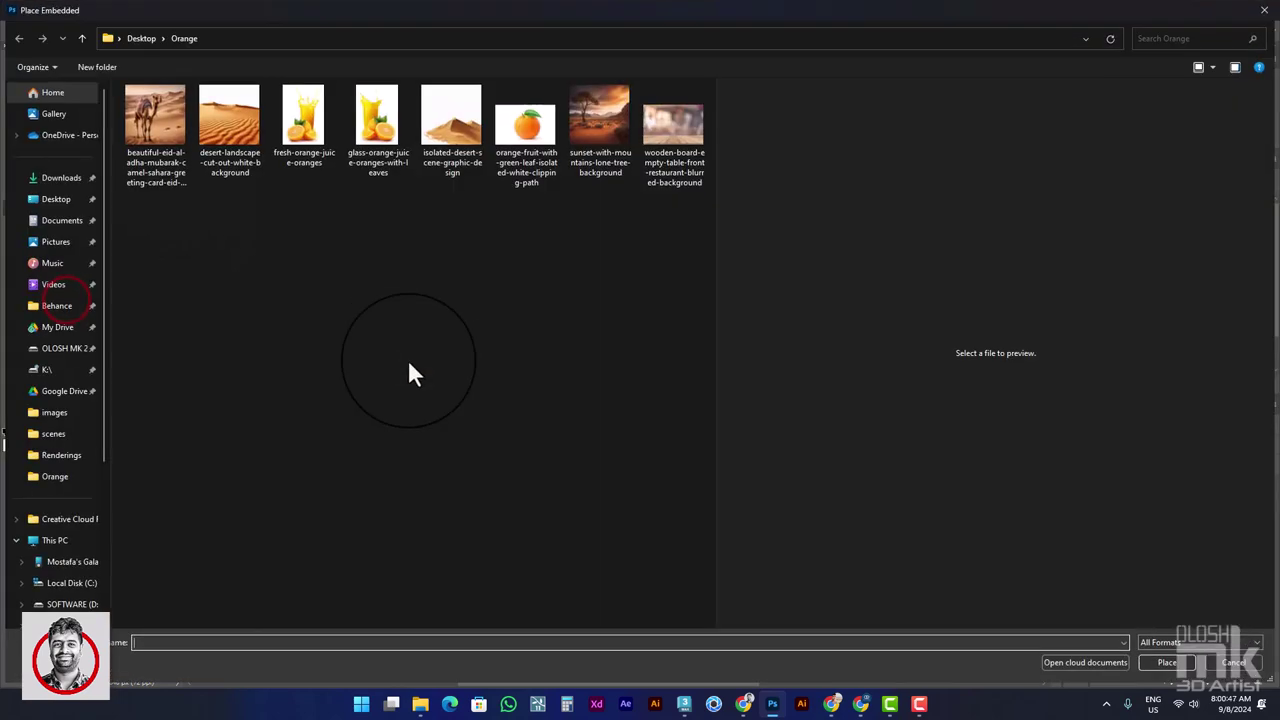
double_click(453, 135)
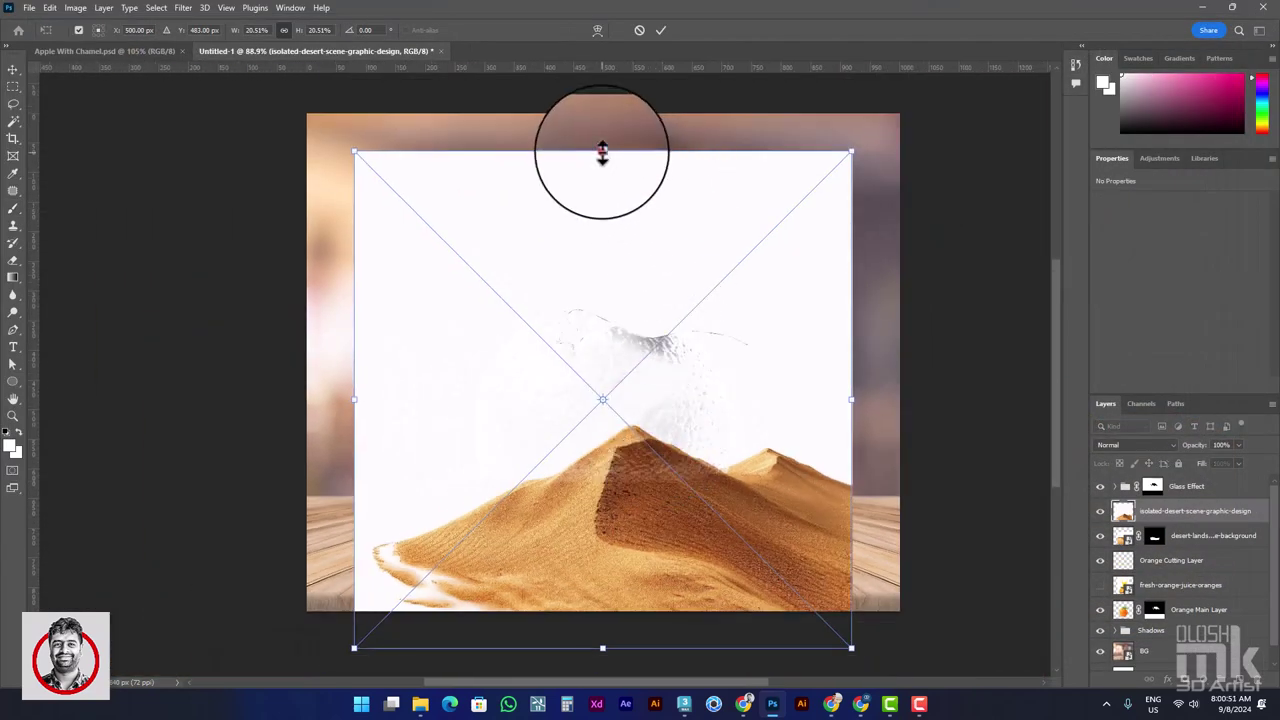
left_click_drag(602, 151, 602, 262)
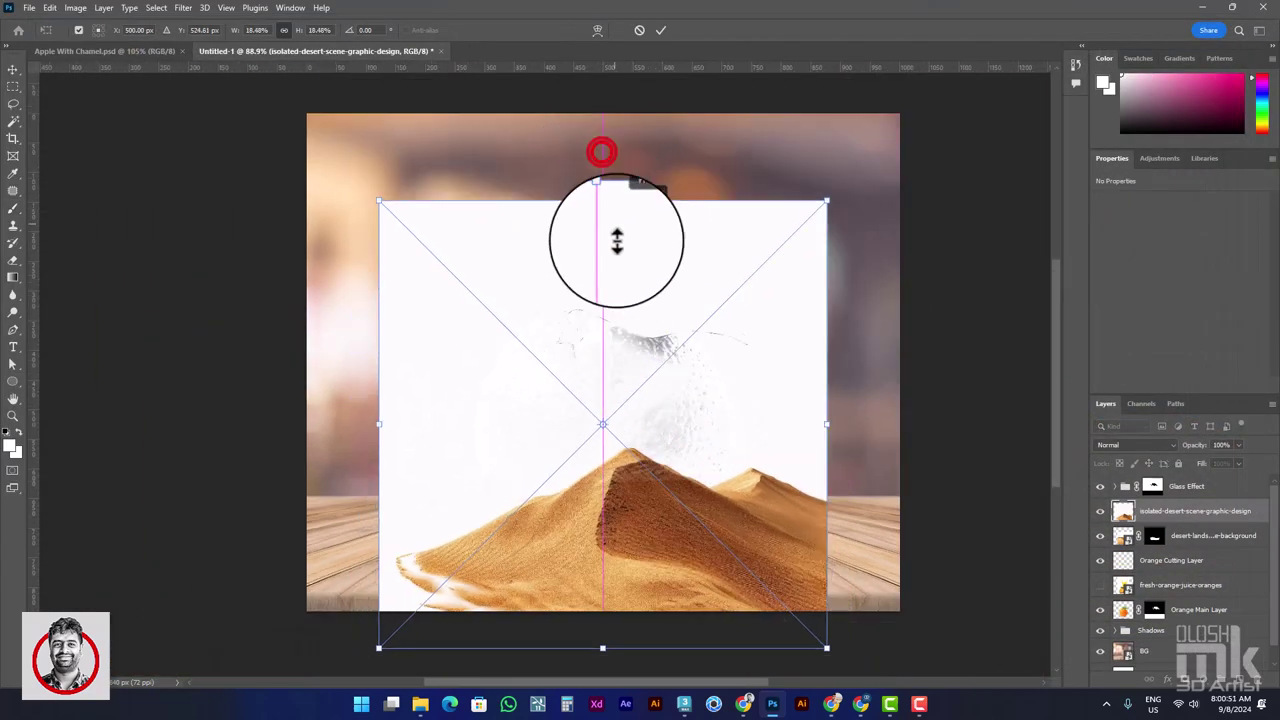
left_click_drag(673, 497, 718, 467)
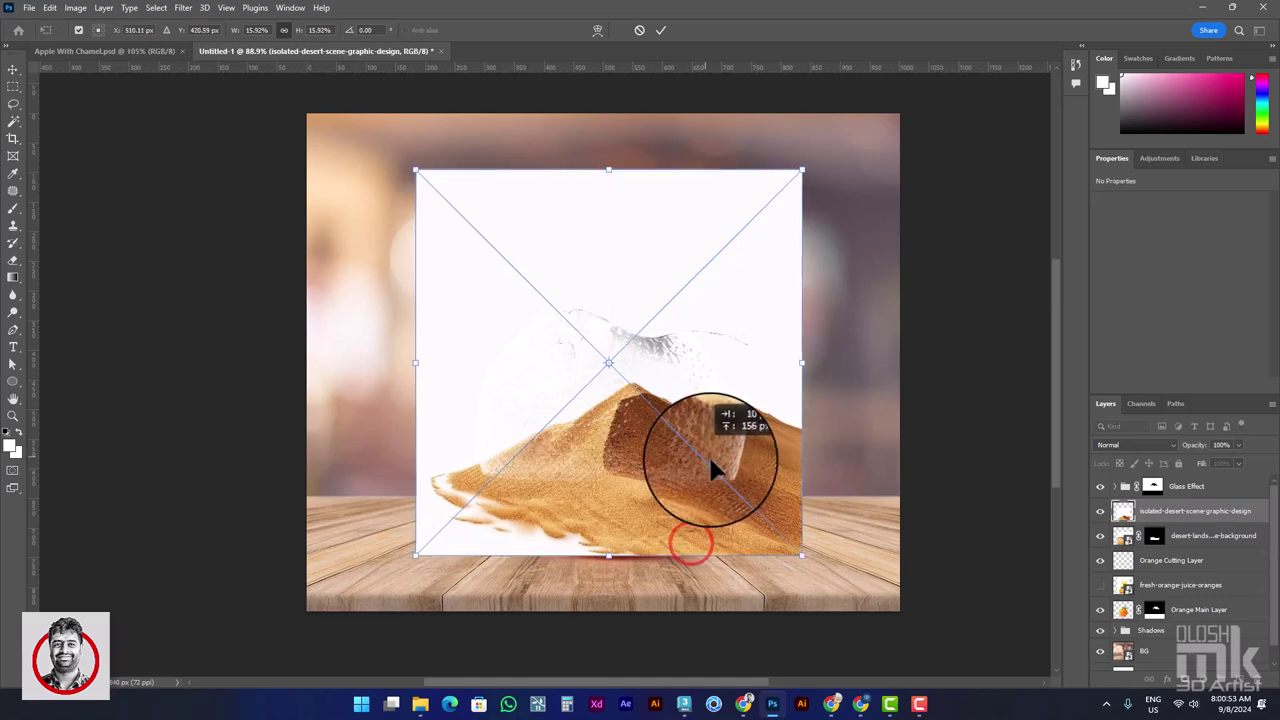
double_click(697, 495)
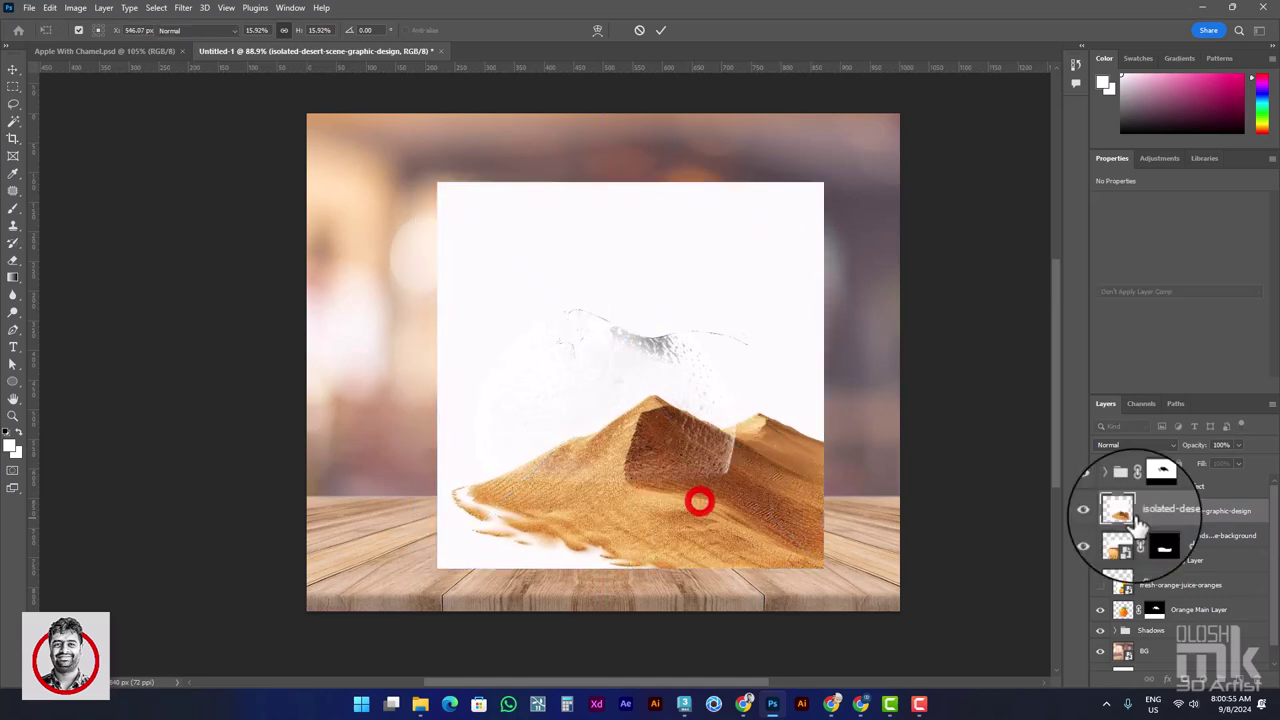
Step: Show the Glass Effect group, reorder the desert scene layer, and load the orange's outline as a selection
left_click(1100, 486)
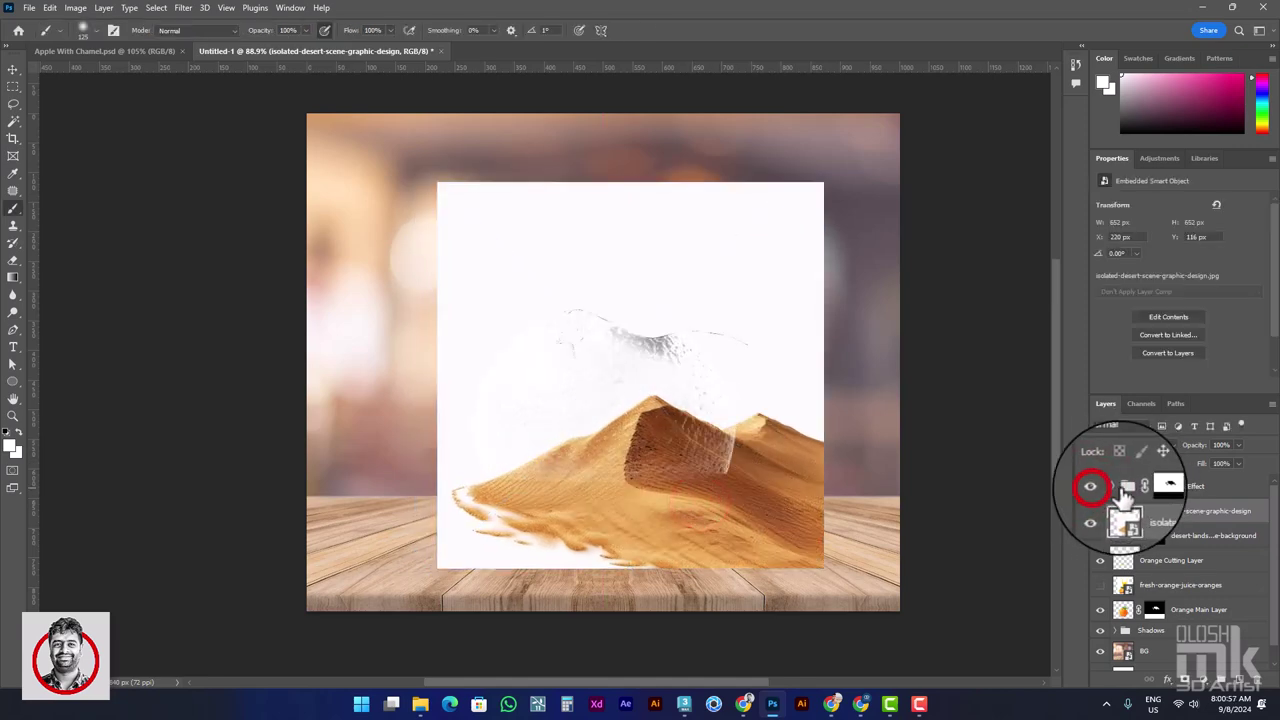
left_click_drag(1104, 550, 1118, 502)
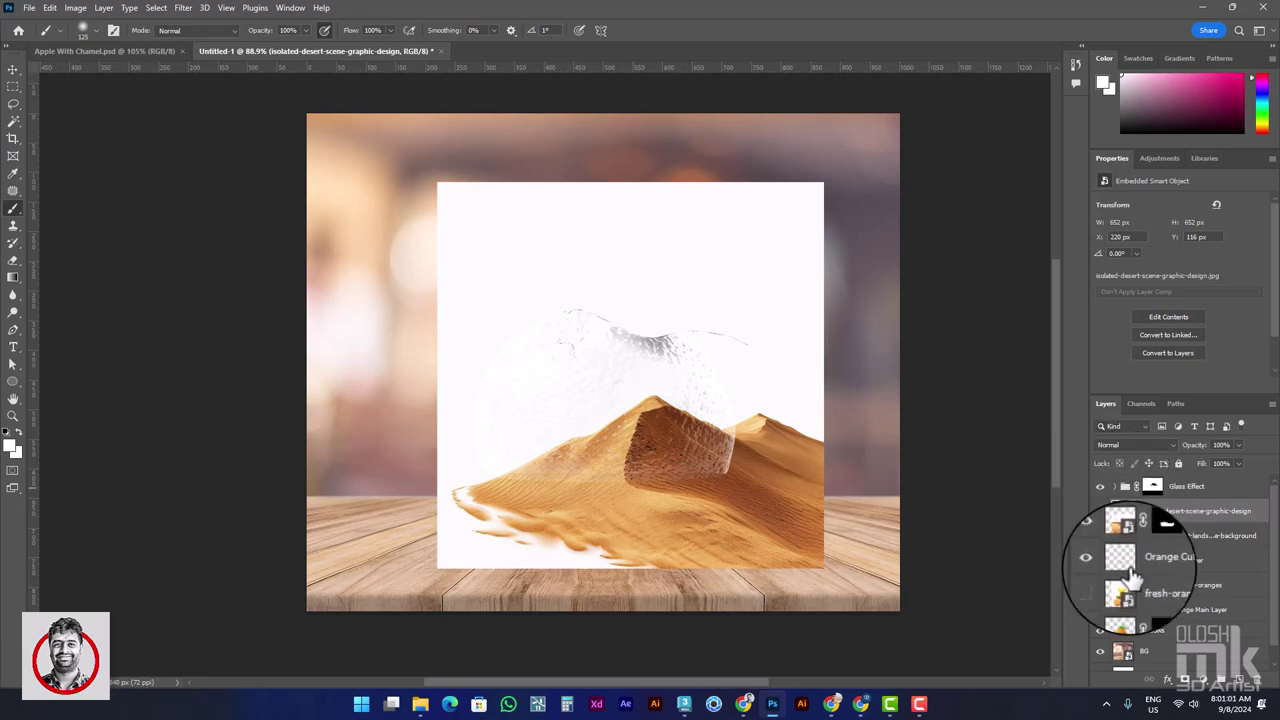
left_click(1118, 610, "ctrl")
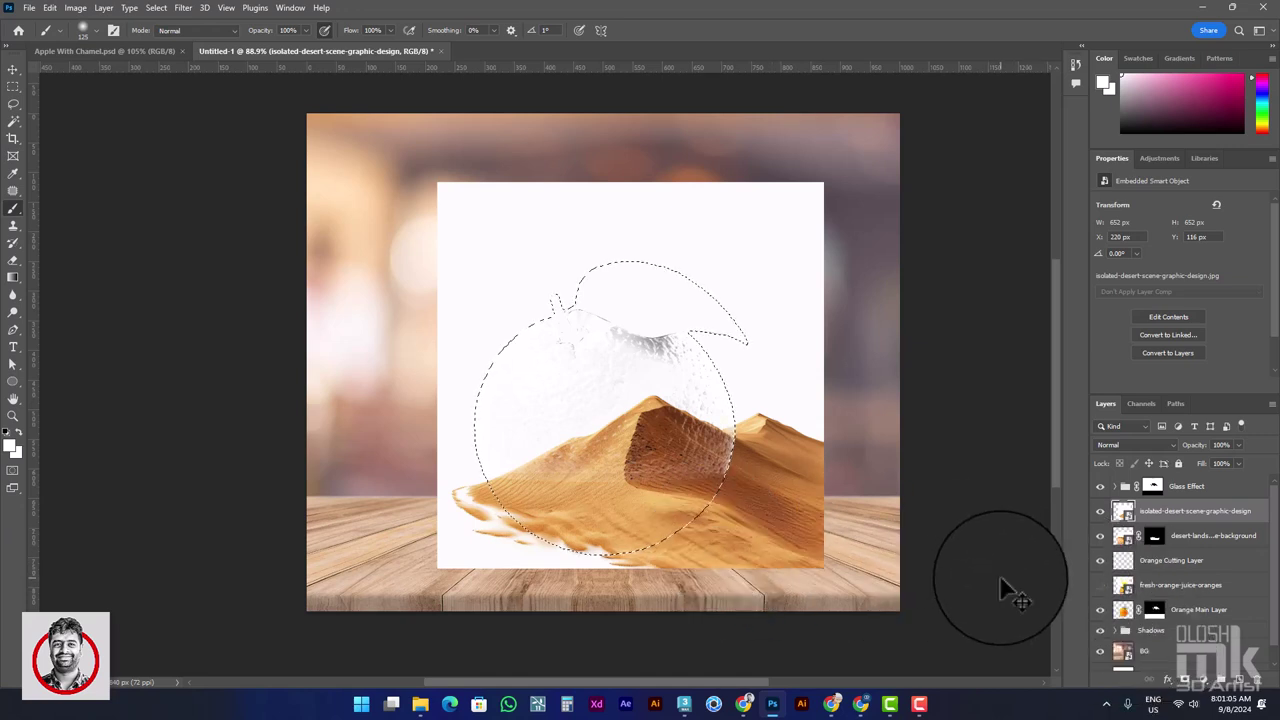
Step: Reposition the semi-transparent desert over the orange, then restore 100% opacity and mask it to the orange's outline
key("ctrl+d")
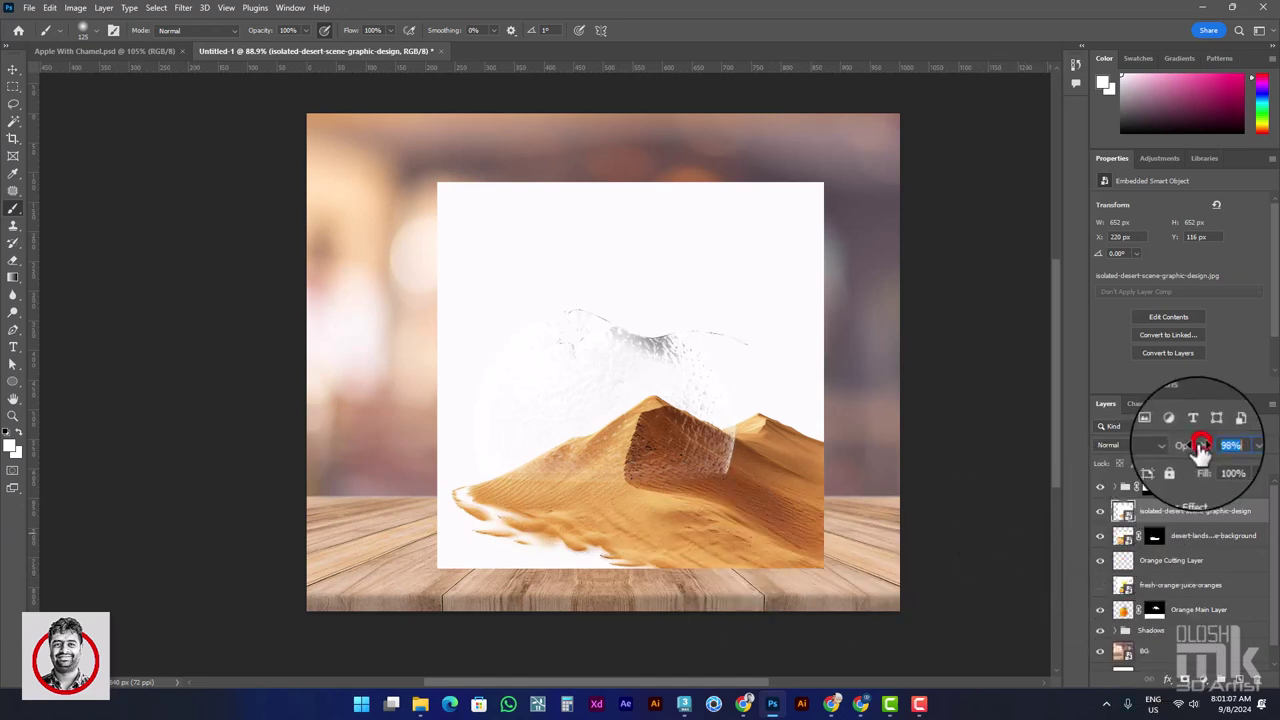
left_click_drag(1200, 447, 1180, 452)
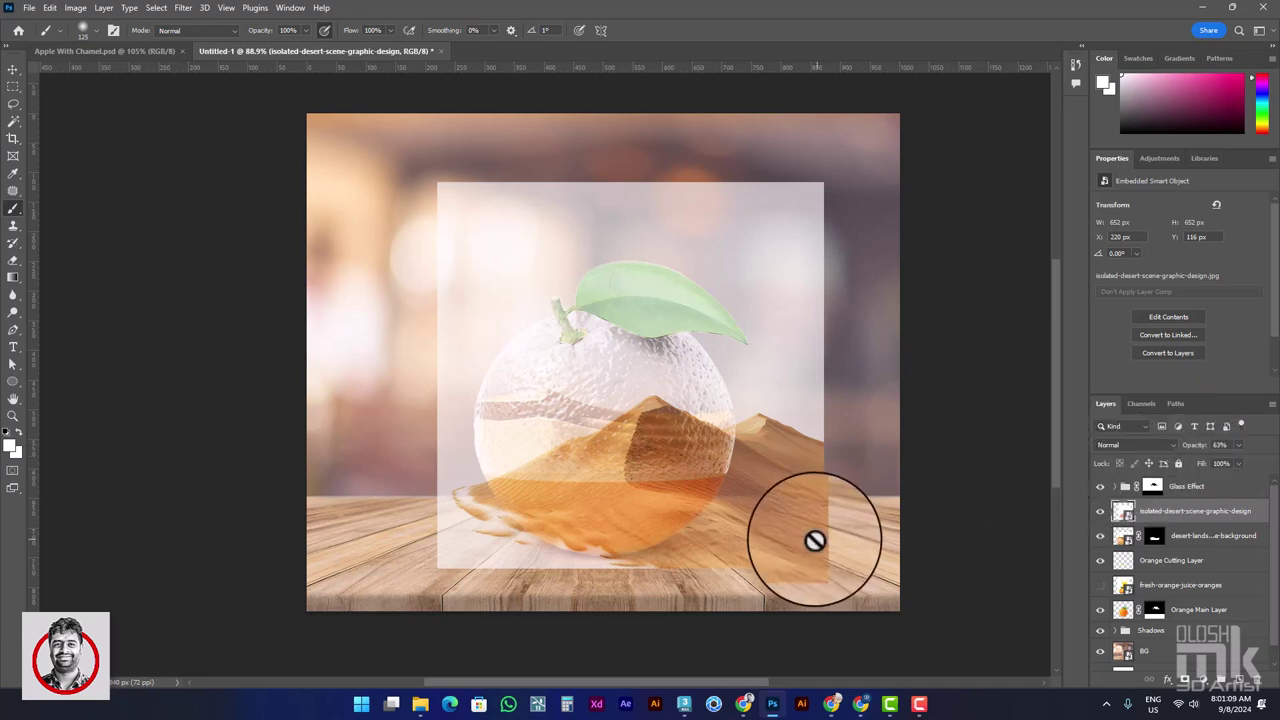
left_click(14, 69)
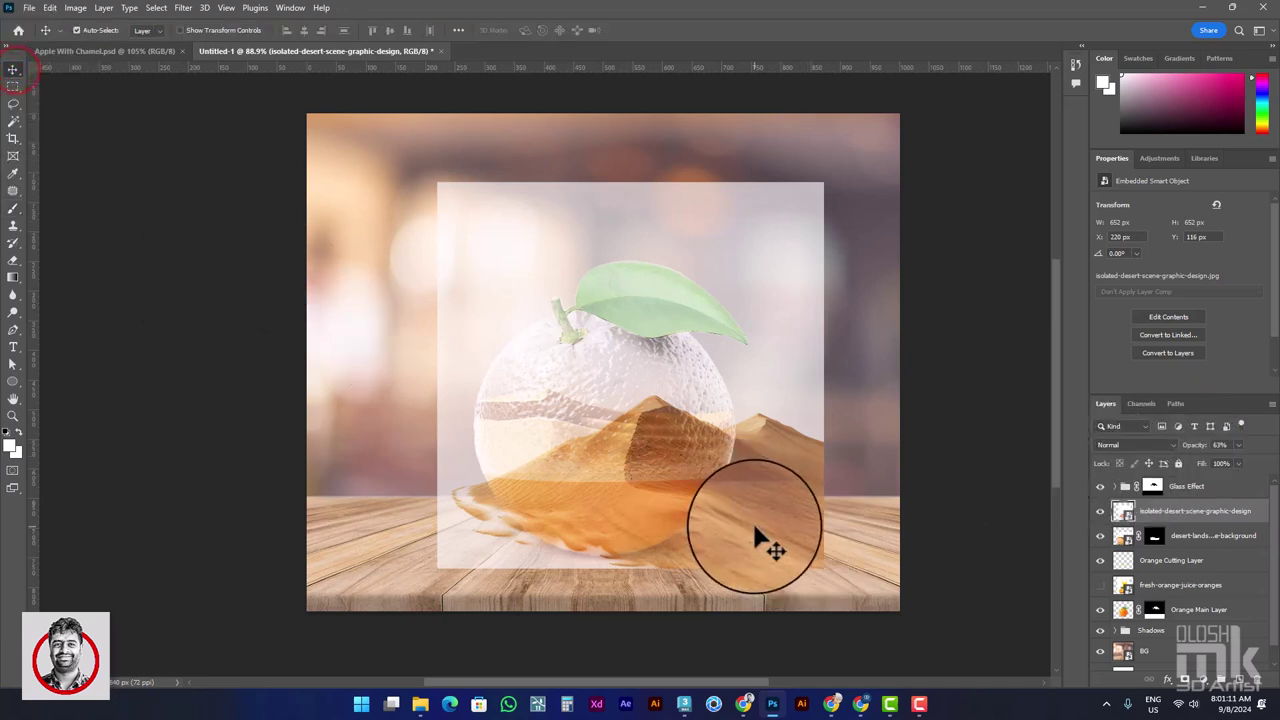
left_click_drag(752, 530, 777, 529)
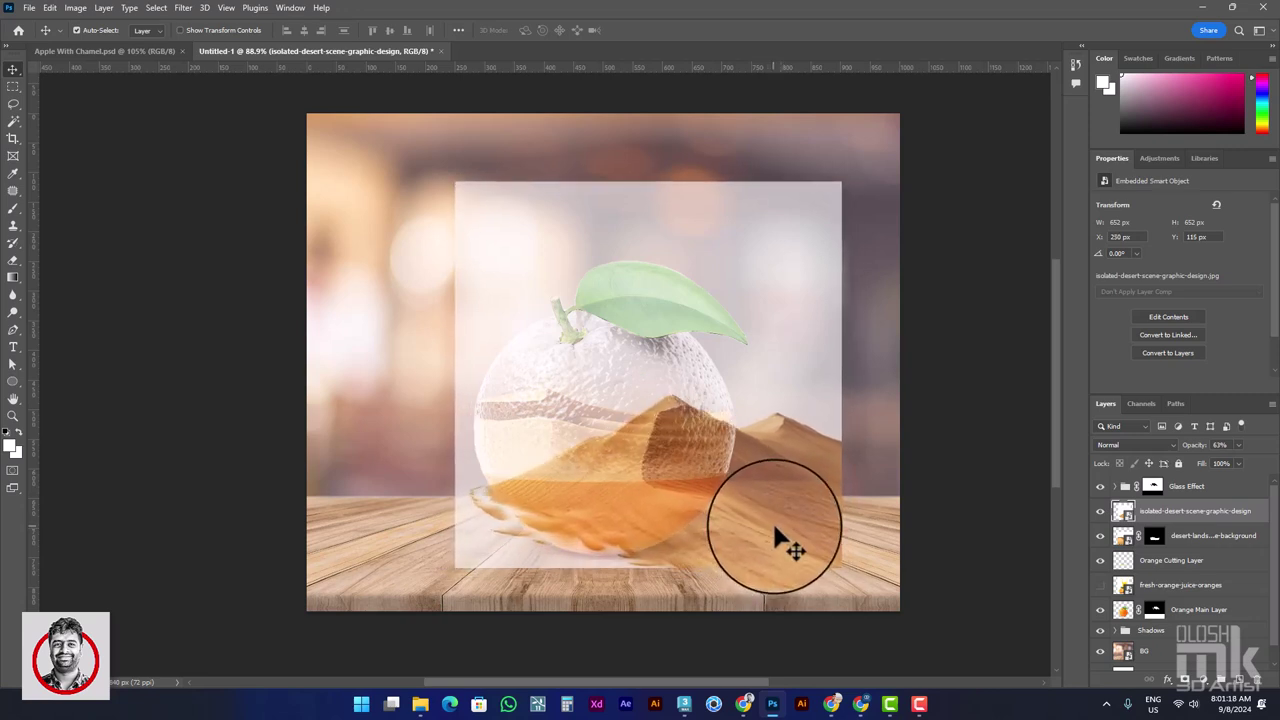
left_click(1123, 610, "ctrl")
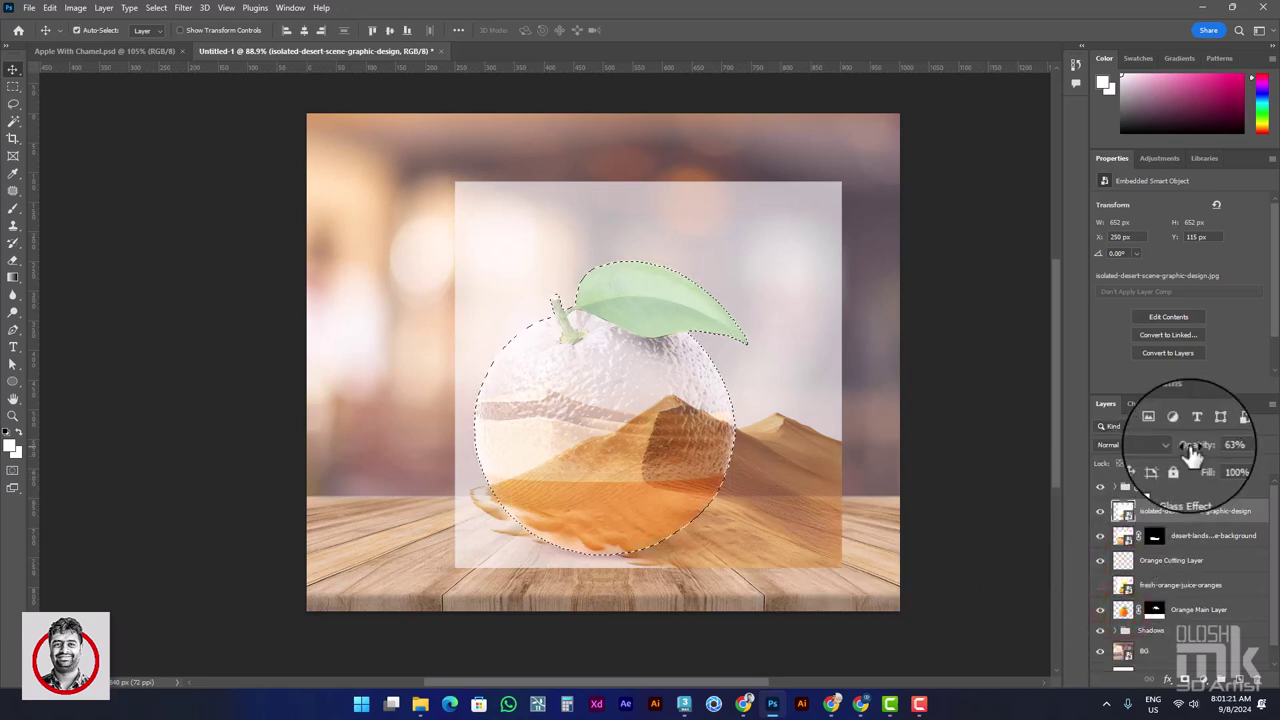
left_click_drag(1268, 452, 1276, 452)
left_click(1185, 683)
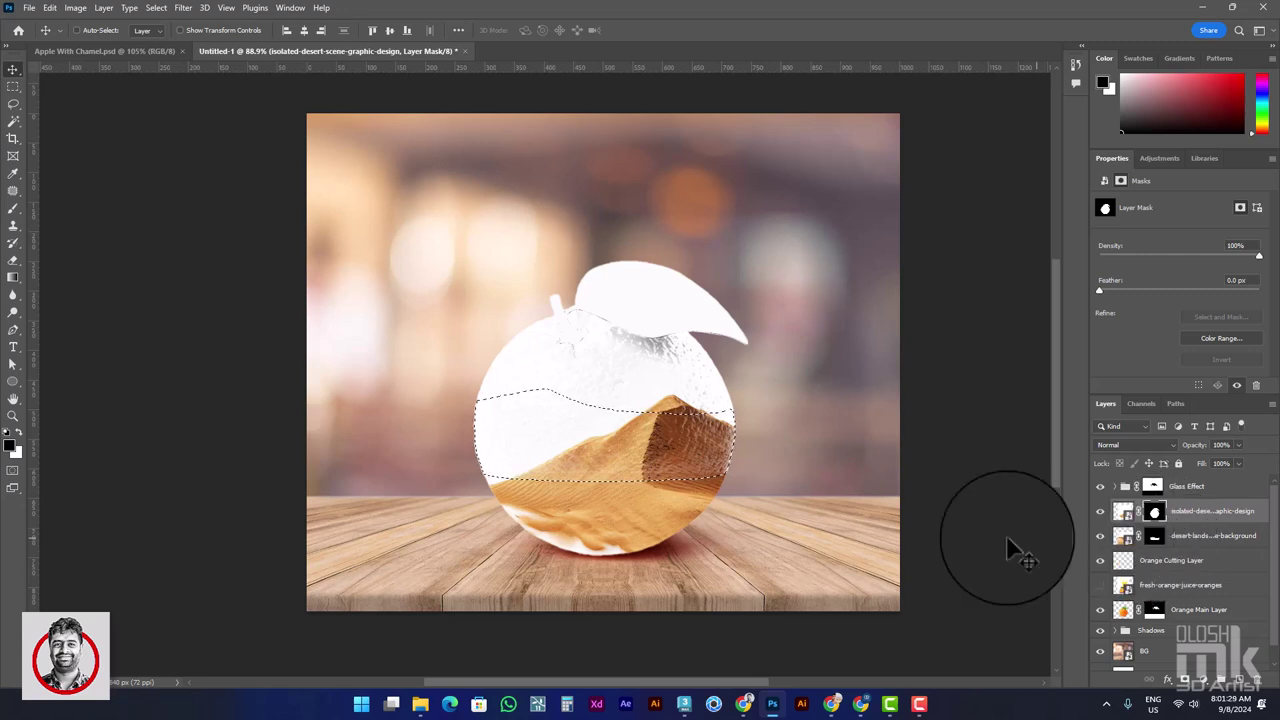
Step: Paint the desert off the orange's bottom on the layer mask and hide the Glass Effect group
left_click(13, 88)
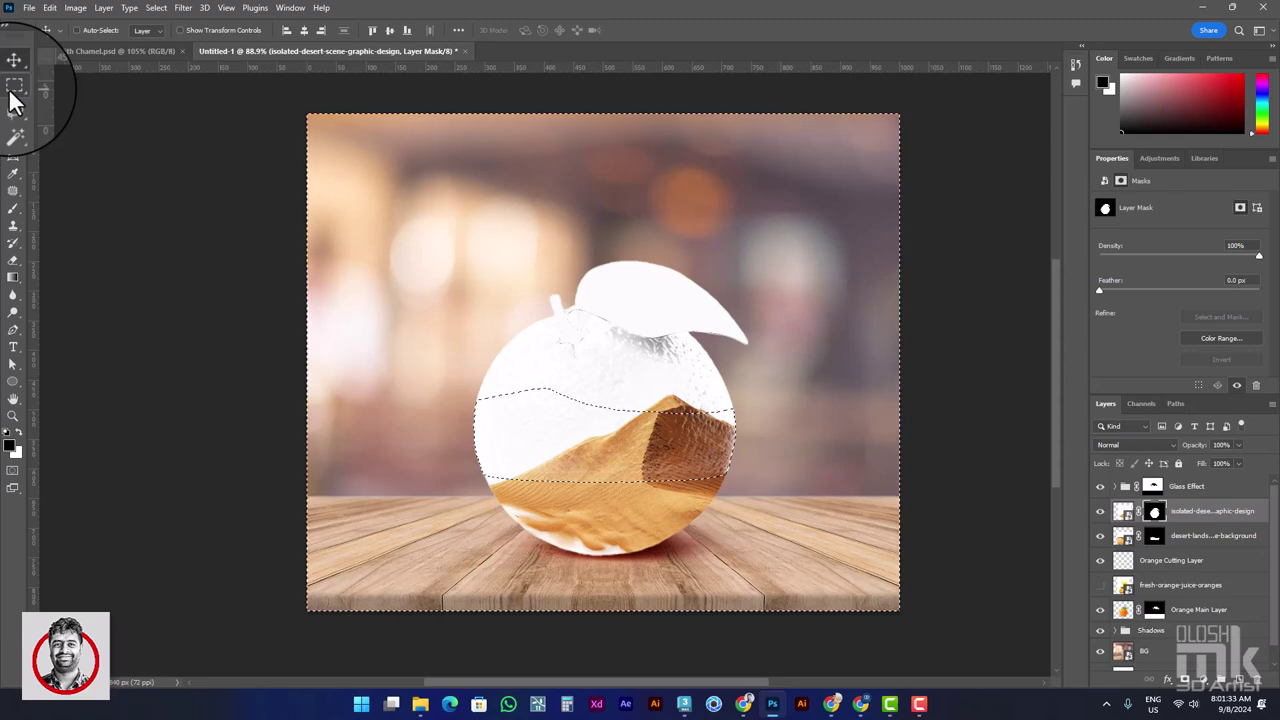
left_click(1154, 511)
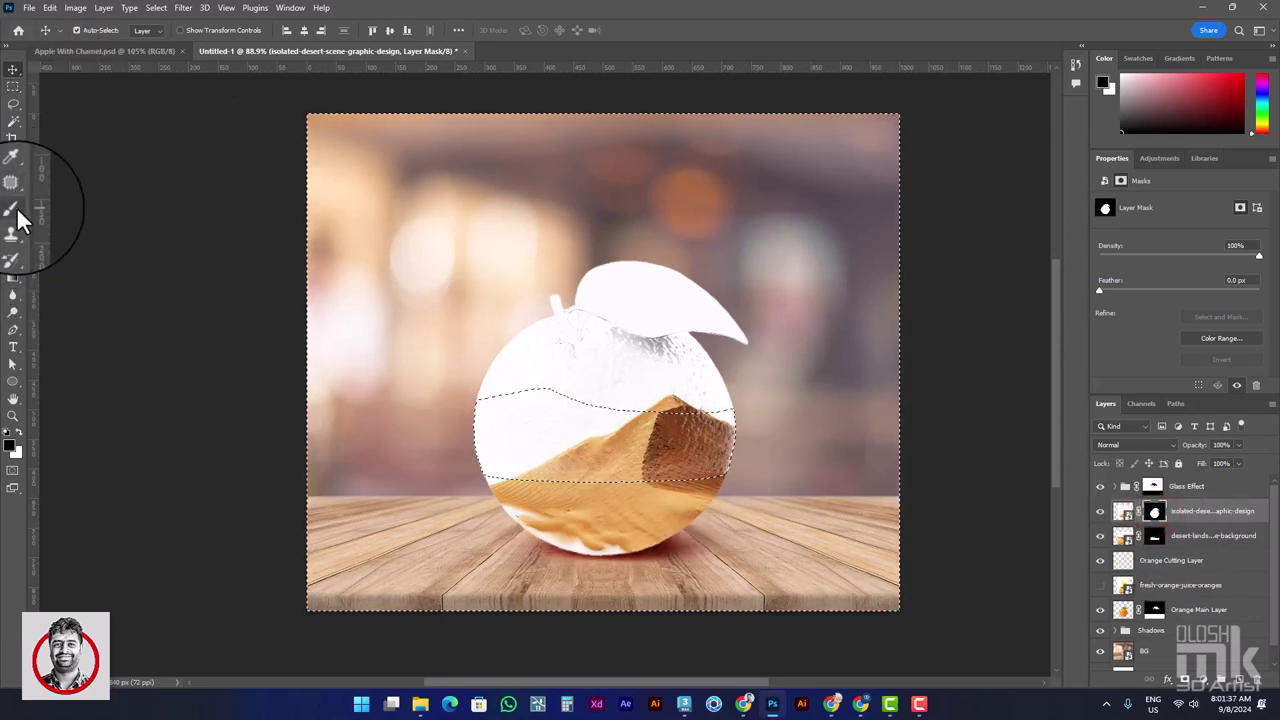
mouse_move(489, 488)
left_mouse_down()
mouse_move(555, 543)
mouse_move(586, 514)
left_mouse_up()
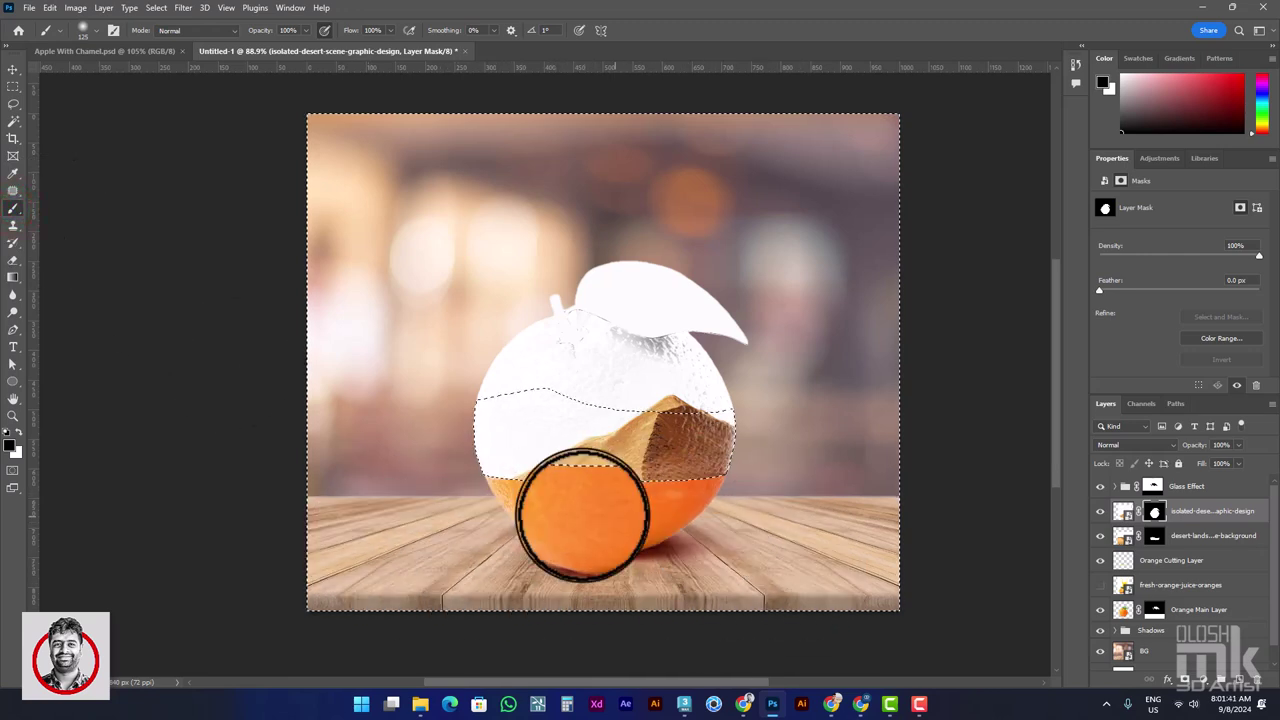
left_click(1100, 487)
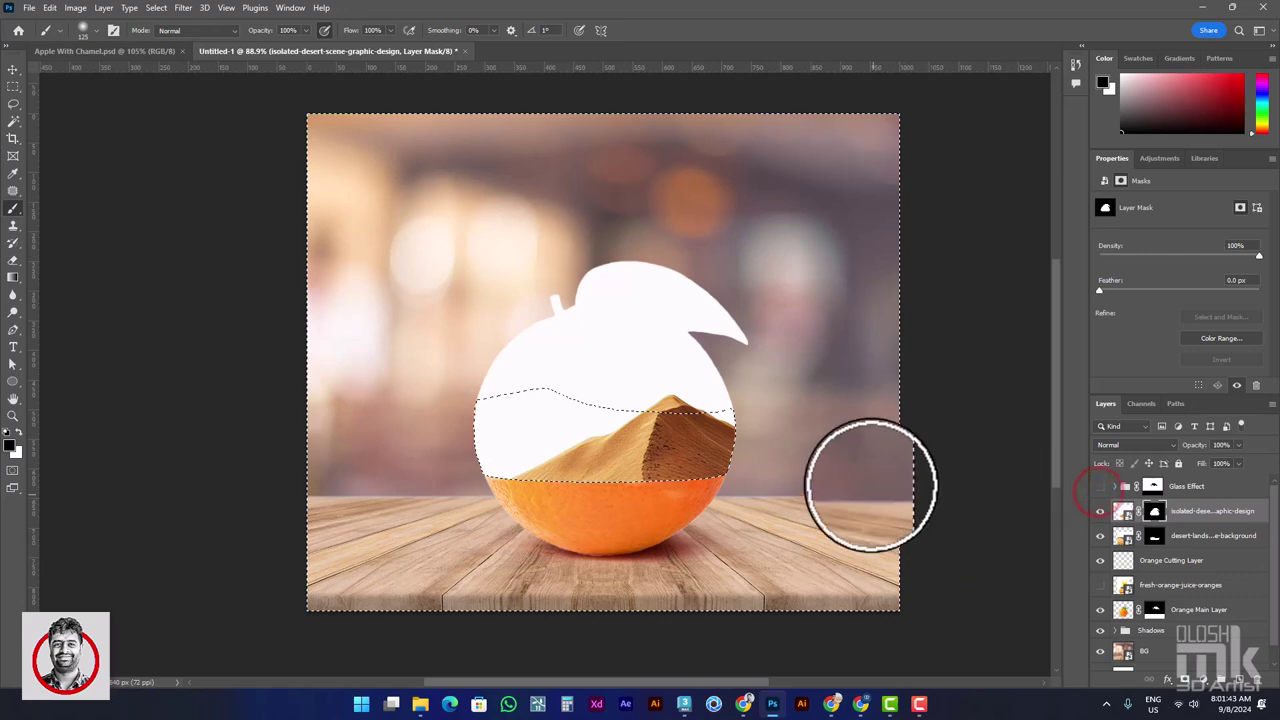
Step: Magic Wand the white sky and brush the mask to reveal the green leaf and stem
left_click(1124, 512)
key("ctrl+d")
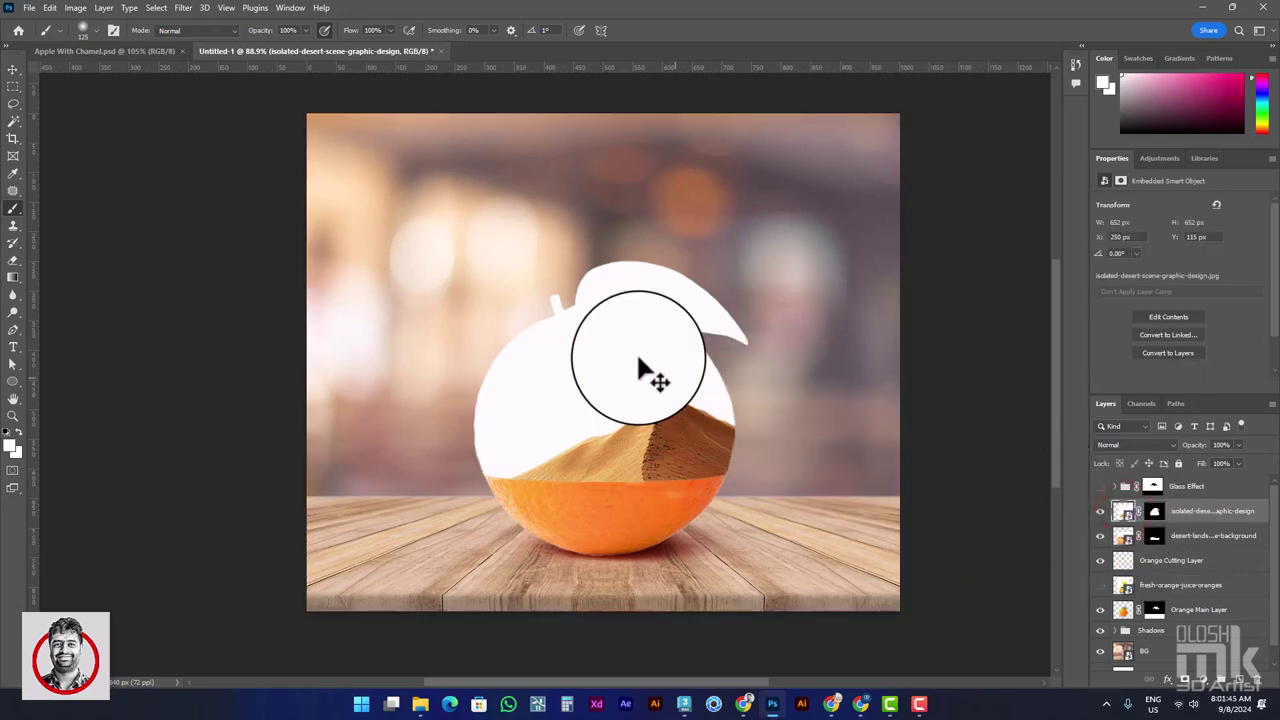
left_click(14, 124)
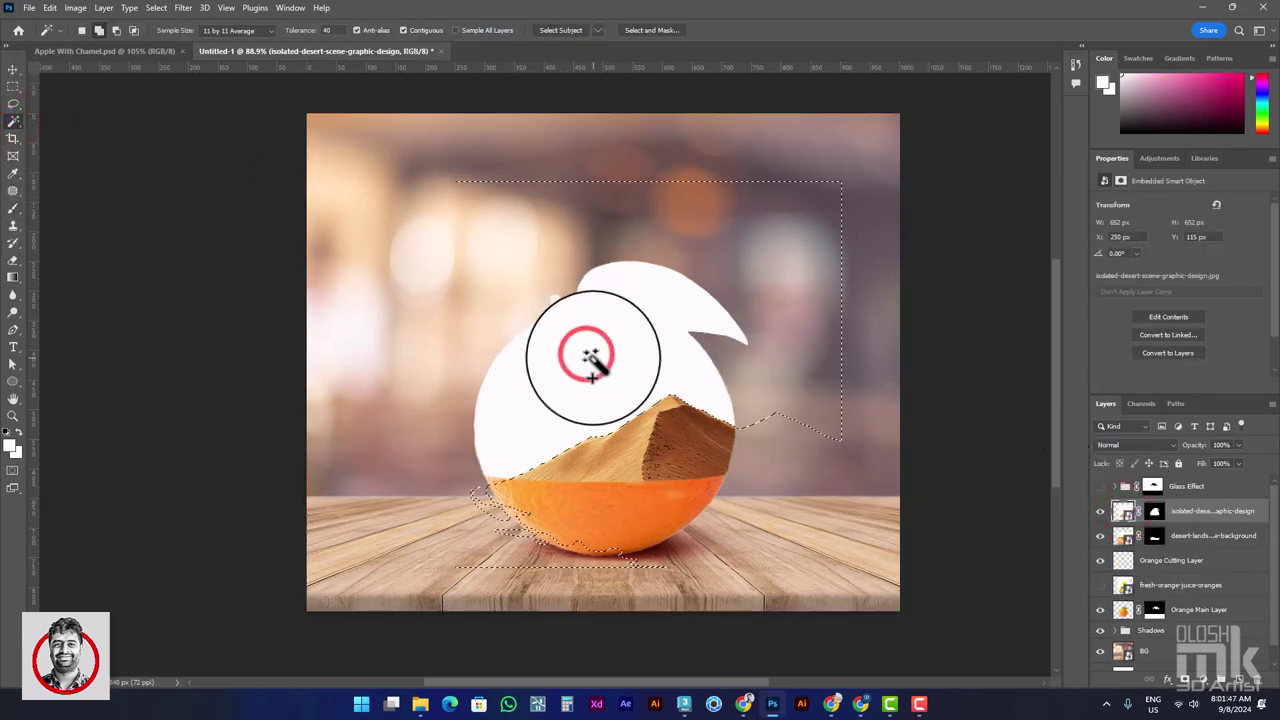
left_click(1154, 512)
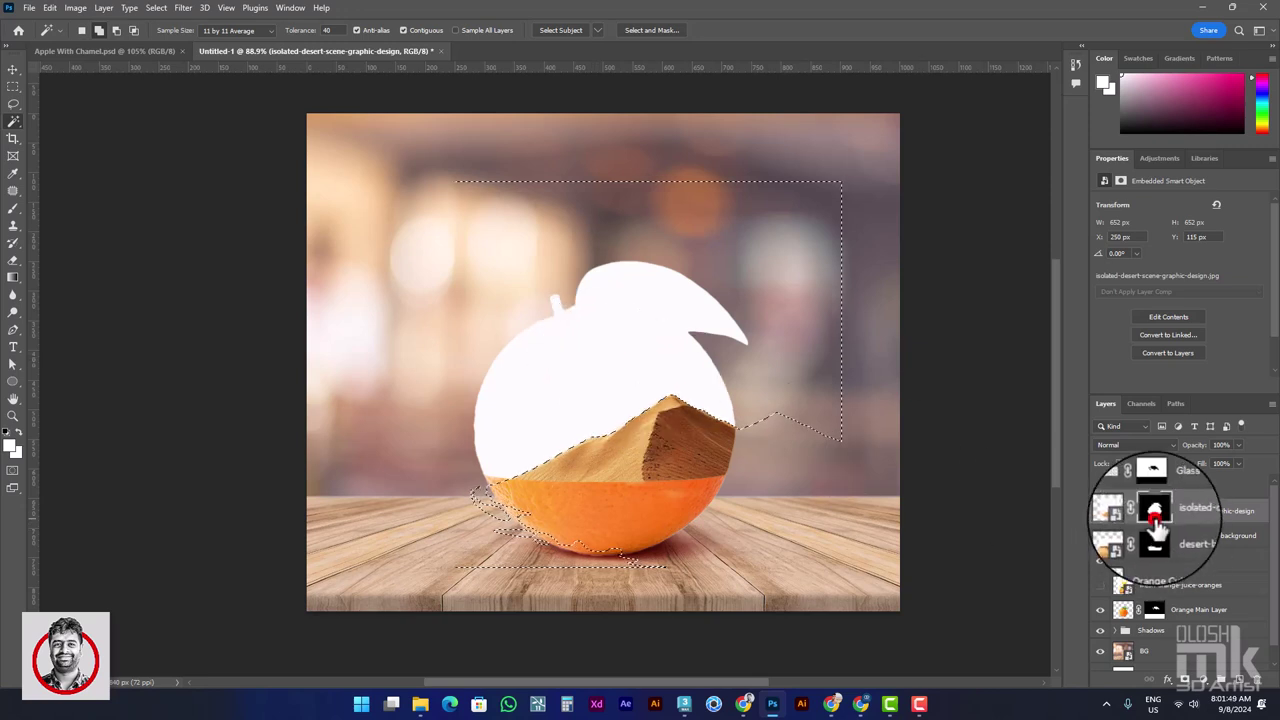
left_click(17, 215)
mouse_move(560, 346)
left_mouse_down()
mouse_move(586, 286)
mouse_move(400, 386)
mouse_move(378, 437)
mouse_move(443, 457)
left_mouse_up()
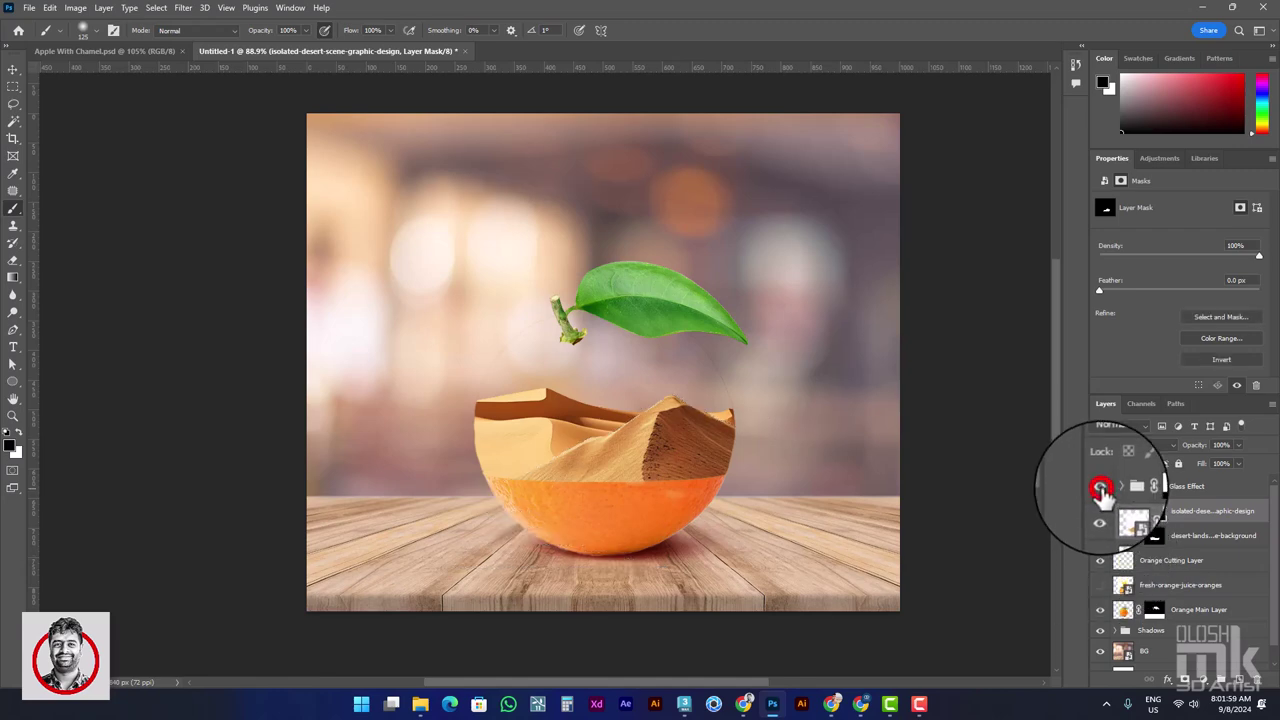
Step: Show the Glass Effect group again and target the isolated desert layer
left_click(1100, 487)
scroll(620, 455, "up", 3)
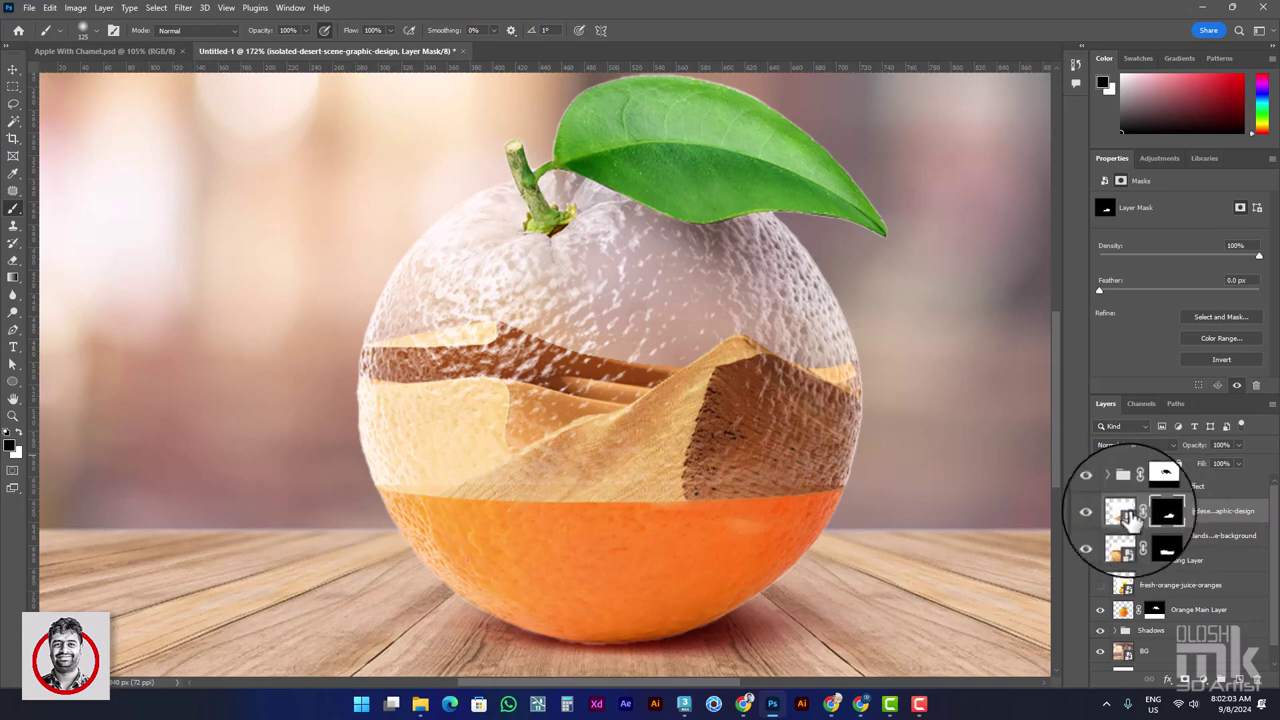
left_click(1125, 515)
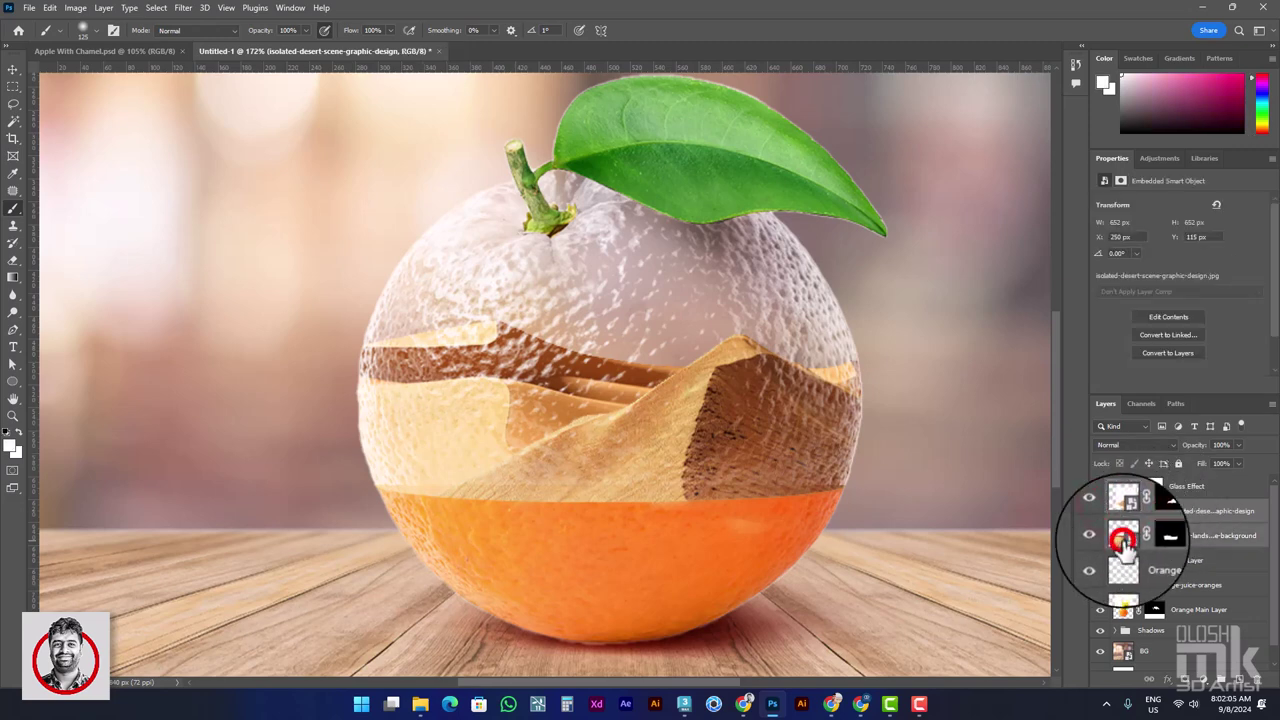
Step: Rasterize both the desert-landscape and isolated desert layers, keeping the mask
right_click(1125, 545)
left_click(1186, 563)
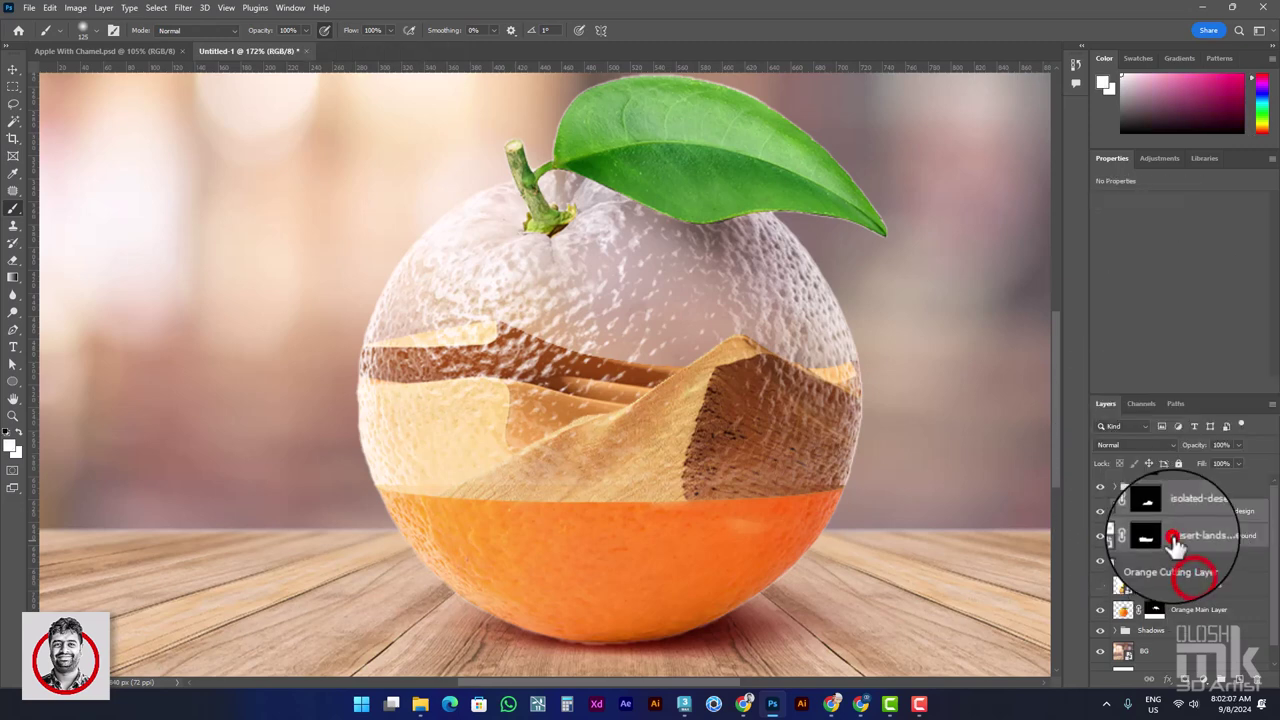
right_click(1176, 538)
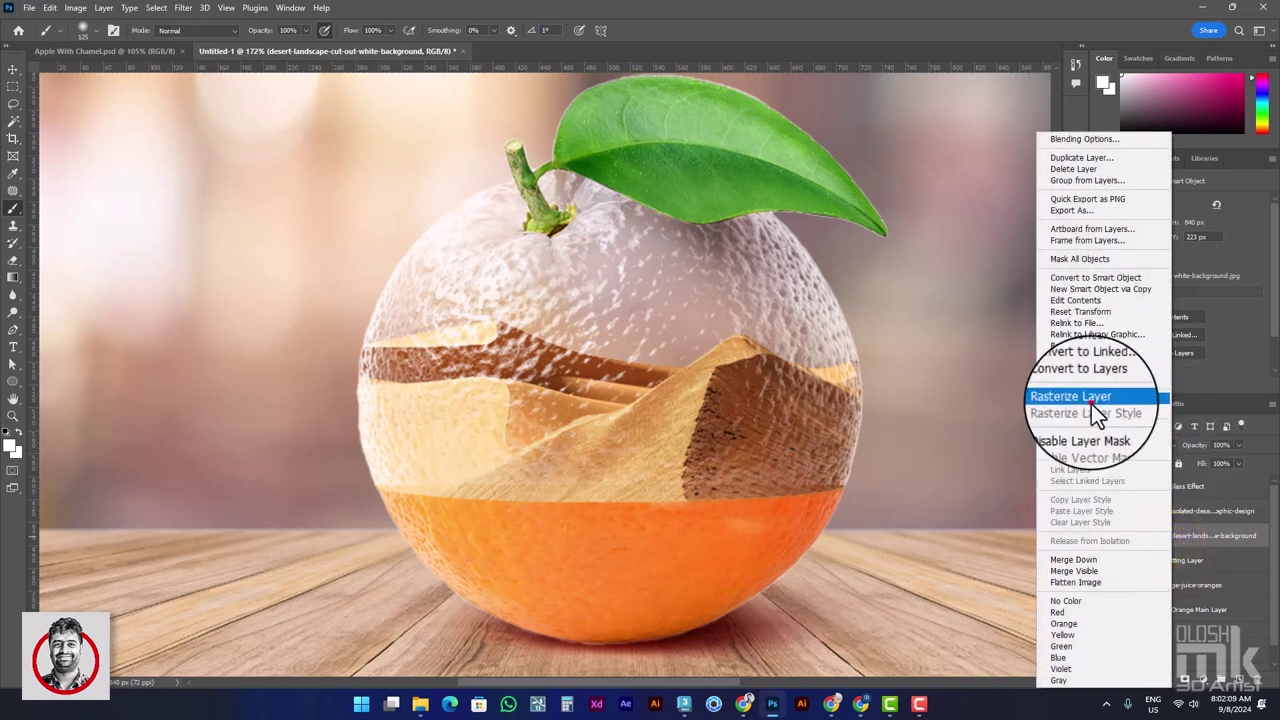
left_click(1097, 396)
right_click(1190, 511)
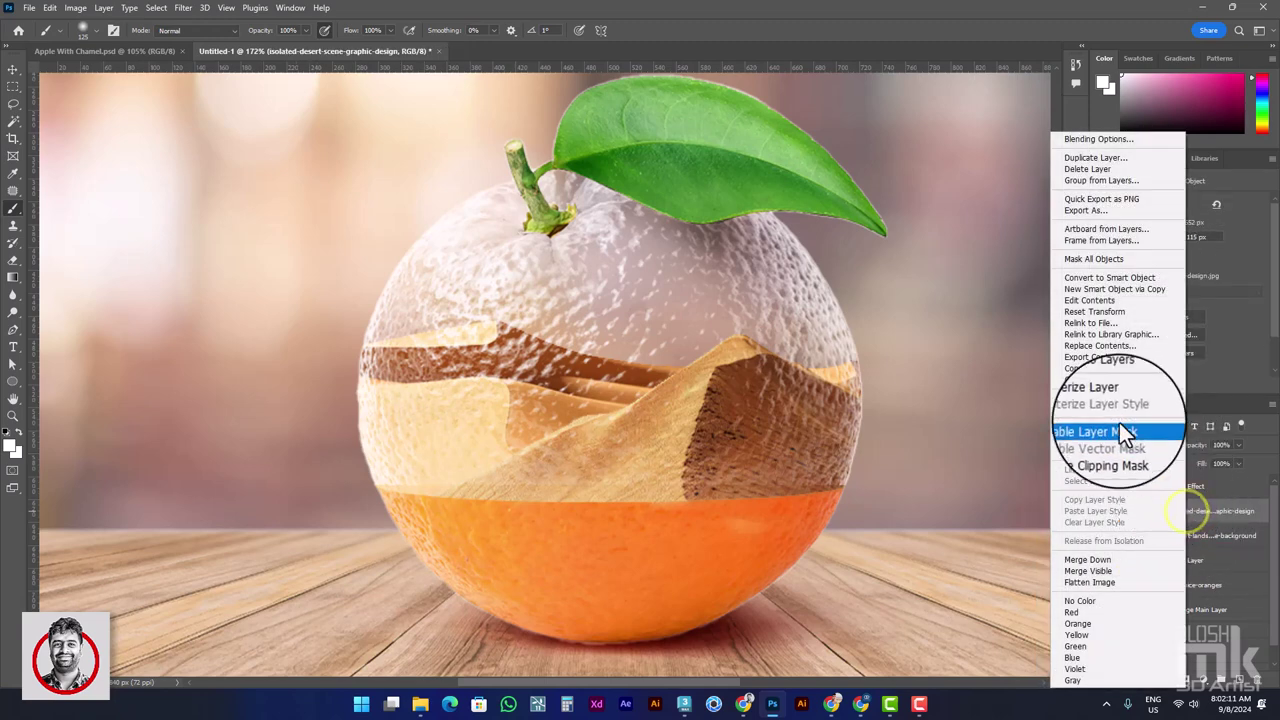
left_click(1105, 390)
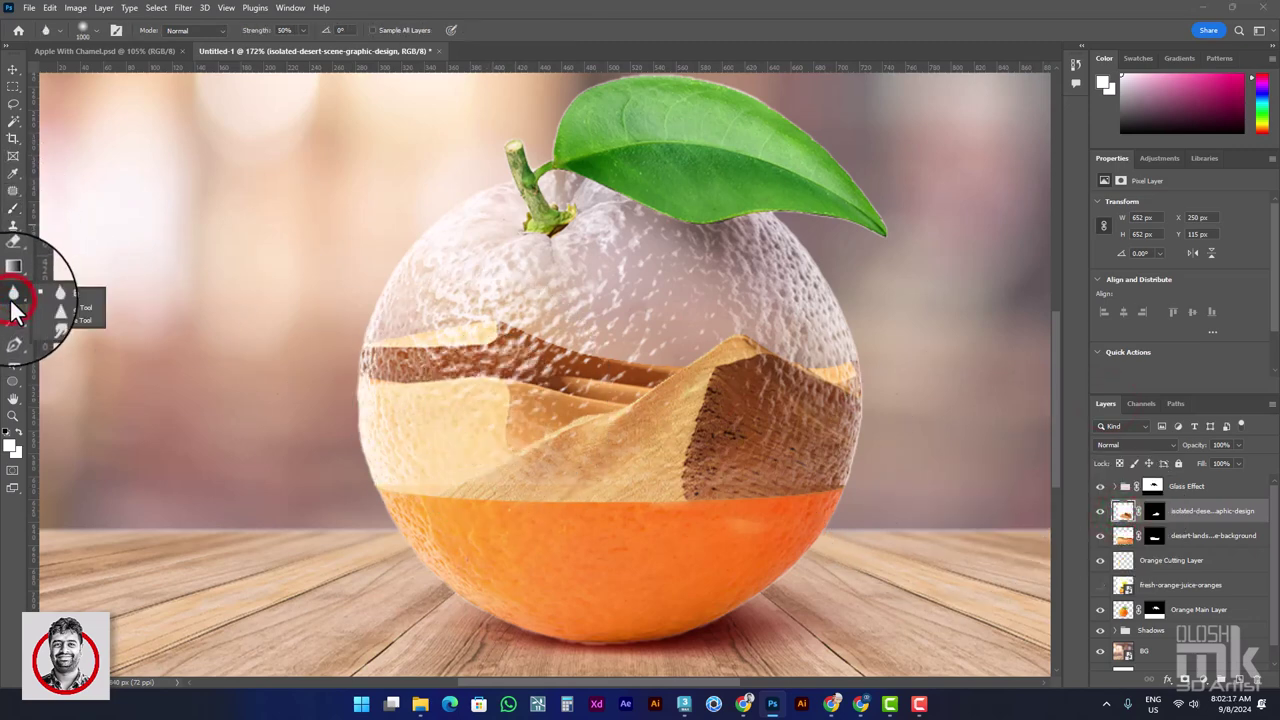
Step: Blur the dune edges on both desert layers with the Blur Tool at 50% strength
left_click(50, 295)
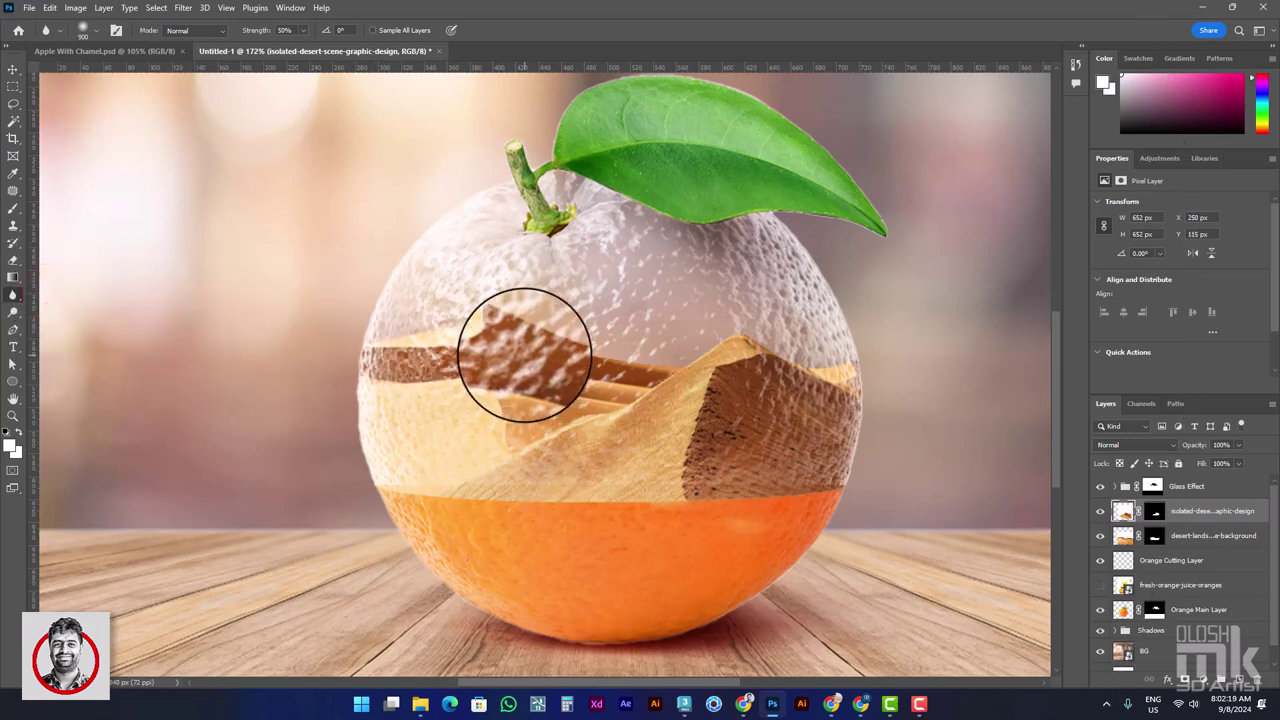
mouse_move(530, 365)
left_mouse_down()
mouse_move(585, 417)
mouse_move(750, 332)
mouse_move(814, 366)
mouse_move(720, 326)
mouse_move(647, 386)
mouse_move(443, 491)
mouse_move(683, 366)
mouse_move(1047, 540)
left_mouse_up()
left_click(1123, 535)
mouse_move(492, 314)
left_mouse_down()
mouse_move(616, 352)
mouse_move(514, 320)
mouse_move(330, 342)
left_mouse_up()
mouse_move(543, 331)
left_mouse_down()
mouse_move(714, 363)
mouse_move(866, 363)
mouse_move(829, 346)
mouse_move(540, 357)
mouse_move(880, 357)
mouse_move(431, 337)
mouse_move(329, 409)
mouse_move(357, 323)
mouse_move(466, 309)
mouse_move(560, 423)
mouse_move(531, 371)
mouse_move(512, 428)
left_mouse_up()
left_click(13, 70)
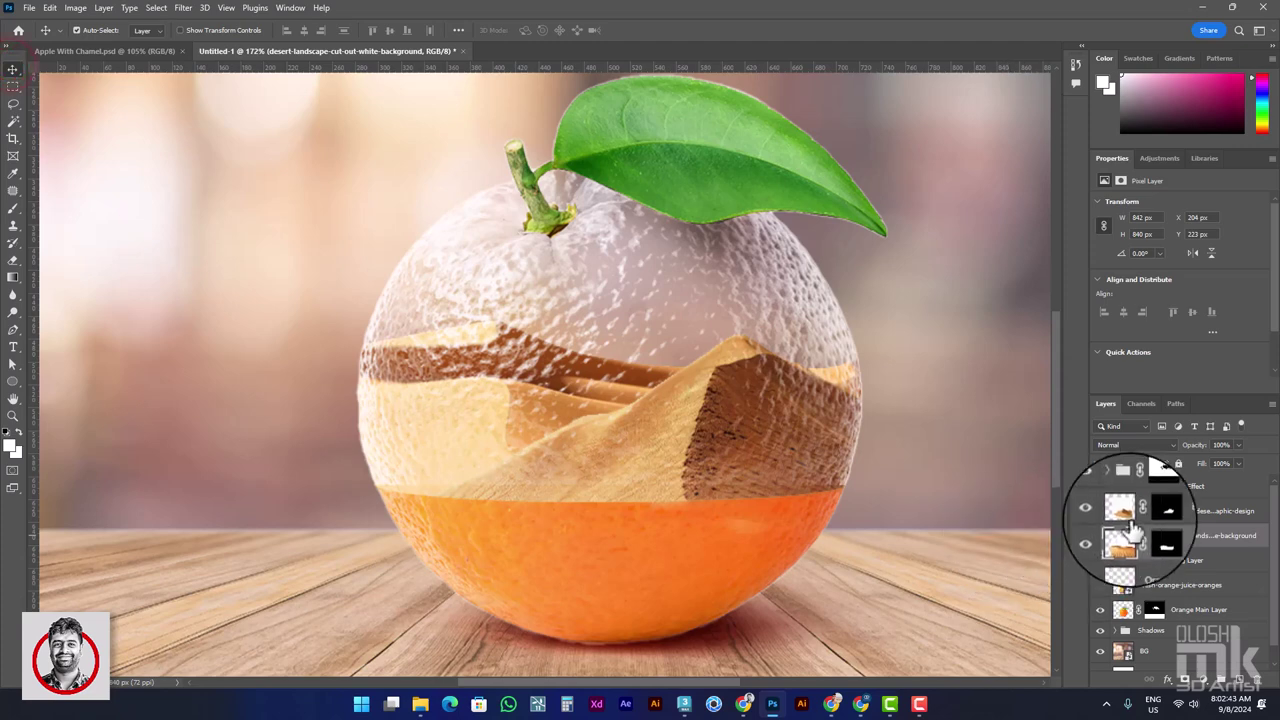
Step: Place the camel photo as an embedded image and shift it up slightly
left_click(29, 9)
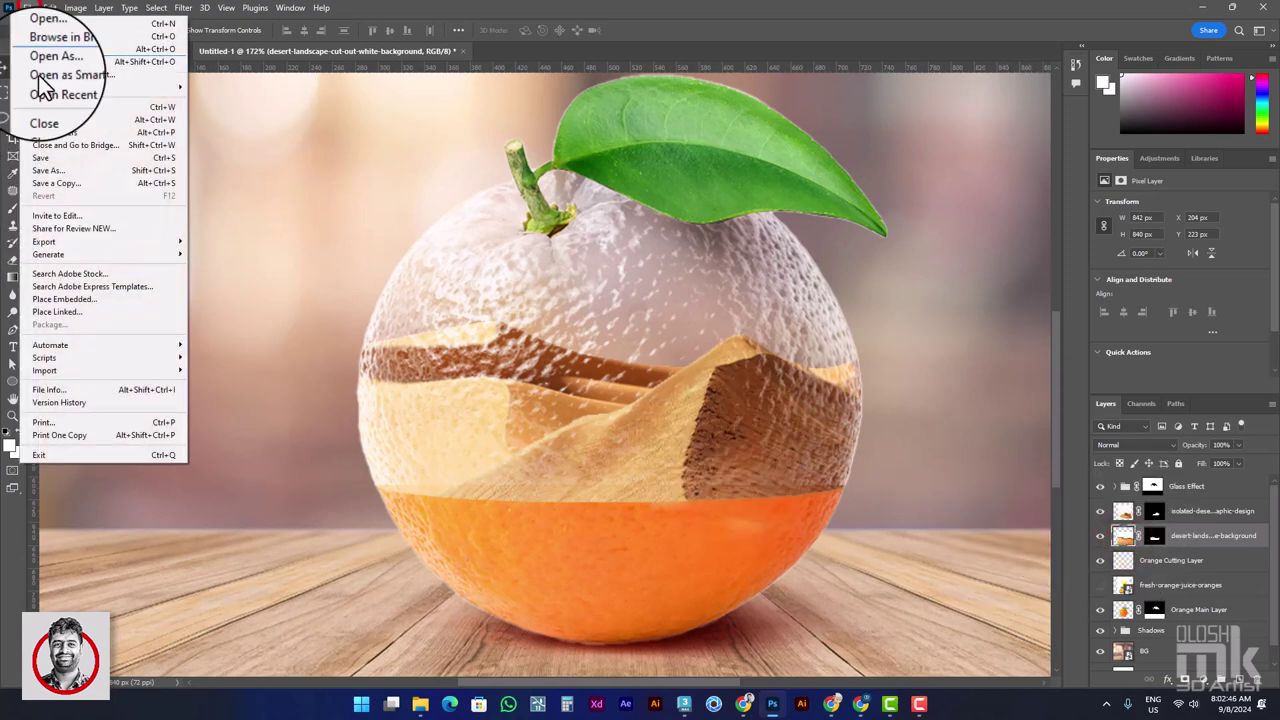
left_click(63, 300)
double_click(158, 126)
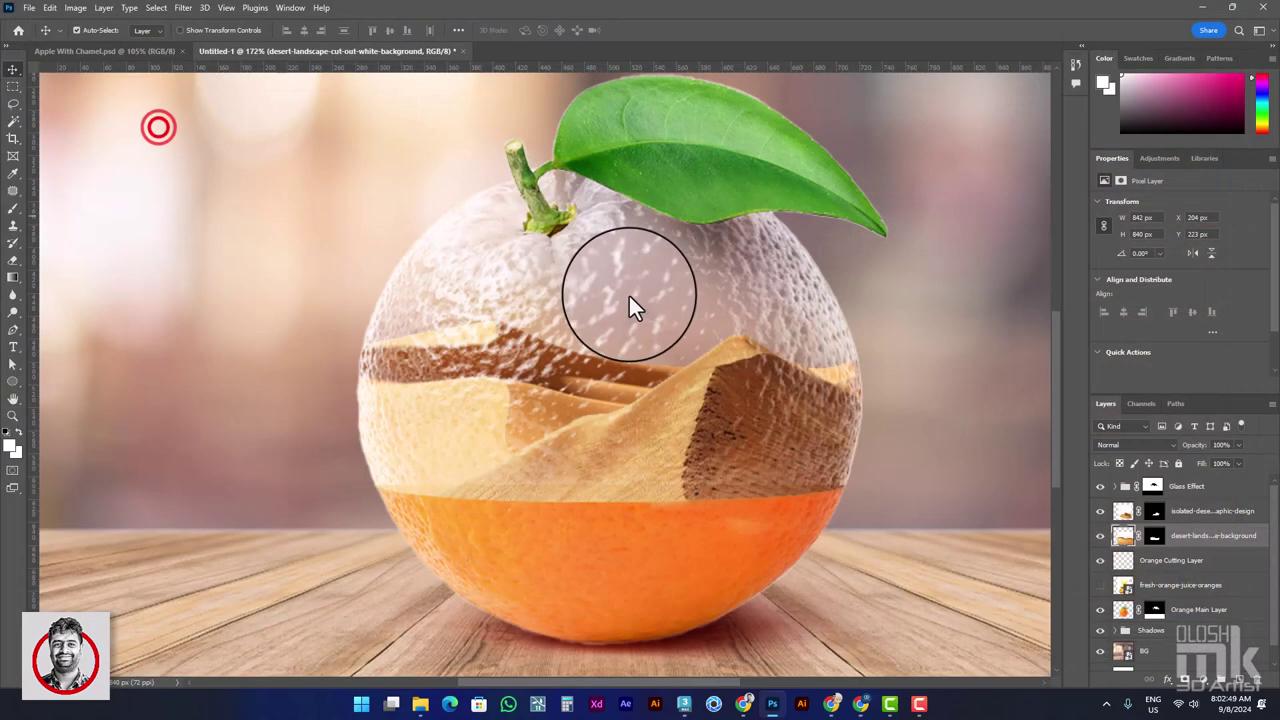
double_click(268, 200)
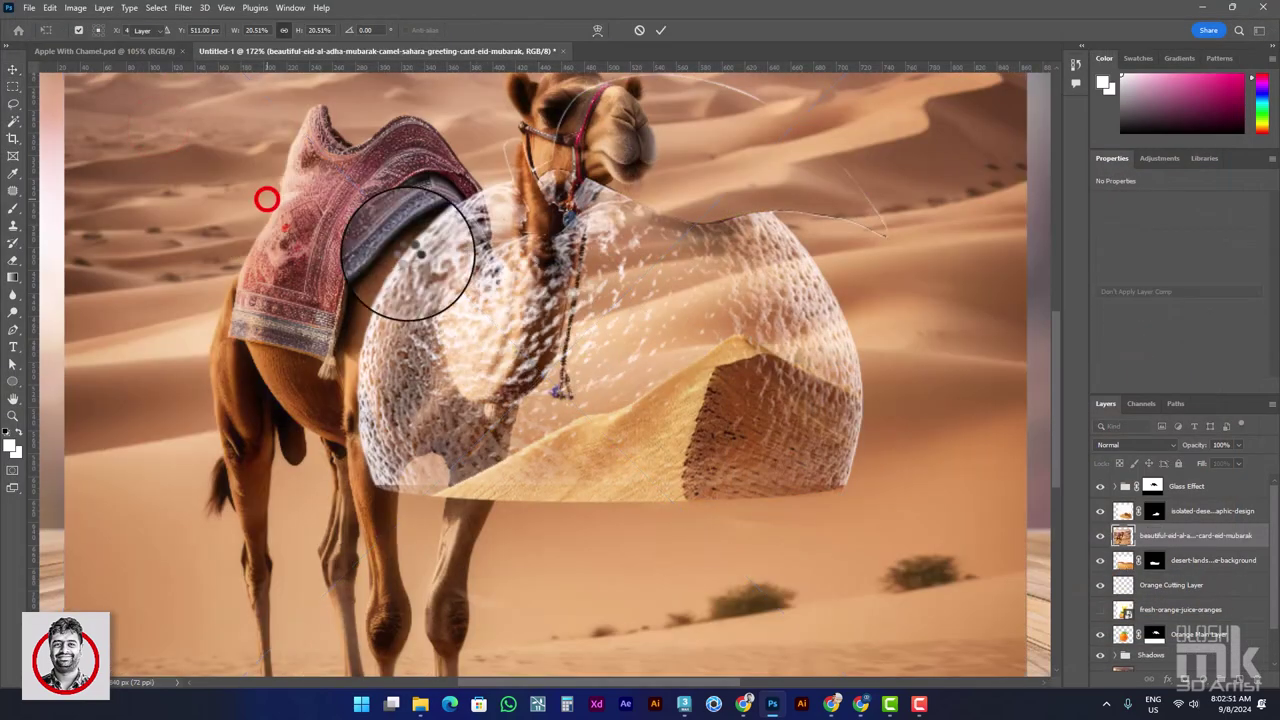
left_click(1100, 536)
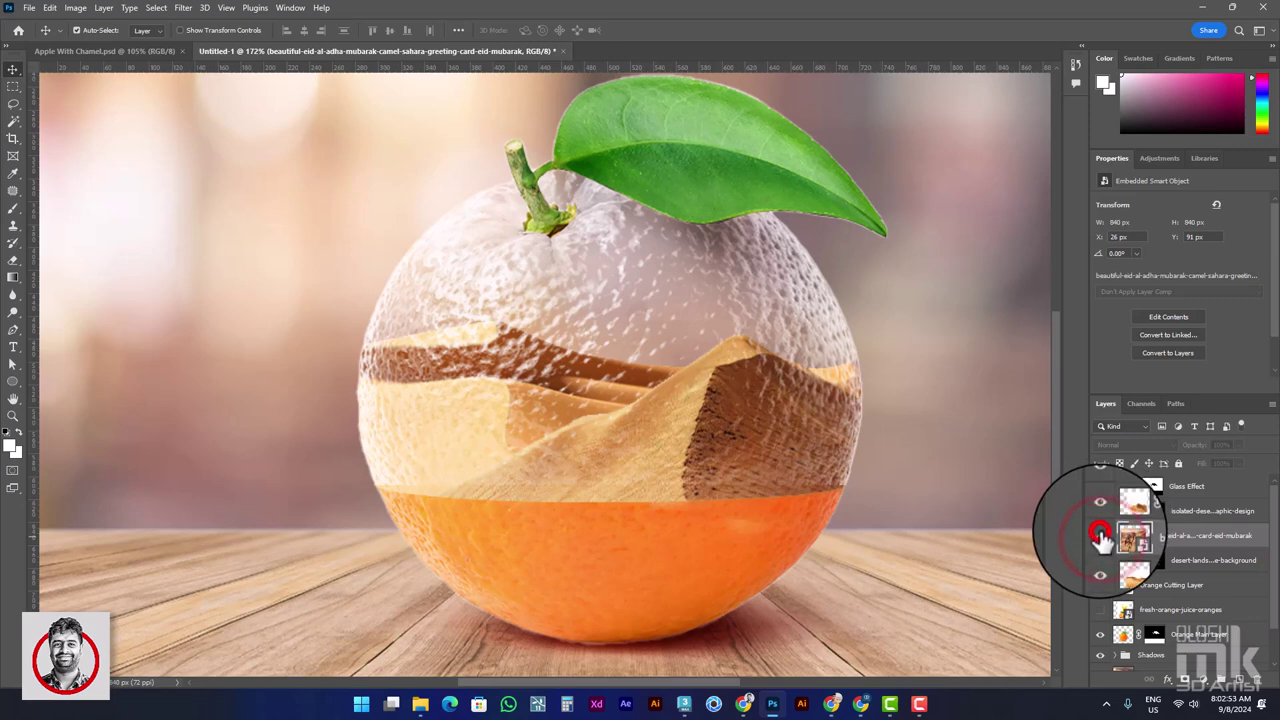
left_click(1100, 536)
left_click(1100, 486)
scroll(480, 450, "down", 3)
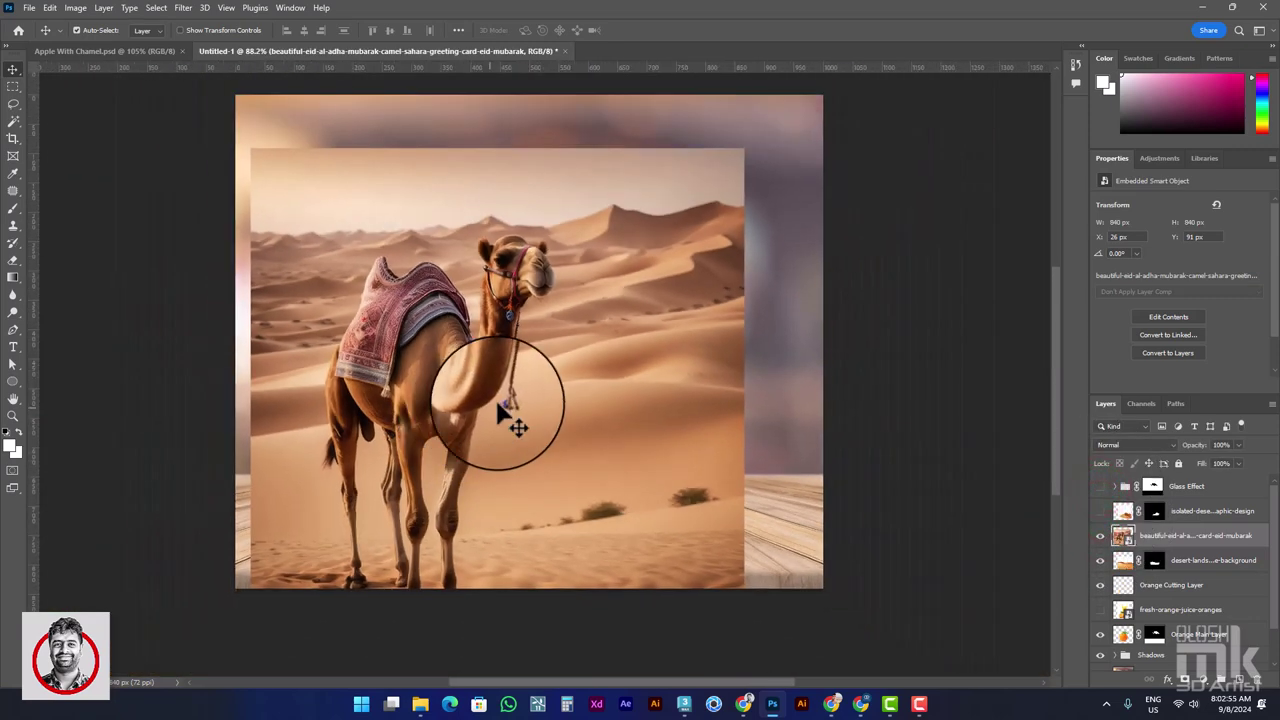
left_click_drag(340, 248, 355, 186)
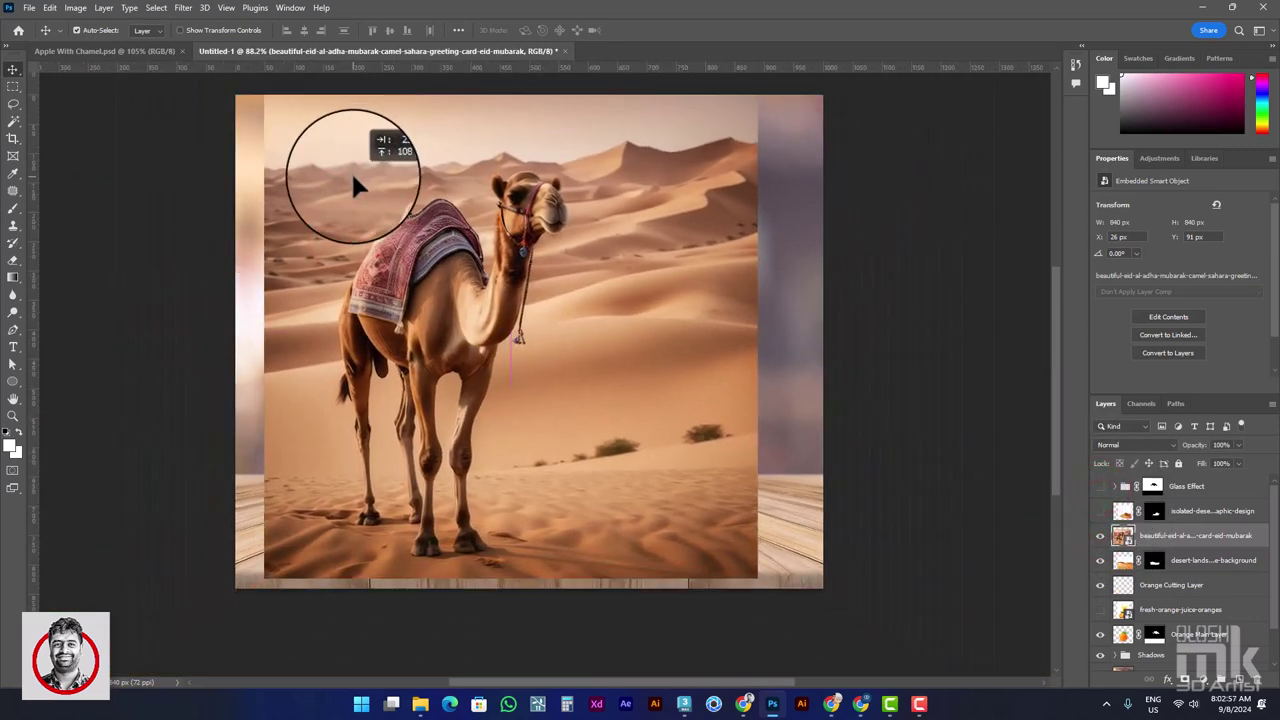
Step: Select the camel with Object Selection, hide its source photo and target the camel cutout layer
left_click(58, 121)
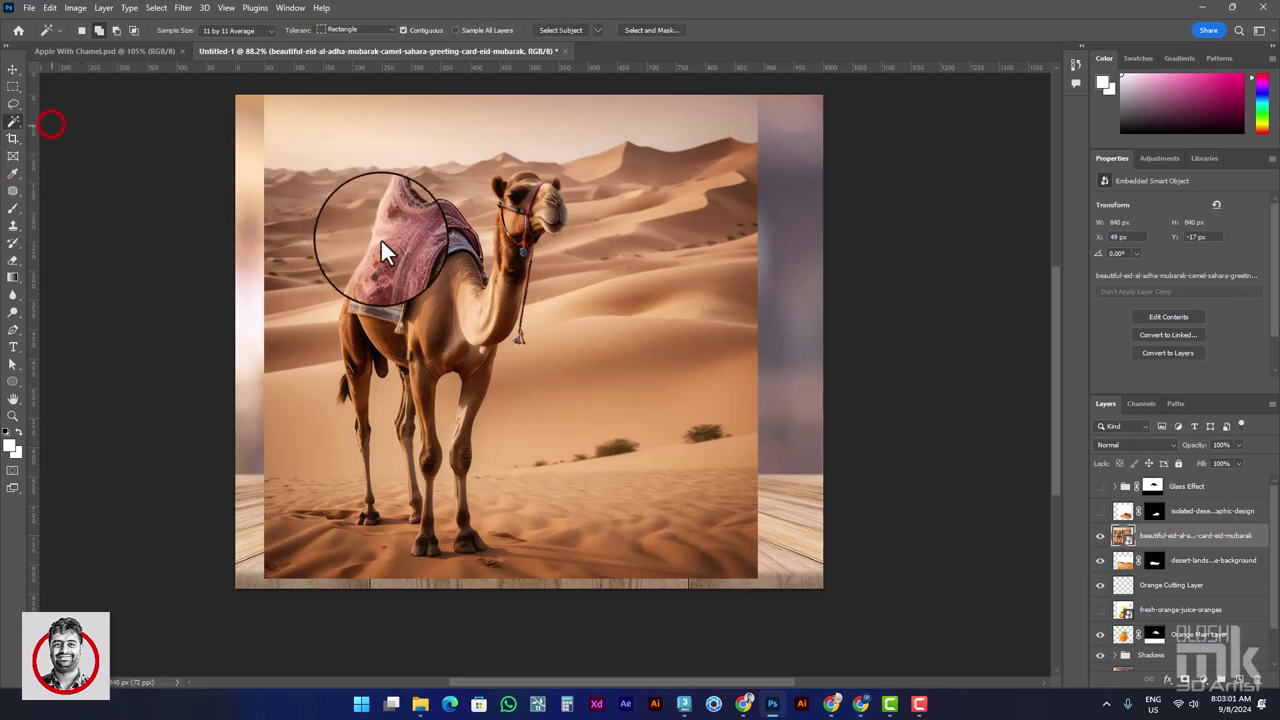
left_click(434, 288)
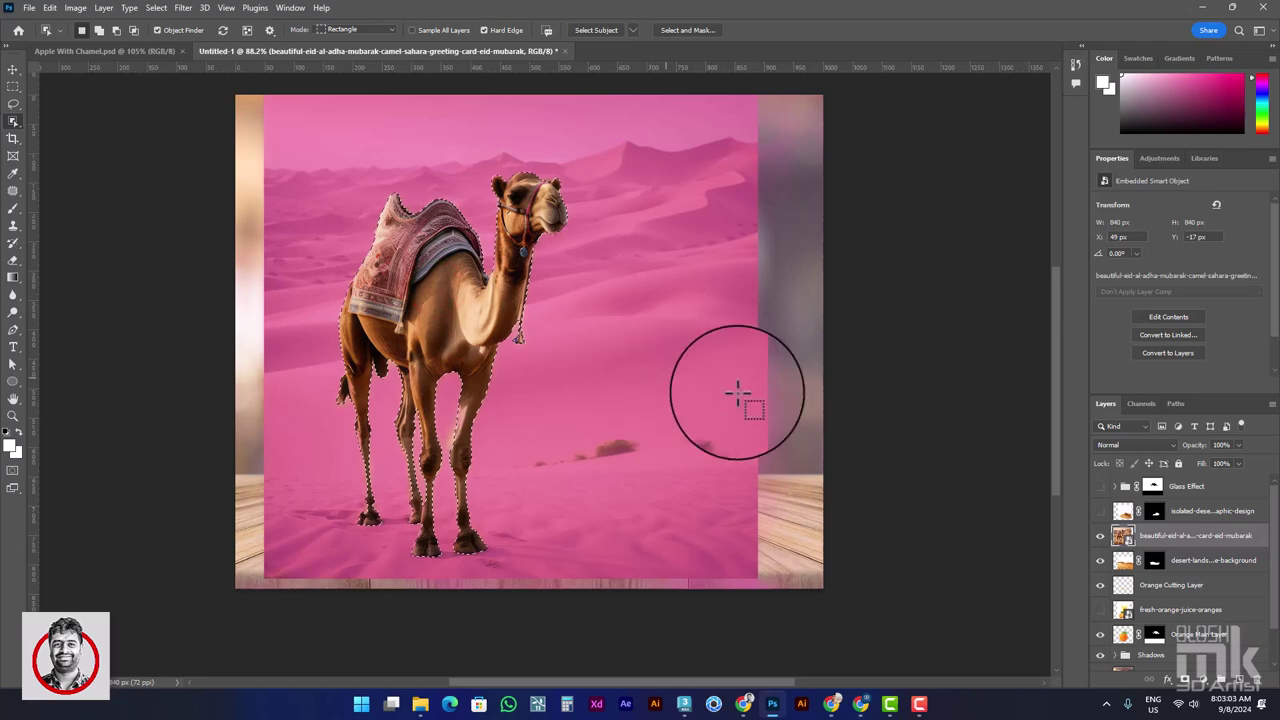
left_click(1122, 565, "ctrl")
left_click(1098, 562)
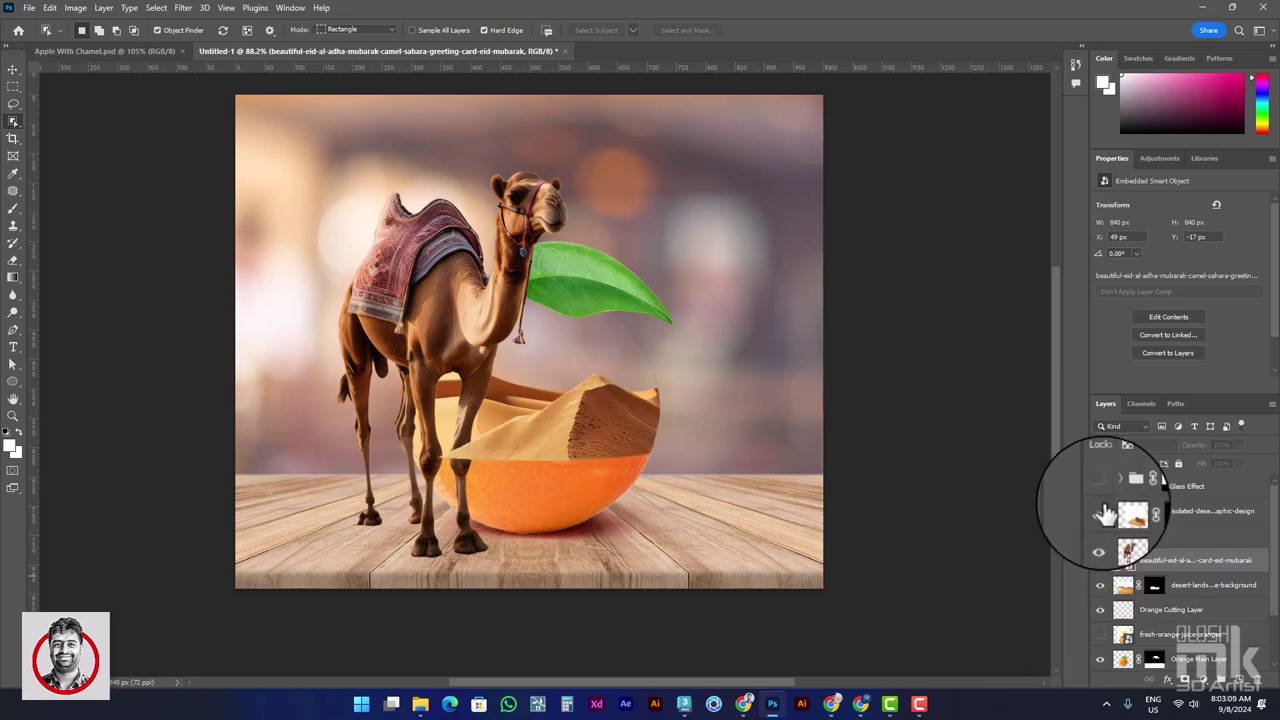
left_click(1100, 489)
left_click(1124, 538)
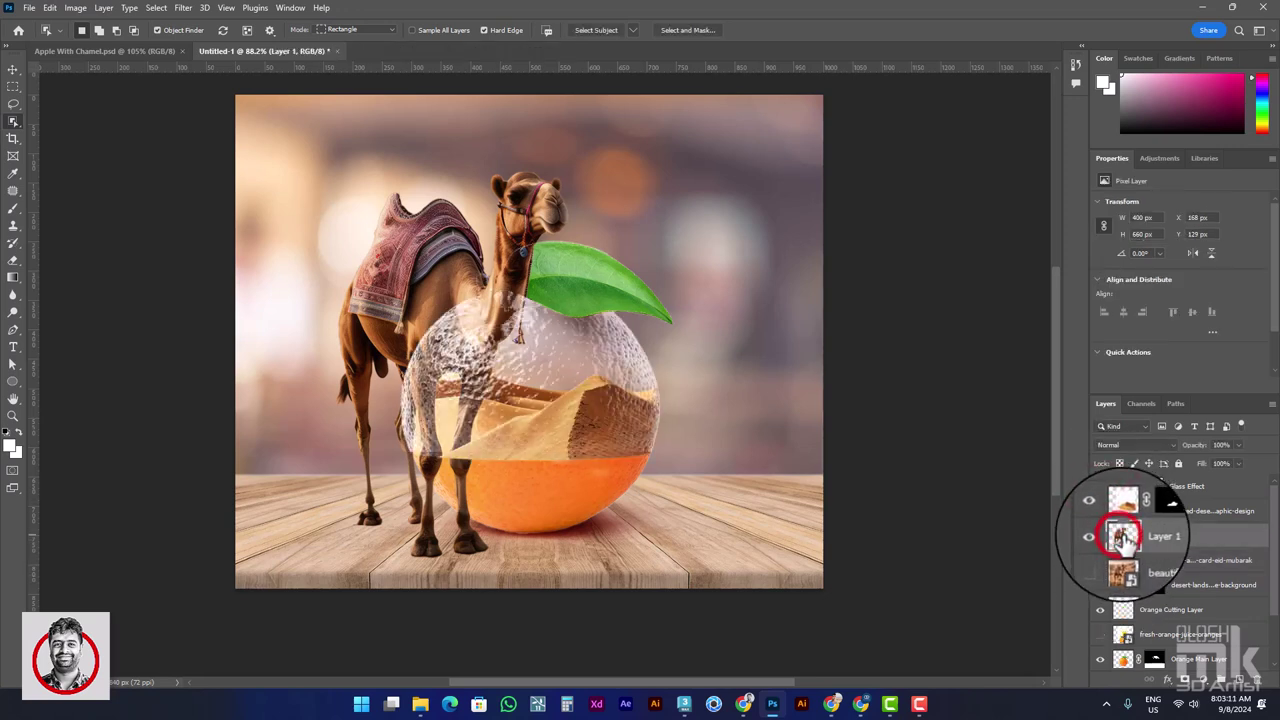
Step: Scale the camel to a tiny 31 × 50 px figure standing on the dunes inside the orange
key("ctrl+t")
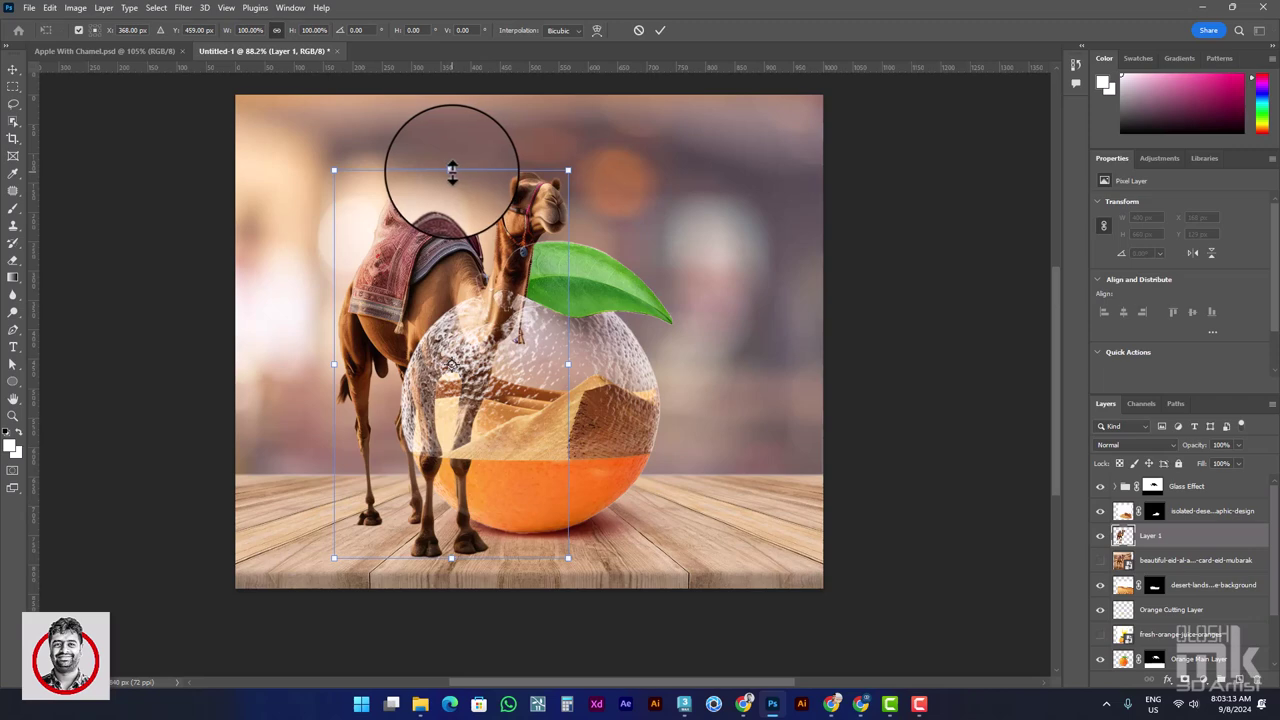
left_click_drag(452, 170, 452, 430)
left_click_drag(446, 519, 534, 383)
left_click_drag(531, 281, 537, 400)
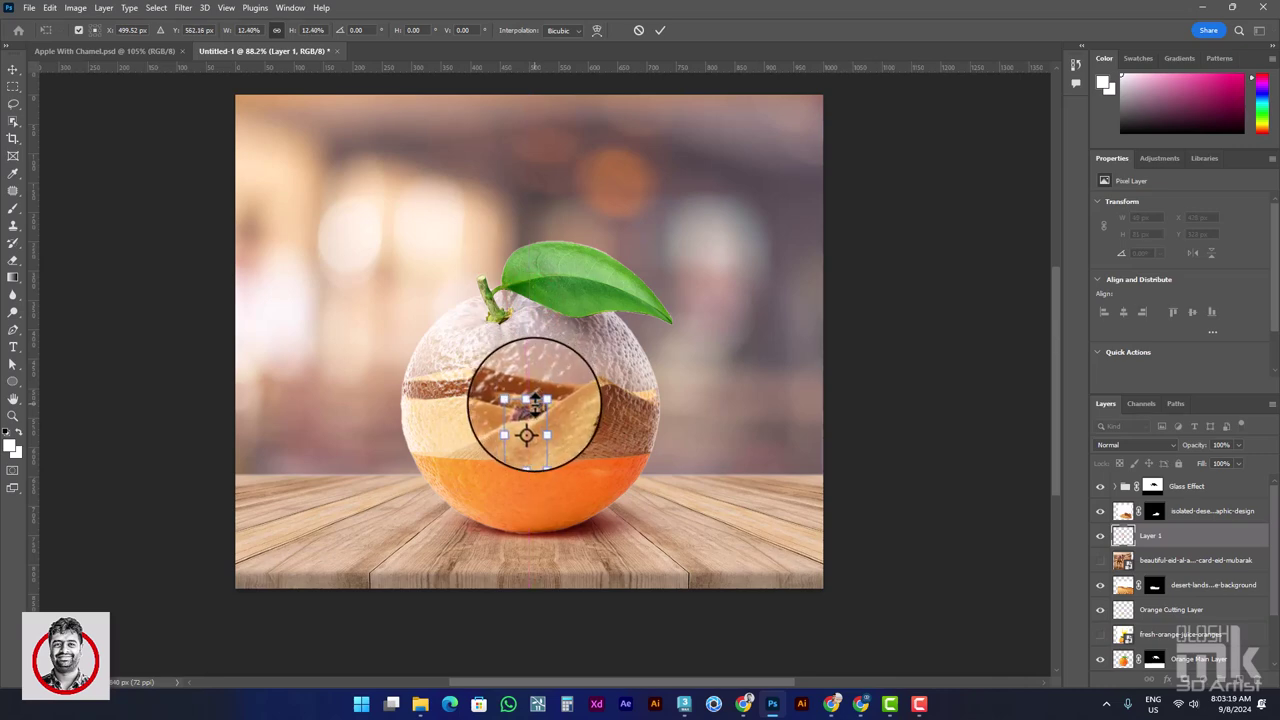
scroll(535, 402, "up", 3)
scroll(532, 415, "up", 4)
left_click_drag(518, 394, 439, 361)
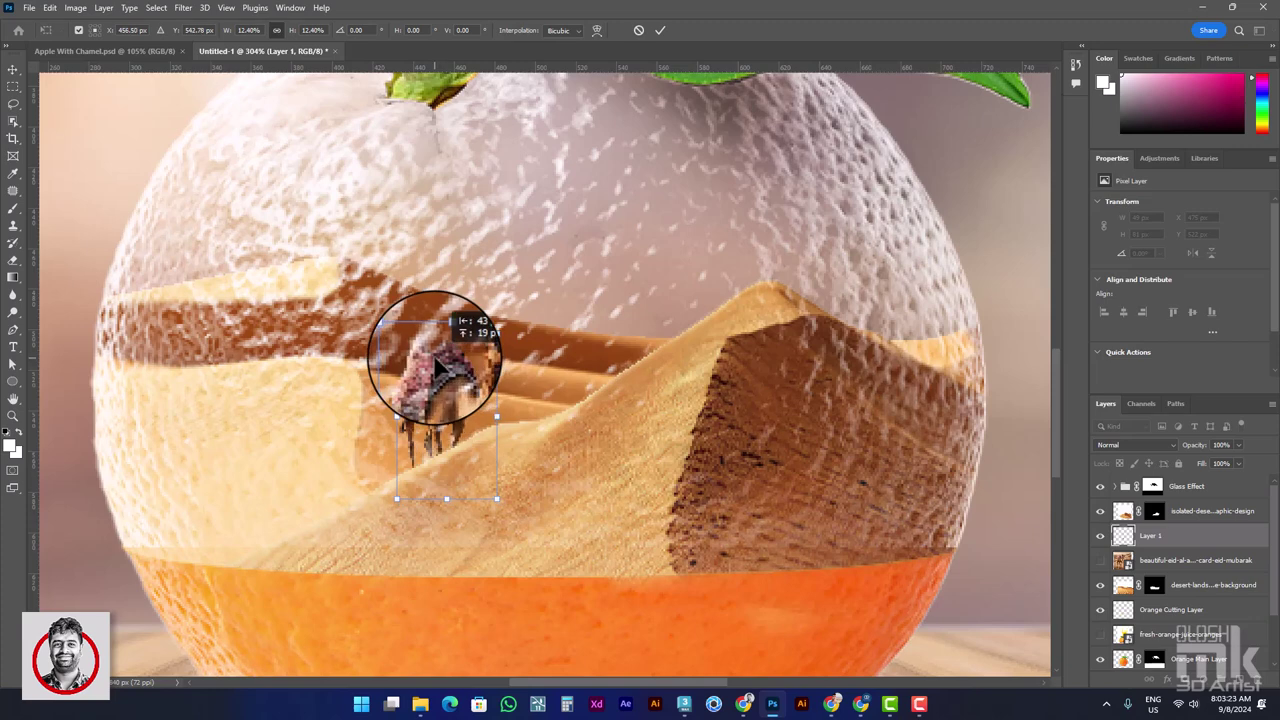
left_click_drag(451, 334, 456, 394)
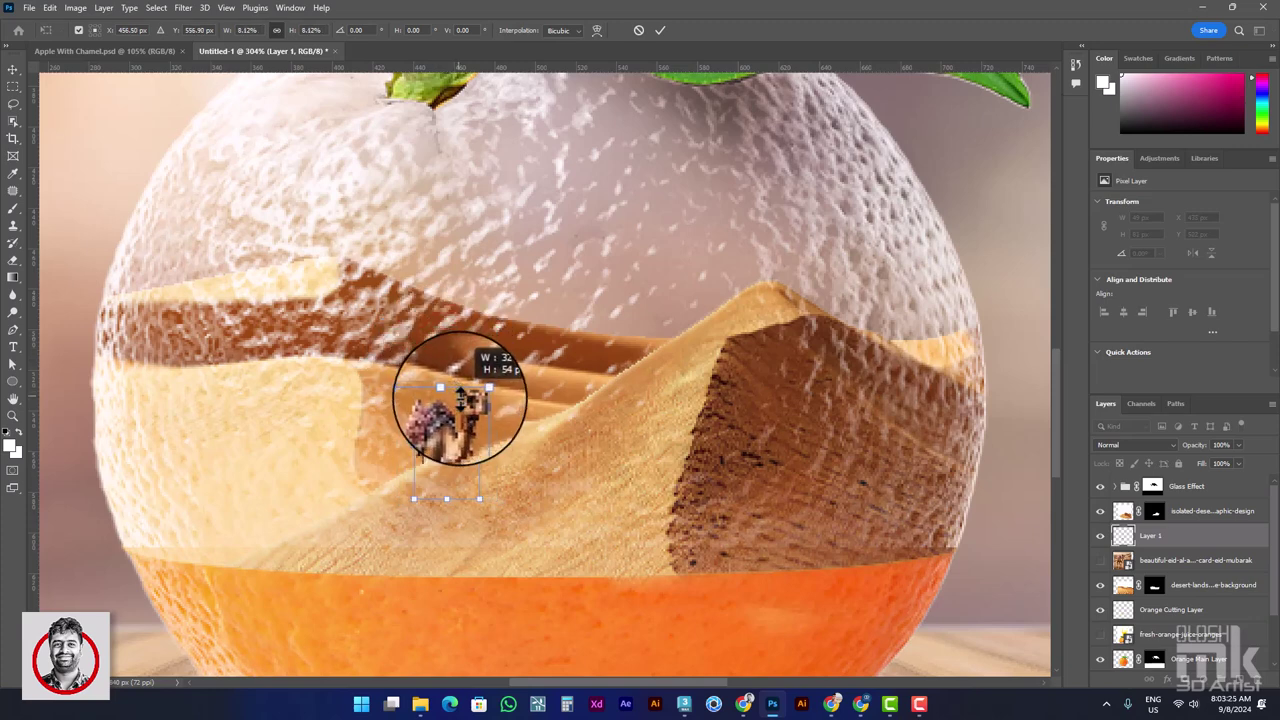
key("Return")
key("w")
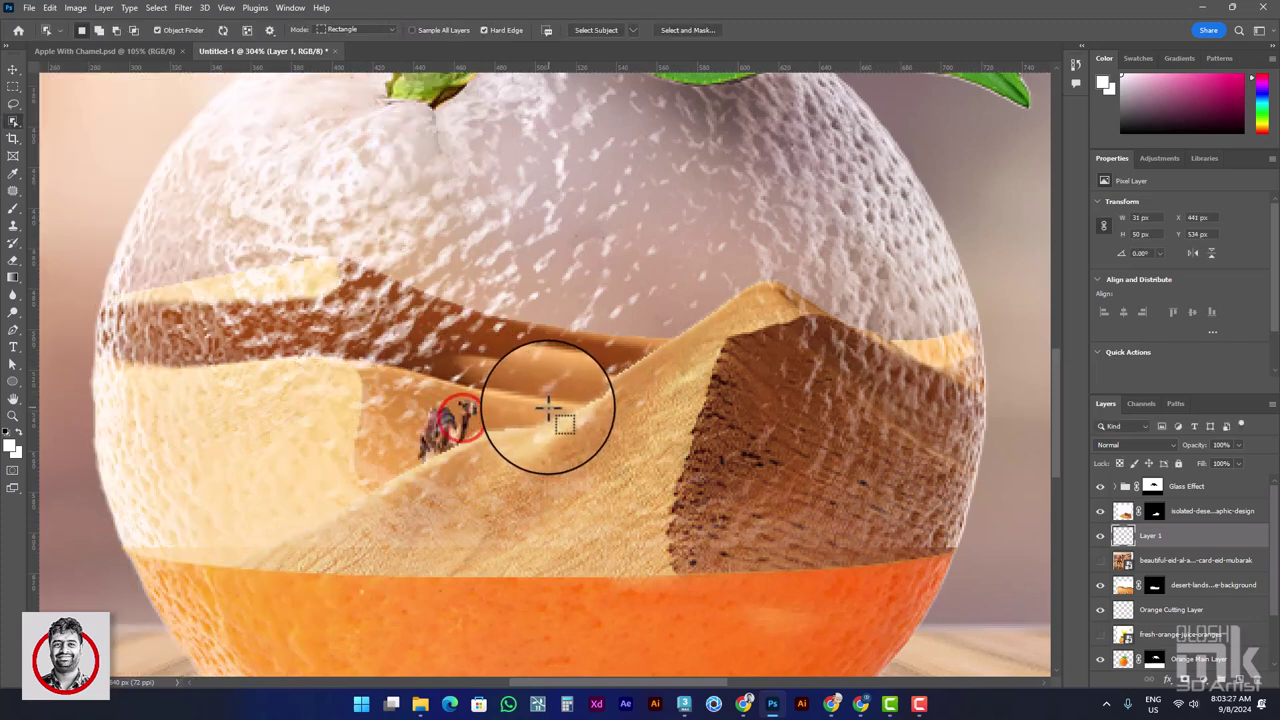
scroll(550, 420, "down", 3)
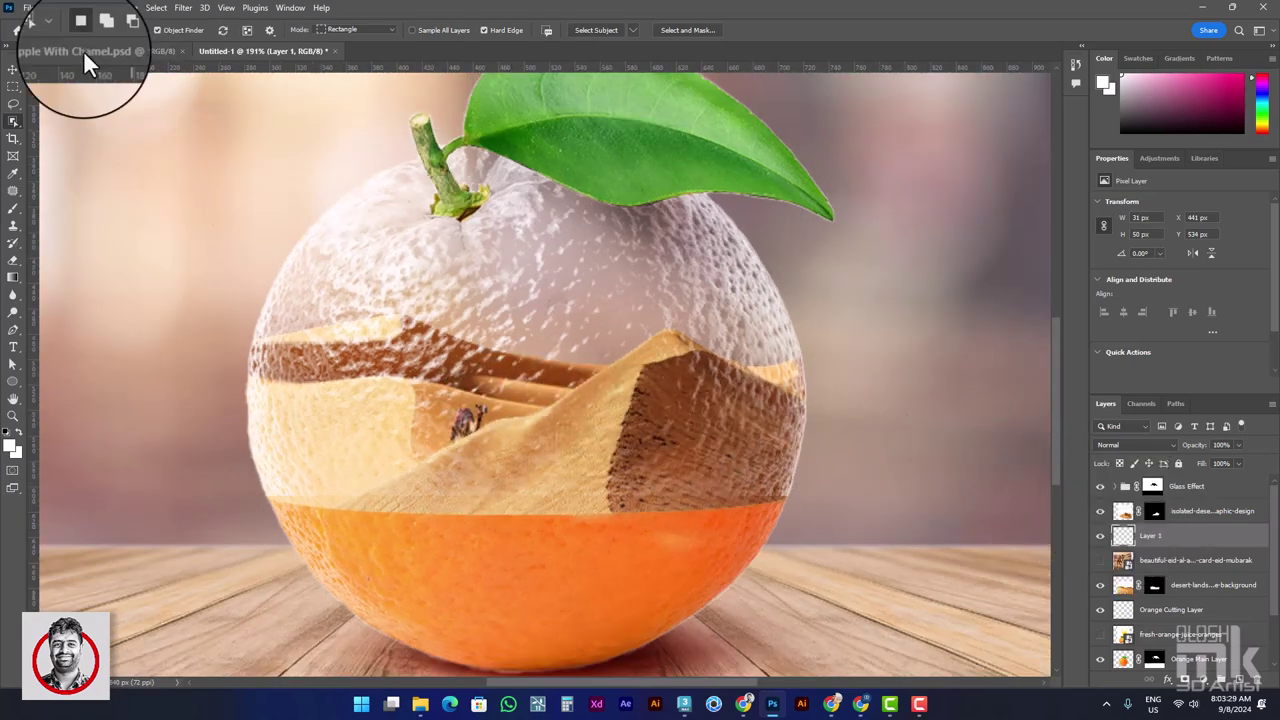
Step: Place the sunset-with-mountains photo as an embedded image
left_click(25, 8)
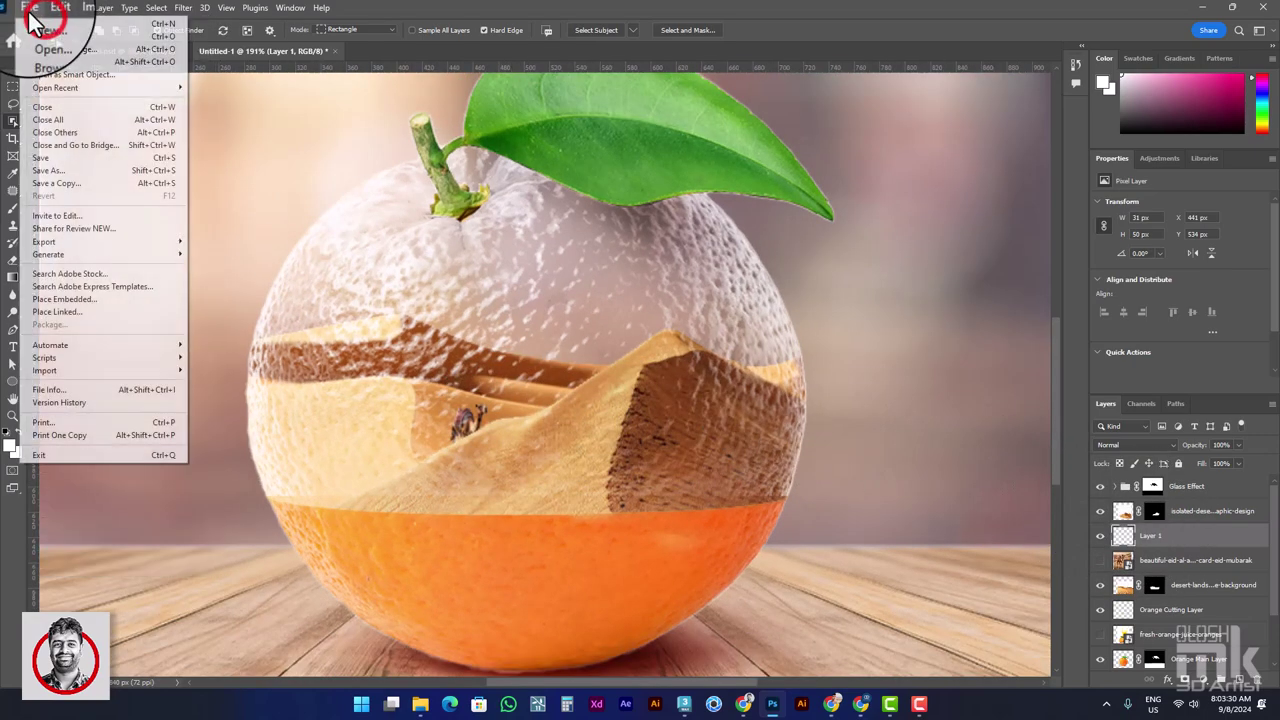
left_click(88, 298)
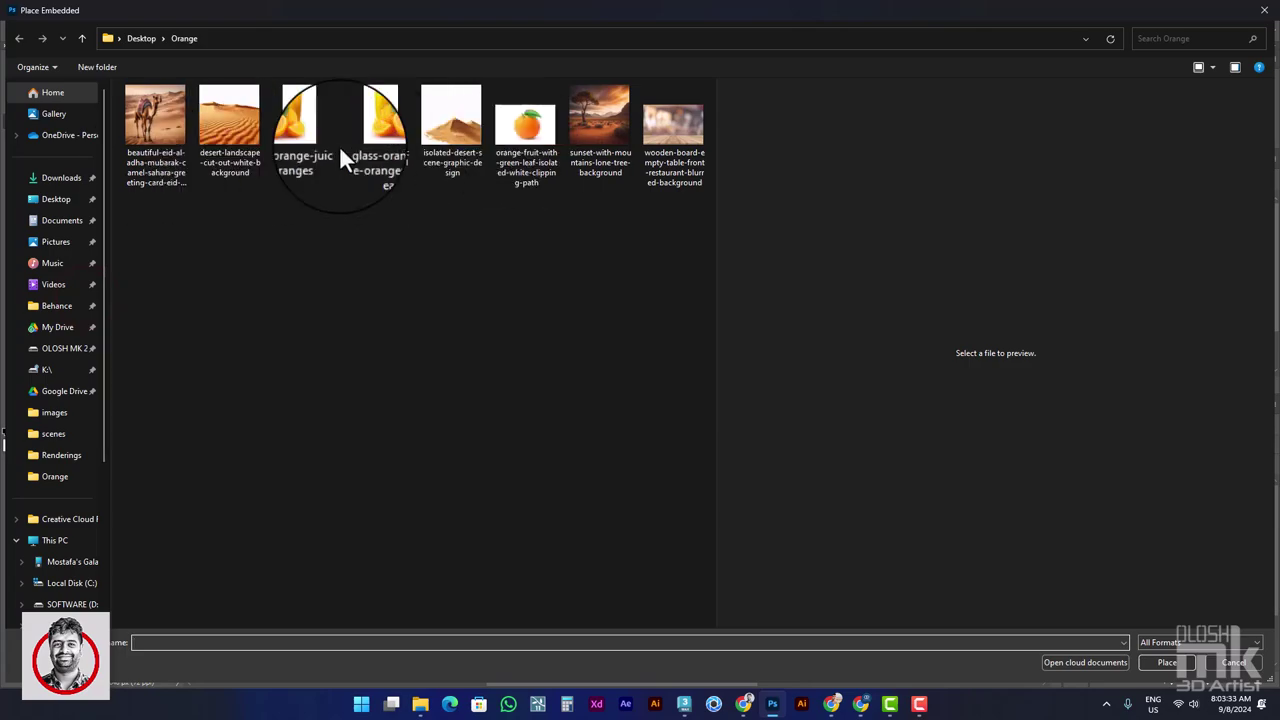
double_click(602, 134)
scroll(575, 262, "down", 5)
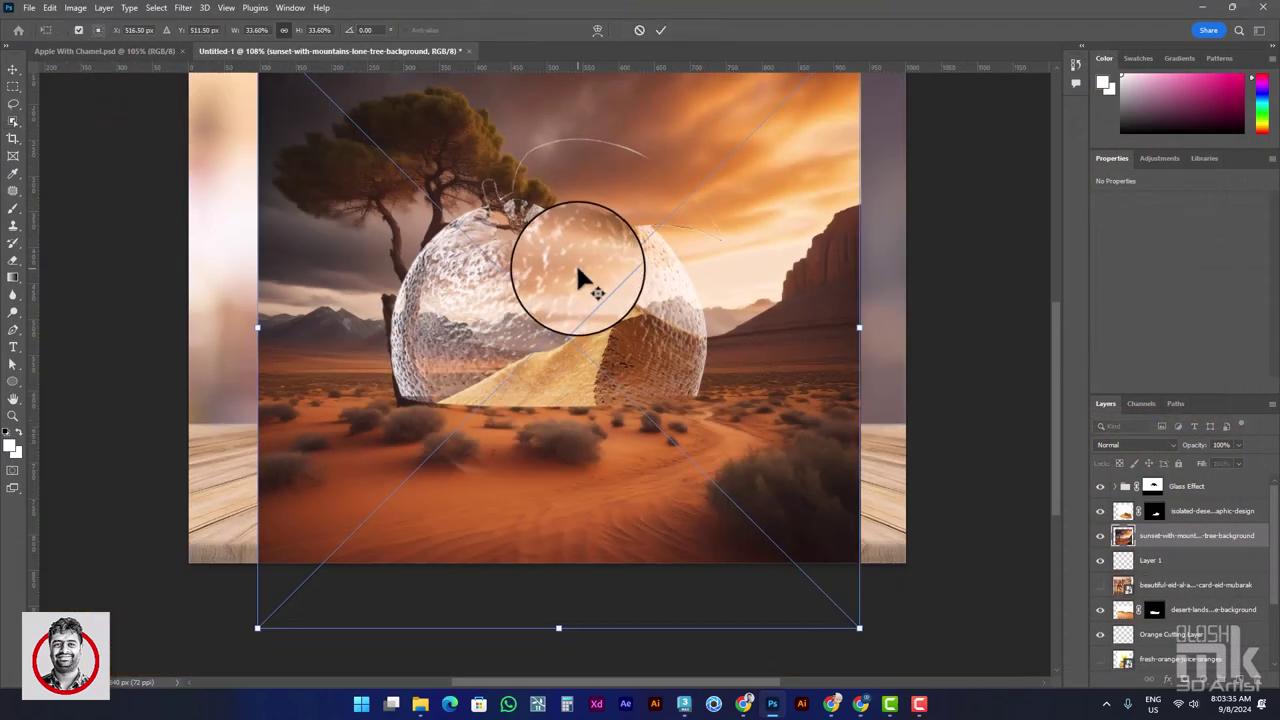
scroll(575, 262, "down", 3)
left_click(700, 199)
key("Return")
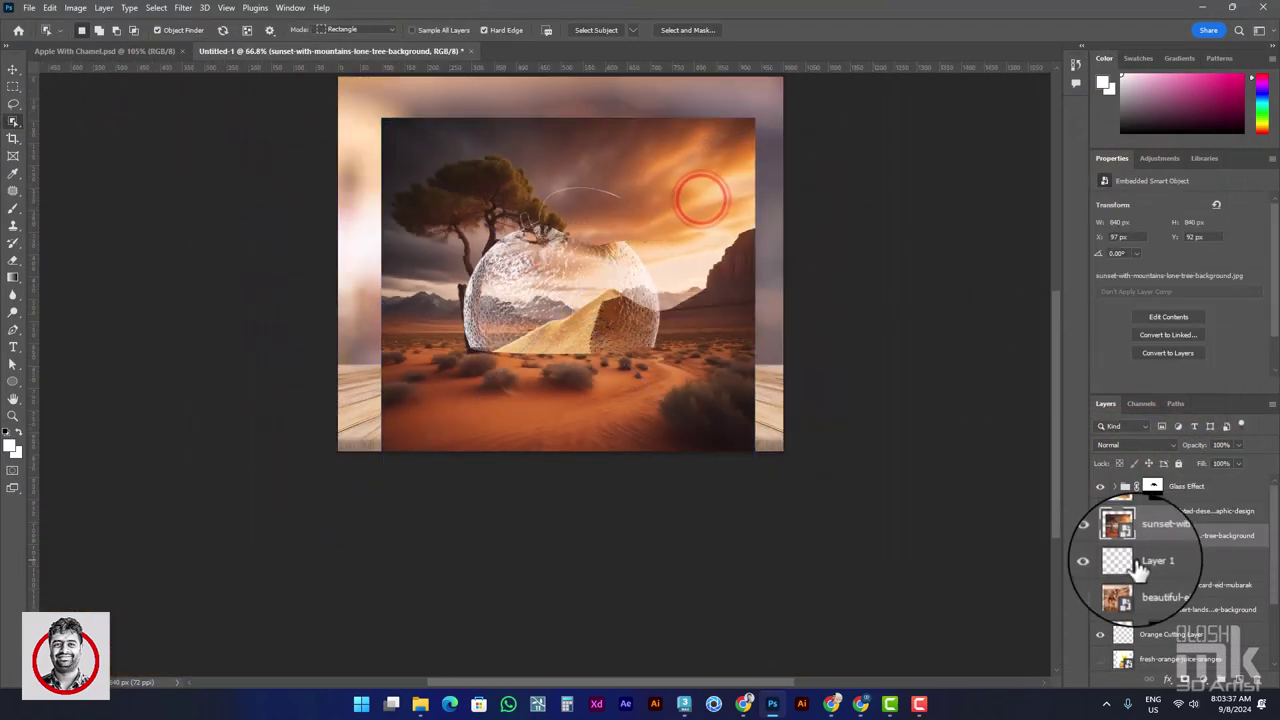
Step: Copy the lone tree onto its own layer and hide the sunset photo
left_click(1100, 510)
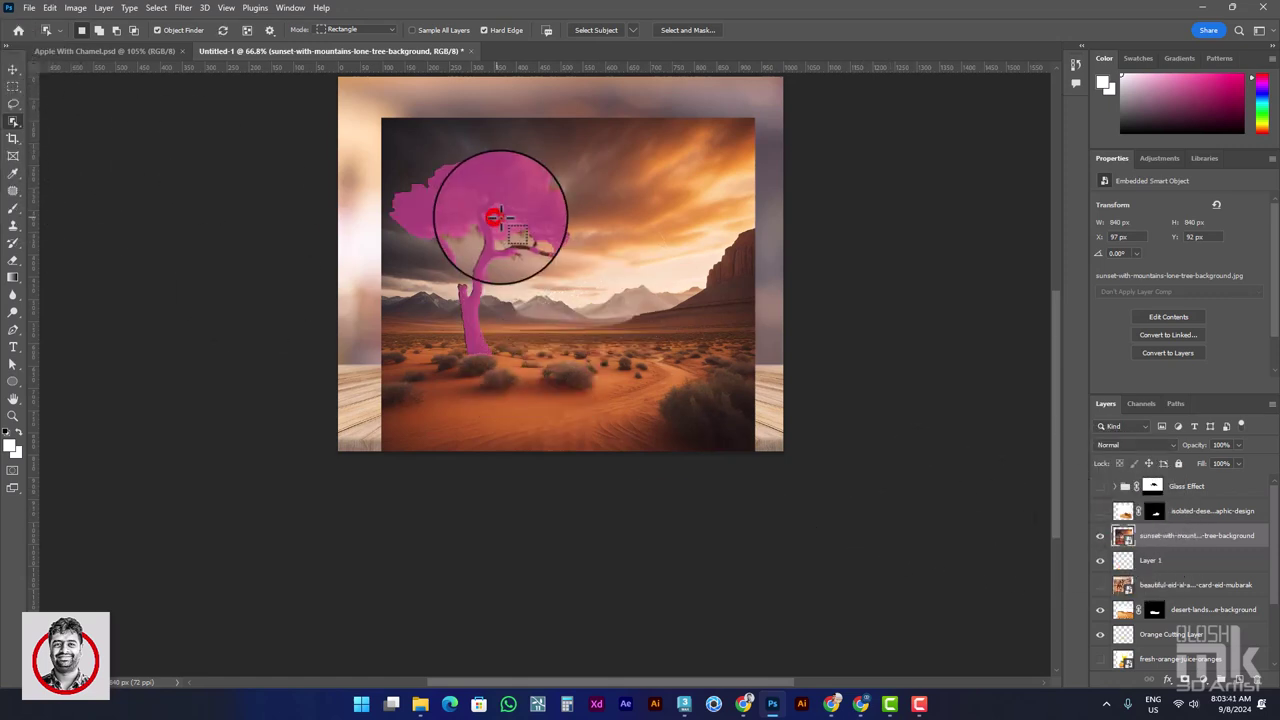
left_click(543, 236)
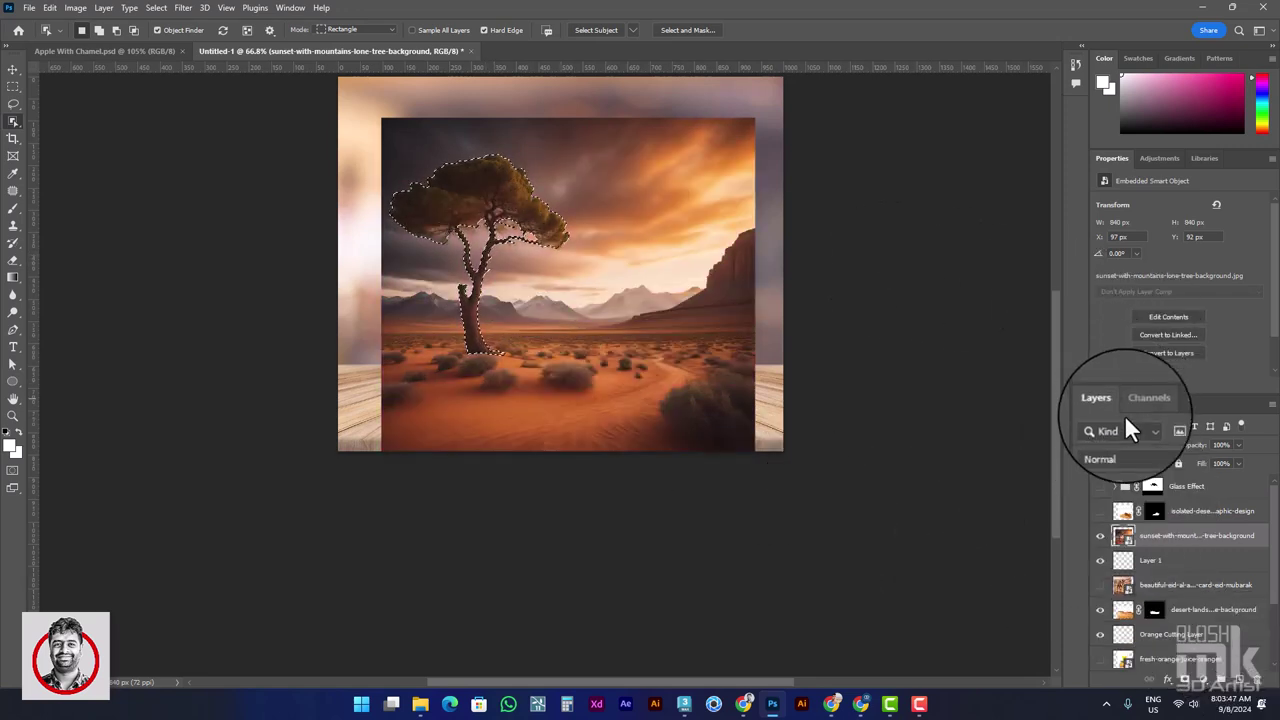
key("ctrl+j")
left_click(1100, 560)
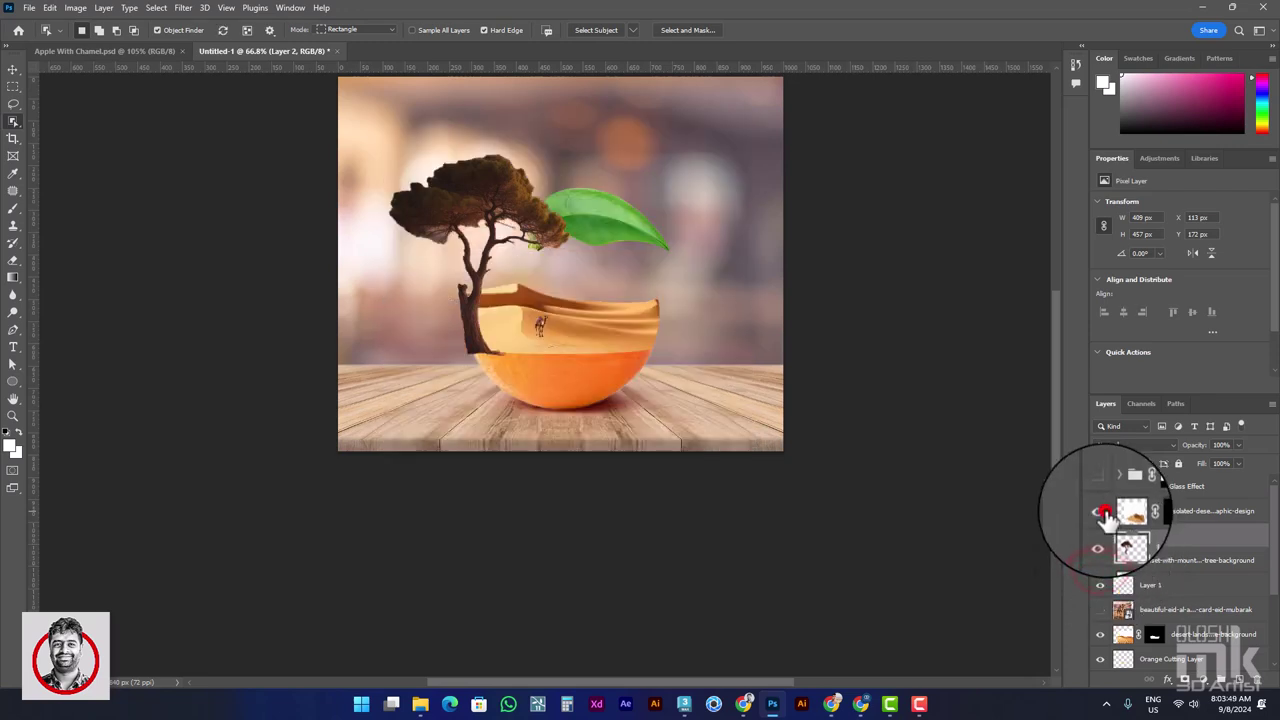
left_click(1100, 511)
left_click(1100, 486)
left_click(1138, 566)
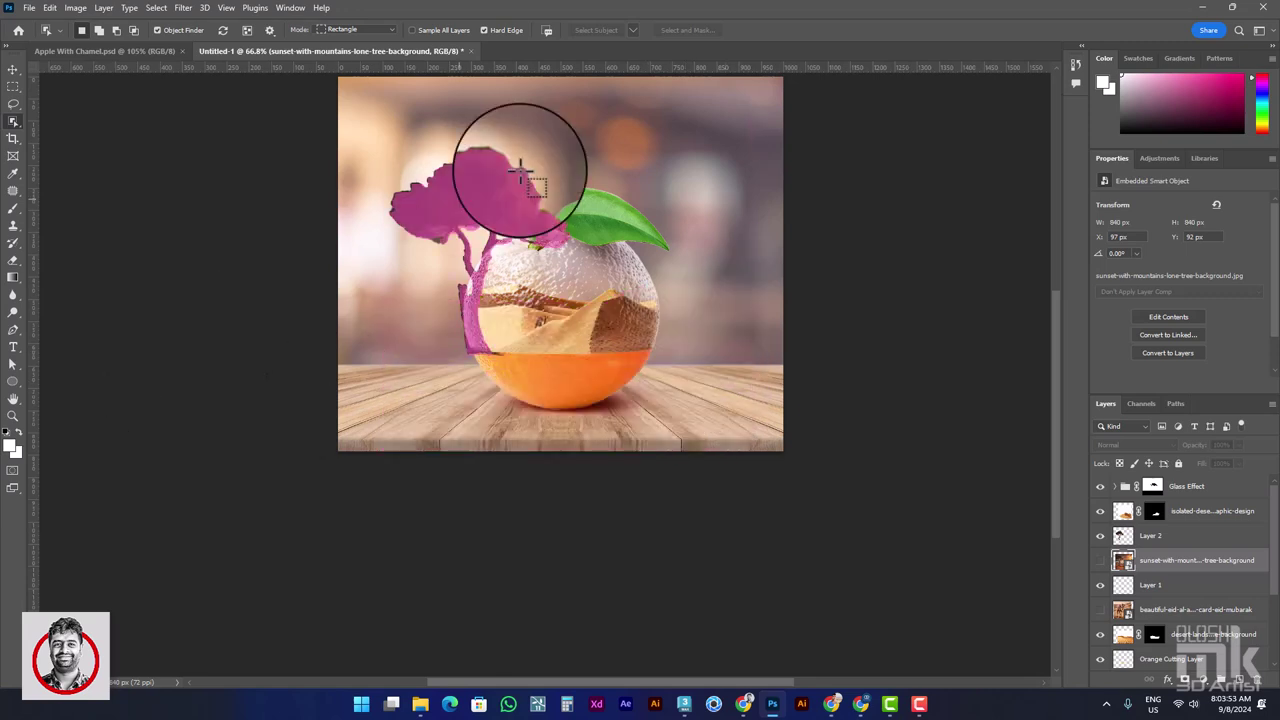
Step: Scale Layer 2's tree to 82 × 92 px and set it into the dunes beside the camel
left_click(13, 70)
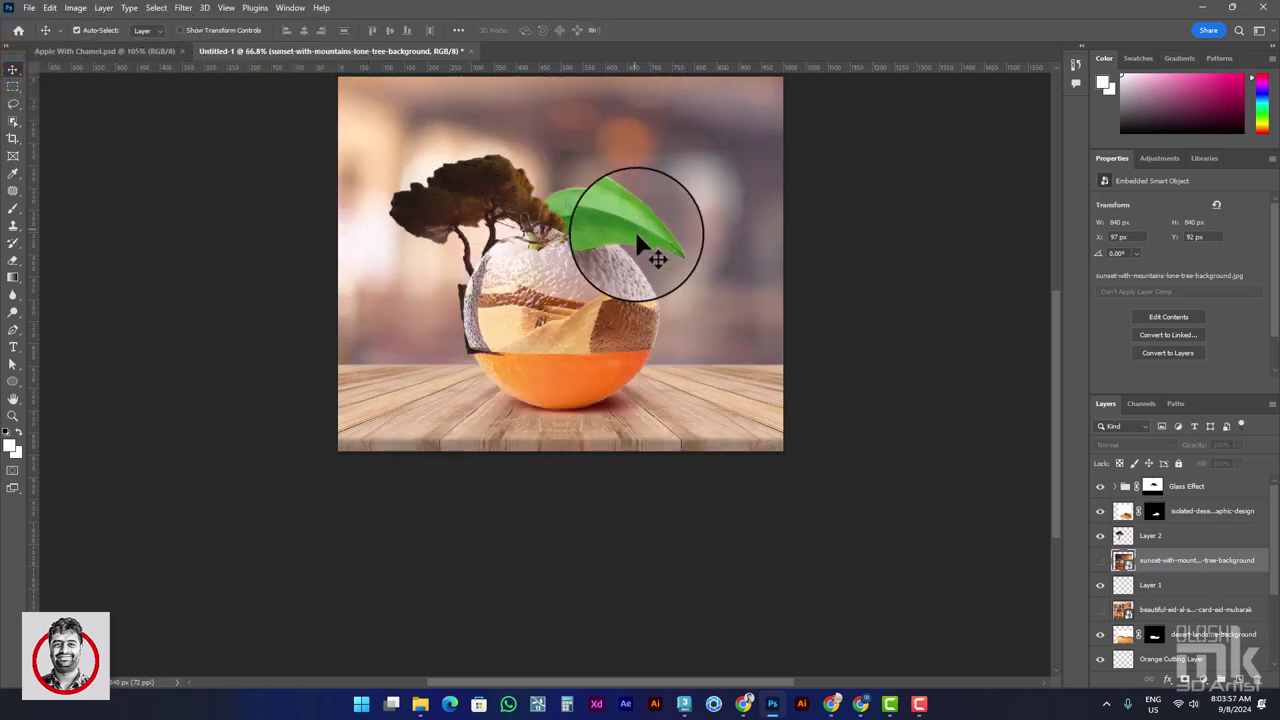
left_click(1152, 537)
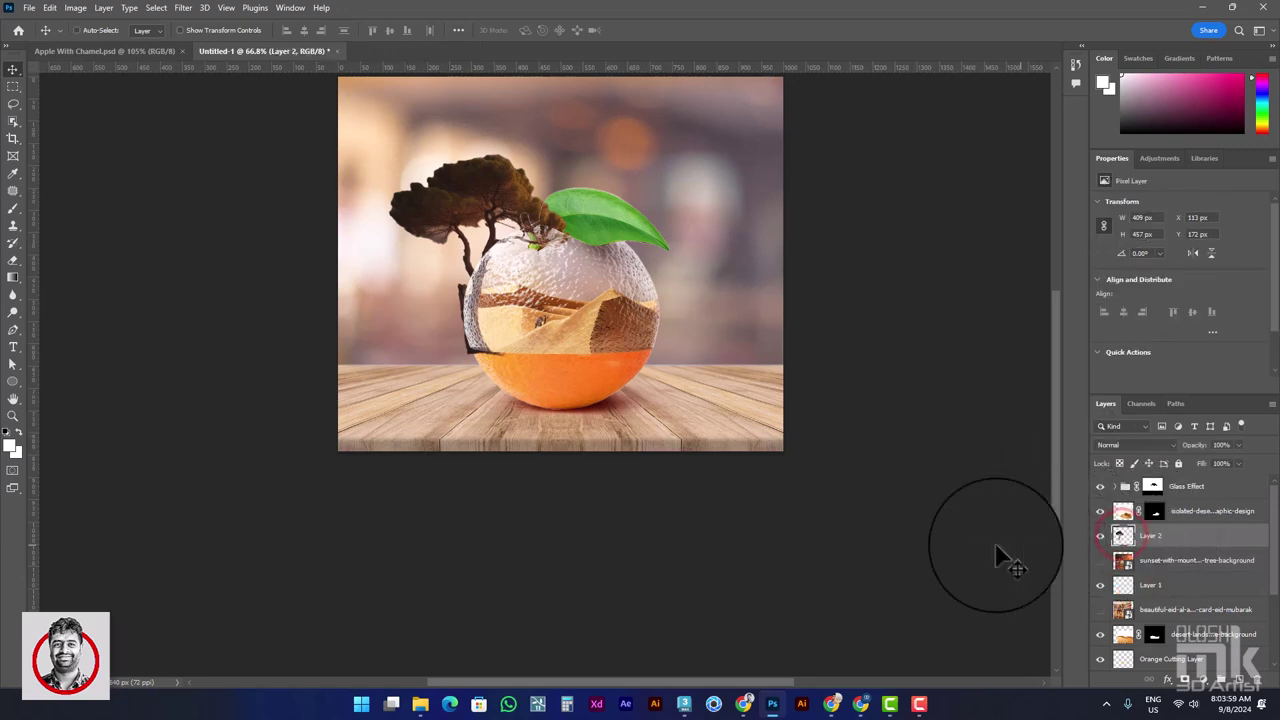
mouse_move(479, 155)
left_mouse_down()
mouse_move(487, 285)
mouse_move(560, 250)
left_mouse_up()
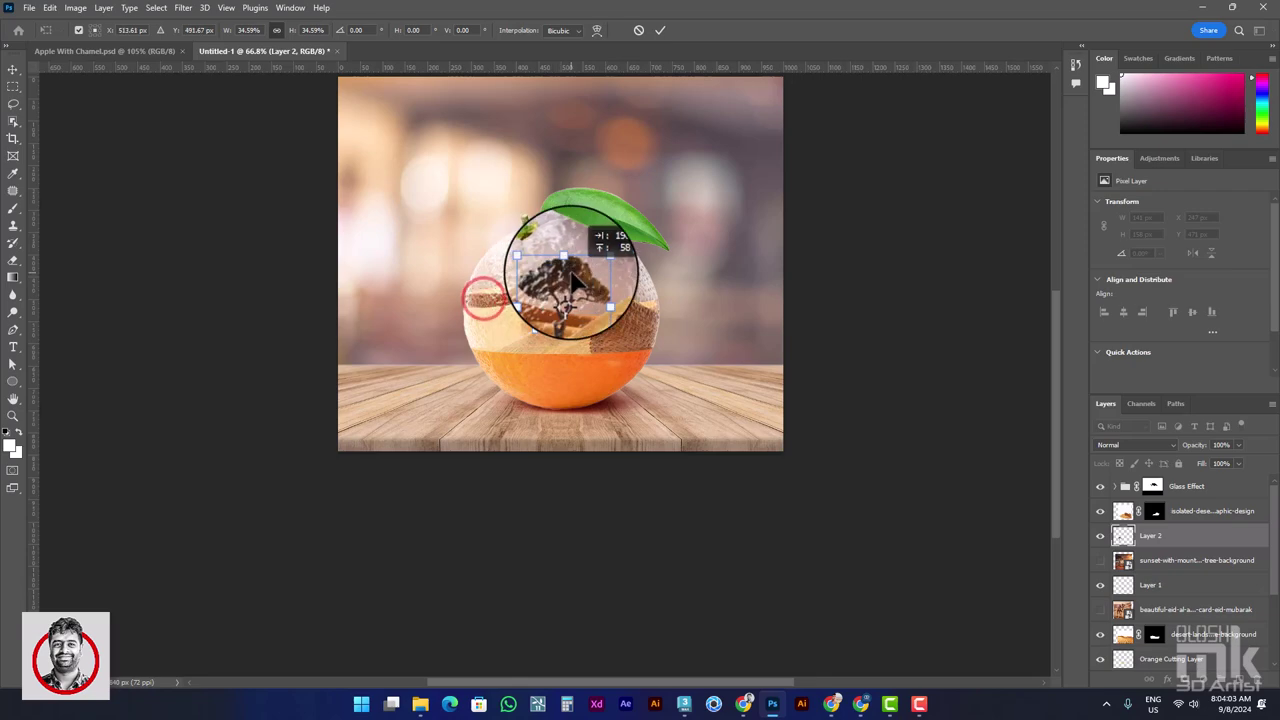
scroll(560, 250, "up", 2)
scroll(560, 280, "up", 3)
scroll(585, 225, "up", 2)
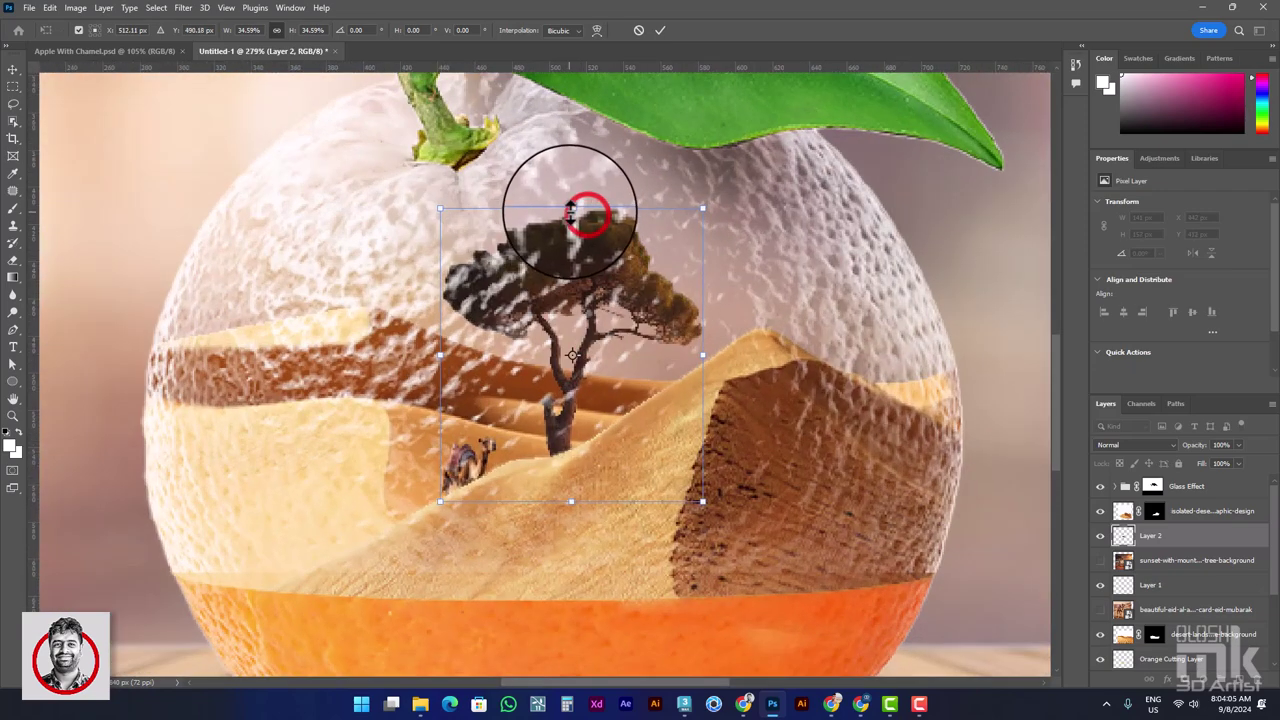
mouse_move(570, 209)
left_mouse_down()
mouse_move(560, 290)
mouse_move(582, 345)
mouse_move(604, 335)
left_mouse_up()
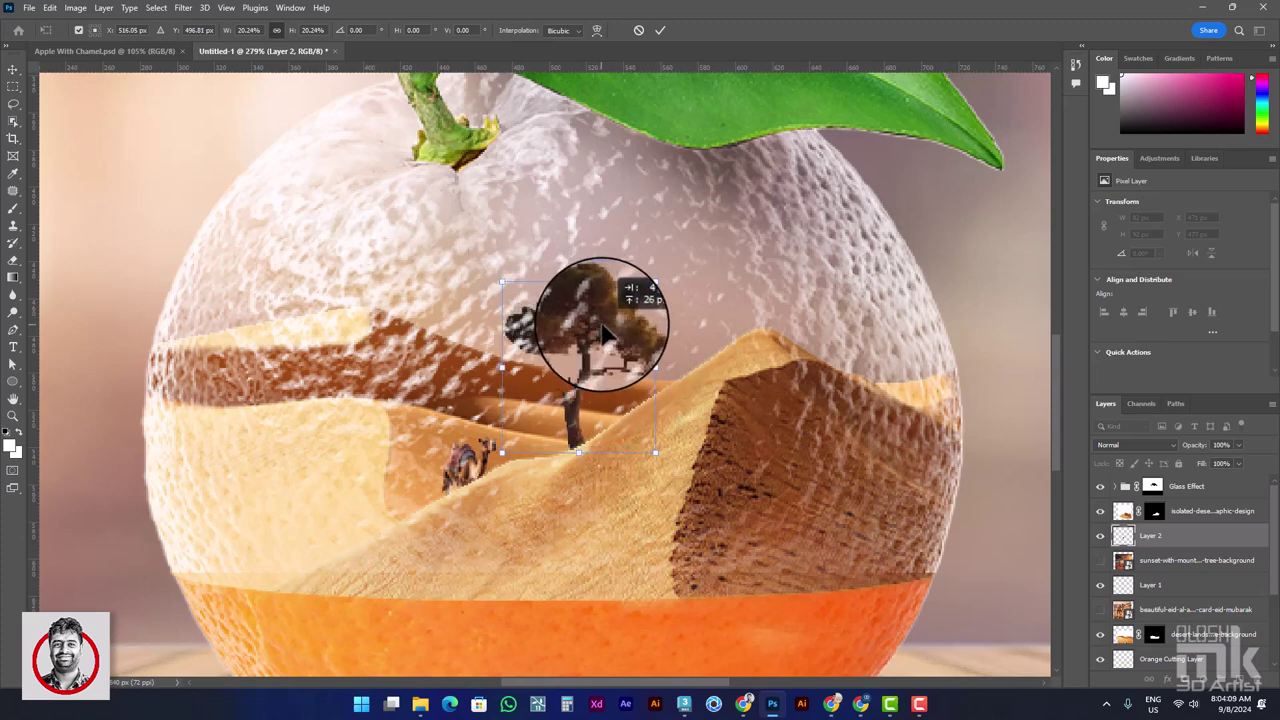
key("Return")
scroll(610, 360, "down", 5)
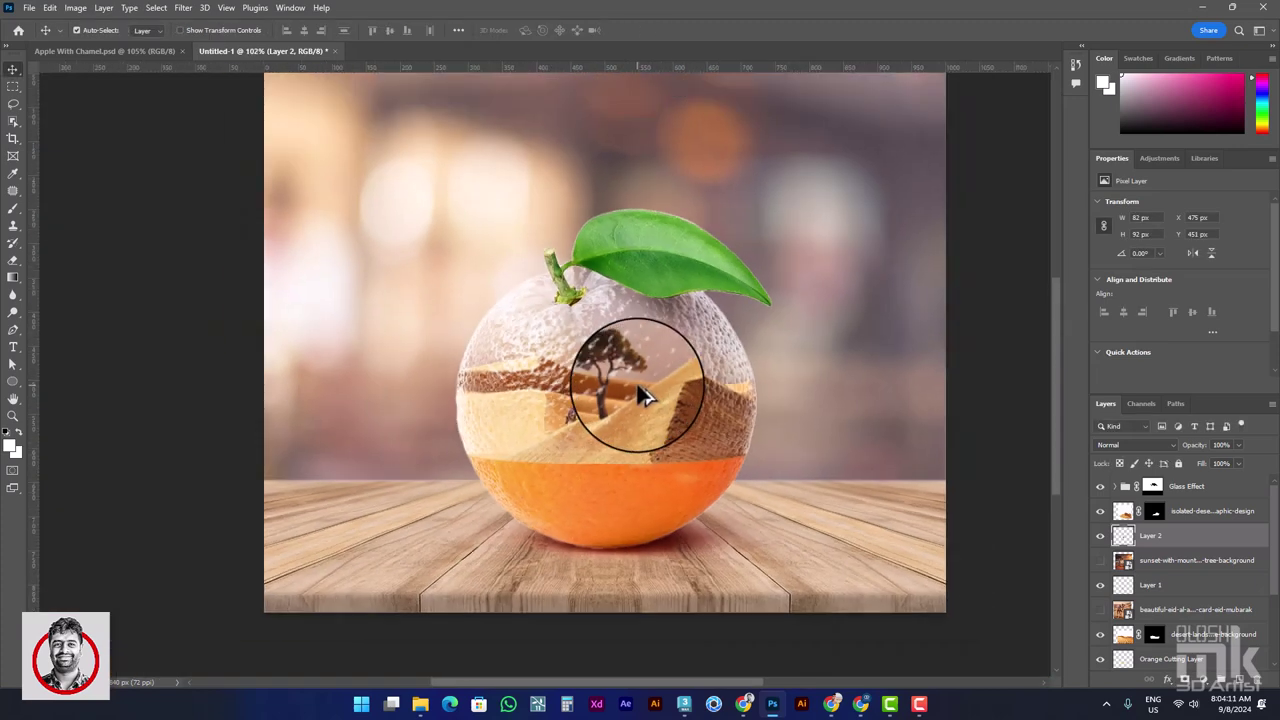
Step: Rename Layer 2 to 'Tree' and delete the hidden sunset and camel photo layers
left_click(1155, 540)
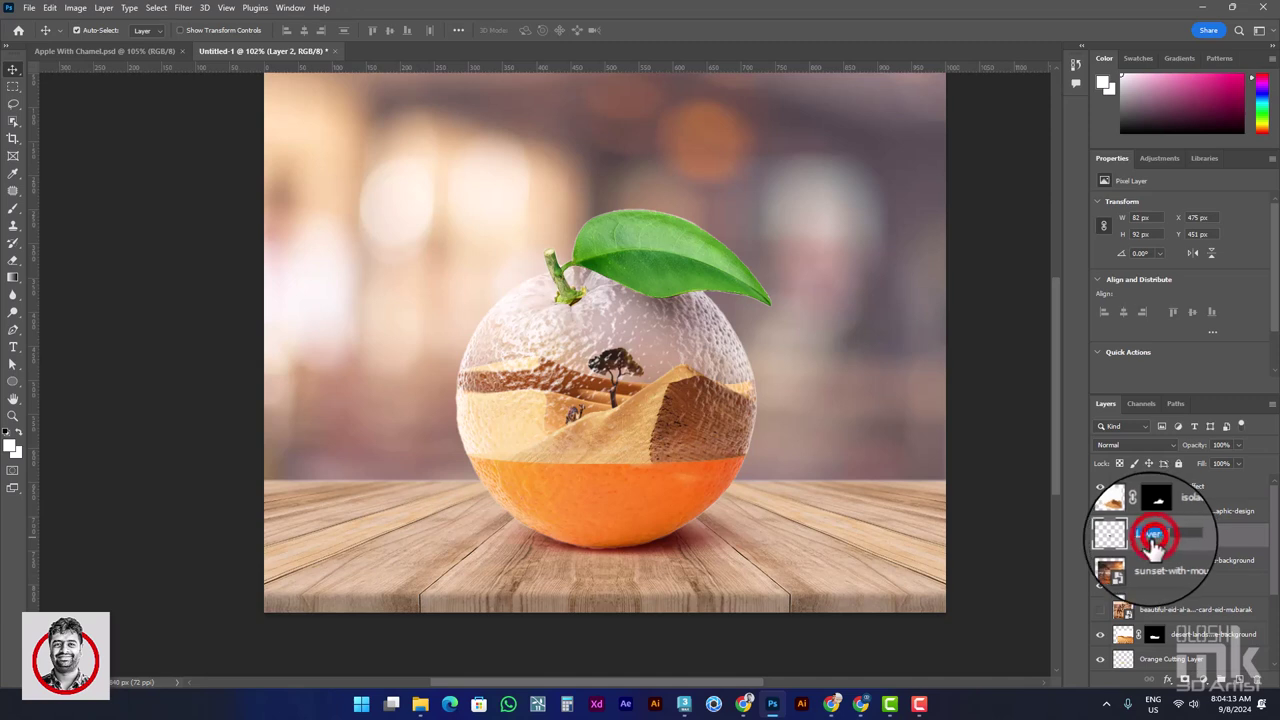
type("Tree")
left_click(1158, 564)
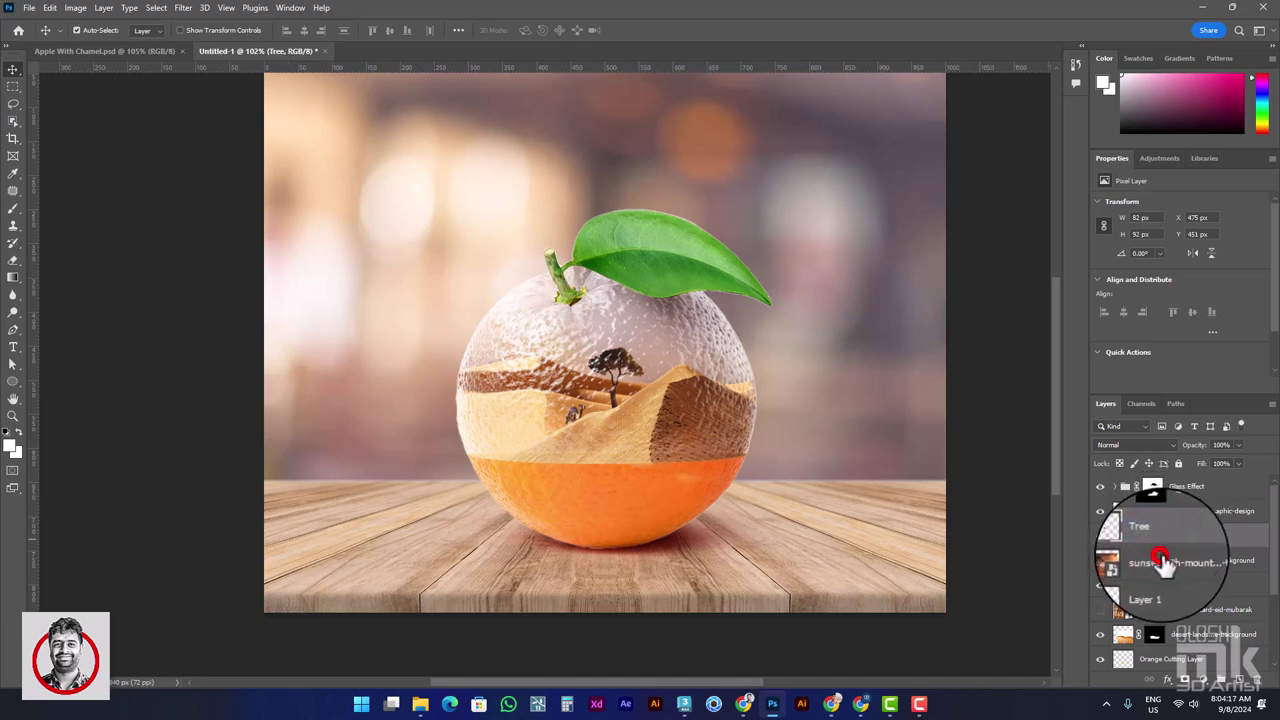
left_click(1166, 608)
left_click(1250, 680)
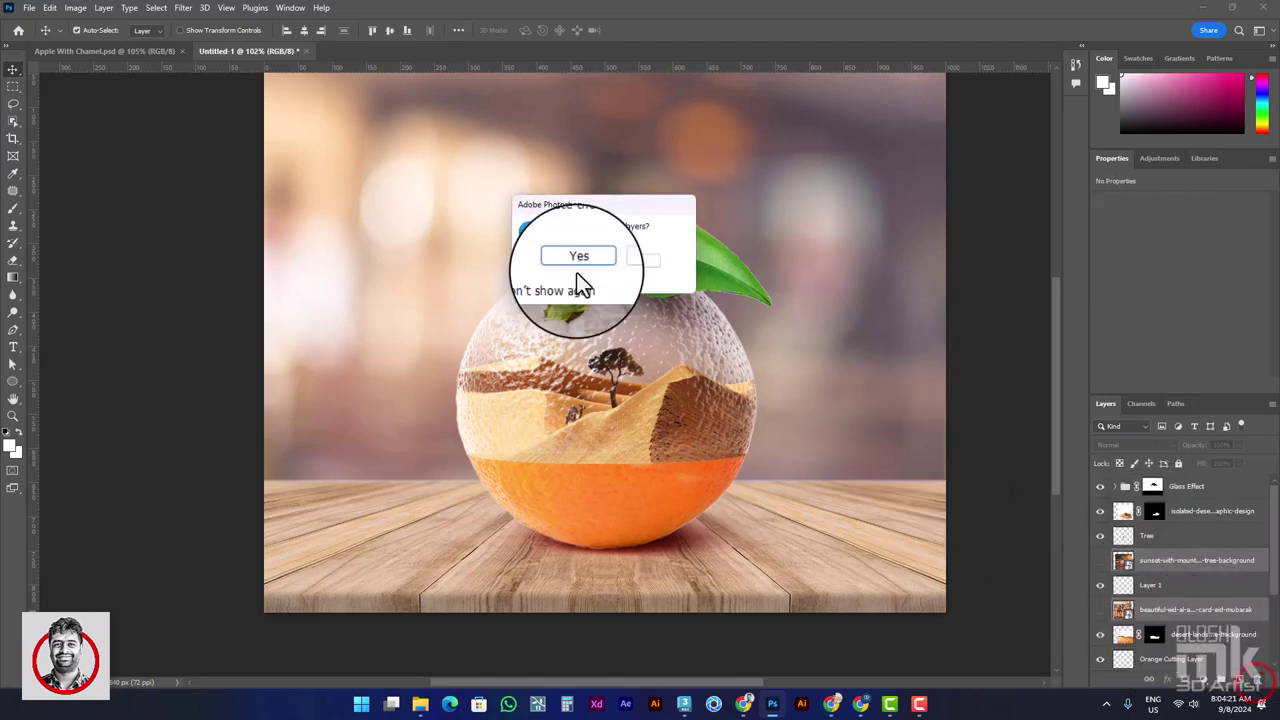
left_click(578, 262)
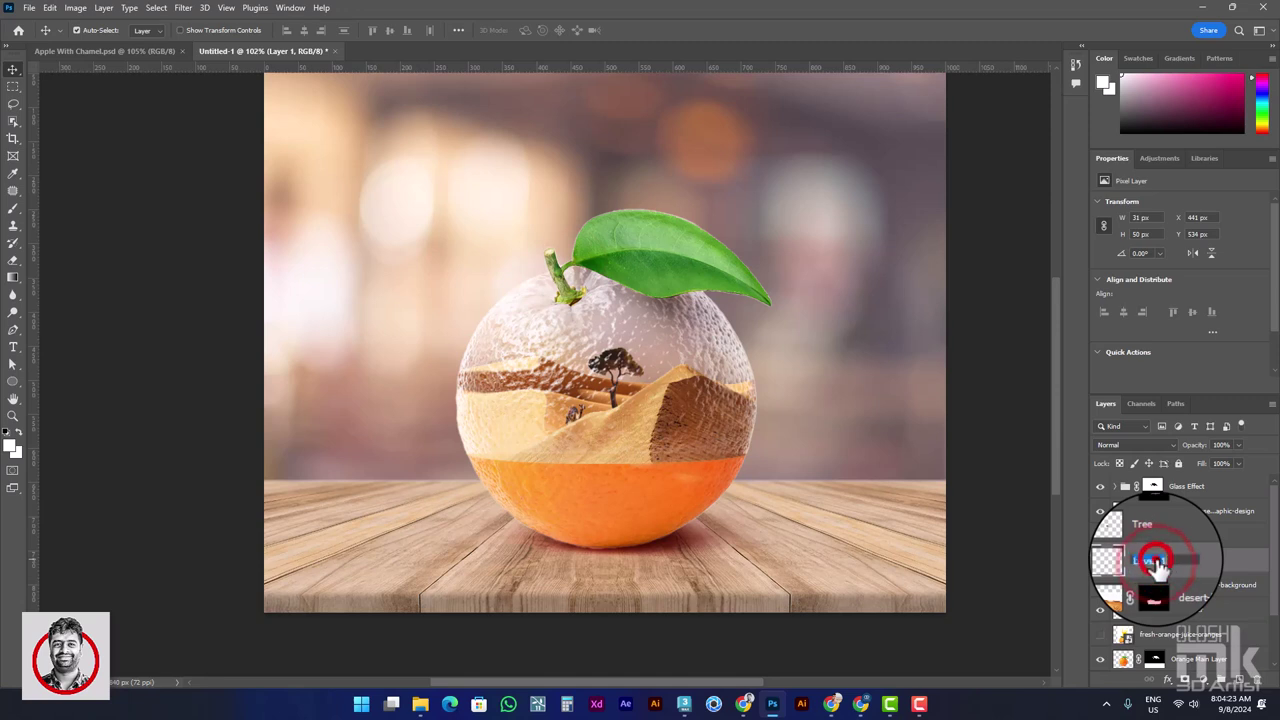
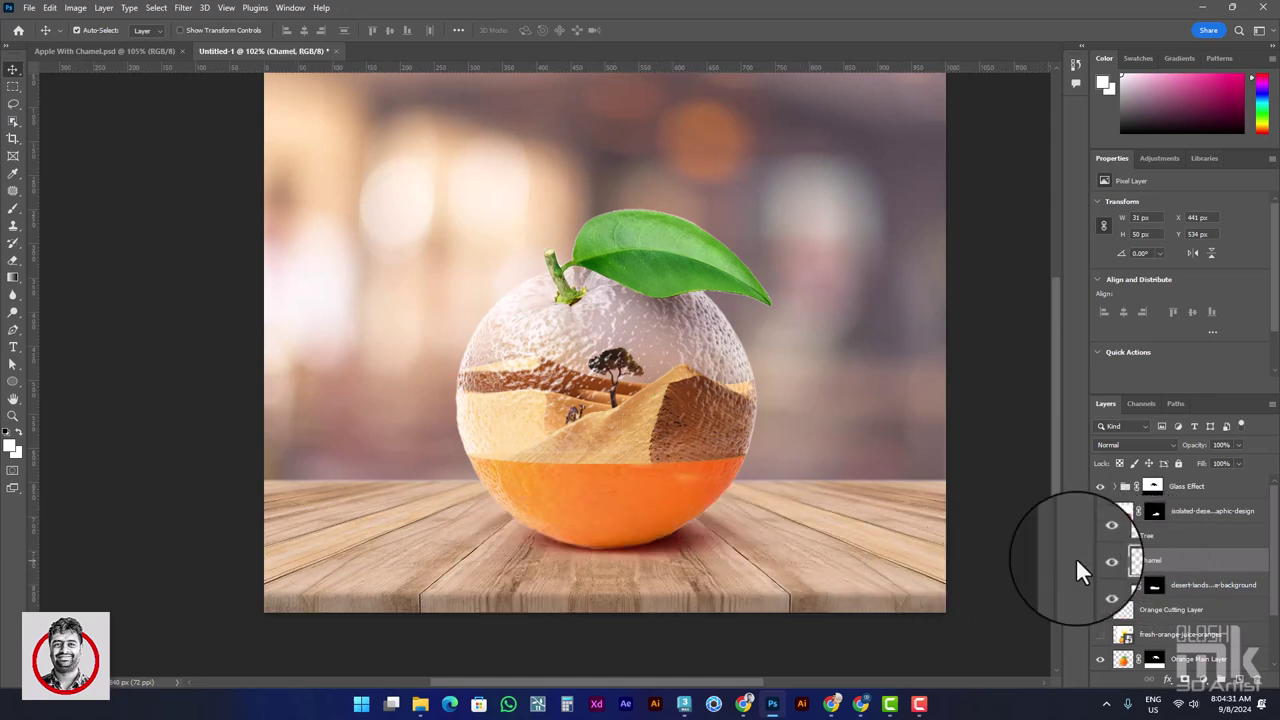
Step: Place the glass-orange-juice-oranges-with-leaves image as an embedded layer and commit it
left_click(29, 8)
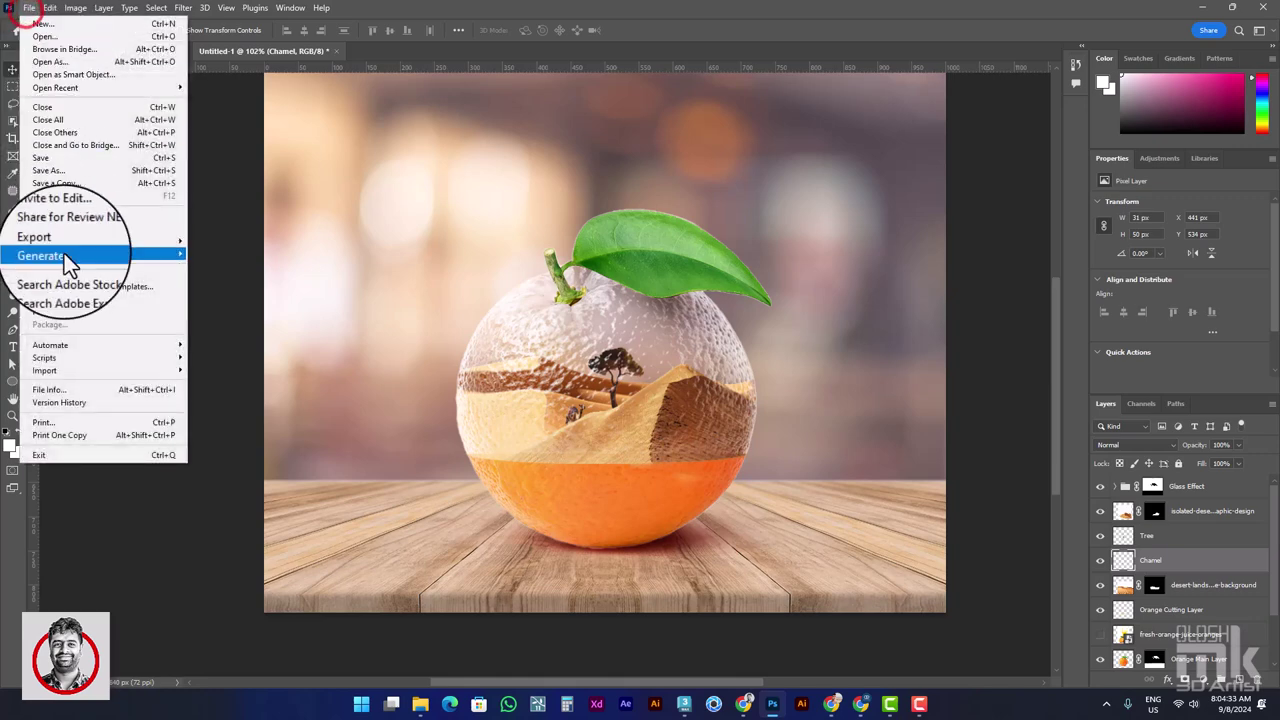
left_click(75, 293)
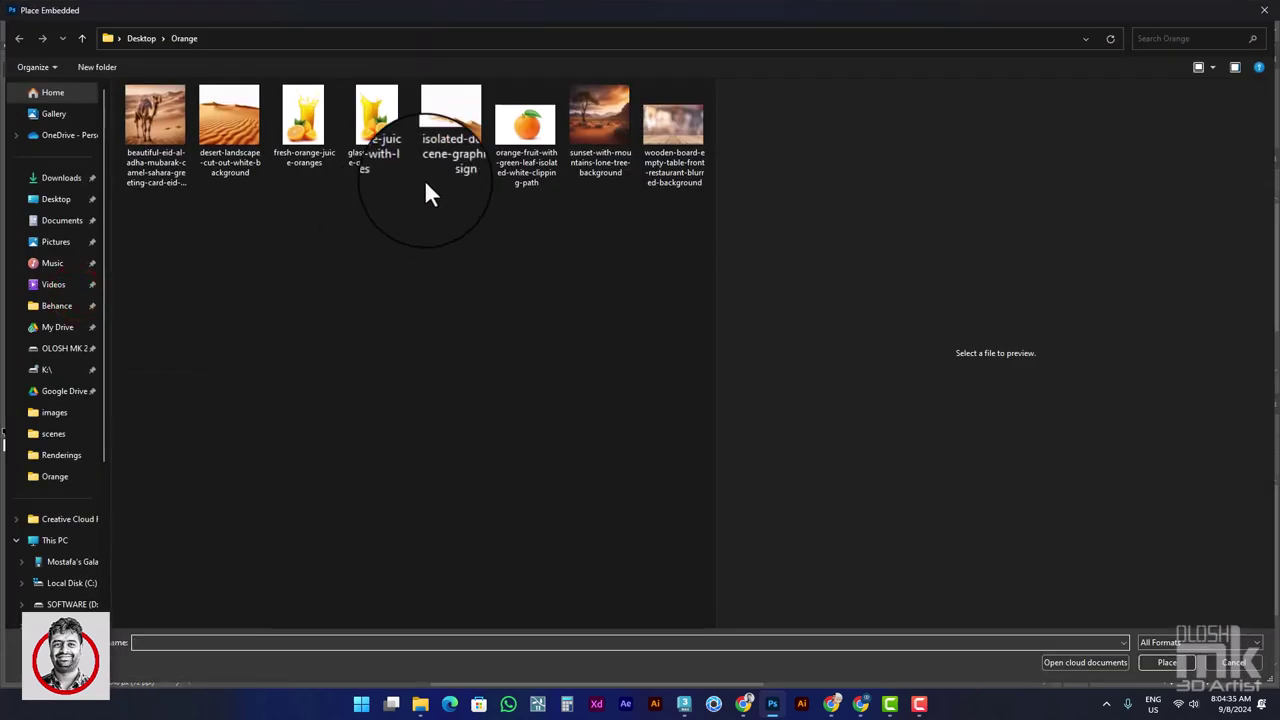
left_click(309, 139)
left_click(378, 137)
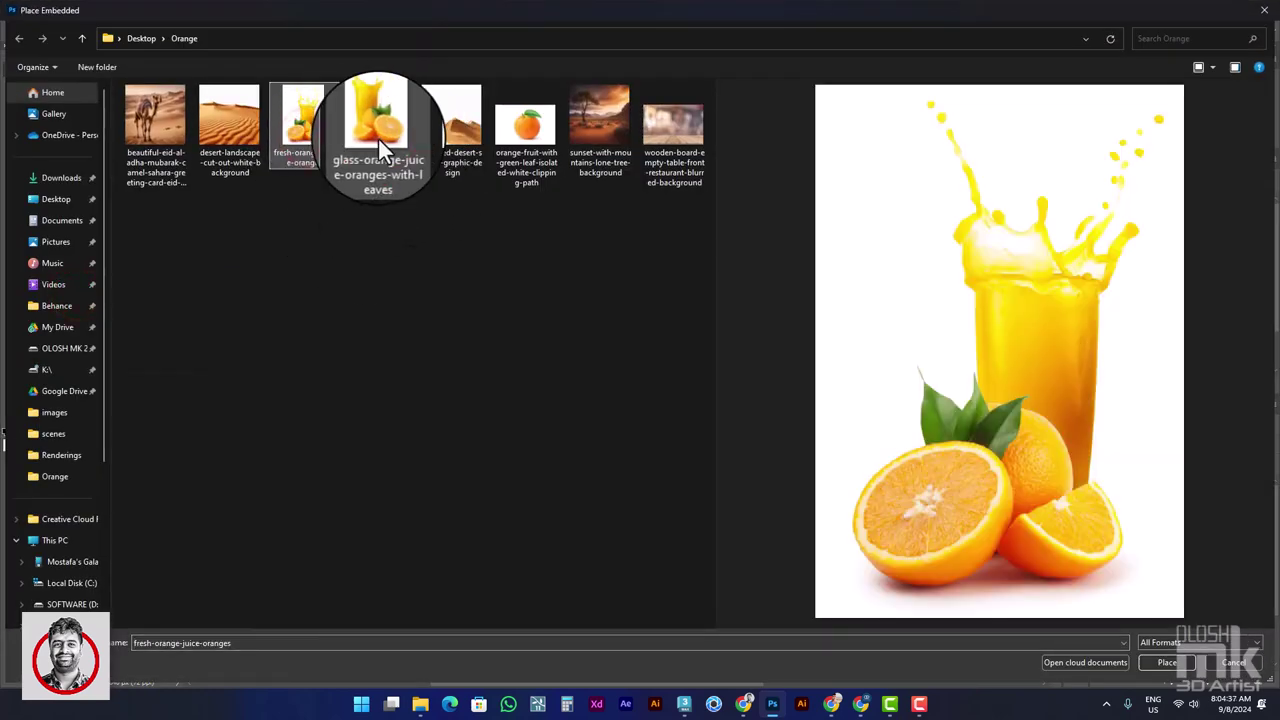
double_click(378, 136)
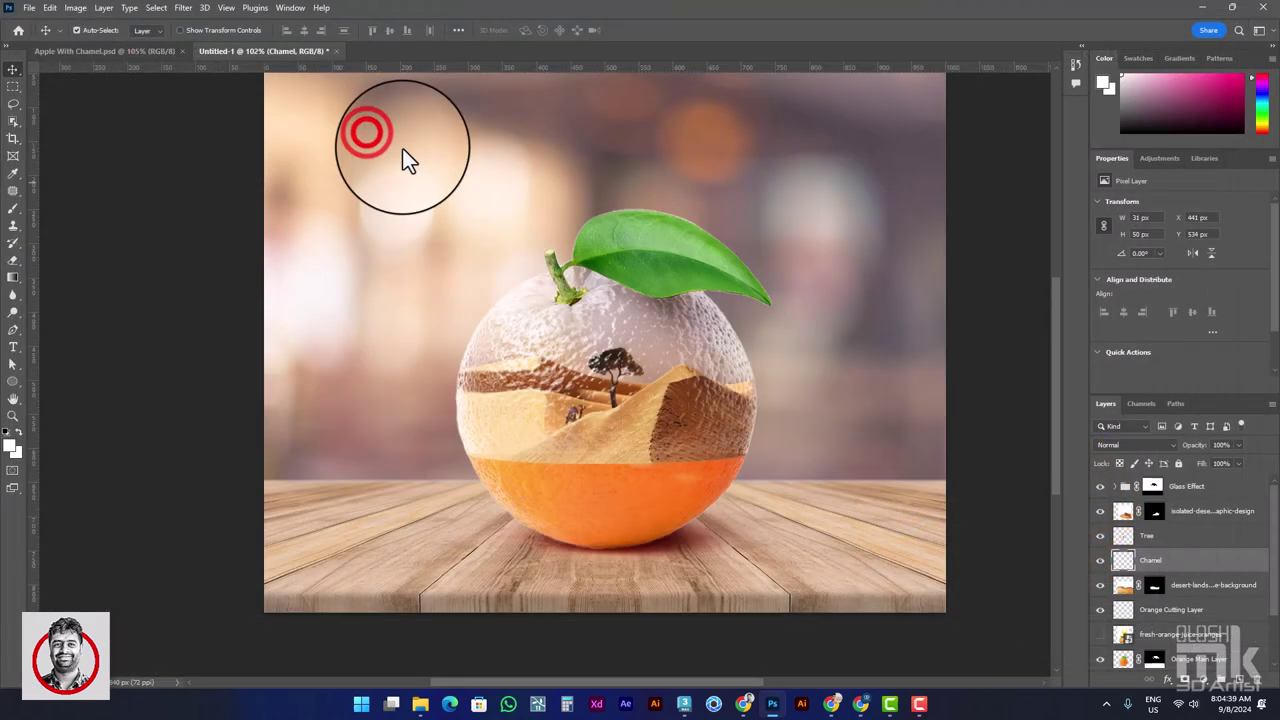
double_click(466, 318)
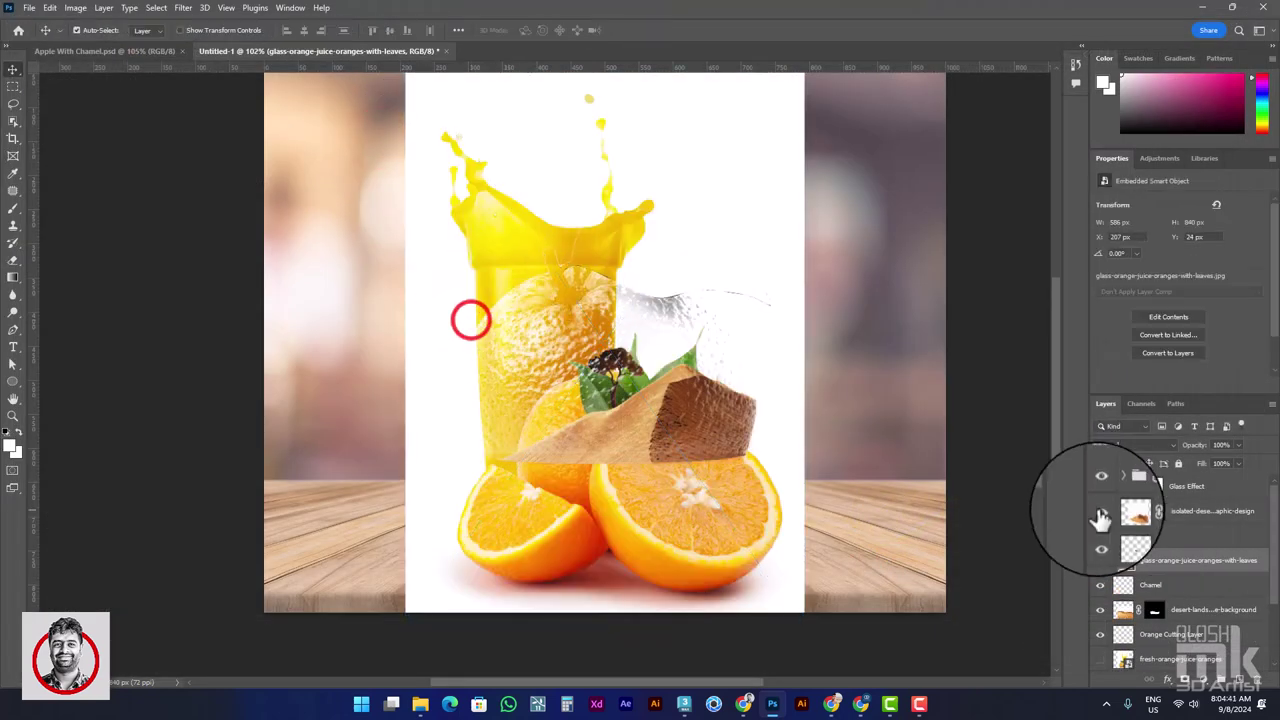
Step: Keep the photo's layer above the Glass Effect group and shift the photo up-left
left_click_drag(1130, 570, 1122, 497)
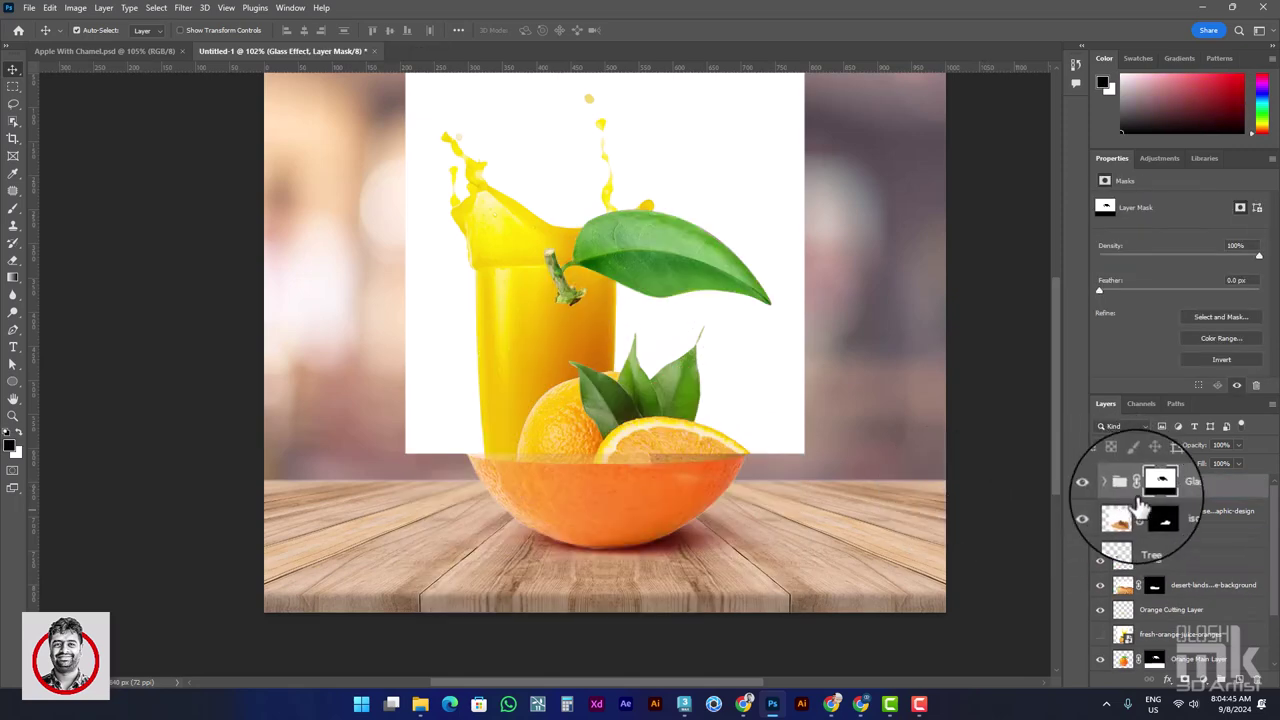
mouse_move(1125, 497)
left_mouse_down()
mouse_move(1130, 565)
mouse_move(1155, 470)
mouse_move(1150, 482)
left_mouse_up()
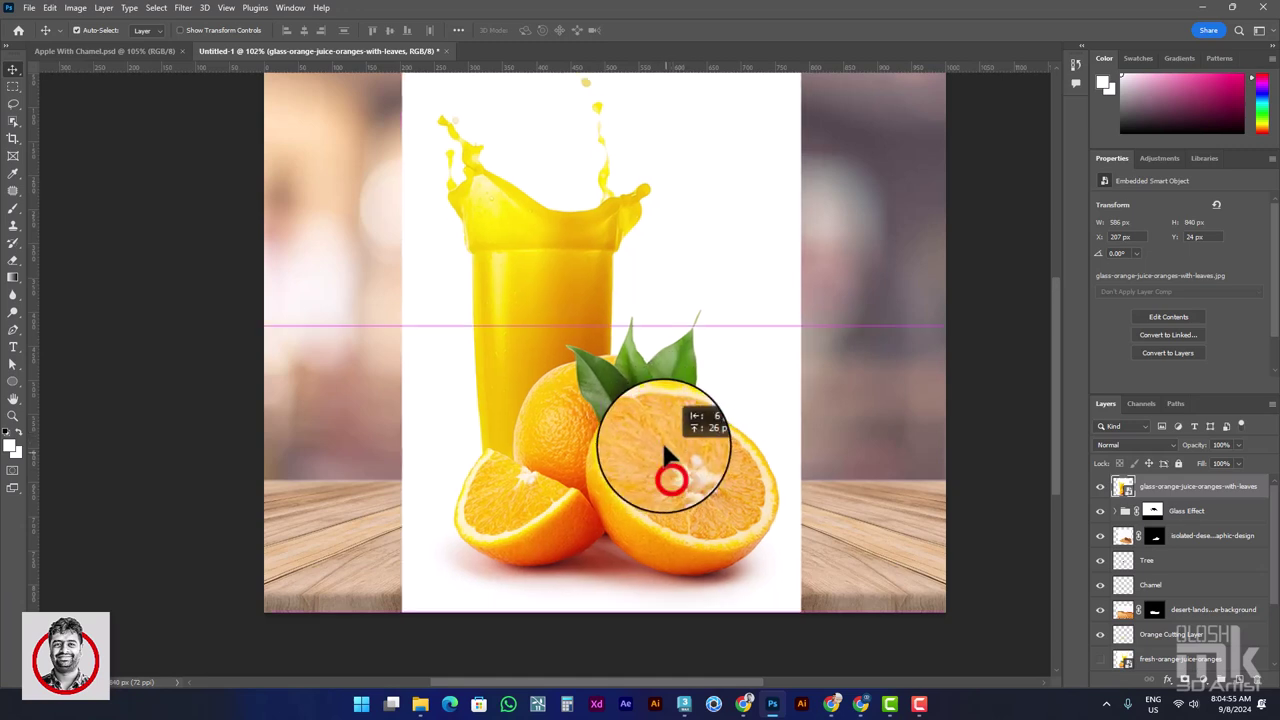
left_click_drag(665, 452, 641, 385)
Step: Object-select the three oranges and the leaves in the juice photo
left_click(14, 121)
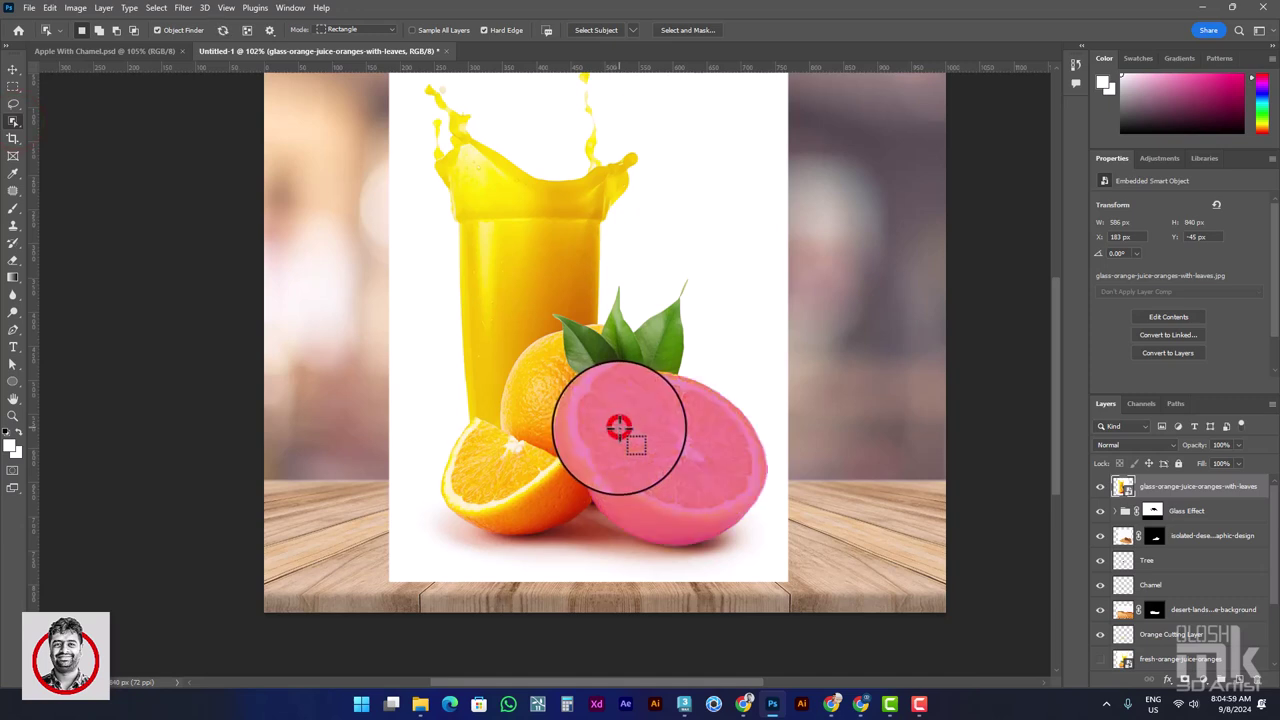
left_click(620, 430)
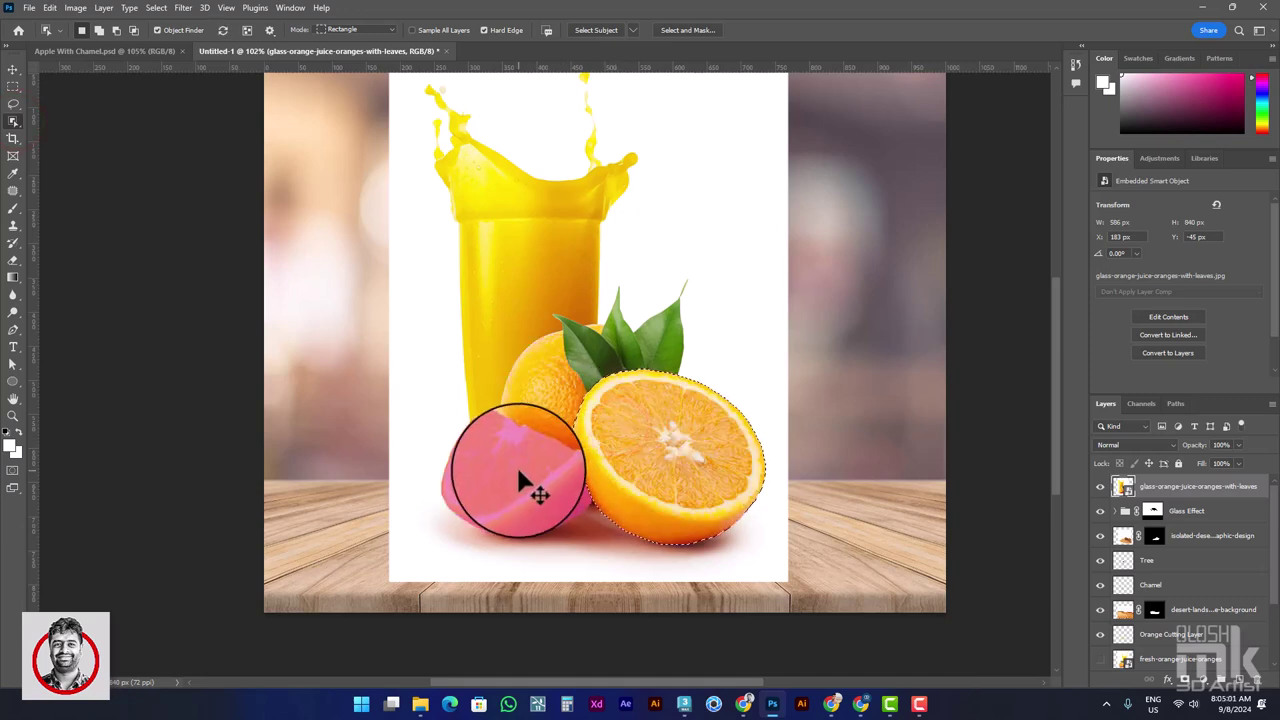
left_click(522, 470, "shift")
left_click(548, 403, "shift")
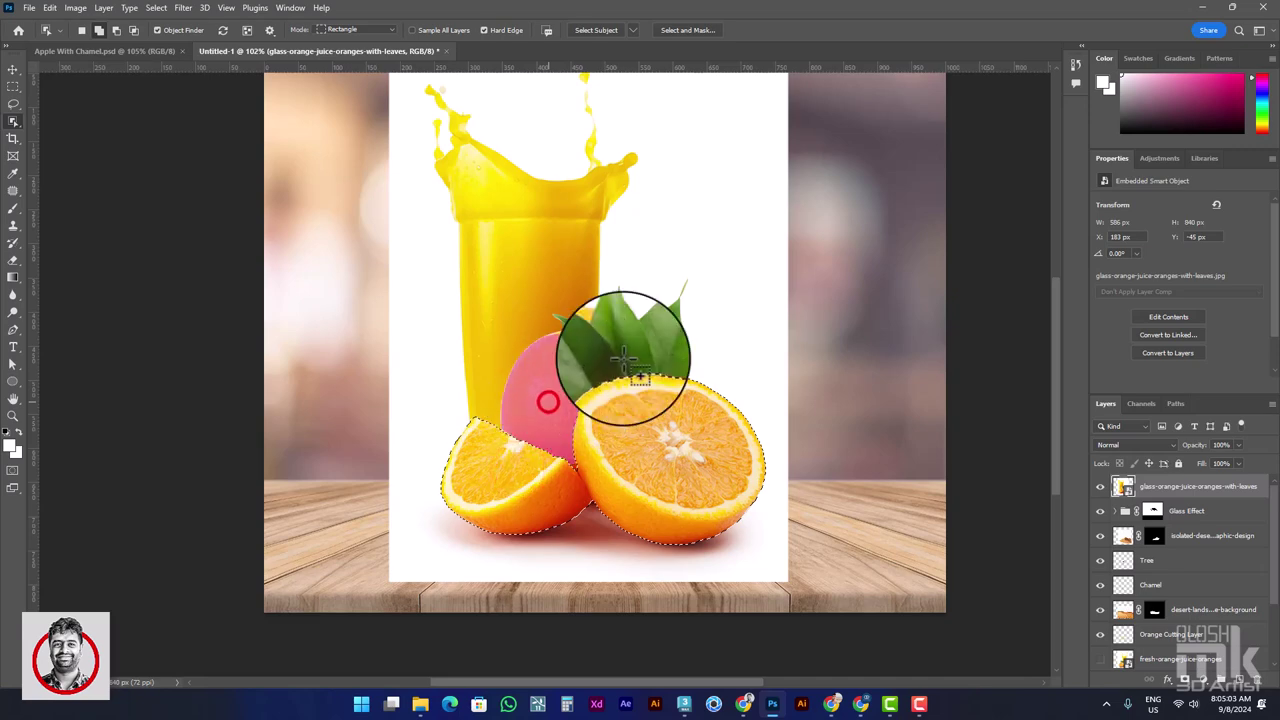
left_click(620, 355, "shift")
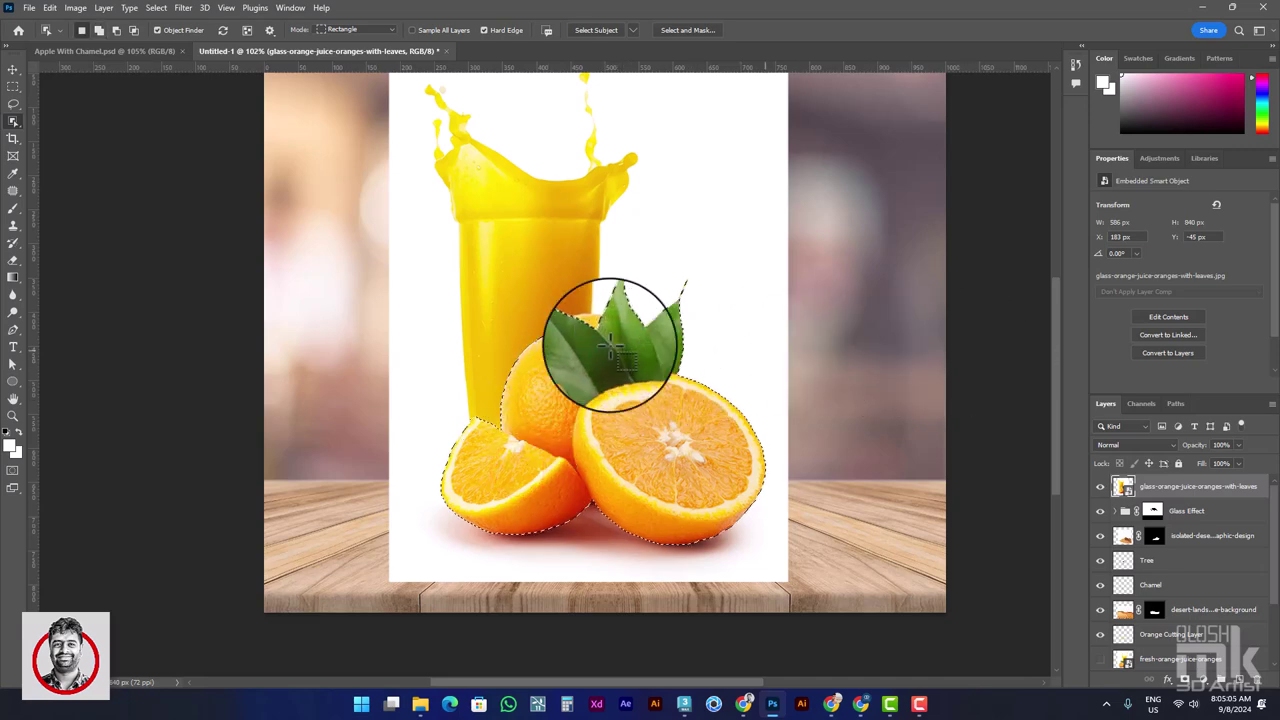
scroll(611, 357, "up", 3, "alt")
scroll(571, 320, "up", 1, "alt")
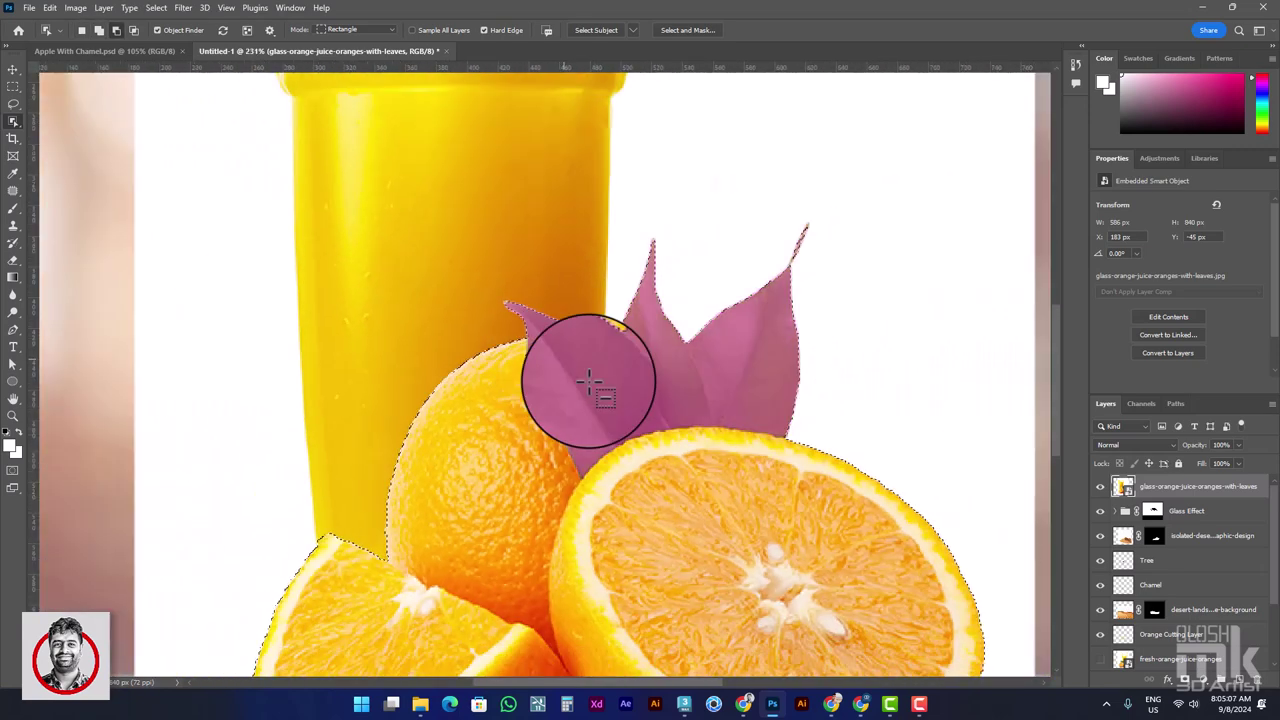
Step: Lasso in the gap between the leaves and copy the selection to Layer 1
left_click(13, 97)
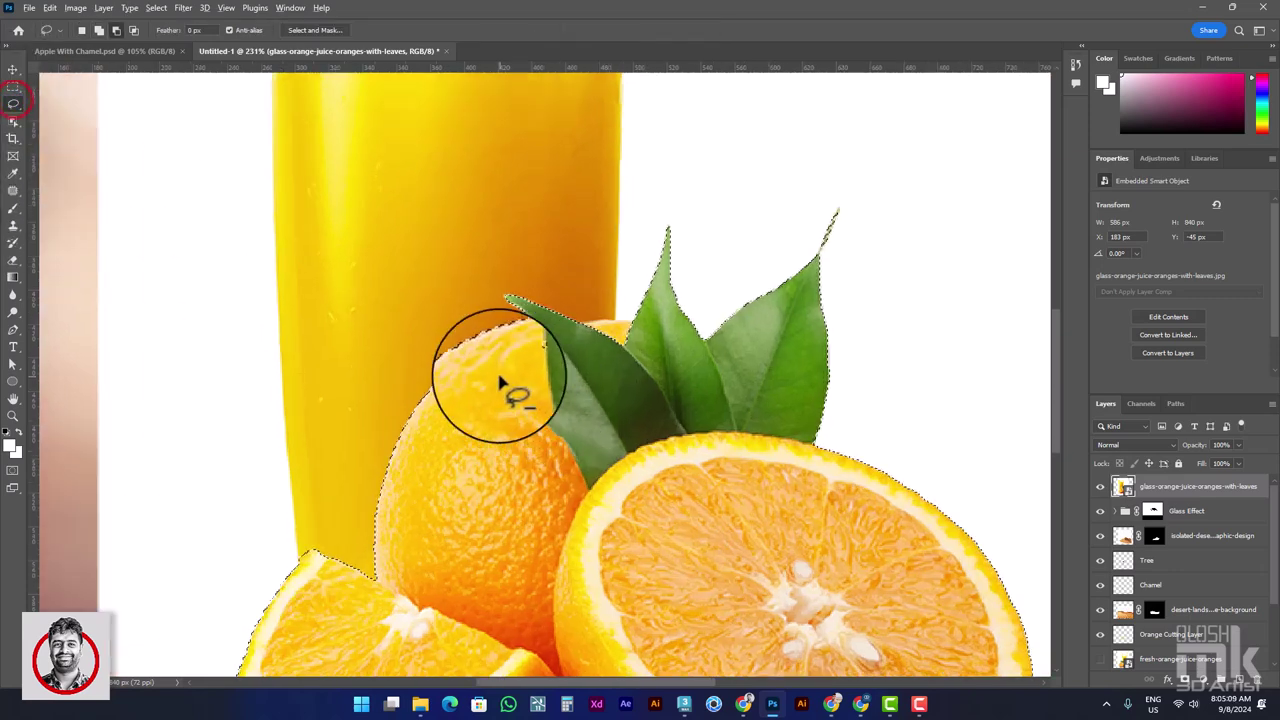
scroll(515, 375, "up", 3)
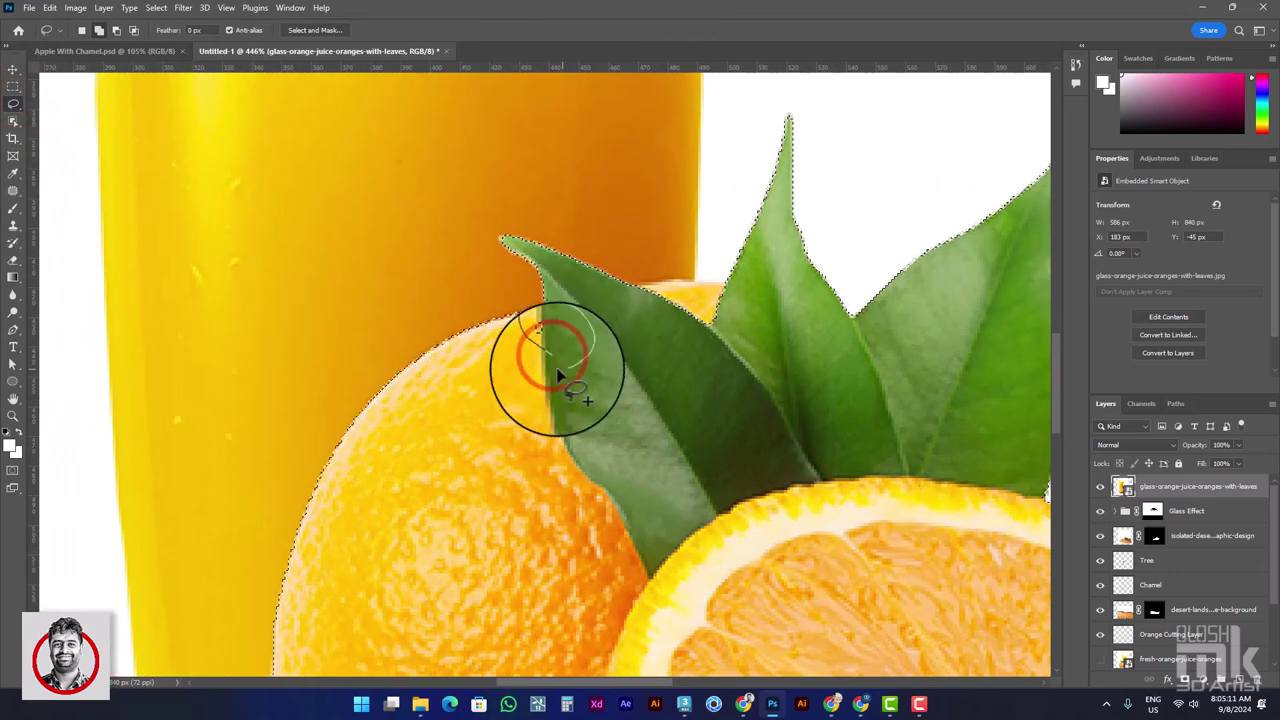
scroll(734, 294, "up", 2)
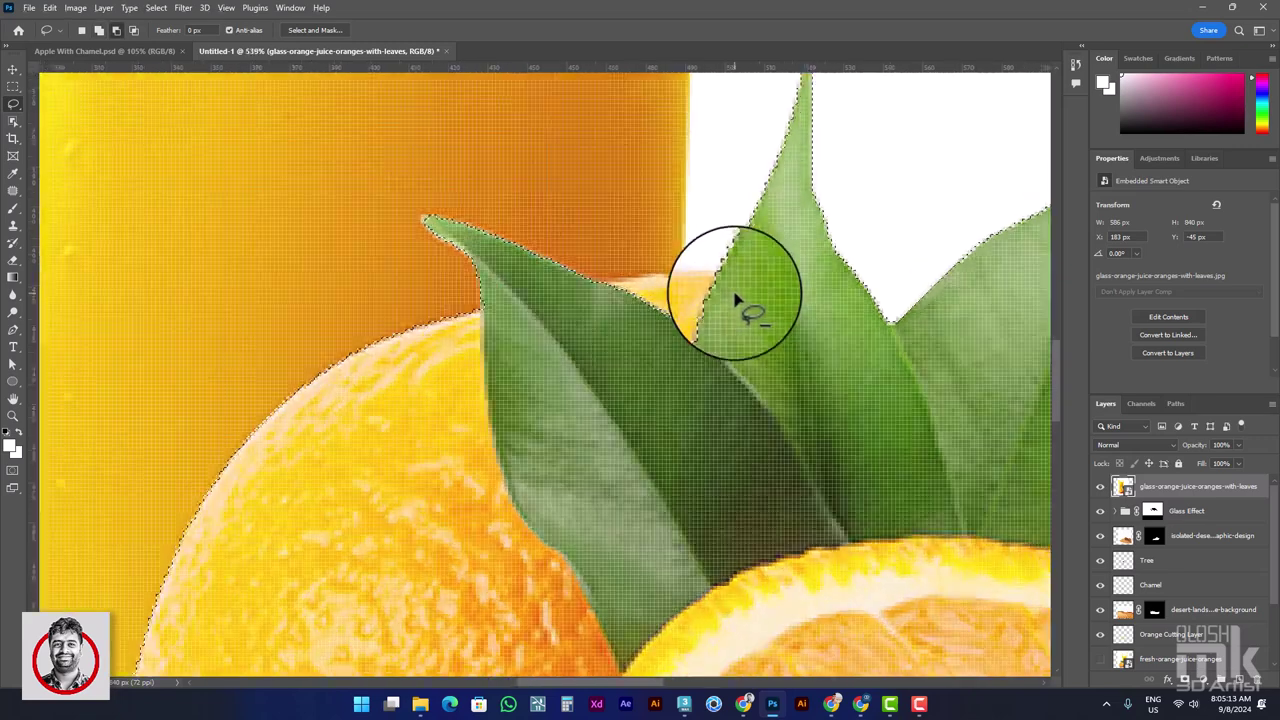
scroll(597, 286, "up", 2)
left_click_drag(579, 288, 597, 287)
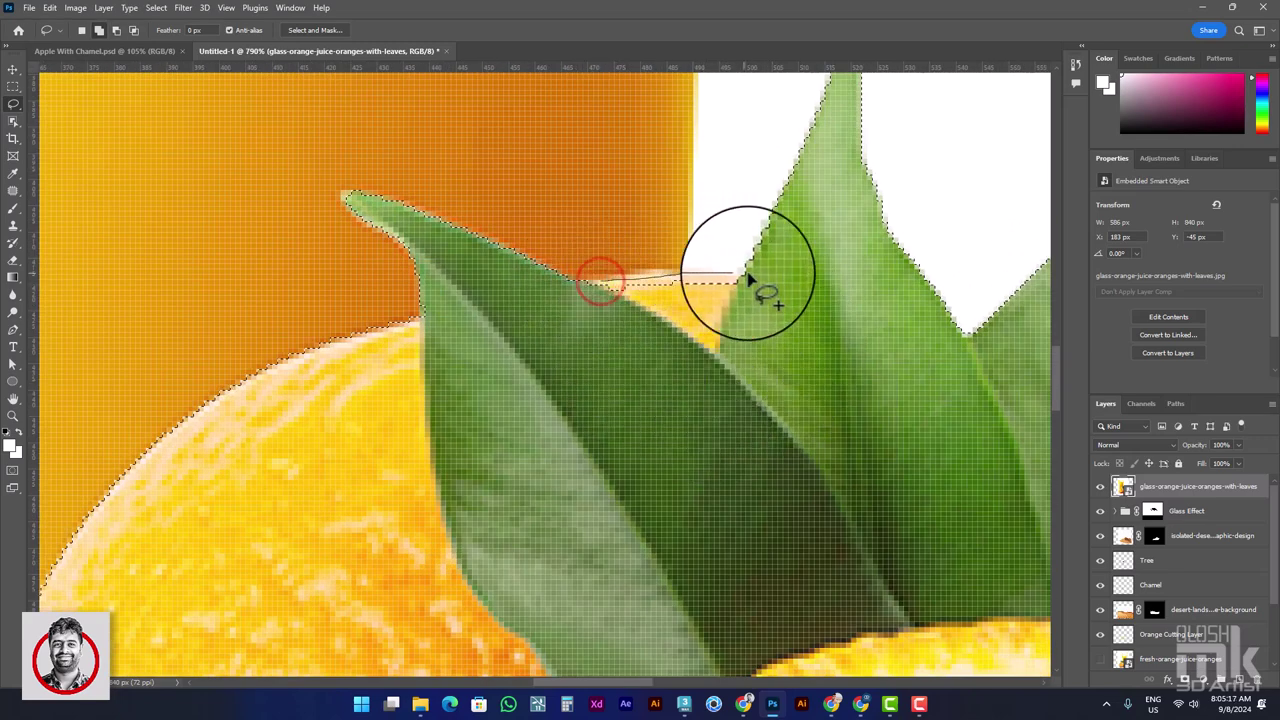
scroll(590, 330, "down", 2)
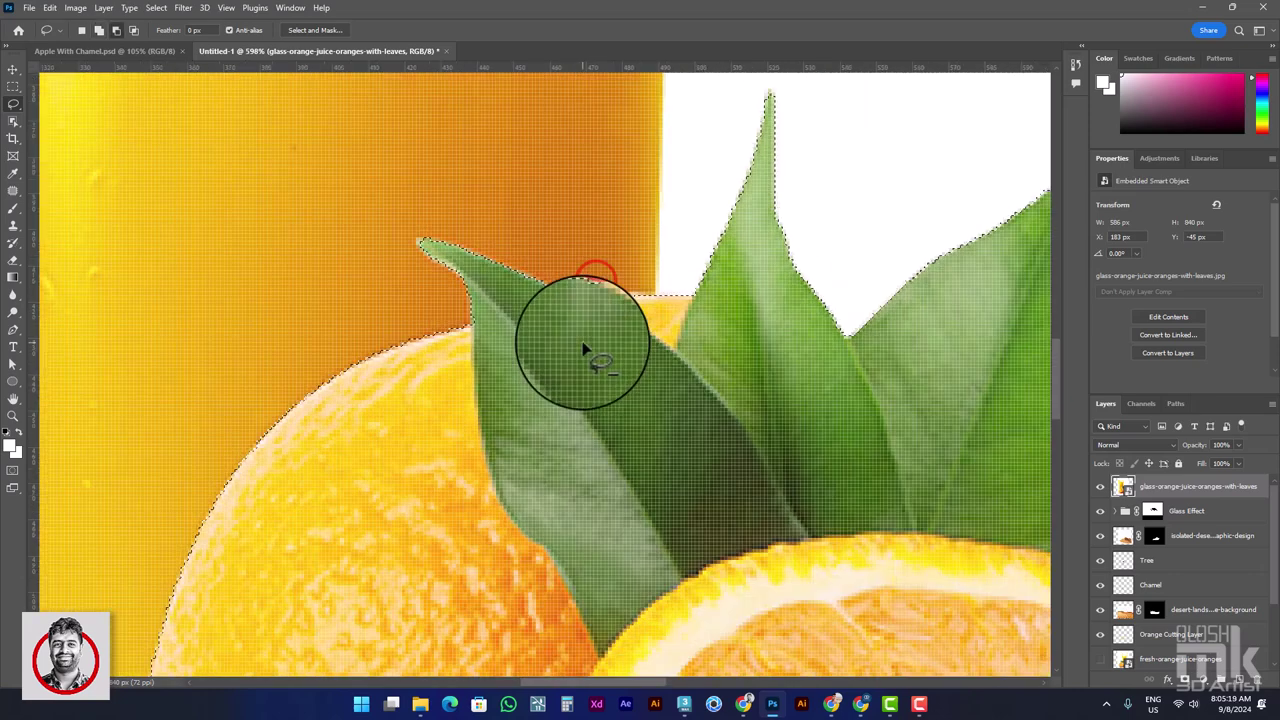
scroll(620, 360, "down", 2)
scroll(665, 362, "down", 2)
scroll(677, 360, "down", 1)
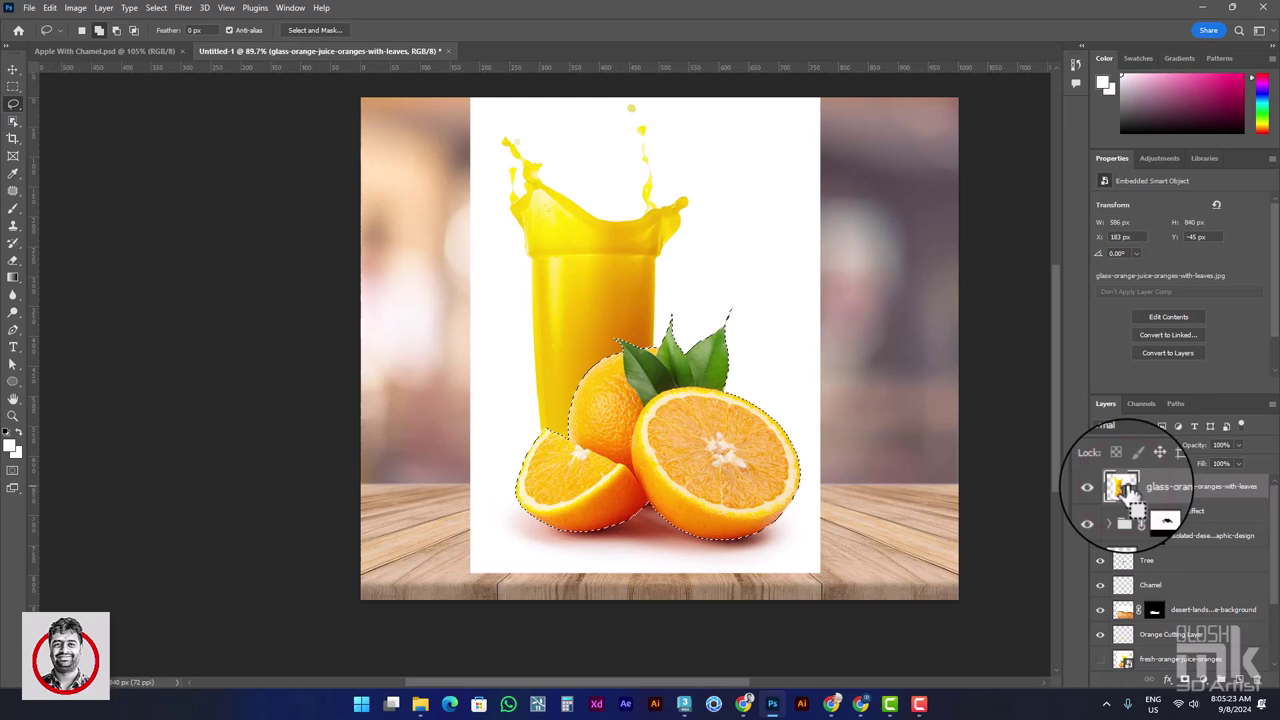
key("ctrl+j")
Step: Load Layer 1's selection and make the orange-juice photo layer active
left_click(1123, 487, "ctrl")
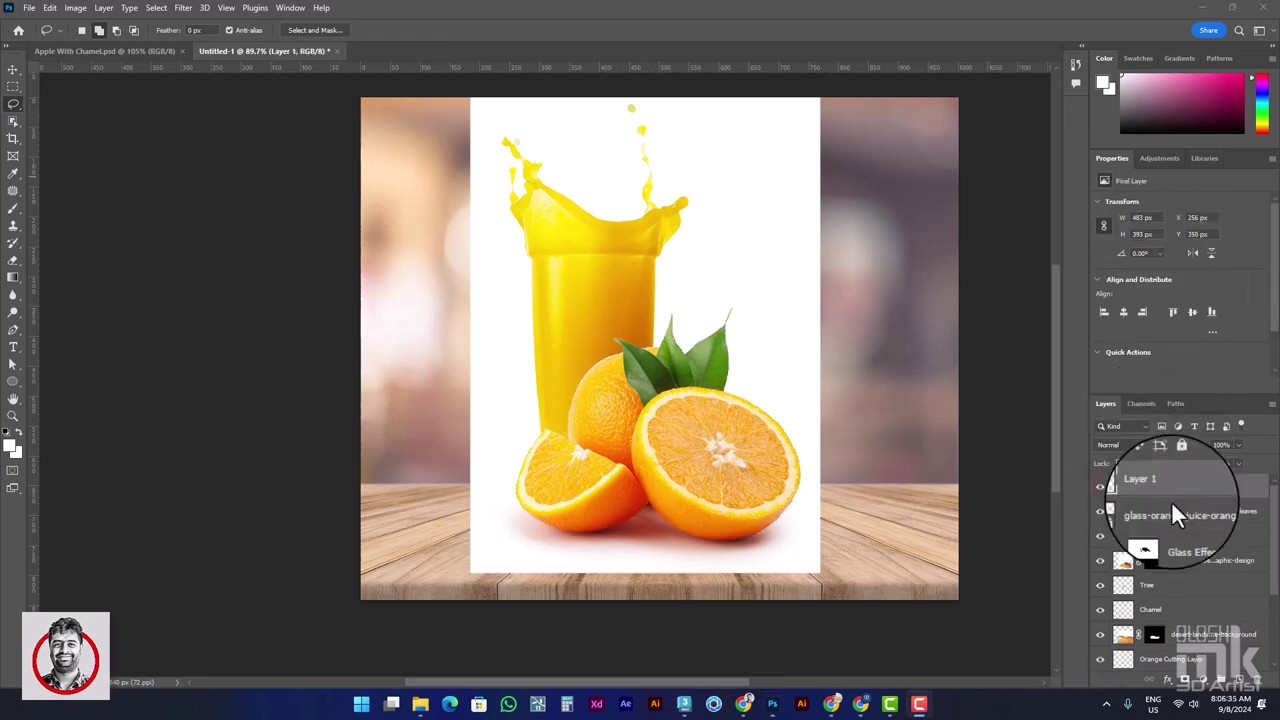
left_click_drag(1127, 494, 1125, 492)
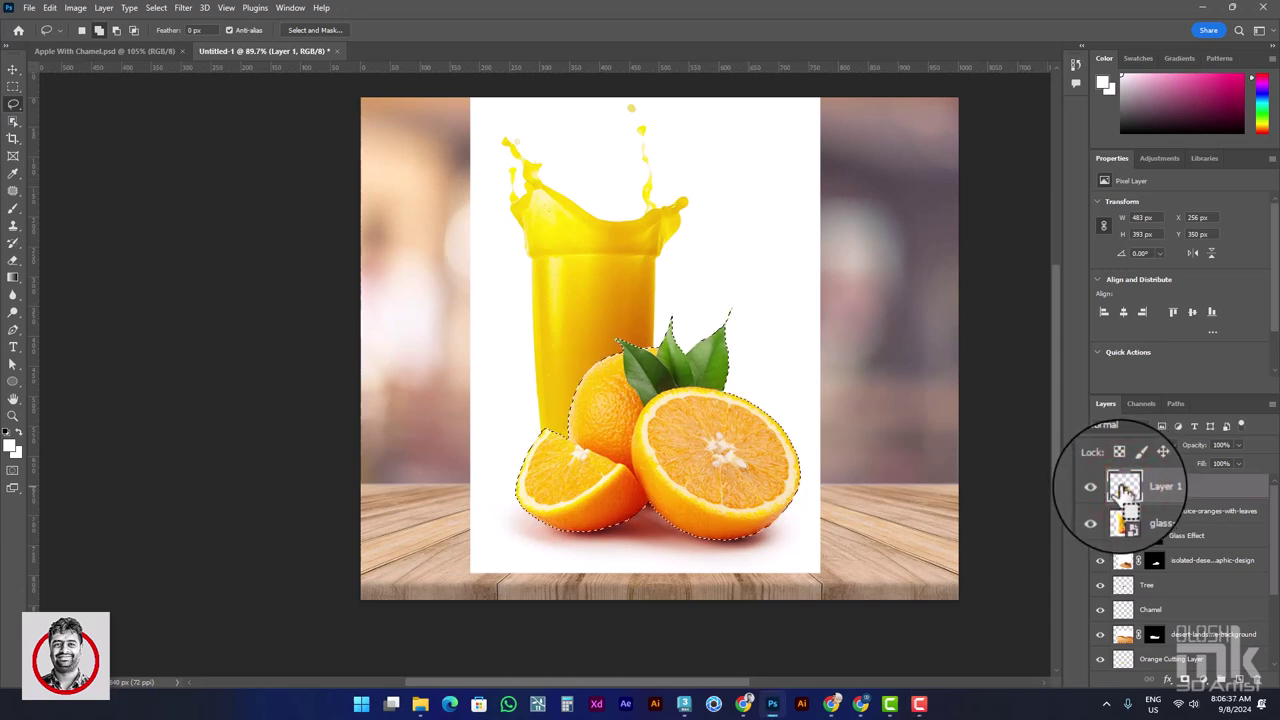
left_click(1125, 511)
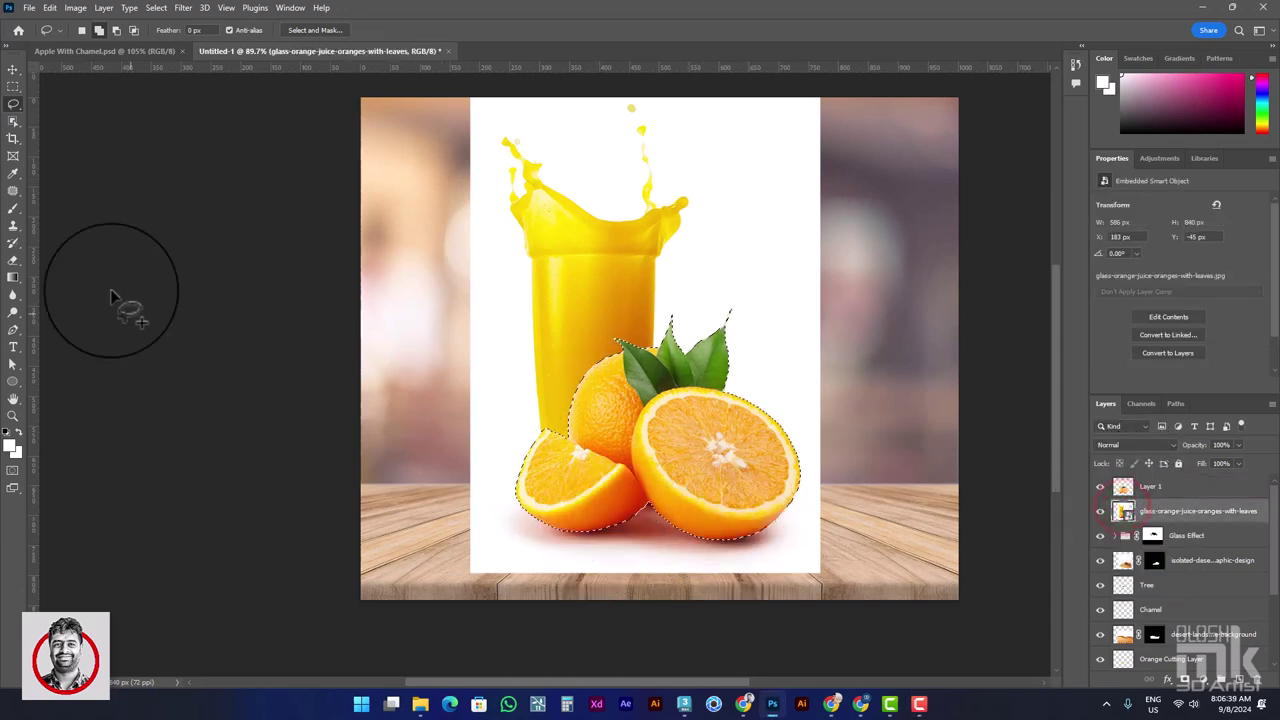
Step: Copy a rectangle from the photo's lower part onto a new layer
left_click(13, 85)
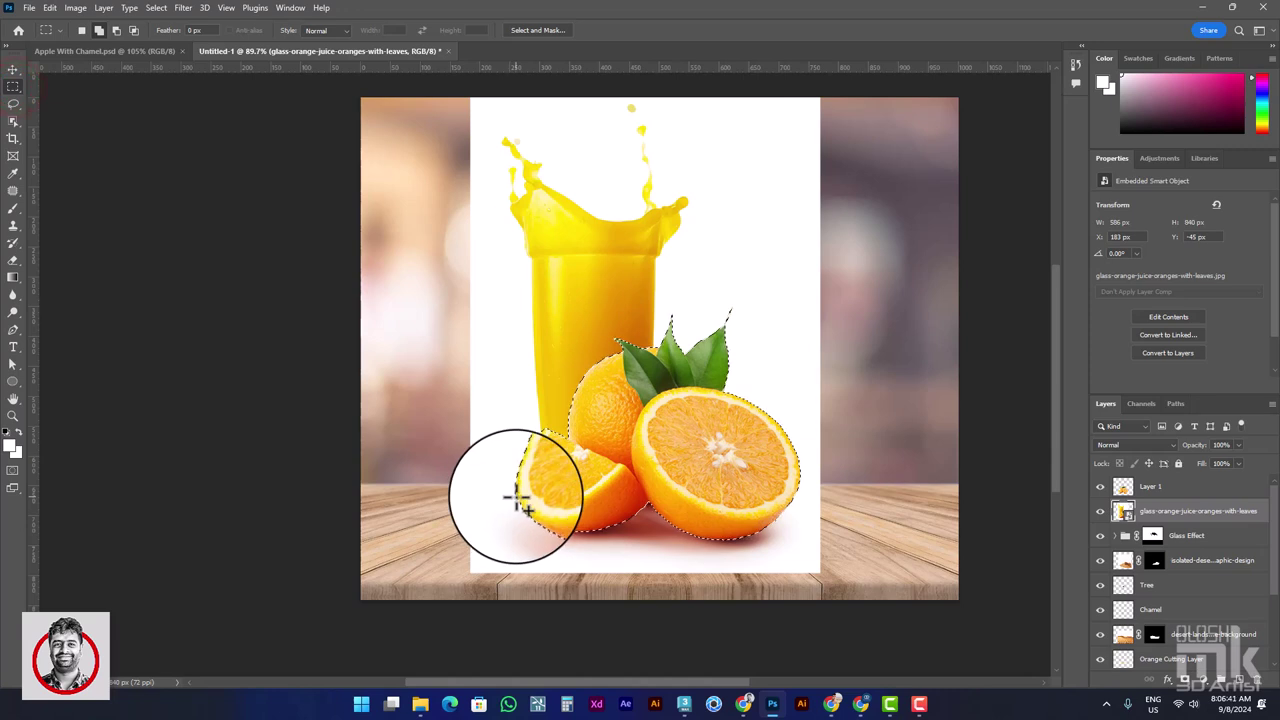
left_click_drag(516, 497, 782, 648)
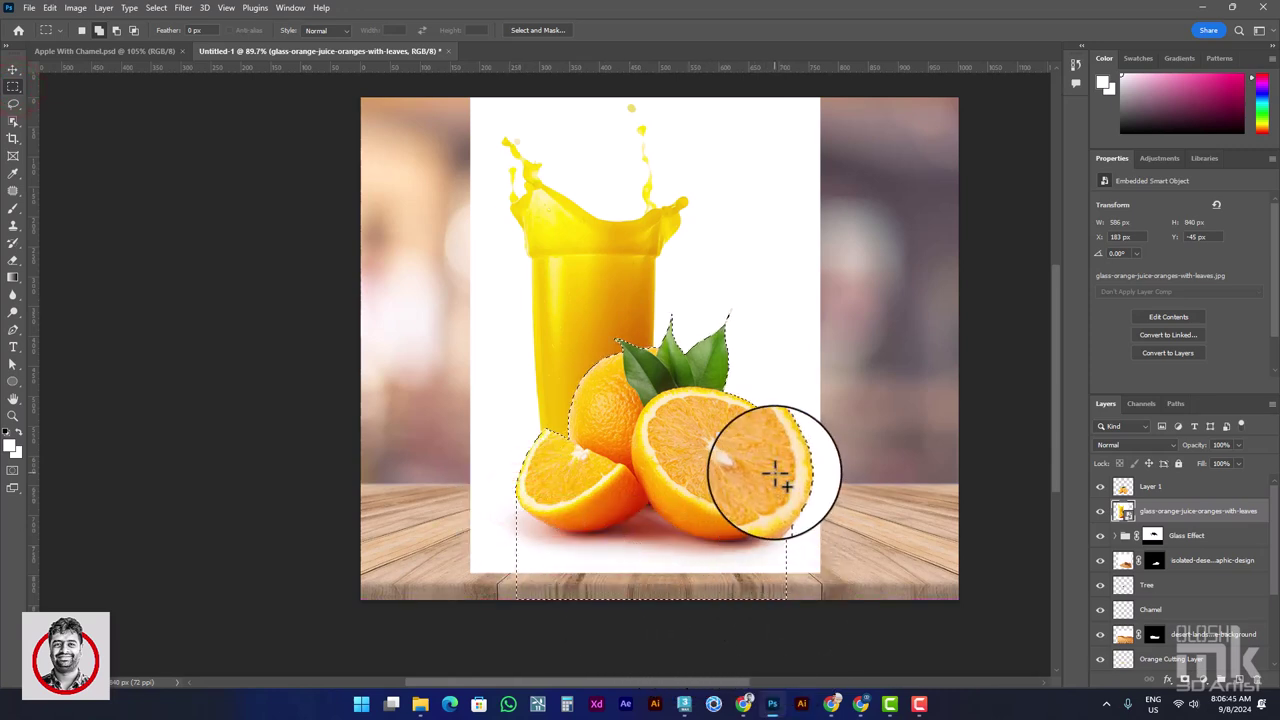
left_click_drag(774, 473, 806, 612)
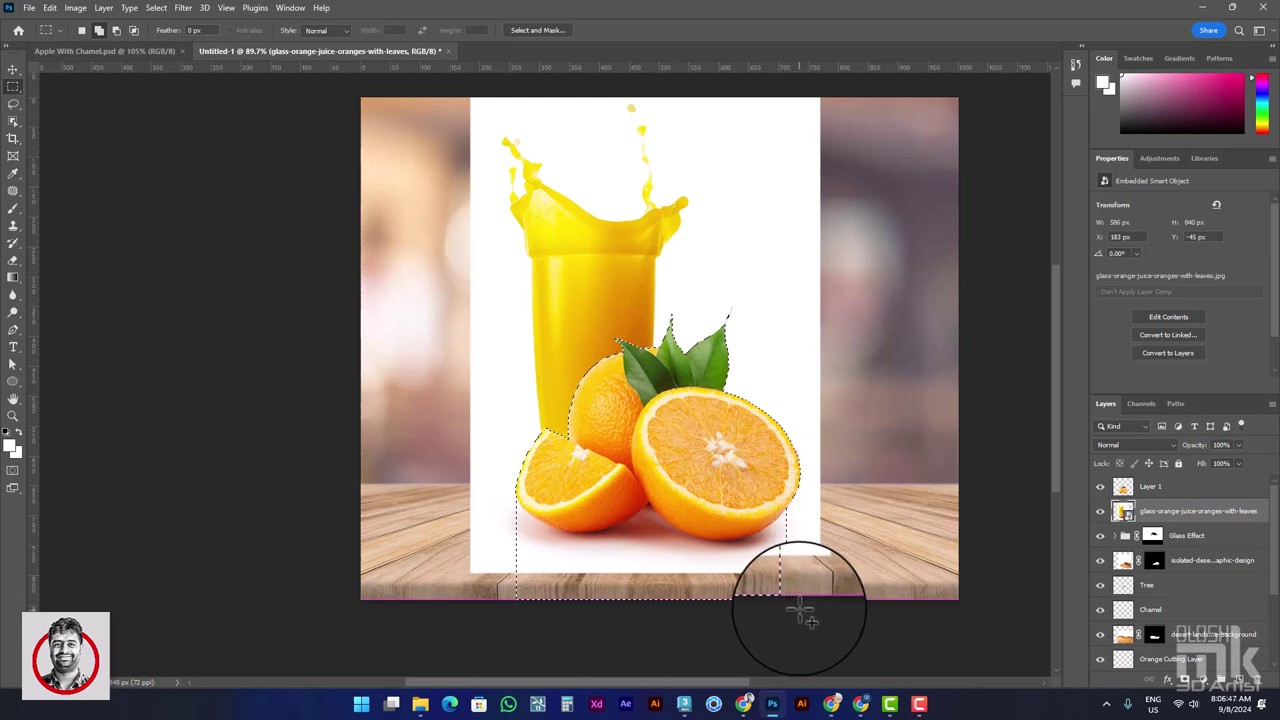
left_click_drag(1123, 511, 1124, 548)
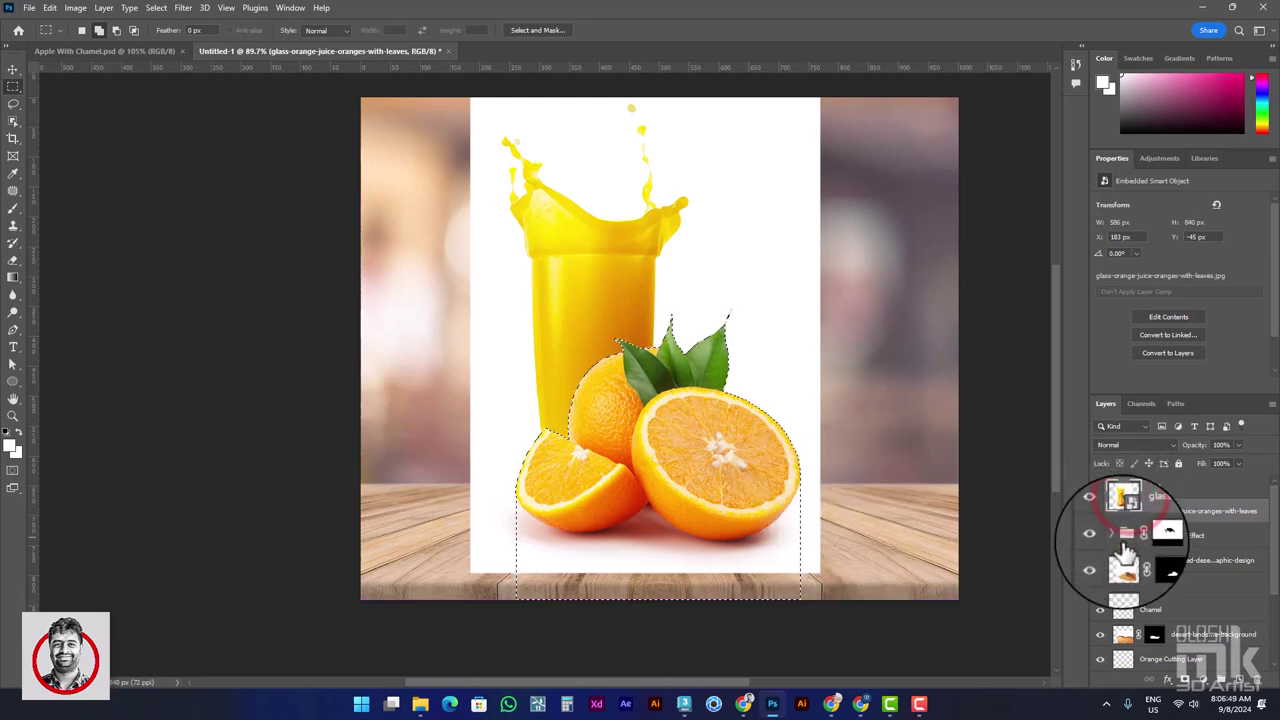
key("ctrl+j")
Step: Delete the original orange-juice photo layer and rename the orange copy to Shadow
left_click(1127, 535)
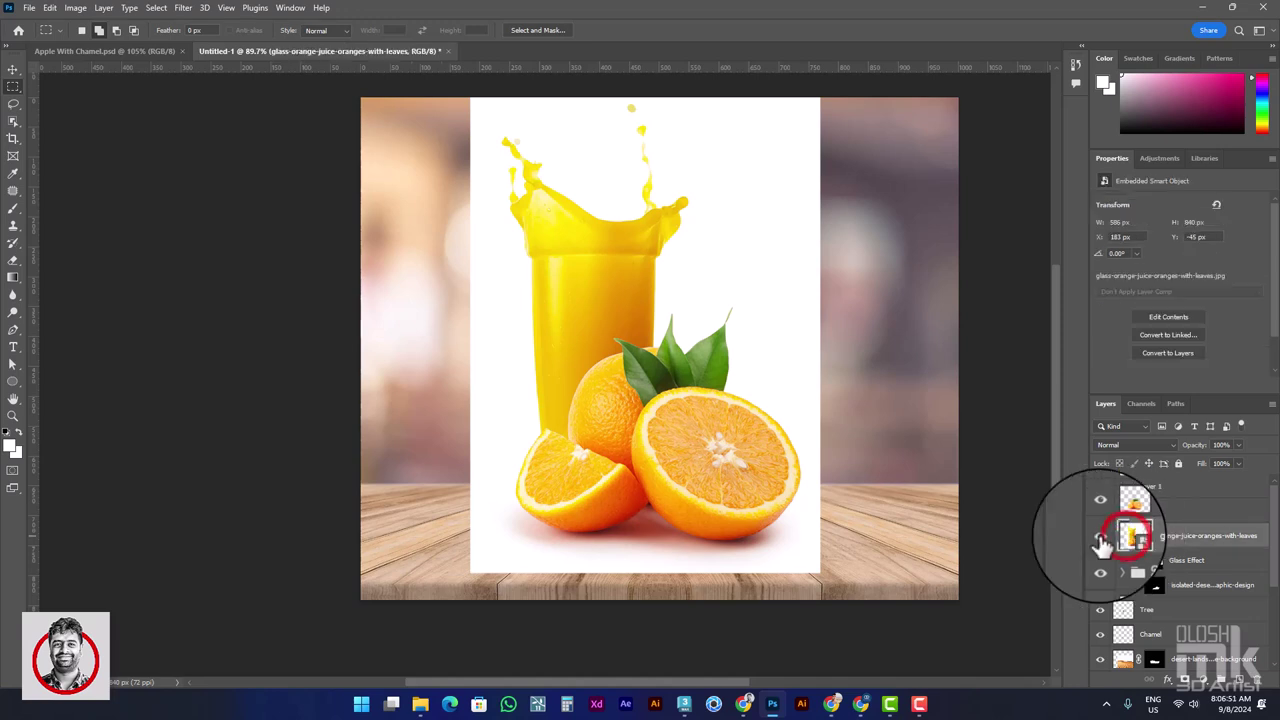
key("Delete")
left_click(1147, 513)
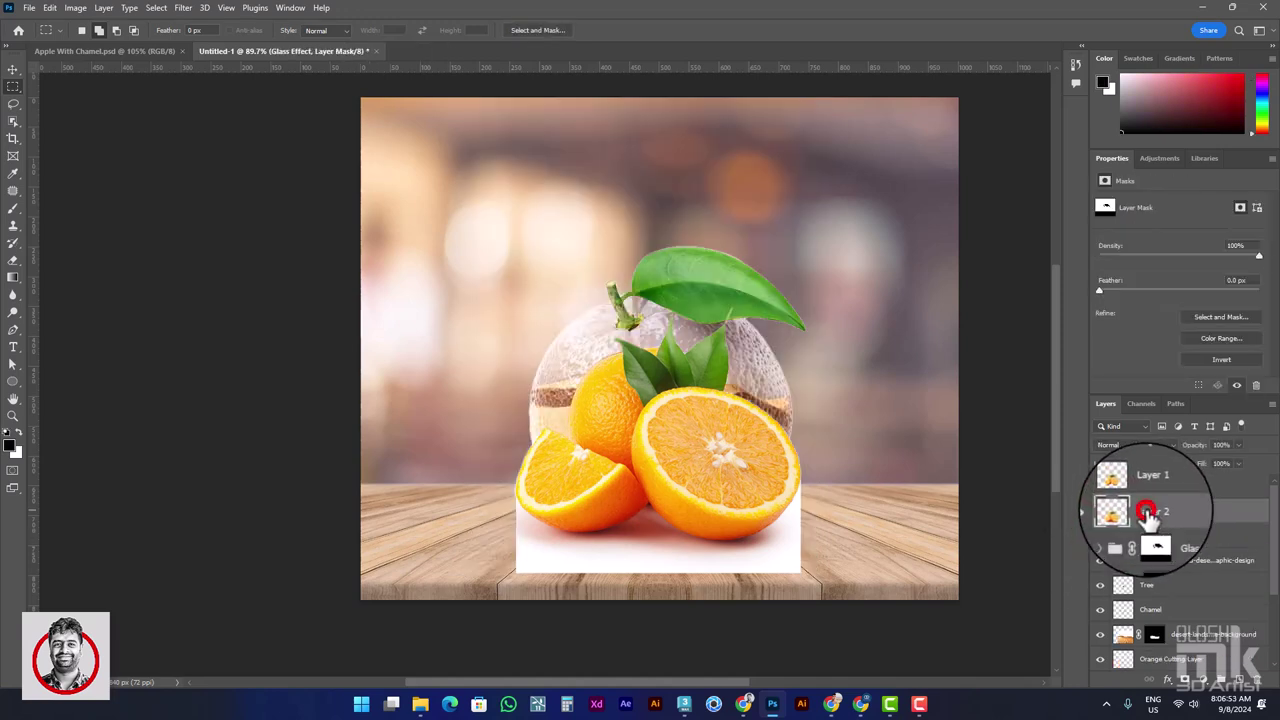
double_click(1152, 513)
type("Shadow")
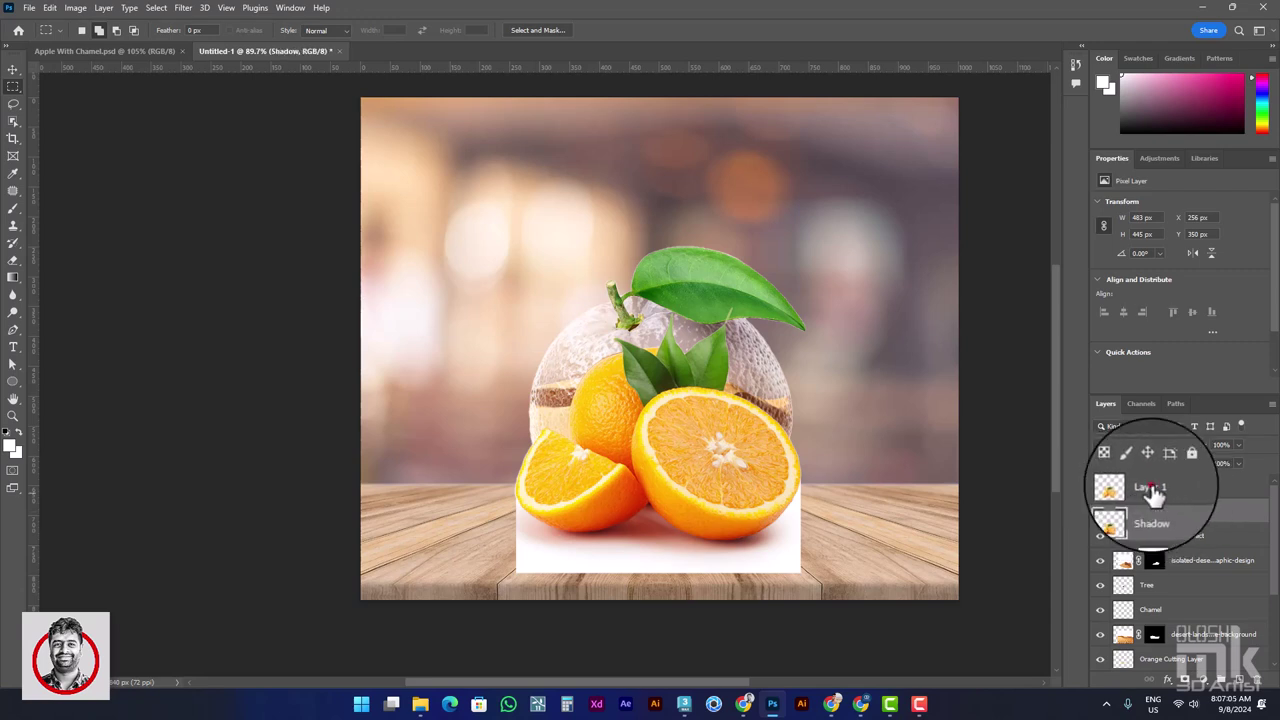
Step: Rename Layer 1 to Main Layer and set the Shadow layer to Multiply blending
double_click(1150, 487)
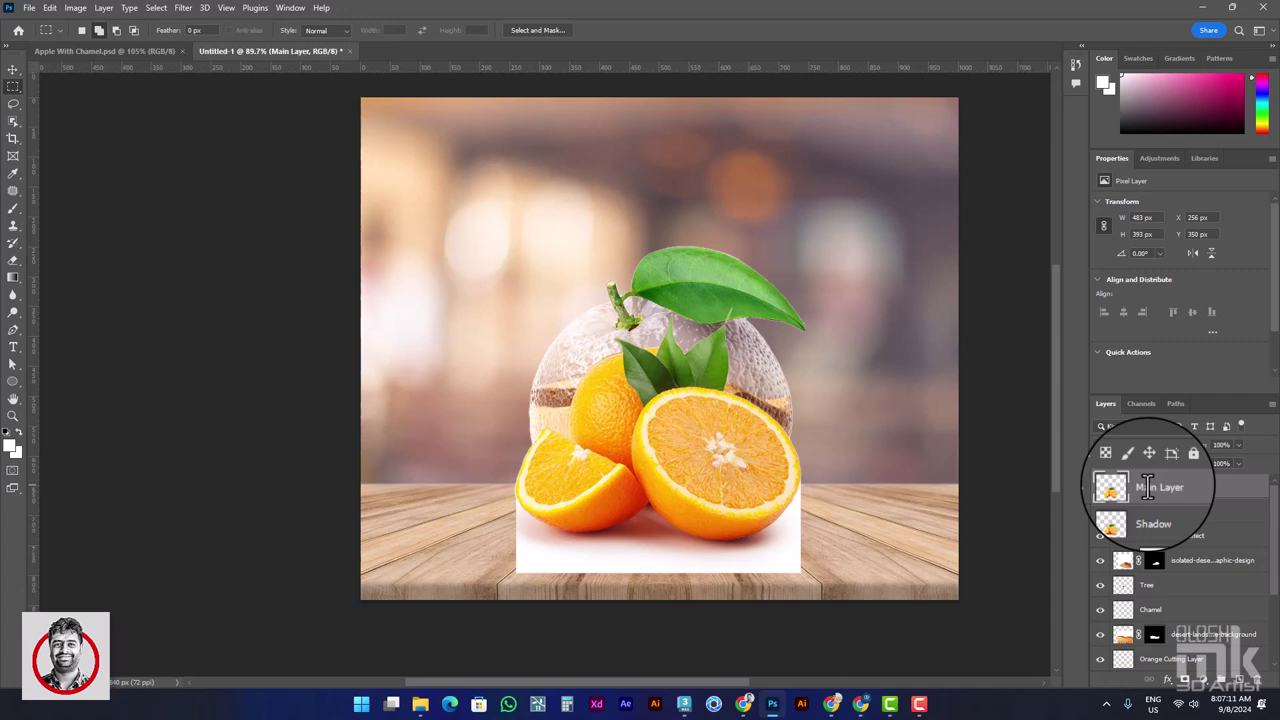
left_click(1140, 510)
left_click(1150, 447)
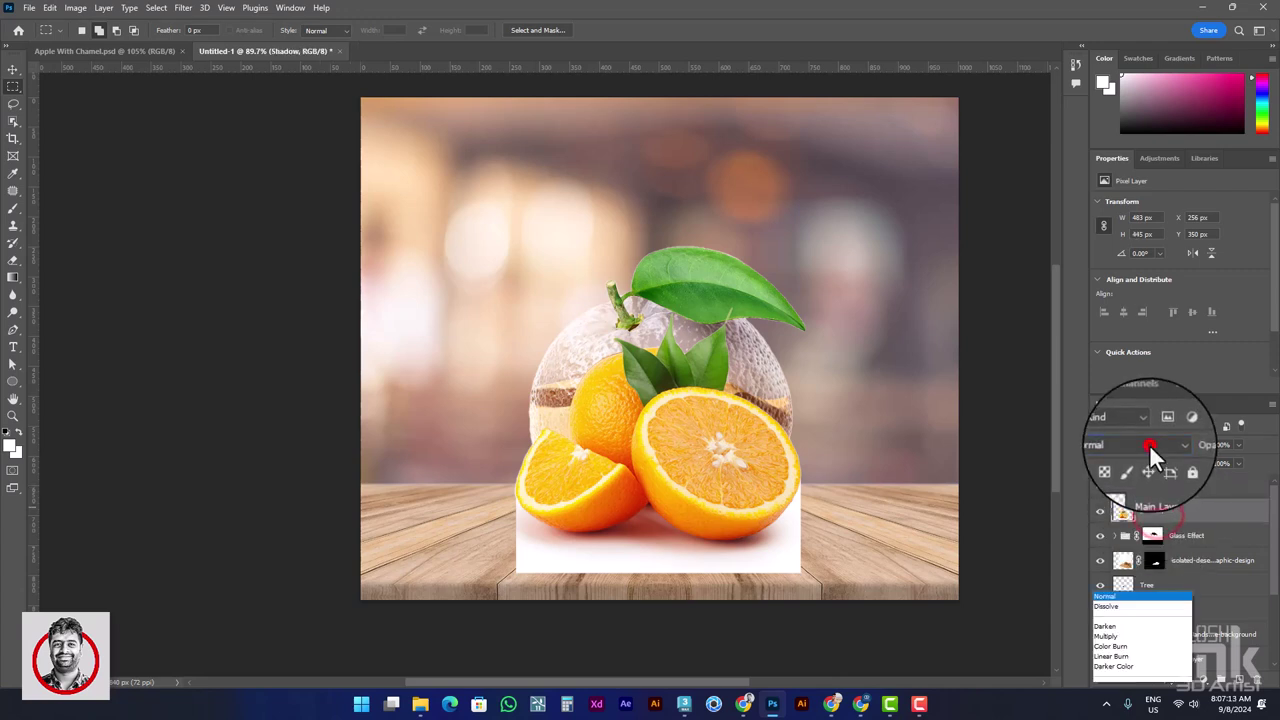
left_click(1123, 405)
mouse_move(1150, 510)
left_mouse_down()
mouse_move(1125, 588)
mouse_move(1158, 525)
left_mouse_up()
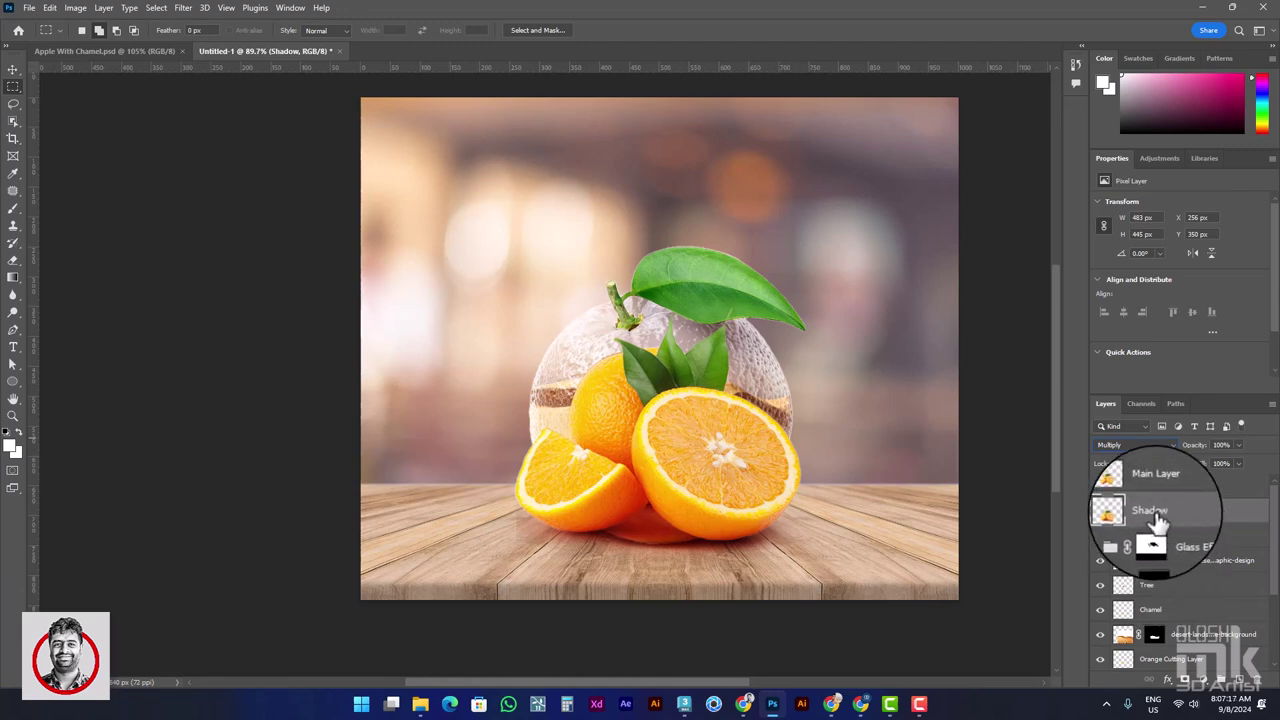
Step: Duplicate Shadow as Shadow copy and free-transform it together with Main Layer and Shadow
key("ctrl+j")
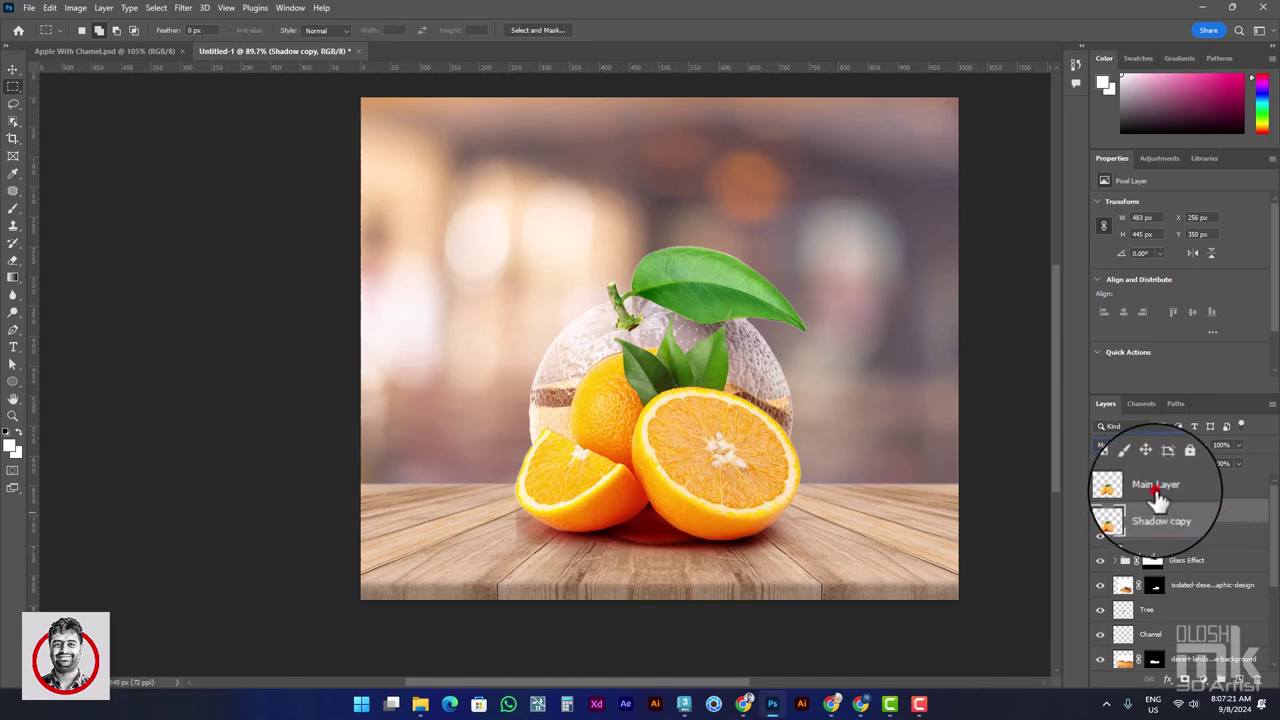
left_click(1160, 485, "shift")
key("ctrl+t")
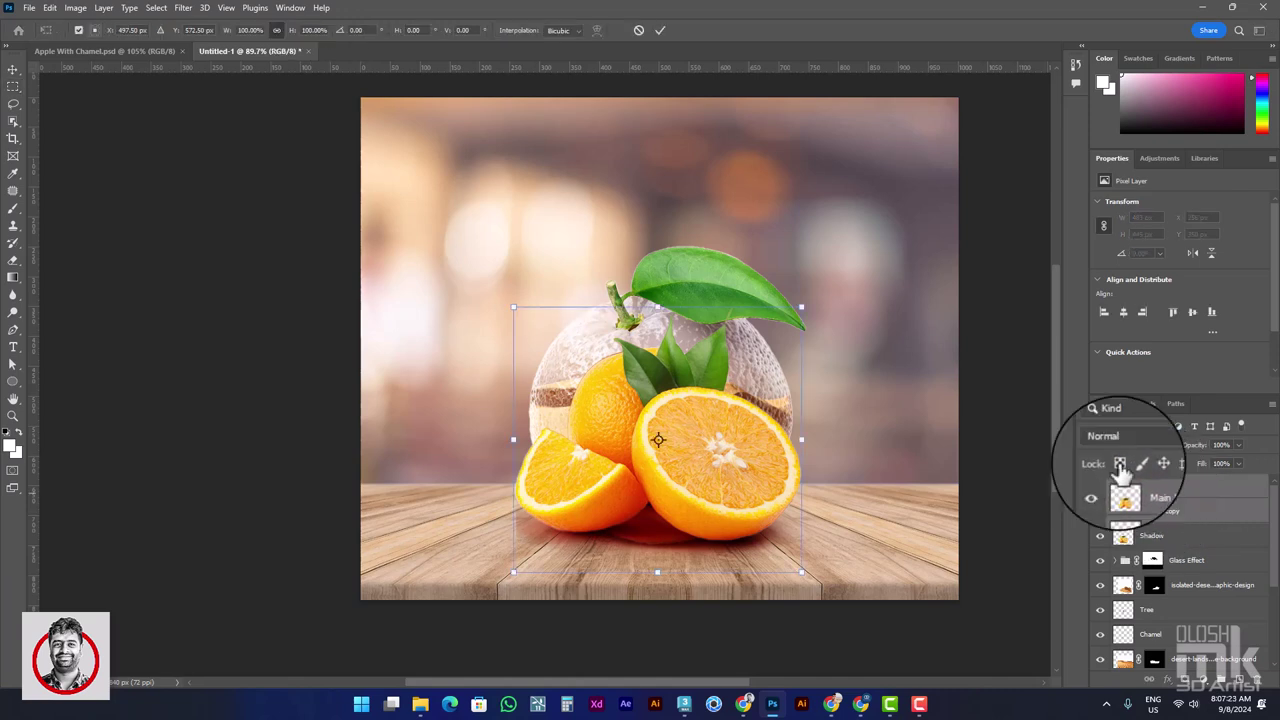
double_click(749, 456)
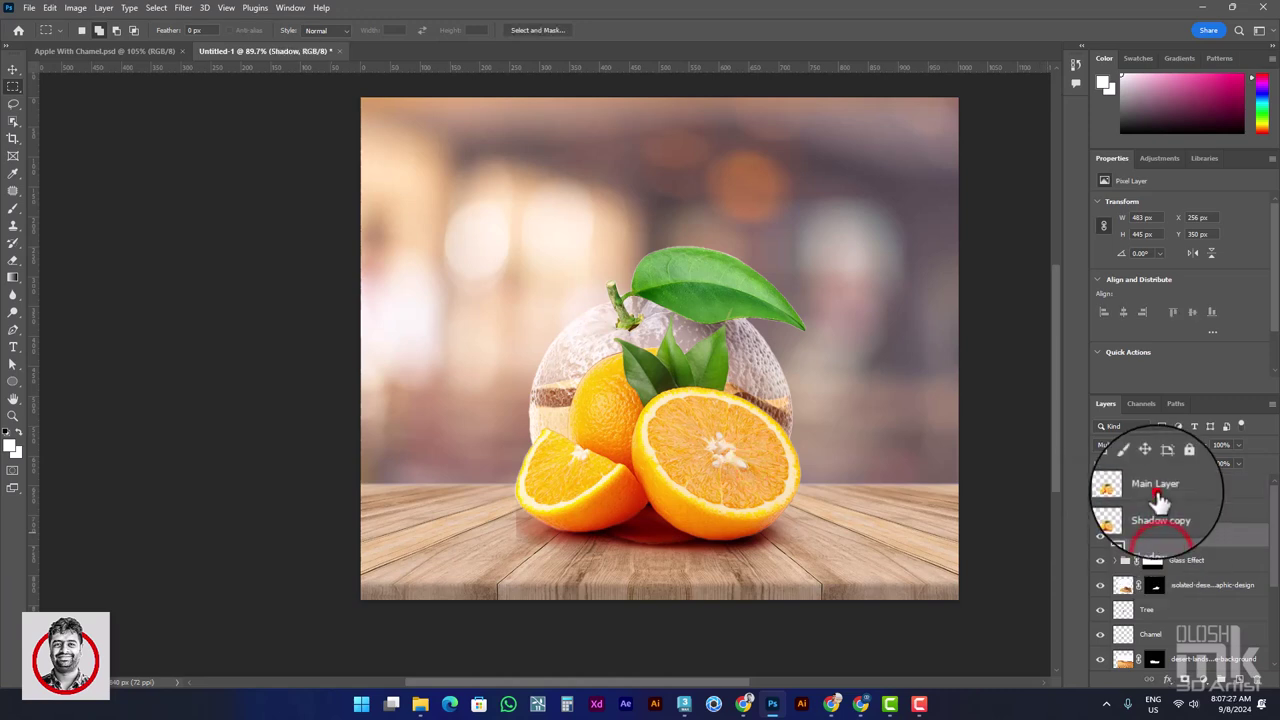
left_click(1151, 535, "shift")
key("ctrl+t")
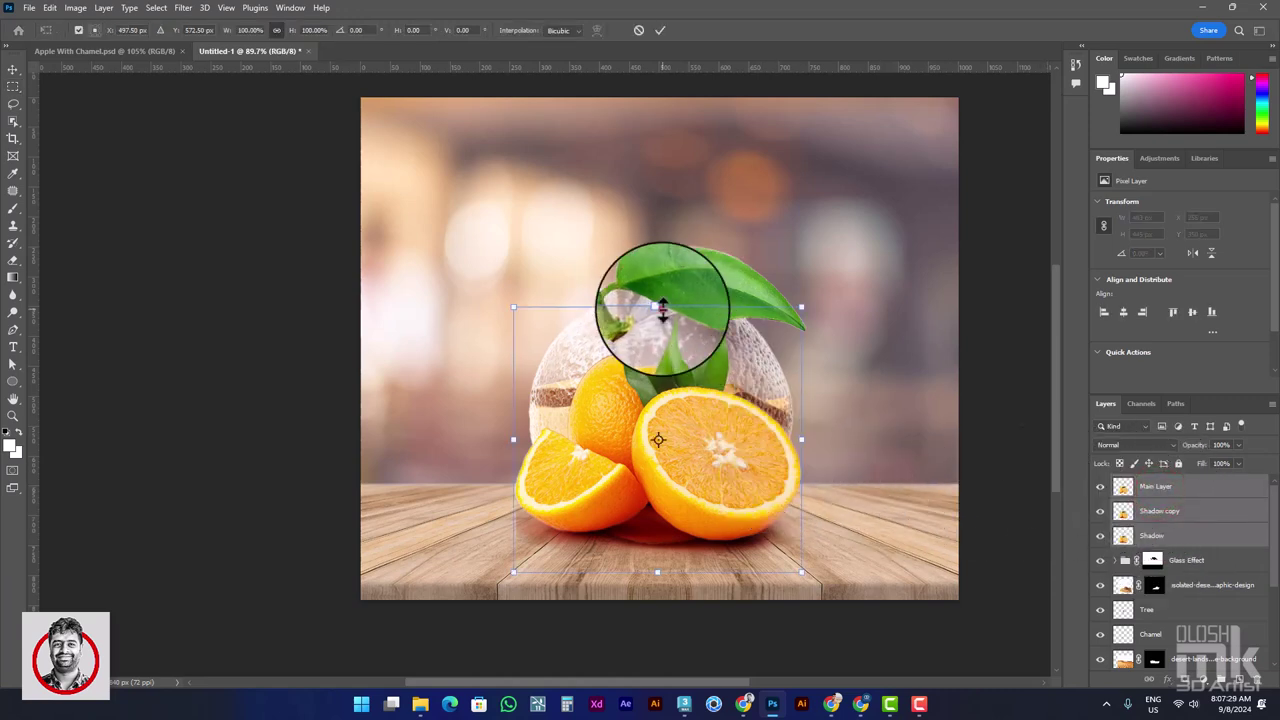
Step: Scale the oranges and shadows to about 40% and move them onto the table, front-left
mouse_move(656, 258)
left_mouse_down()
mouse_move(672, 447)
mouse_move(690, 462)
left_mouse_up()
mouse_move(680, 505)
left_mouse_down()
mouse_move(612, 545)
mouse_move(600, 533)
left_mouse_up()
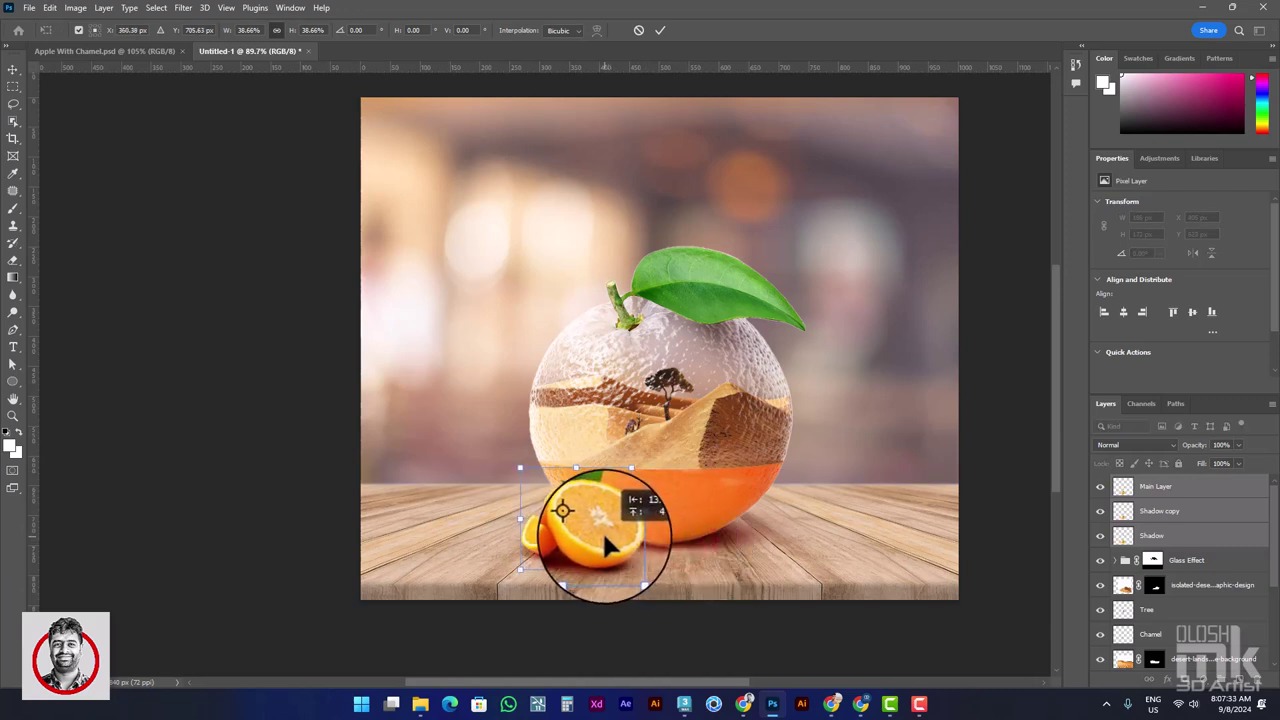
left_click_drag(577, 464, 573, 466)
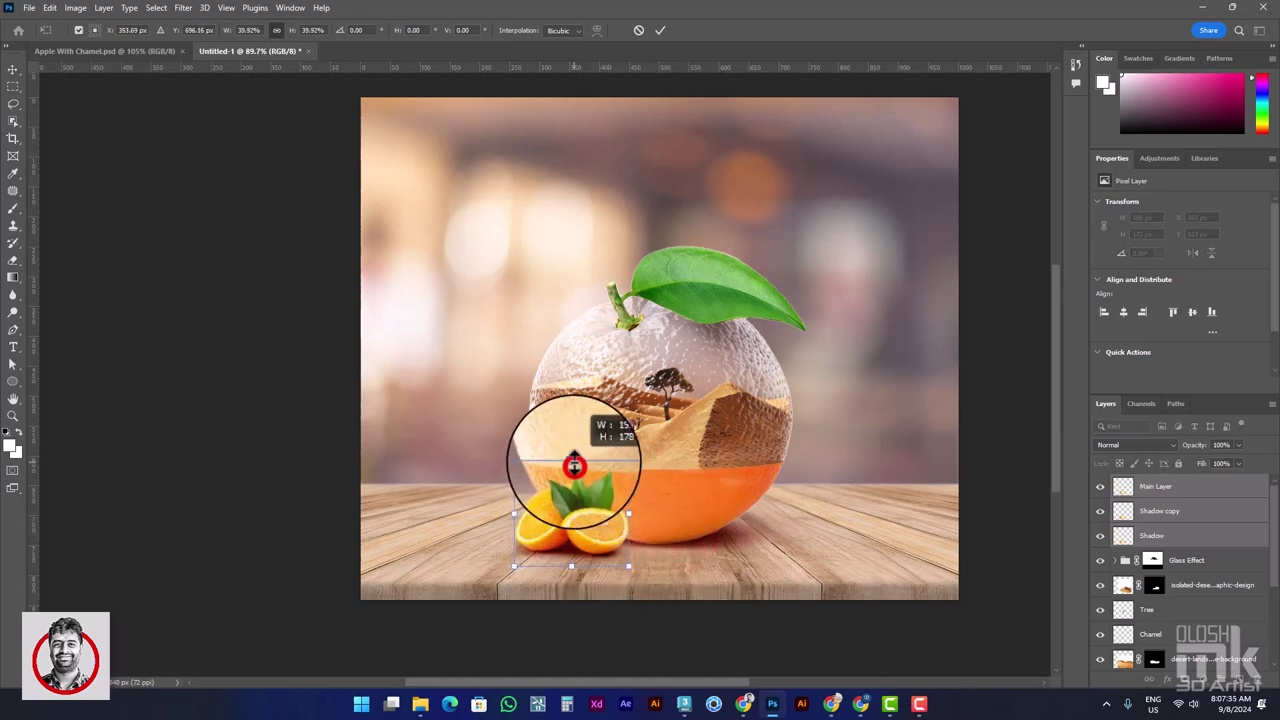
key("Return")
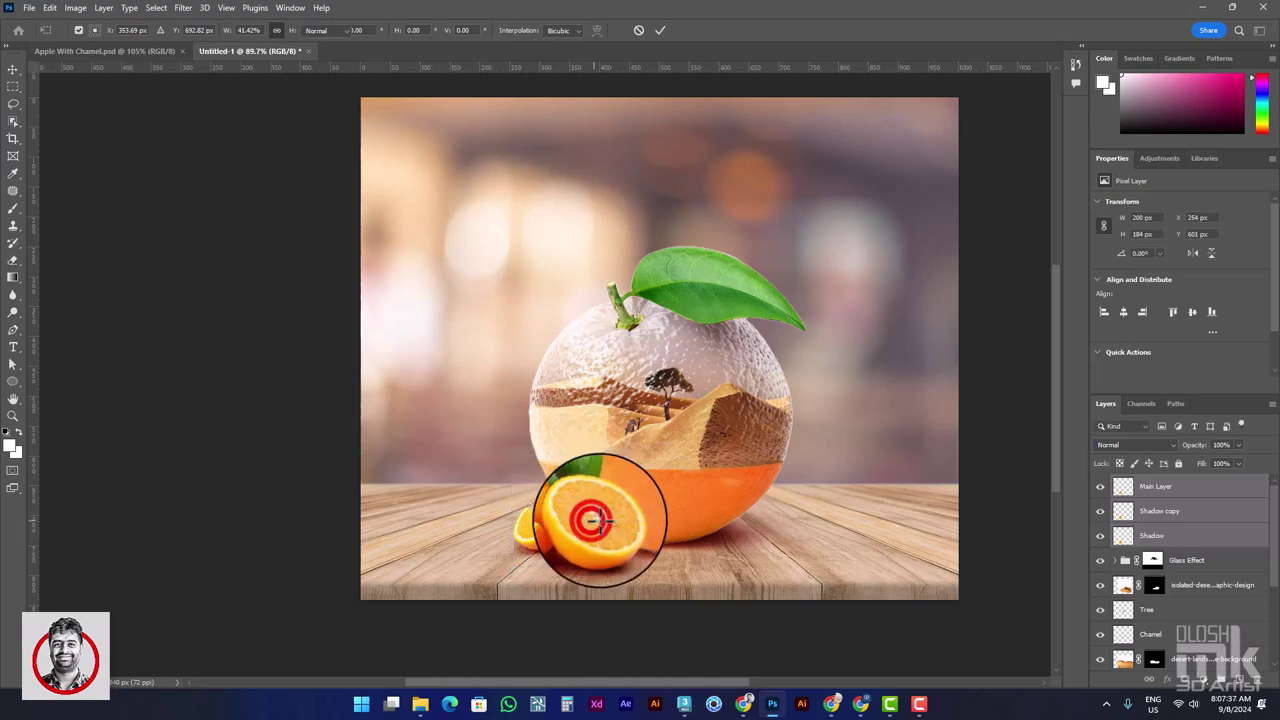
key("m")
Step: Group the Shadow and Shadow copy layers into a group named Shadow
scroll(575, 528, "up", 2)
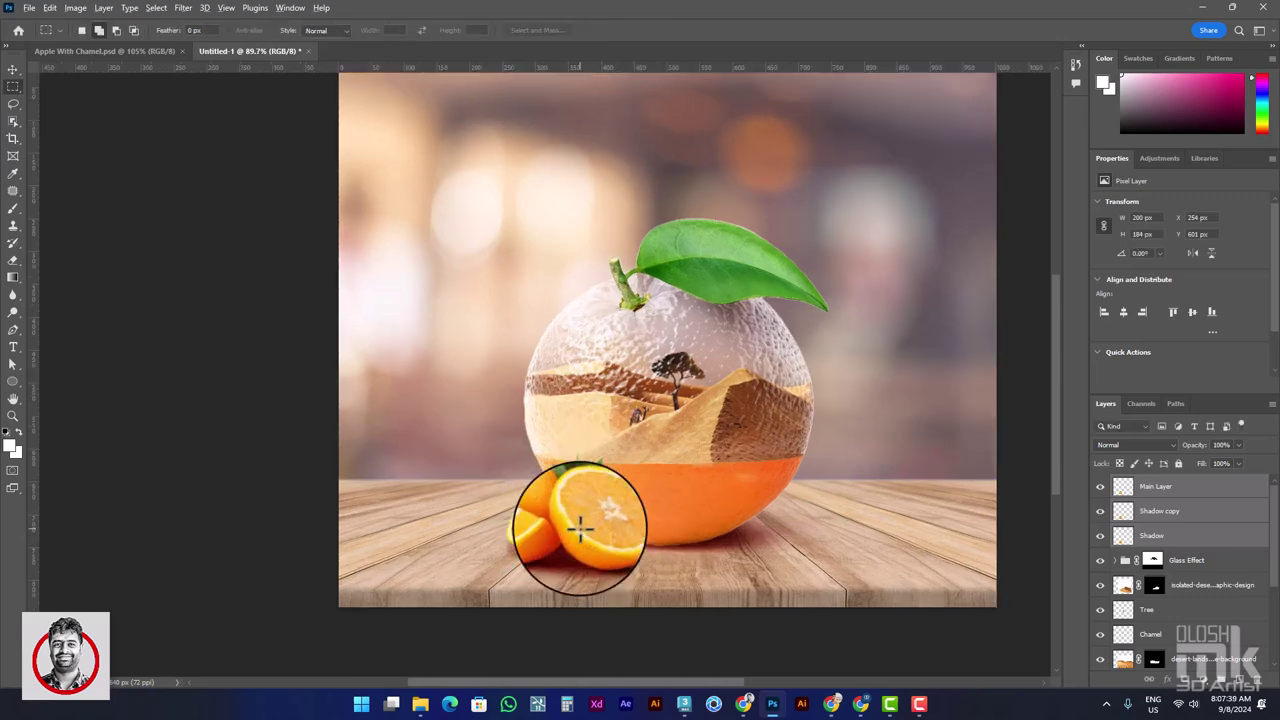
scroll(538, 540, "up", 4)
left_click(1140, 535)
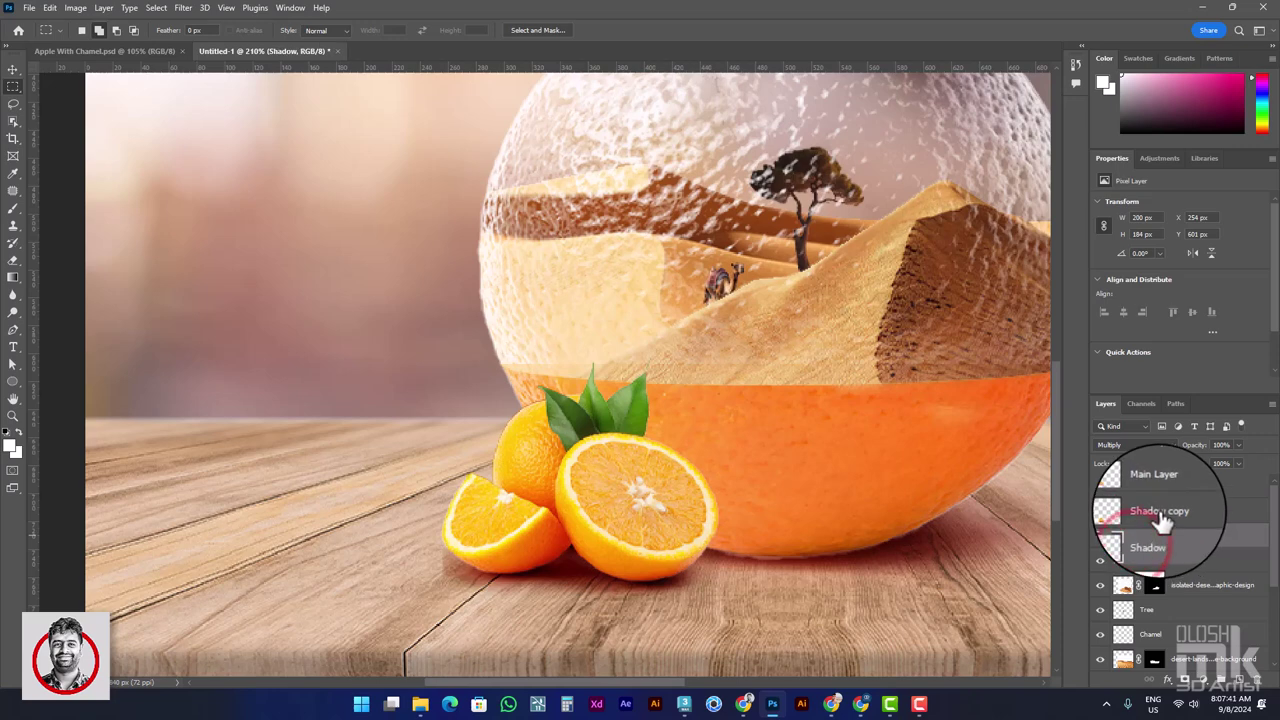
left_click(1158, 515, "shift")
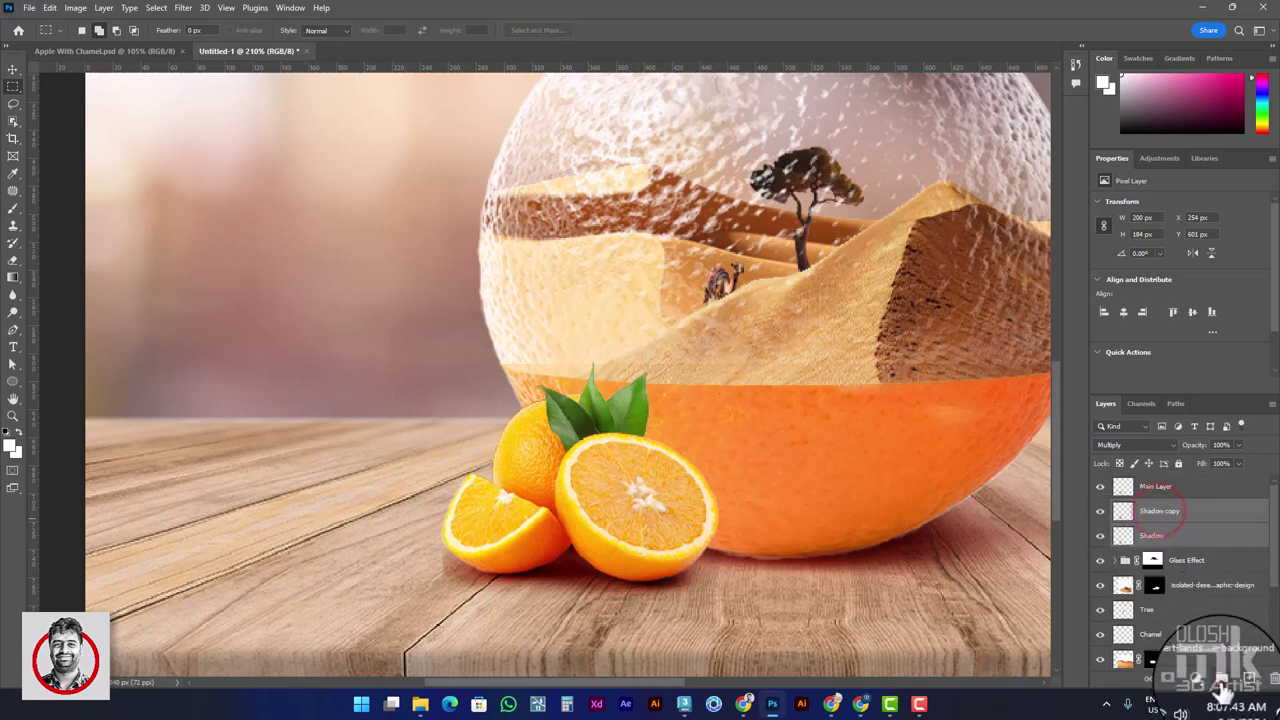
key("ctrl+g")
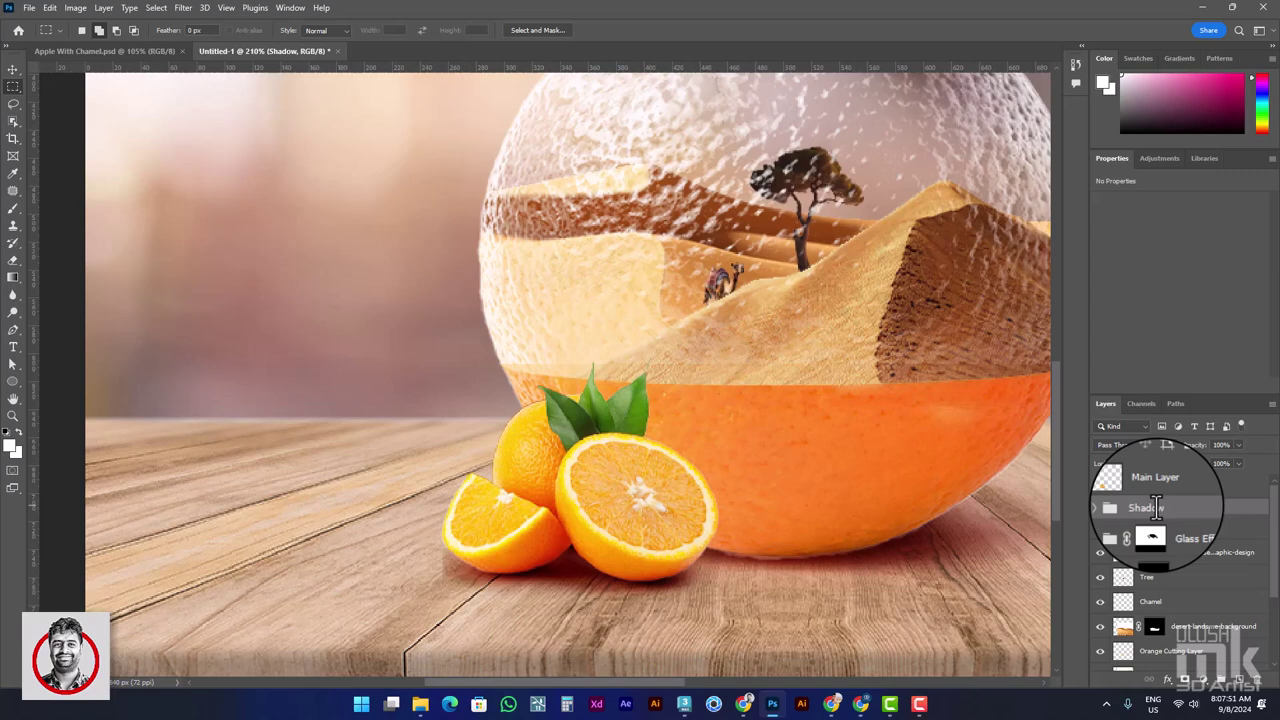
Step: Add a layer mask to the Shadow group and brush it over the wood below the slice
left_click(1184, 680)
scroll(420, 580, "up", 2)
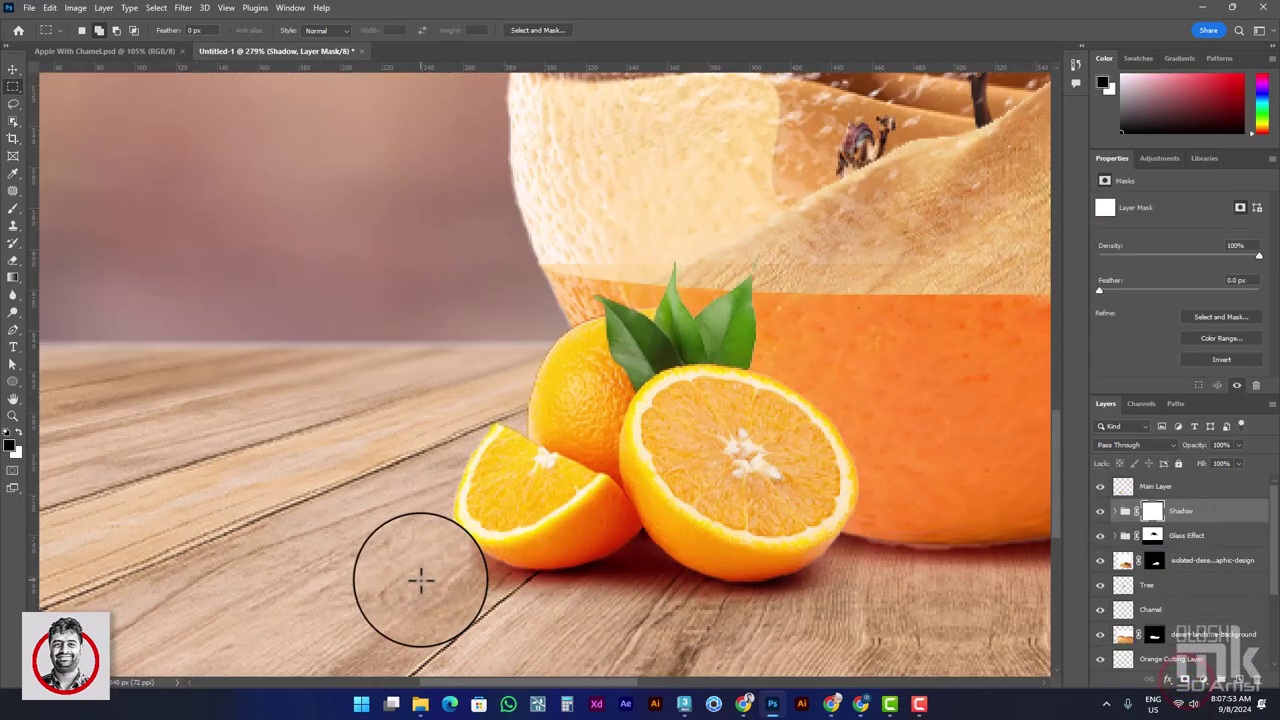
scroll(450, 580, "up", 2)
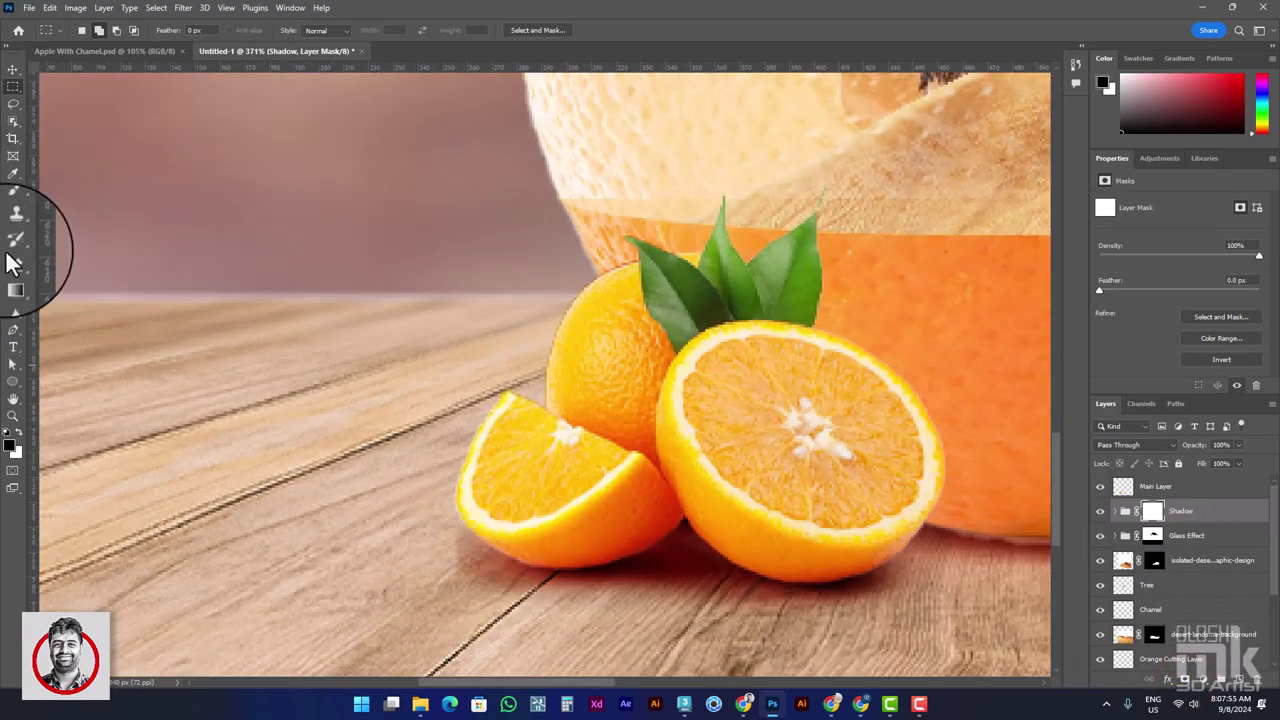
left_click(12, 213)
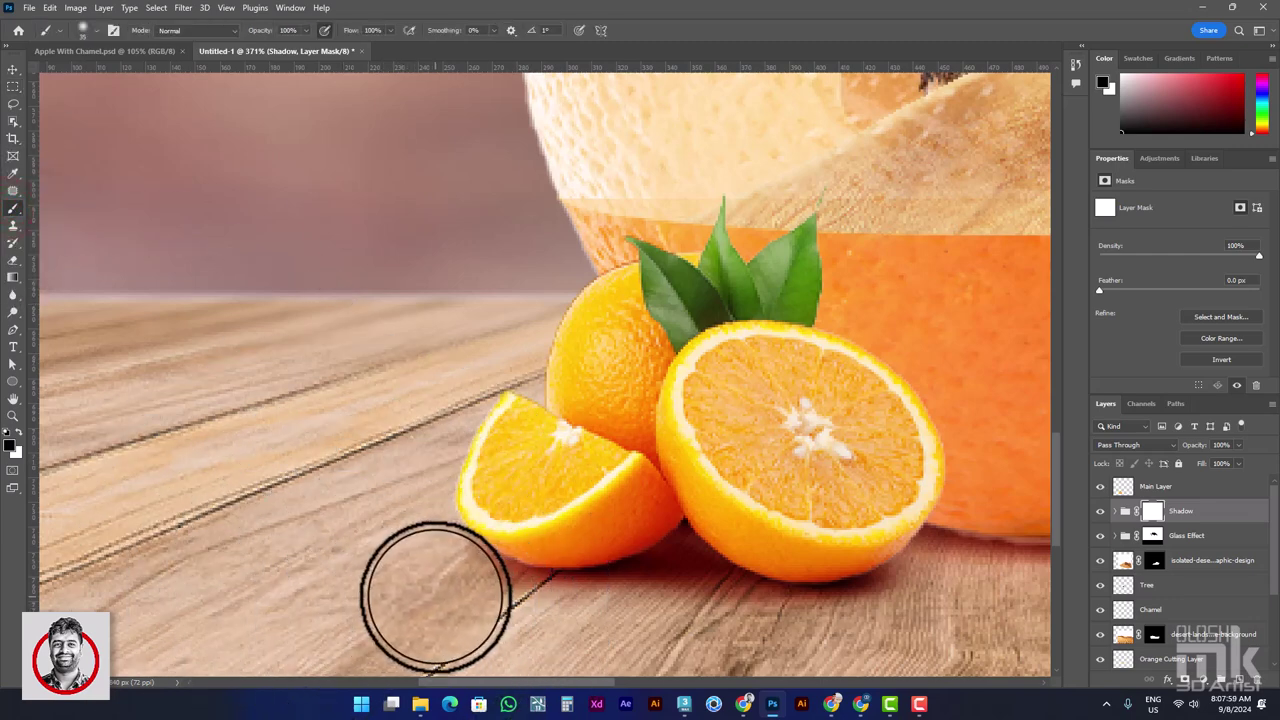
left_click(436, 597)
left_click_drag(435, 570, 443, 571)
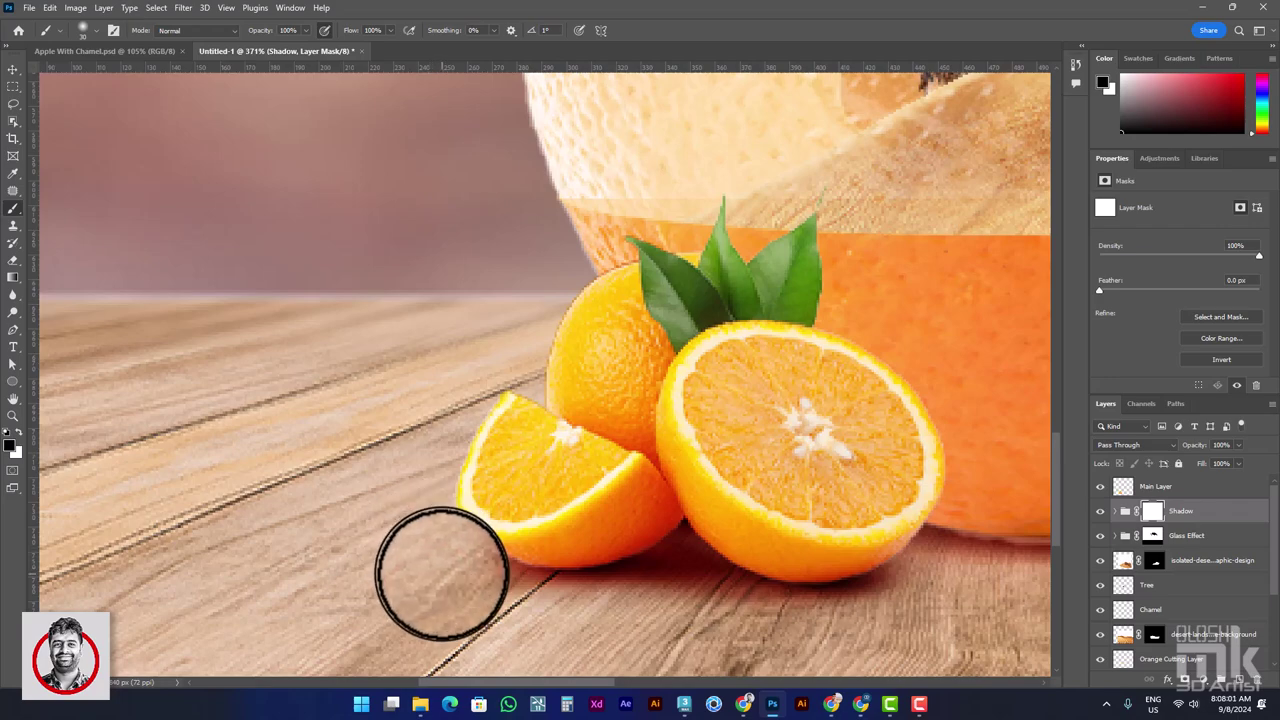
Step: Select Main Layer with the Move tool
scroll(426, 570, "down", 3)
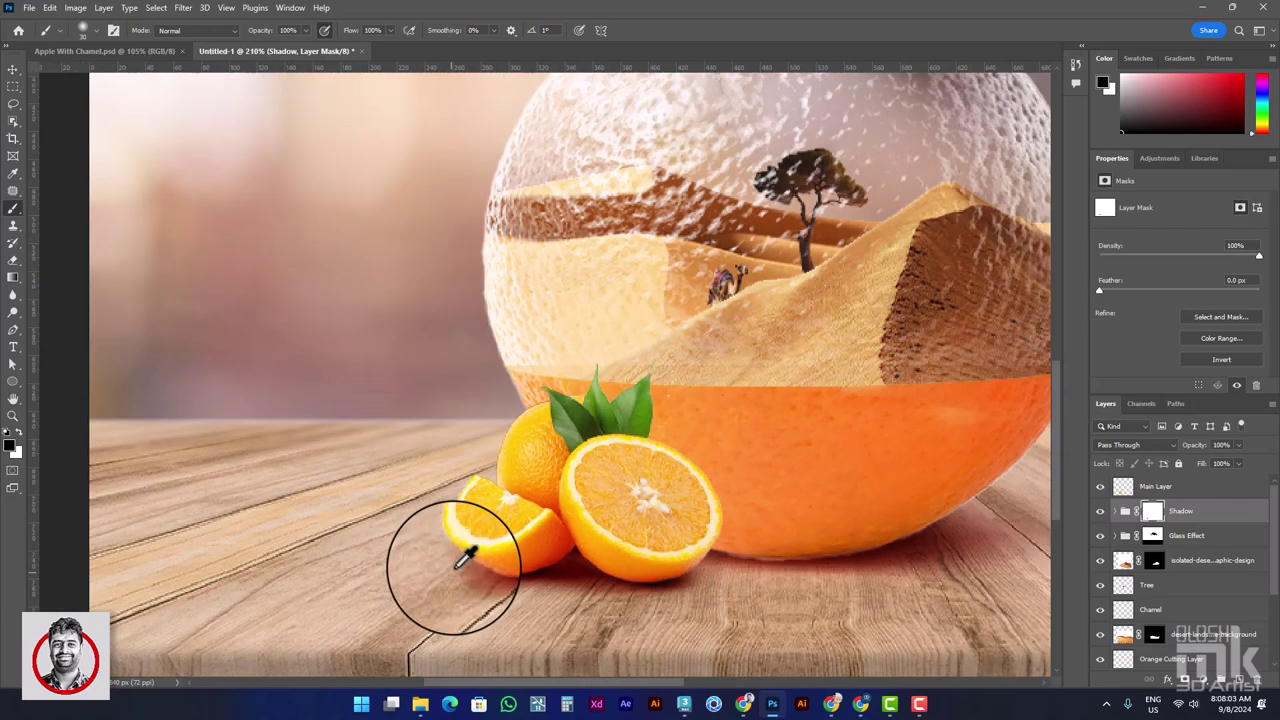
scroll(457, 557, "down", 3)
scroll(557, 529, "down", 2)
scroll(694, 571, "up", 3)
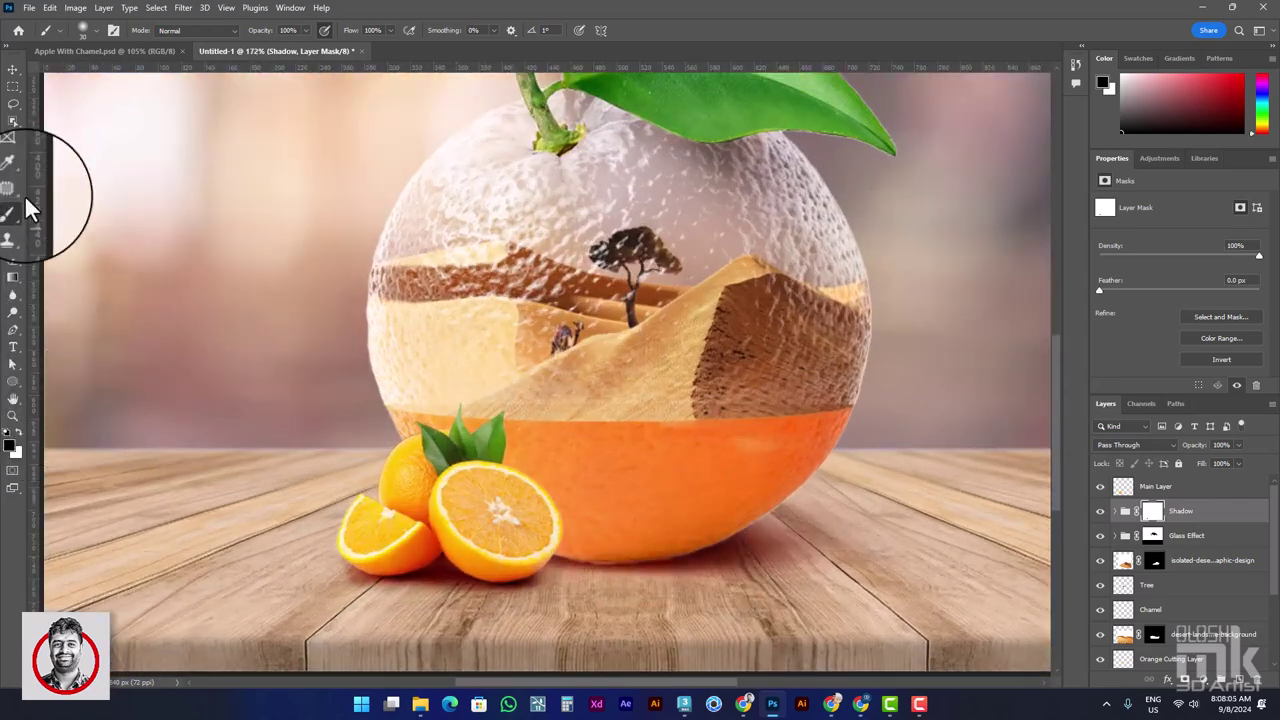
left_click(13, 69)
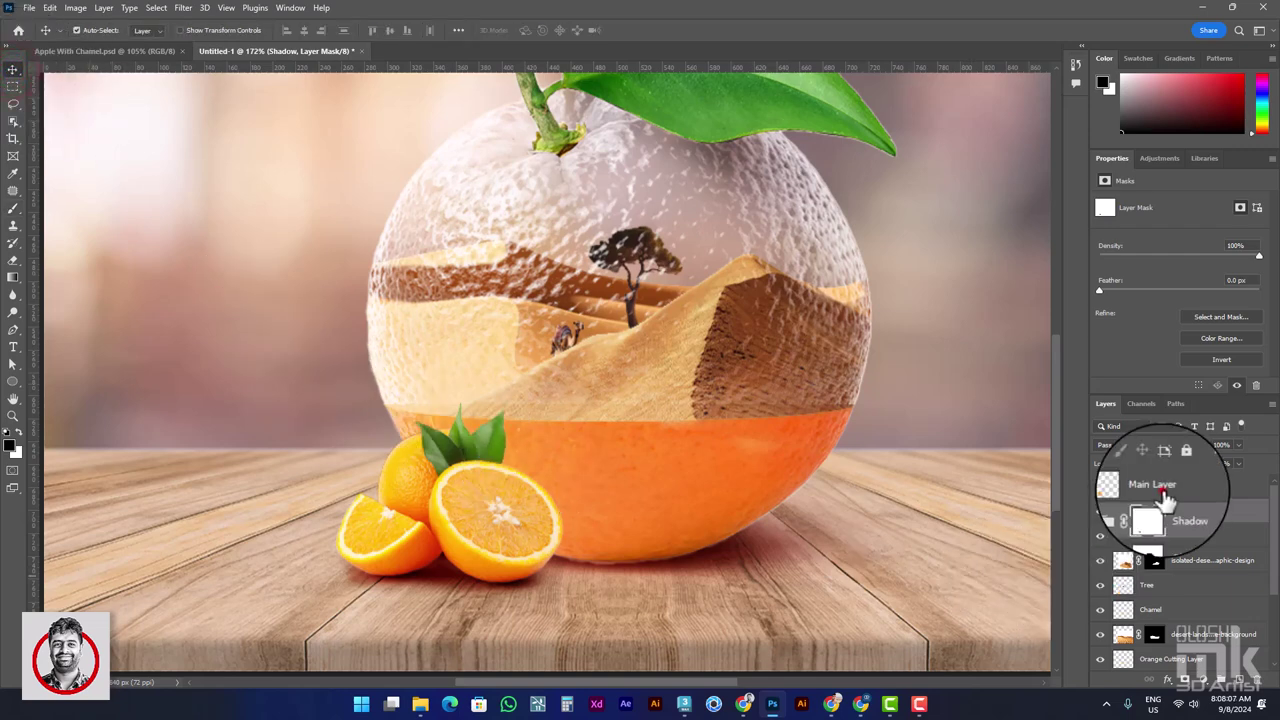
left_click(1160, 487)
Step: Group Main Layer with the Shadow group and make Orange Main Layer active
key("ctrl+g")
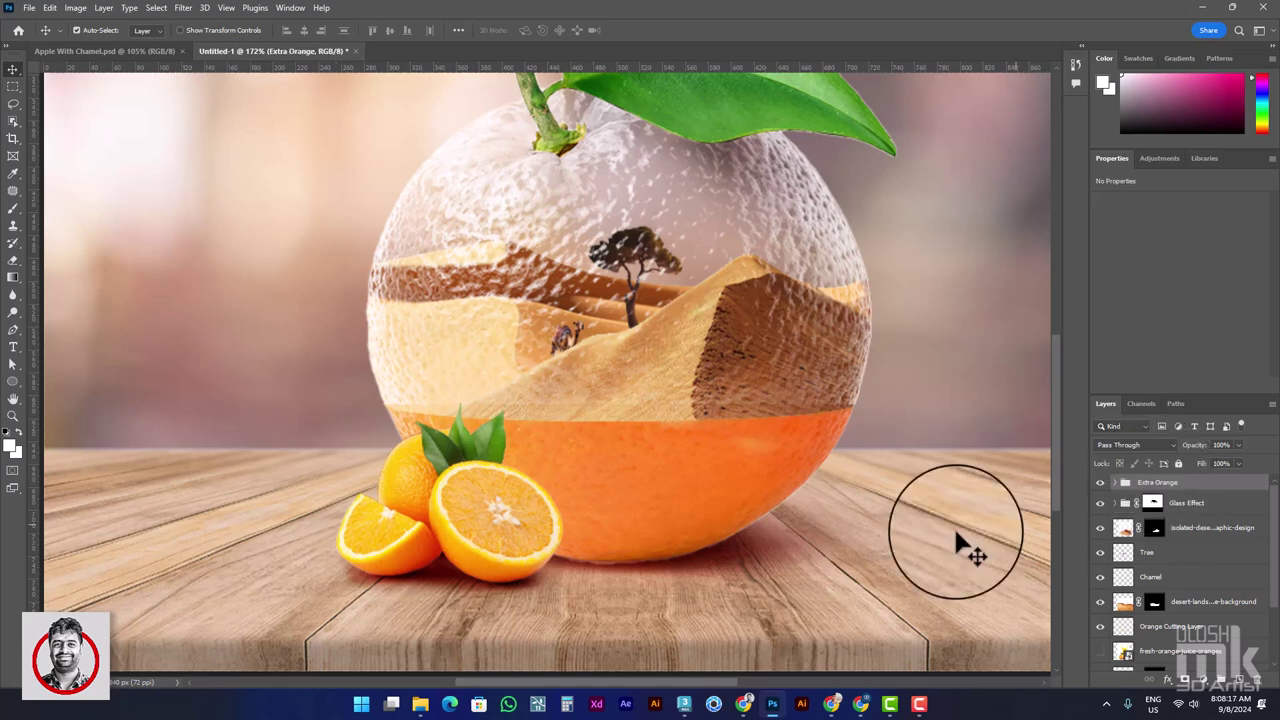
scroll(550, 408, "up", 2)
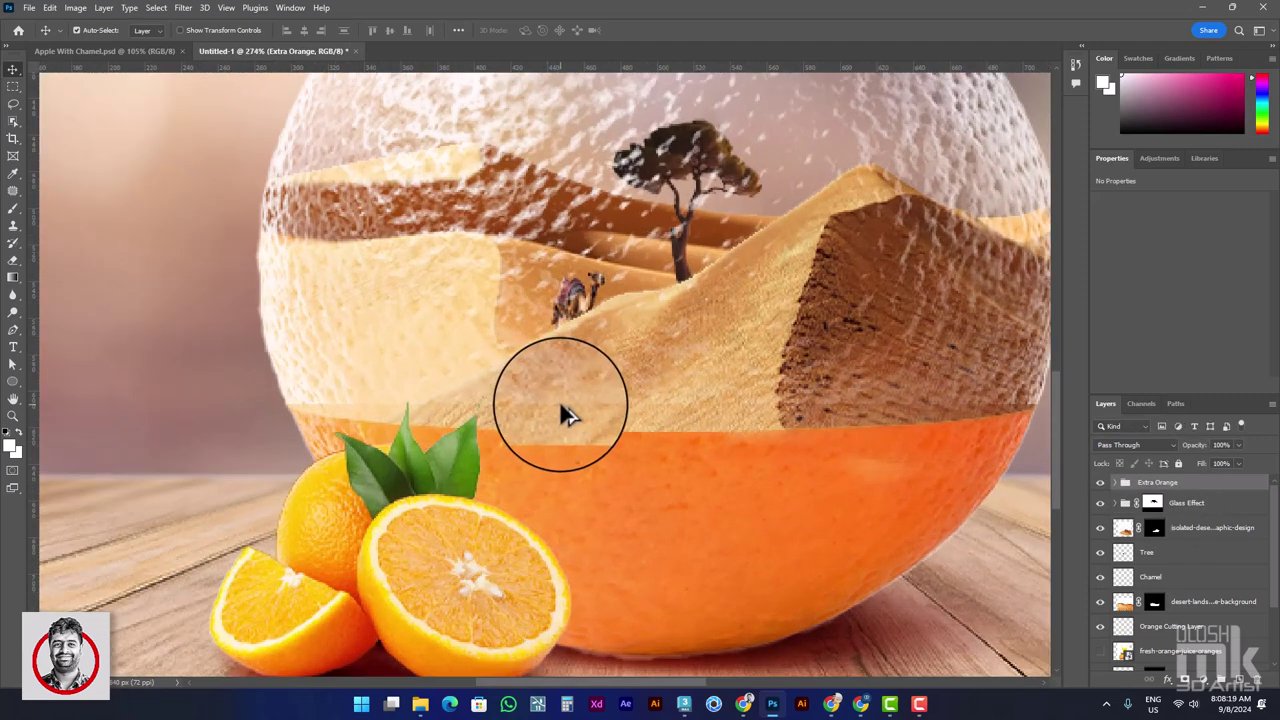
scroll(560, 414, "down", 2)
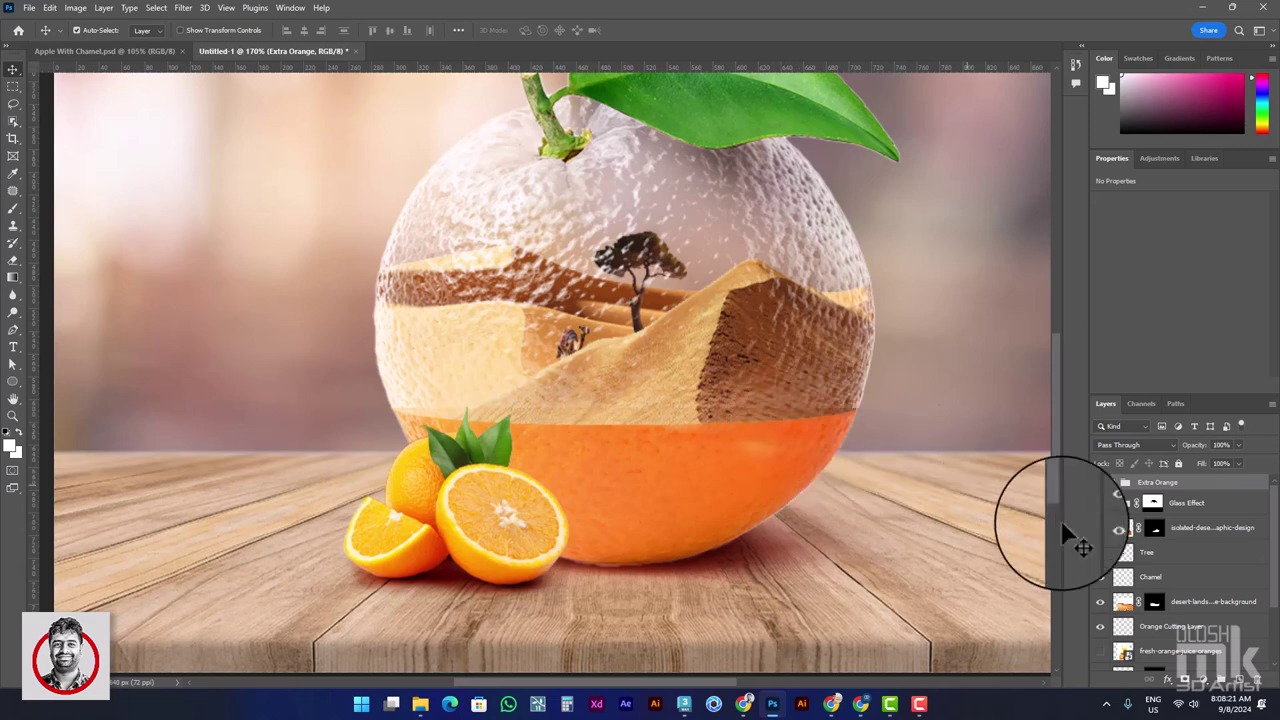
scroll(1110, 595, "down", 2)
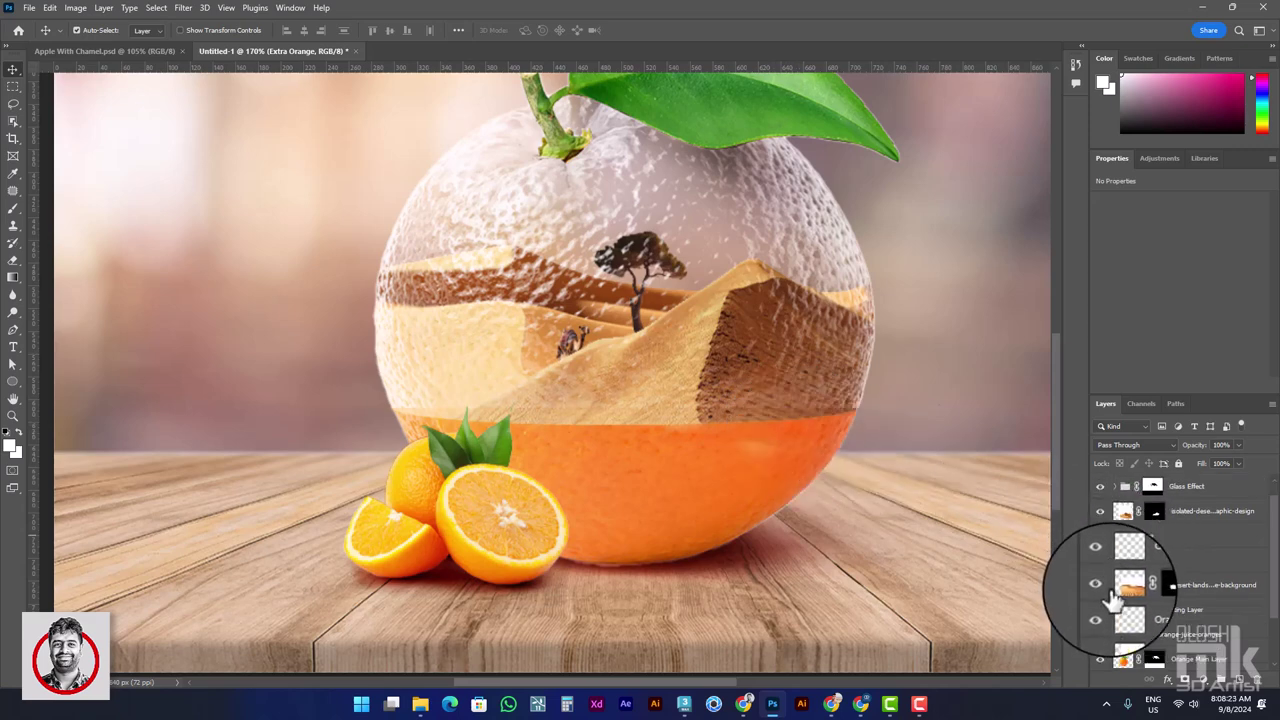
scroll(1108, 585, "down", 1)
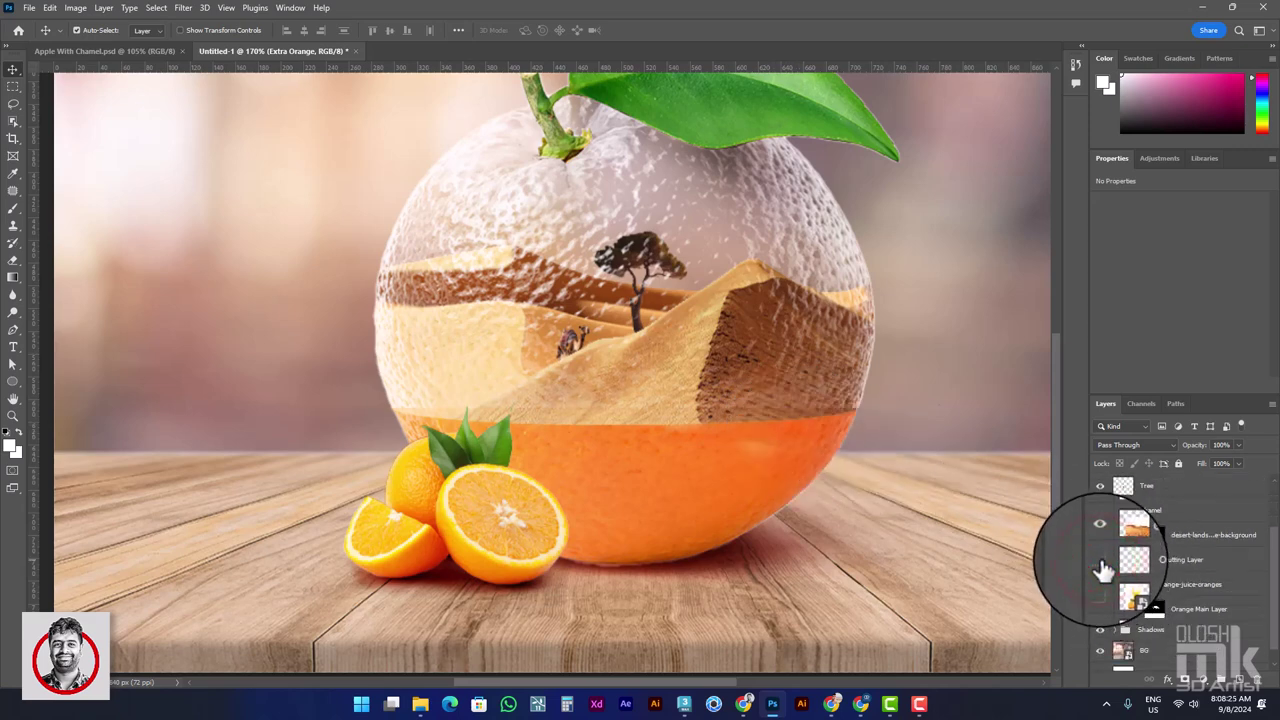
left_click(1155, 535)
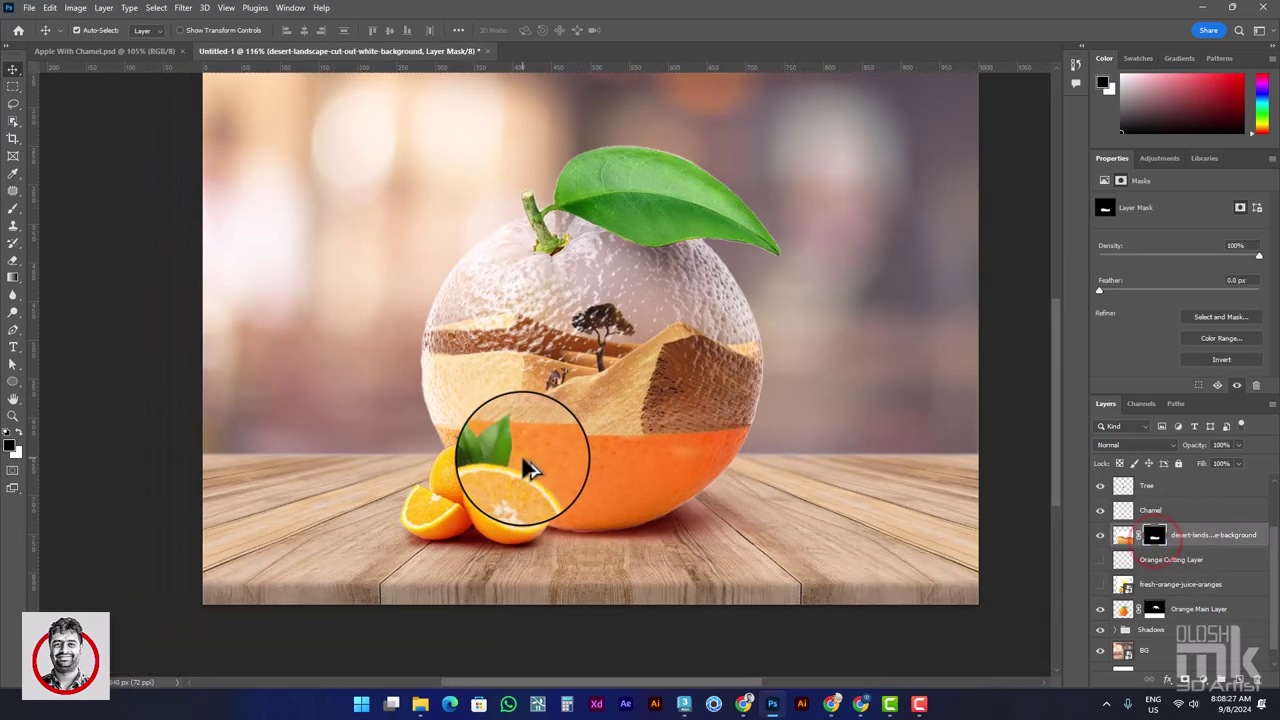
scroll(528, 466, "down", 3)
scroll(491, 414, "up", 1)
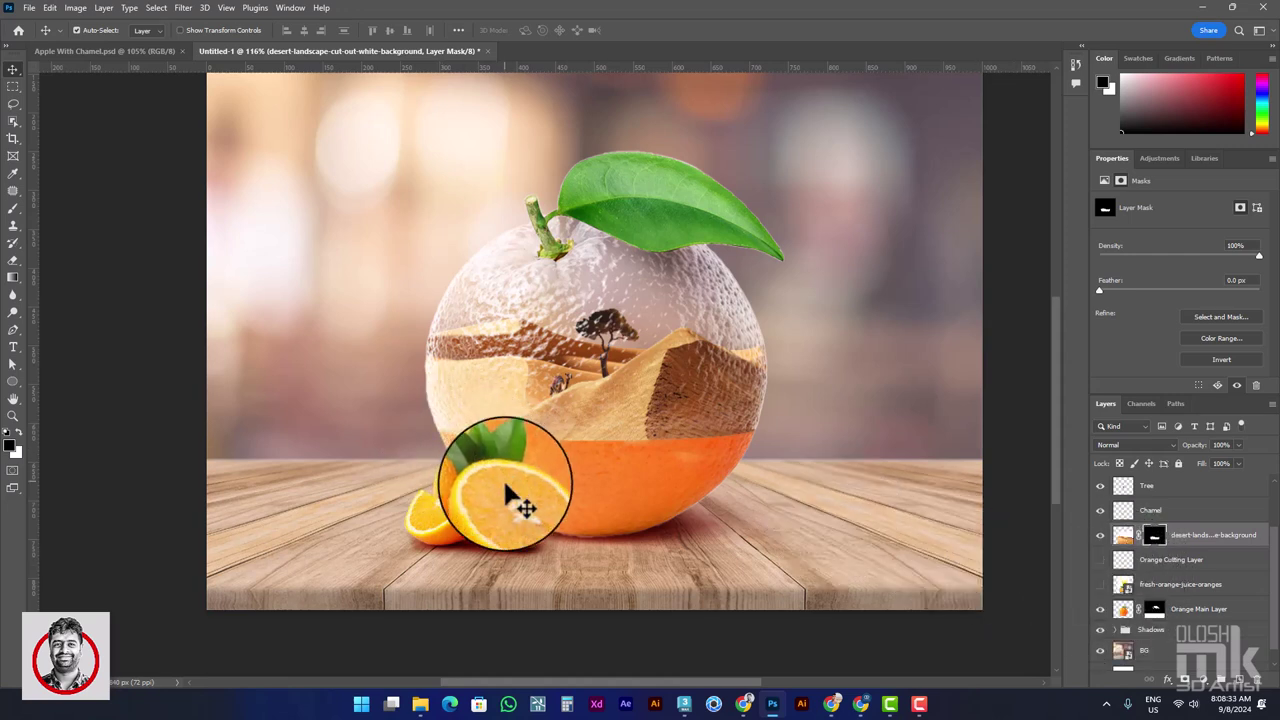
left_click(640, 495)
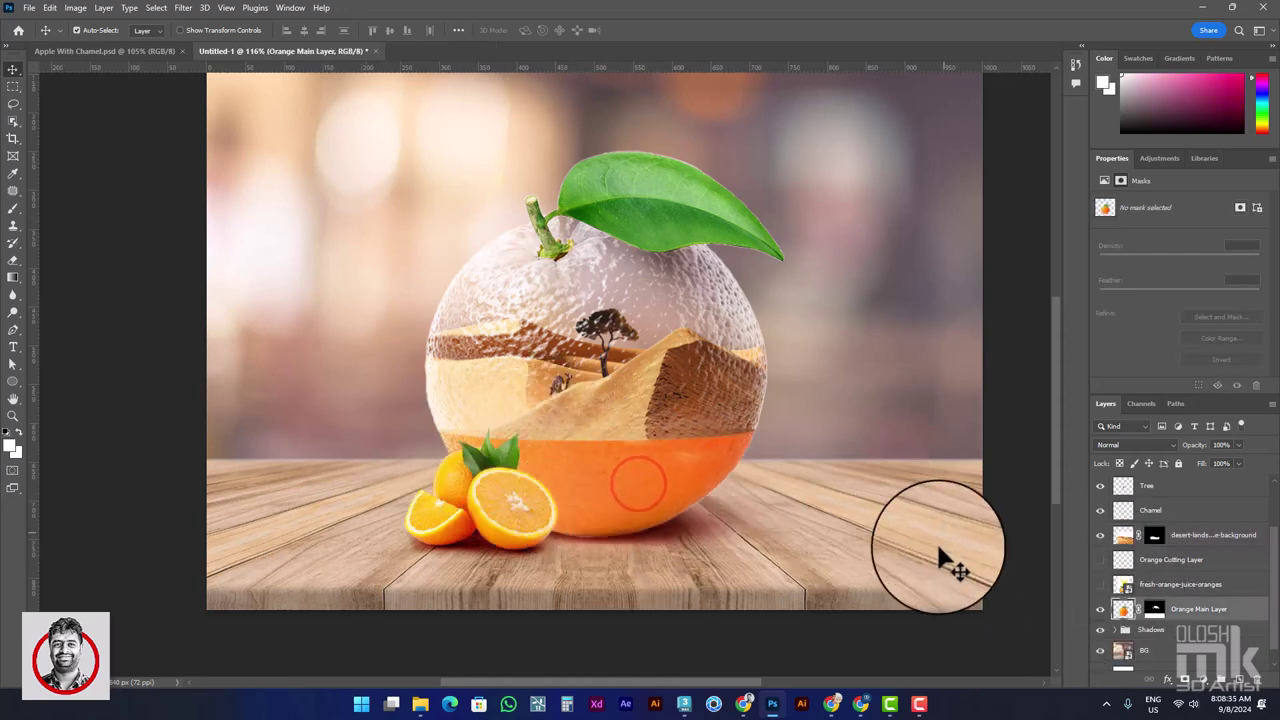
Step: Add a Brightness/Contrast adjustment over the orange with brightness -95 and contrast 17
left_click(1120, 607, "ctrl")
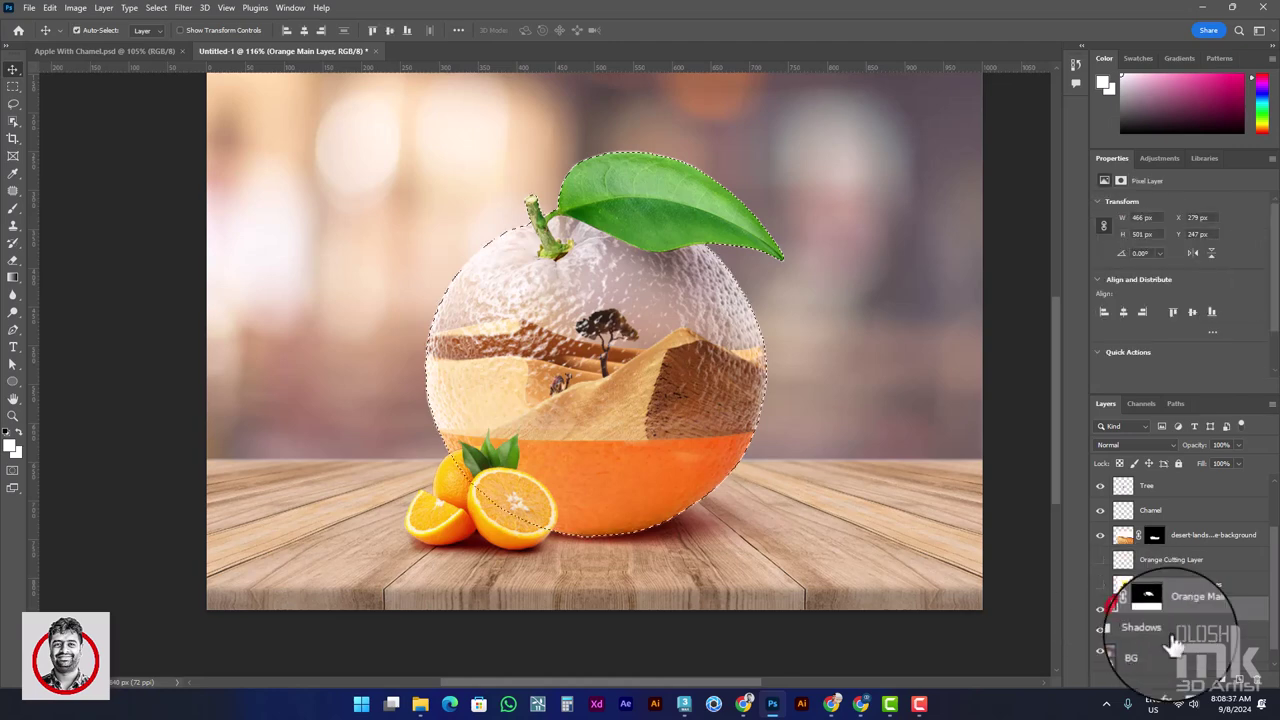
left_click(1203, 680)
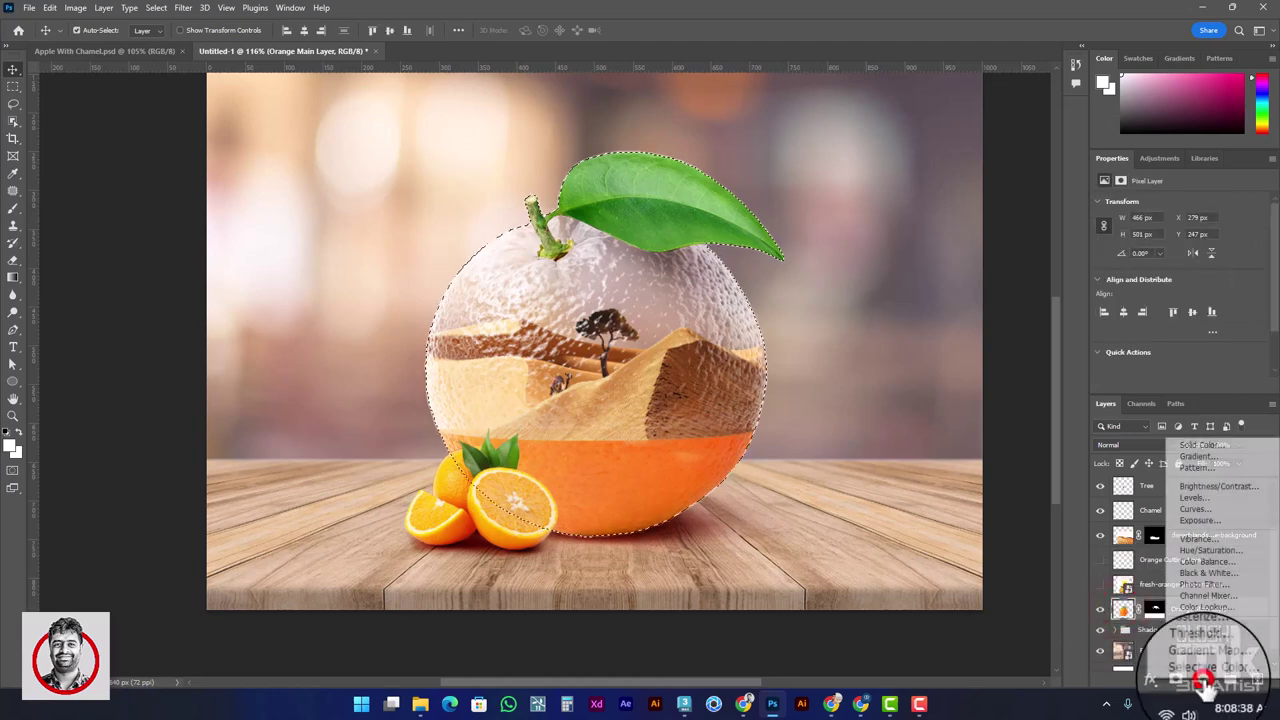
left_click(1214, 488)
left_click_drag(1173, 240, 1121, 241)
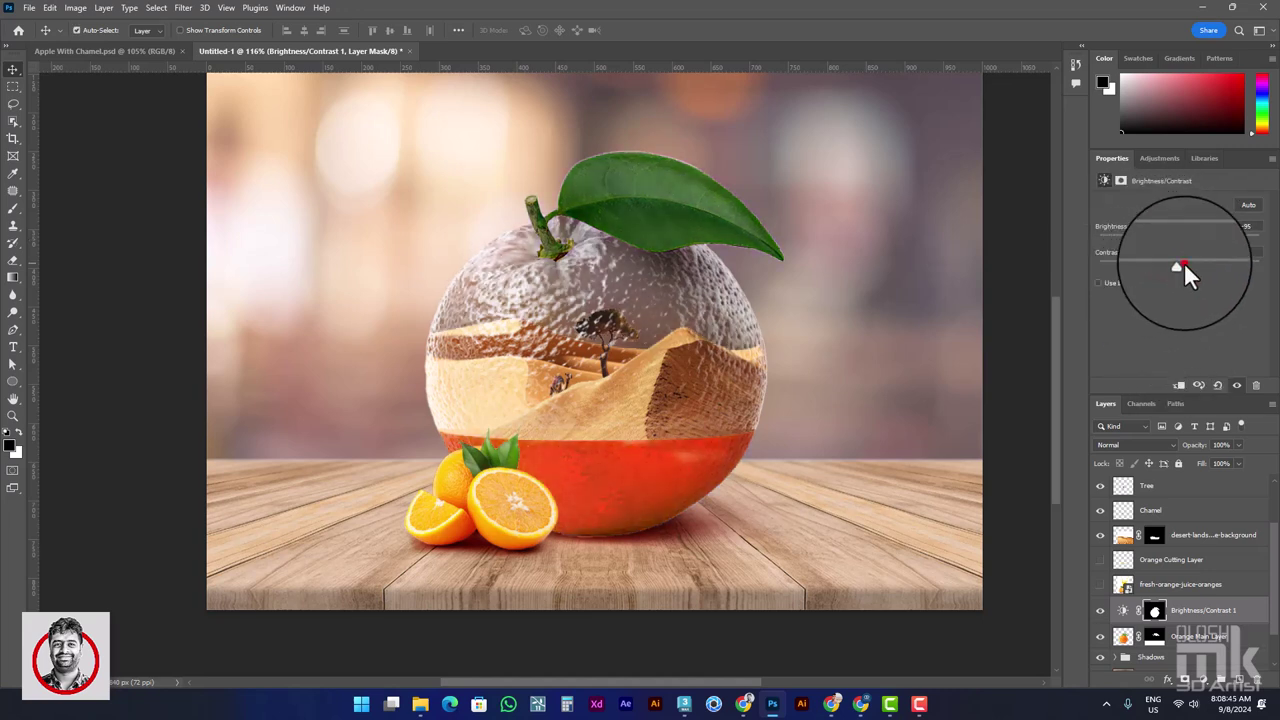
Step: Fill the Brightness/Contrast adjustment's mask with black
left_click(1155, 610)
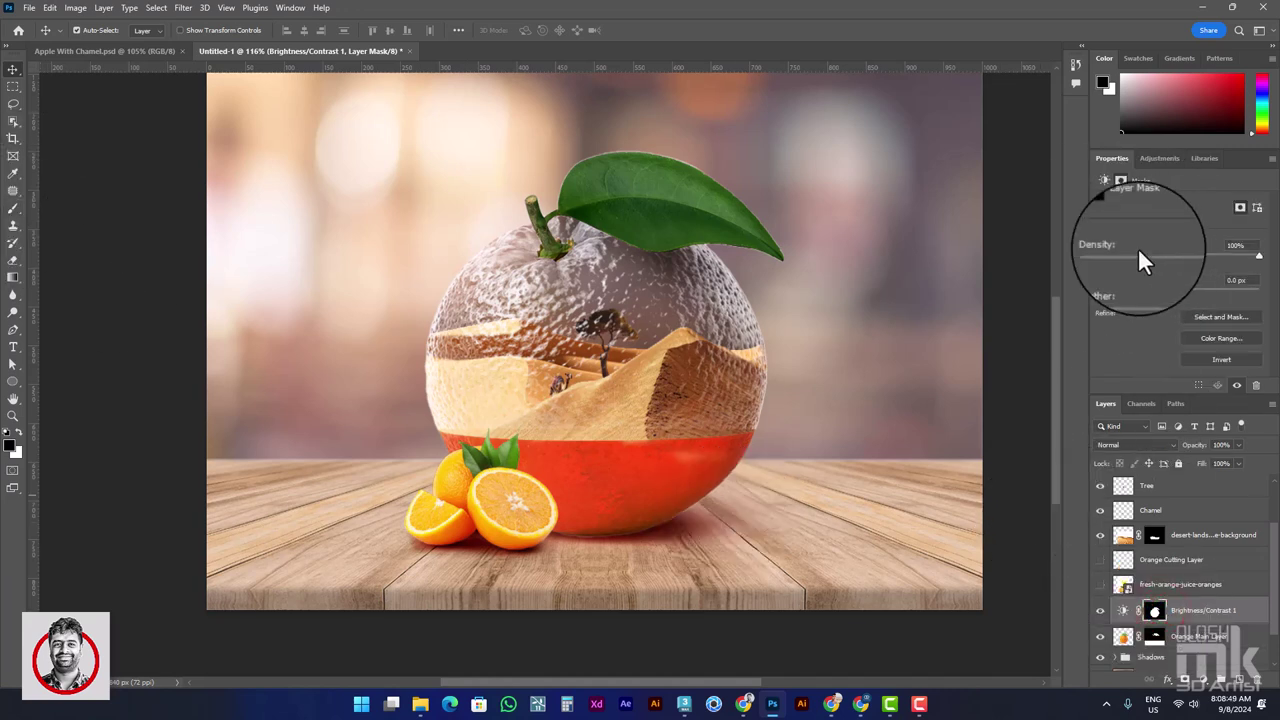
left_click(1157, 612)
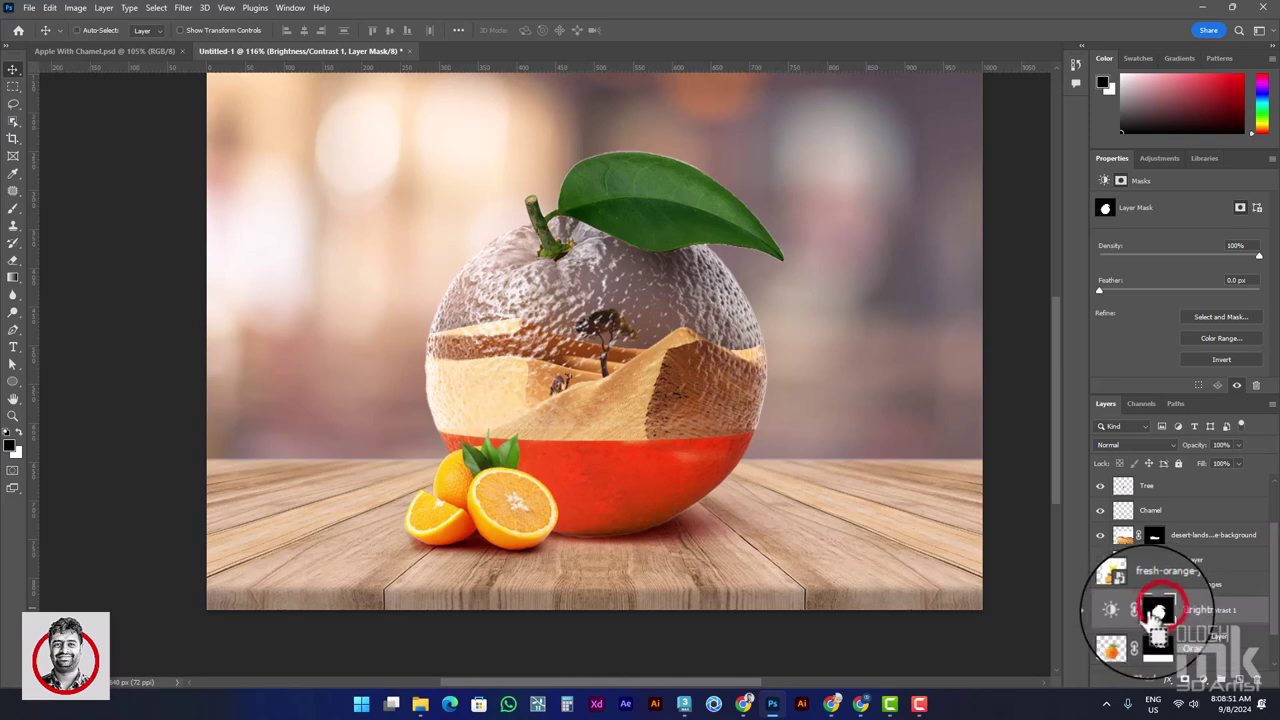
key("ctrl+i")
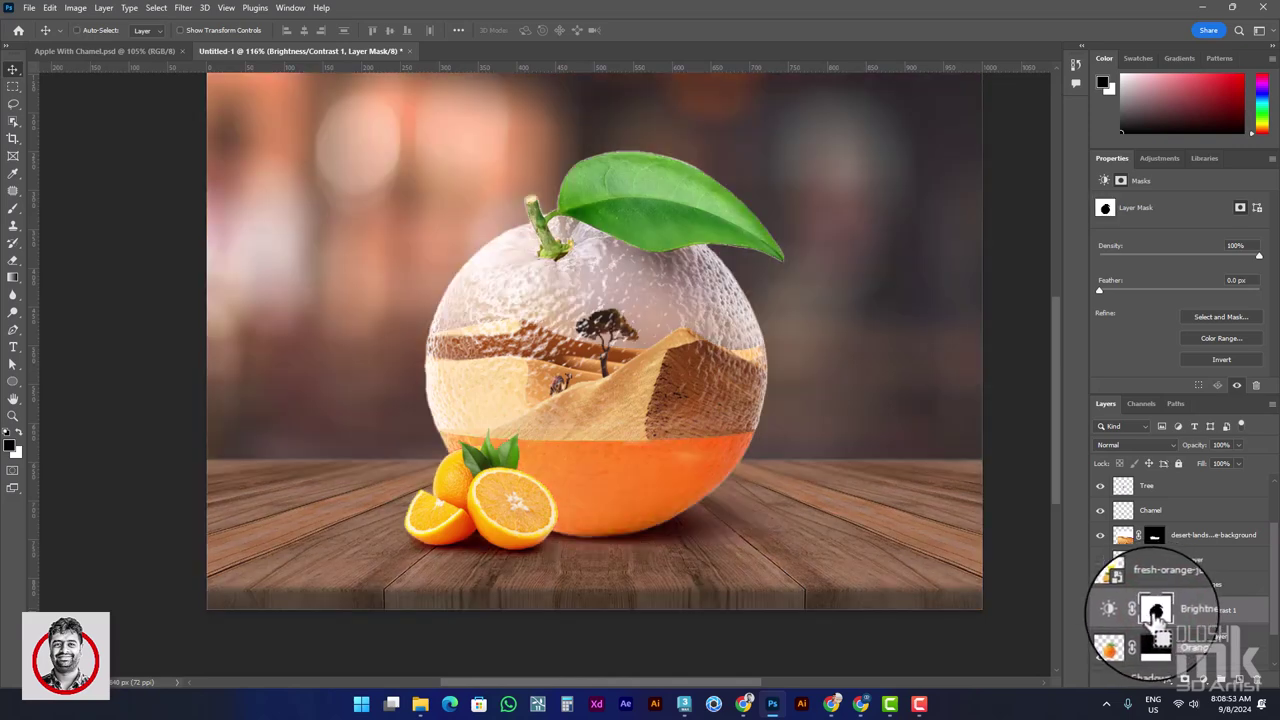
key("ctrl+i")
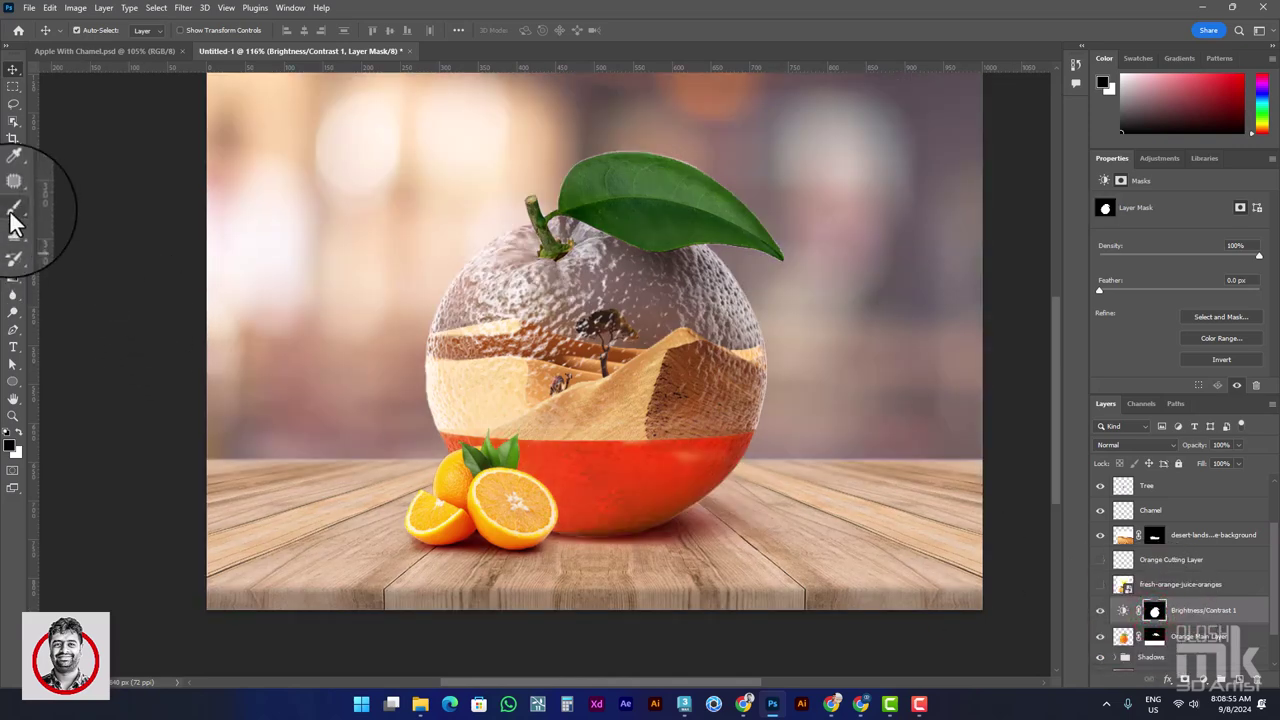
left_click(14, 210)
mouse_move(515, 488)
left_mouse_down()
mouse_move(669, 453)
mouse_move(734, 371)
mouse_move(486, 257)
mouse_move(763, 429)
mouse_move(531, 436)
left_mouse_up()
key("alt+BackSpace")
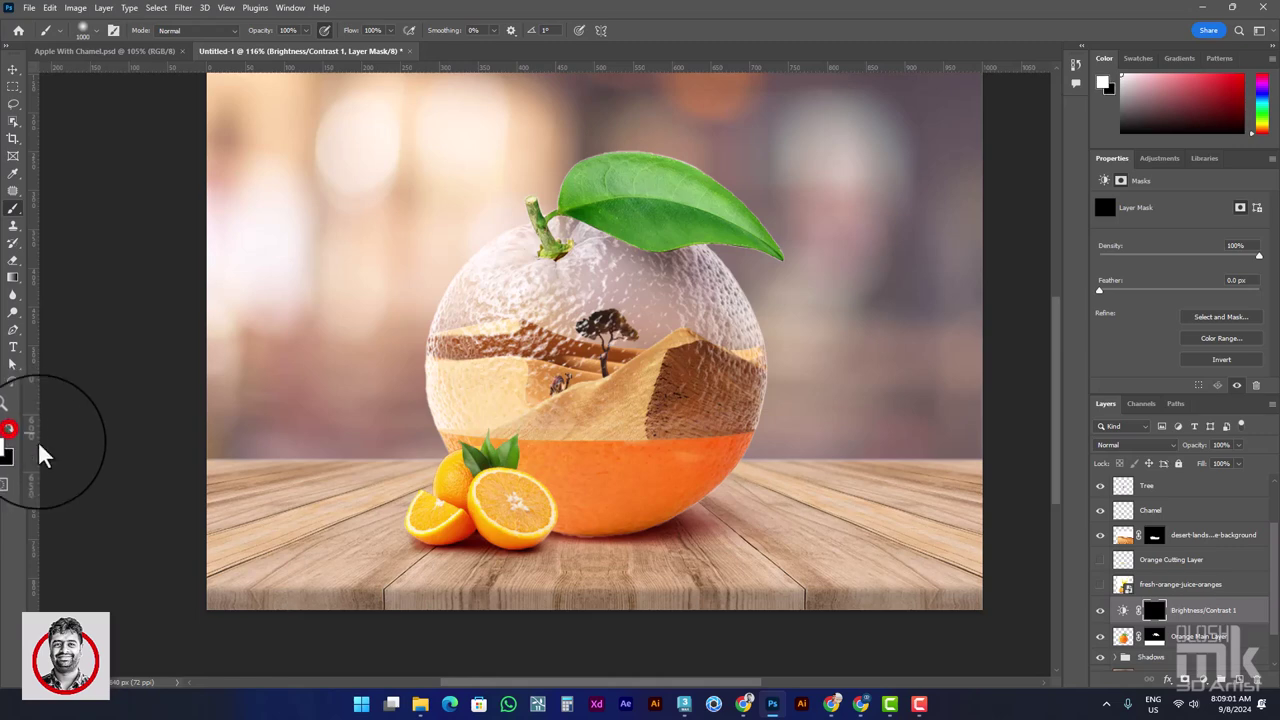
Step: Paint white at 19% opacity with a size-175 brush to darken the tabletop shadow
key("bracketleft")
key("bracketleft")
key("bracketleft")
key("bracketleft")
key("bracketleft")
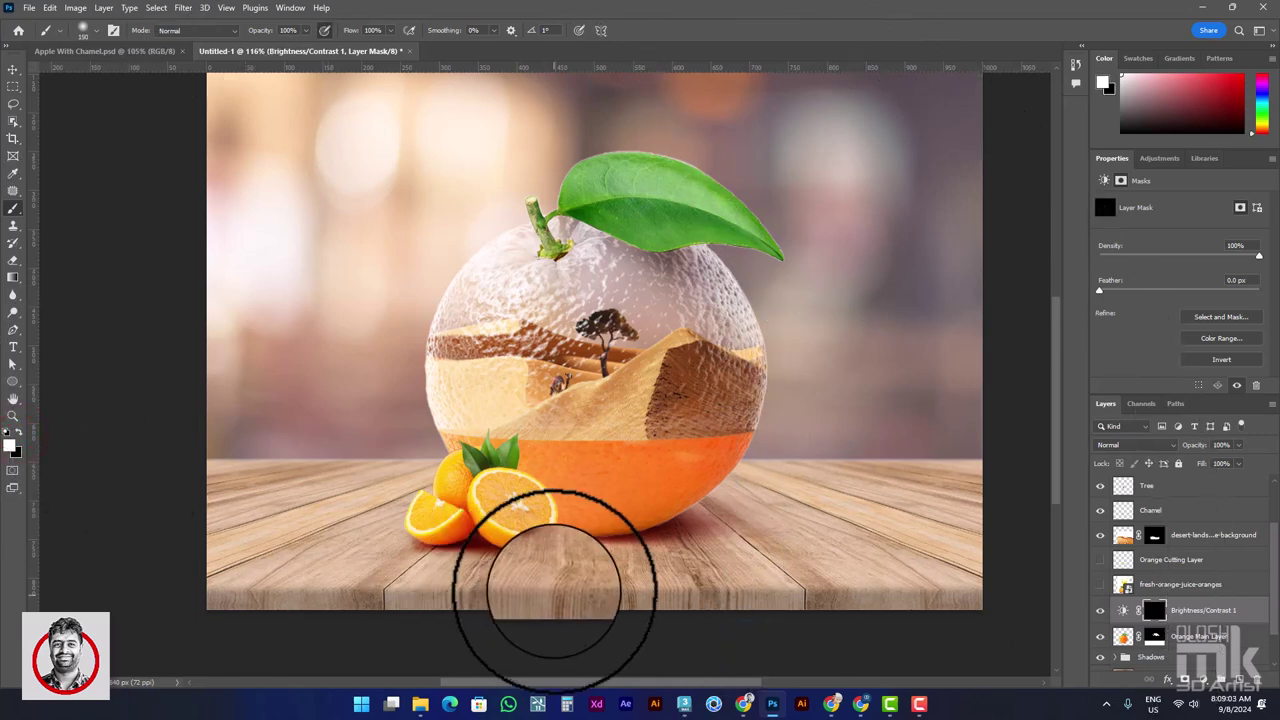
key("bracketright")
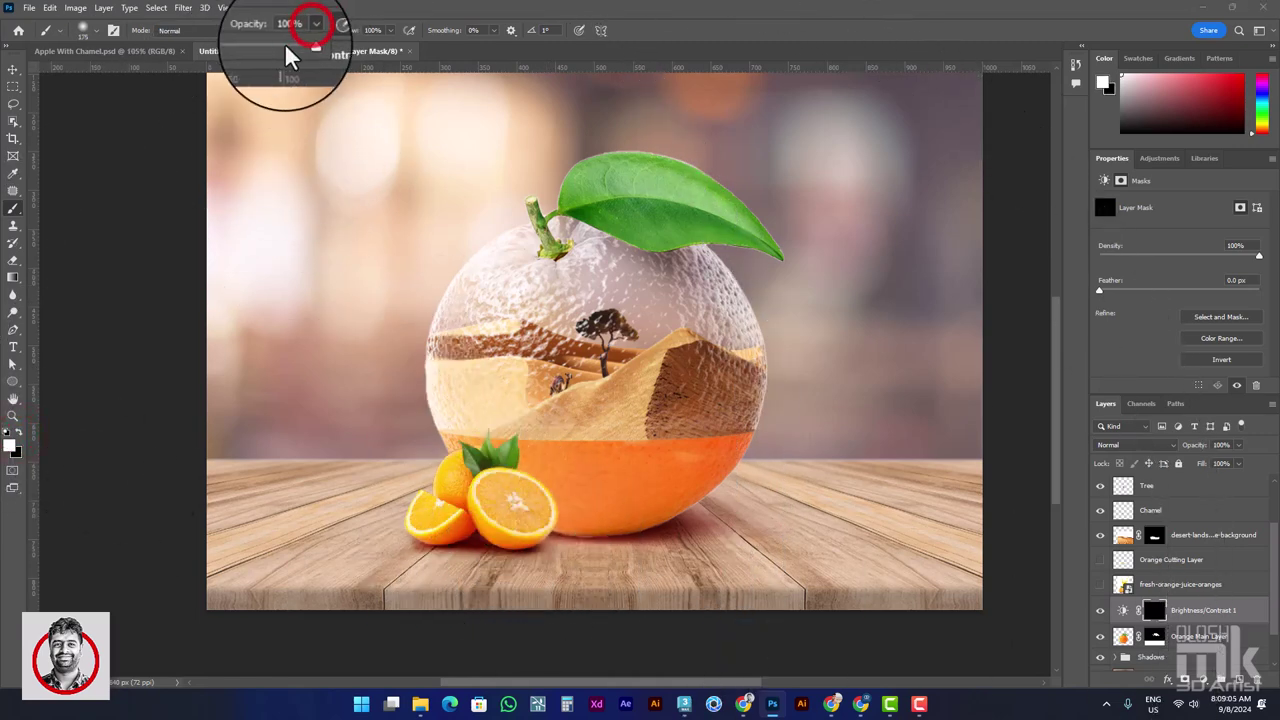
left_click_drag(257, 47, 253, 47)
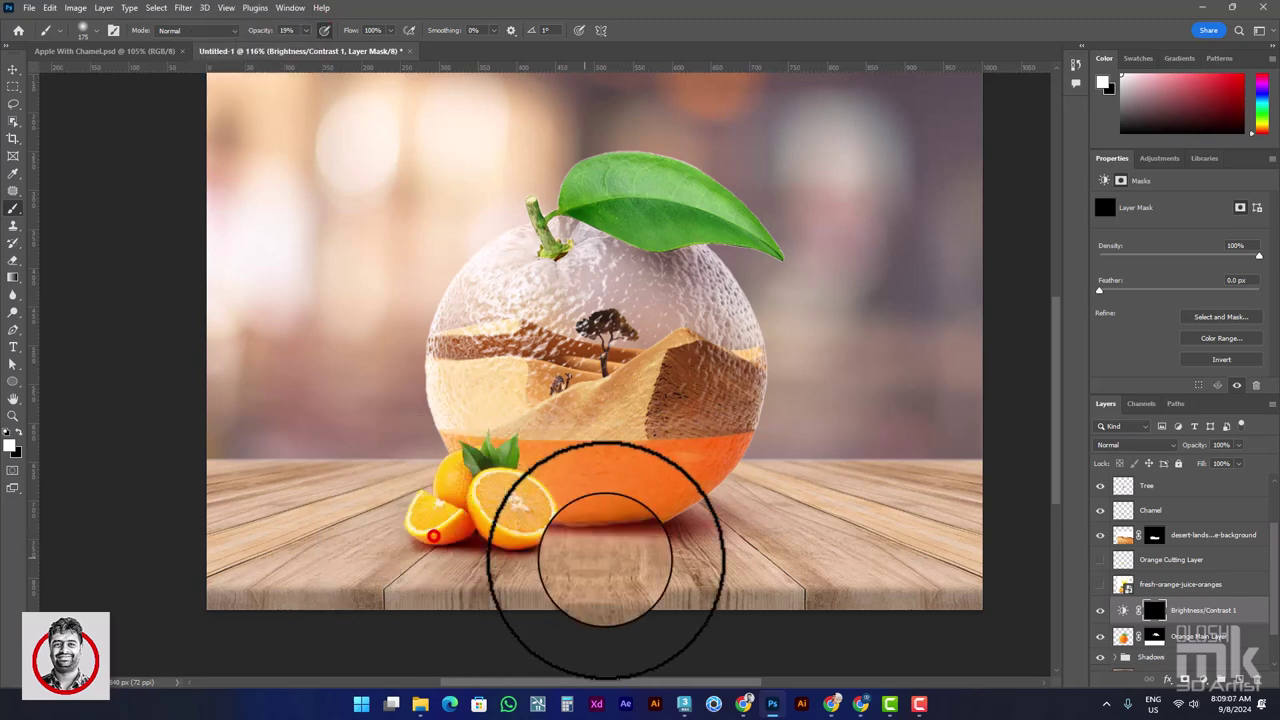
left_click(1123, 636)
left_click(1125, 640, "ctrl")
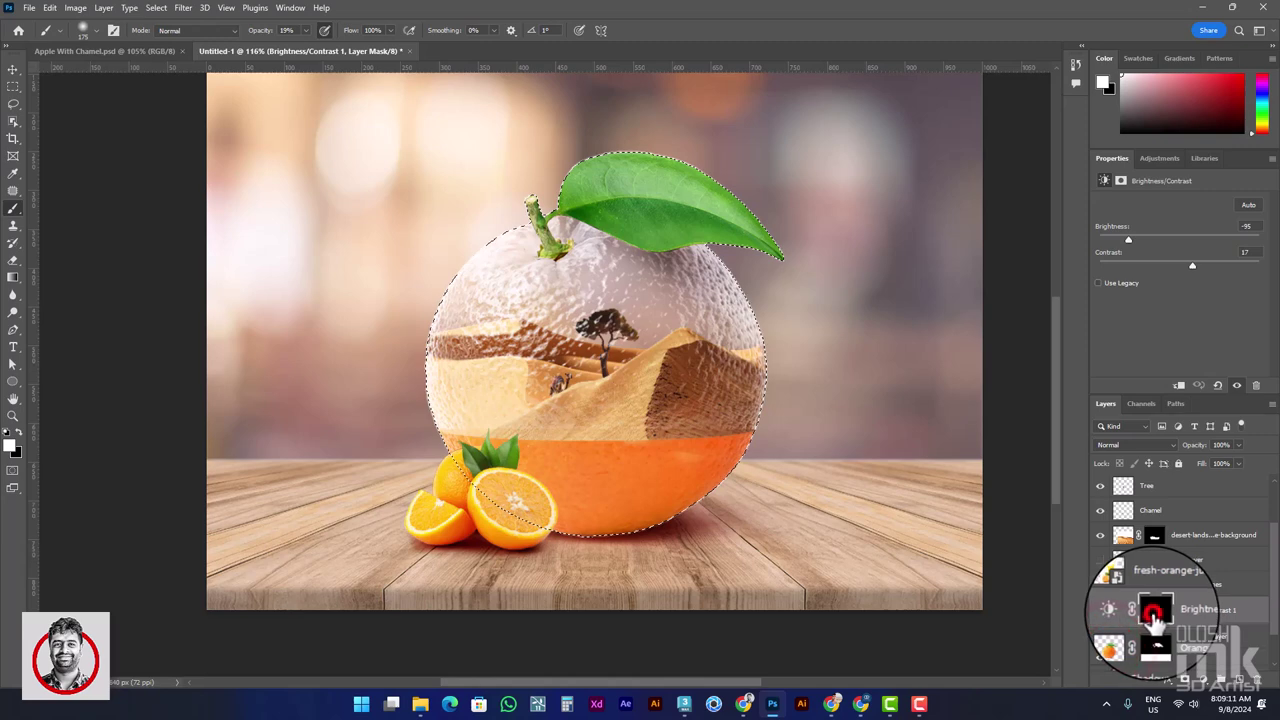
left_click(1155, 612)
left_click(762, 551)
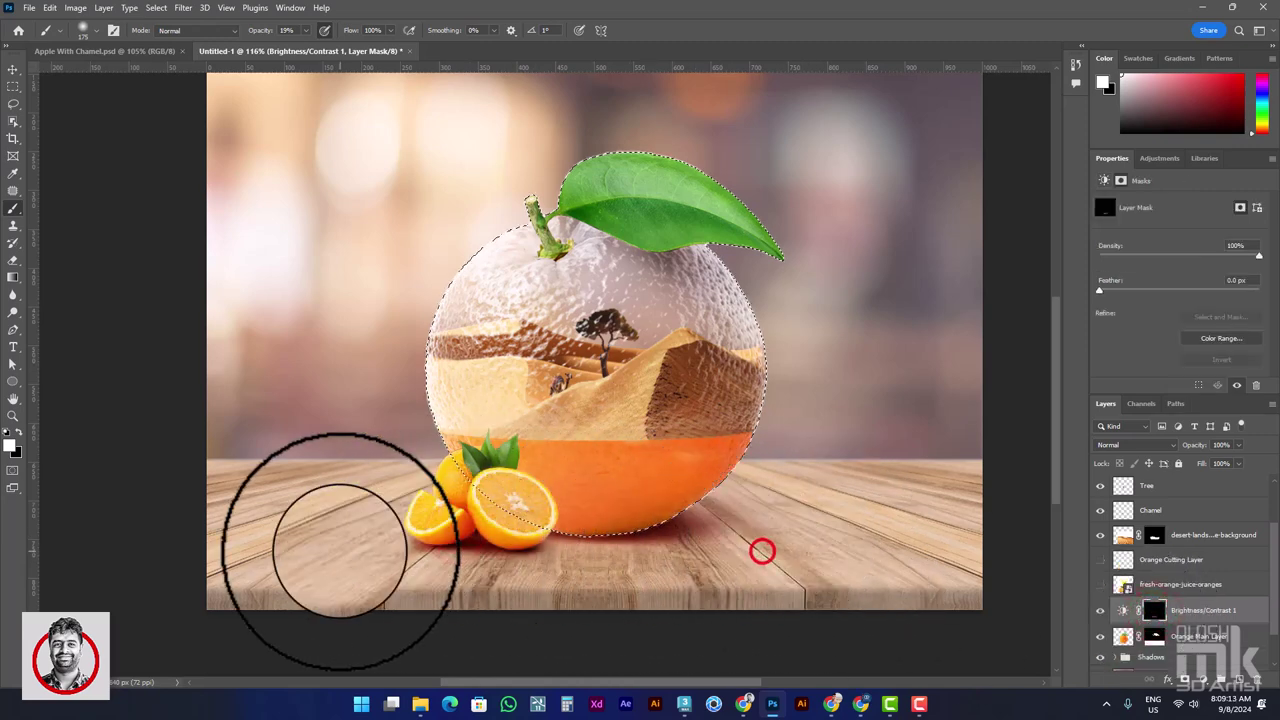
mouse_move(443, 557)
left_mouse_down()
mouse_move(829, 543)
mouse_move(286, 543)
left_mouse_up()
mouse_move(380, 560)
left_mouse_down()
mouse_move(771, 600)
mouse_move(490, 539)
mouse_move(503, 529)
mouse_move(417, 528)
left_mouse_up()
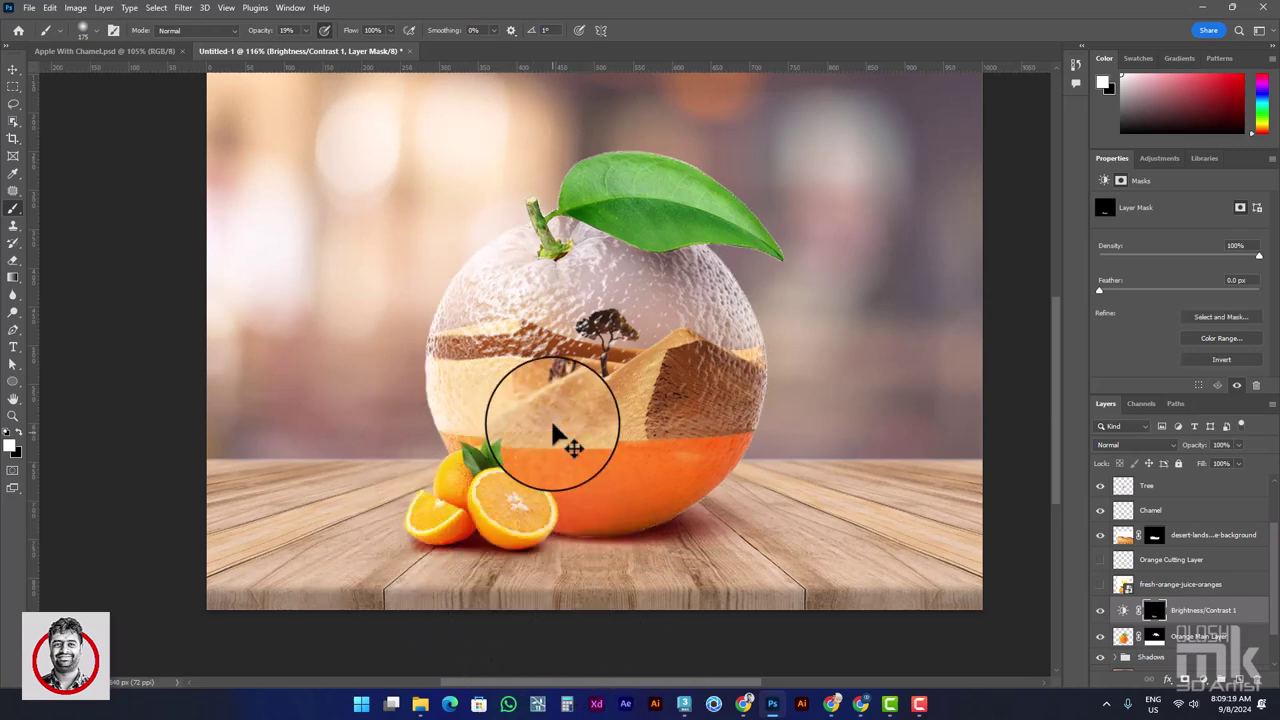
scroll(557, 432, "down", 1)
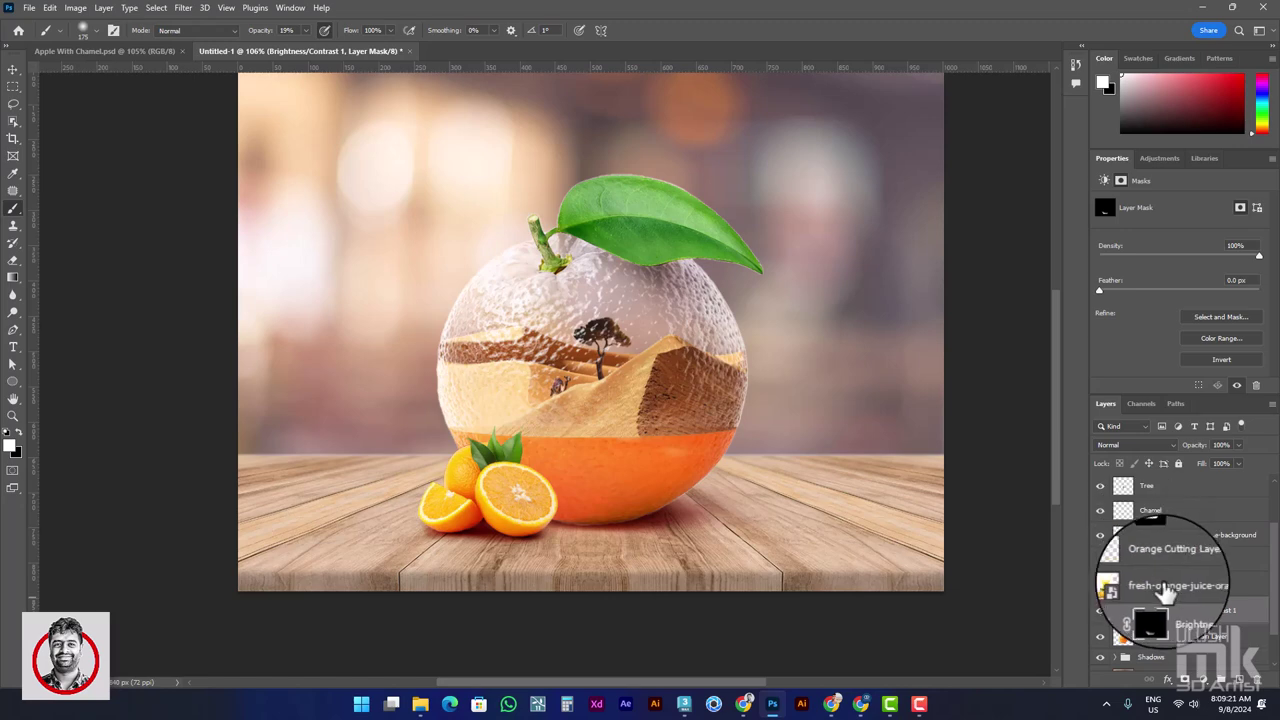
scroll(1157, 560, "up", 3)
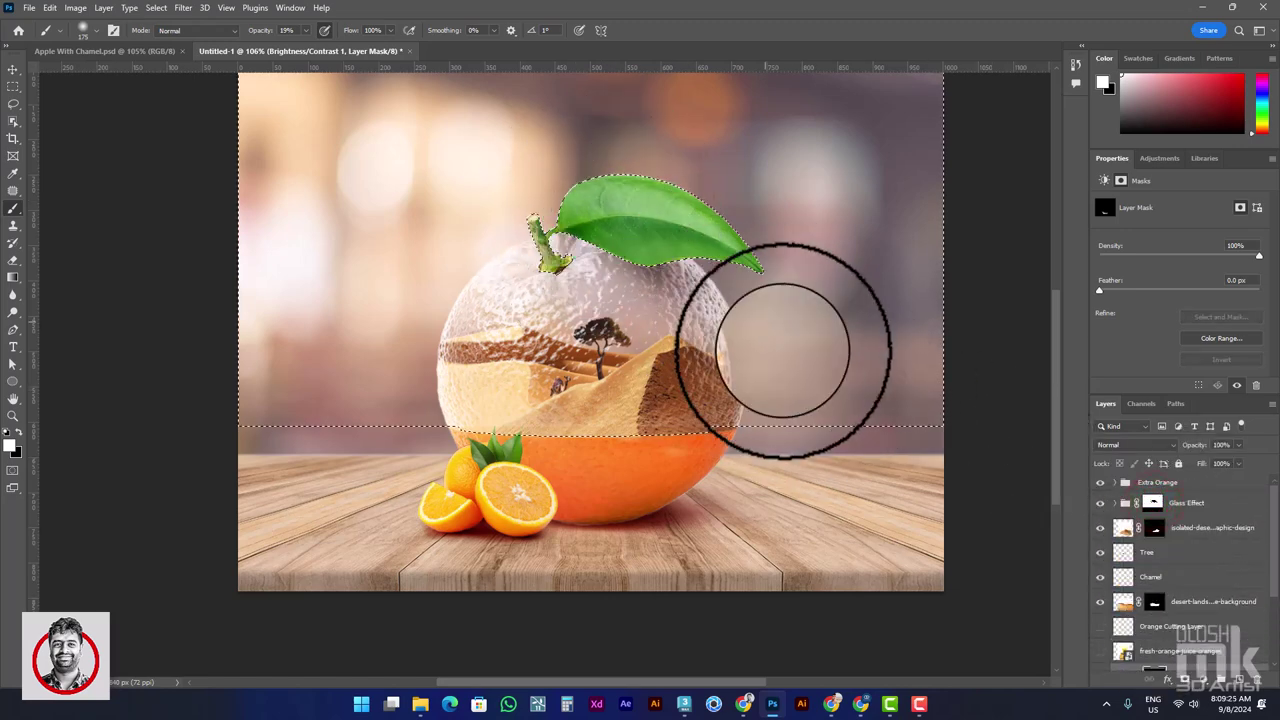
Step: With the Glass Effect group active, marquee-select the leaf area for a new adjustment
left_click(1130, 508, "ctrl")
left_click(1126, 503)
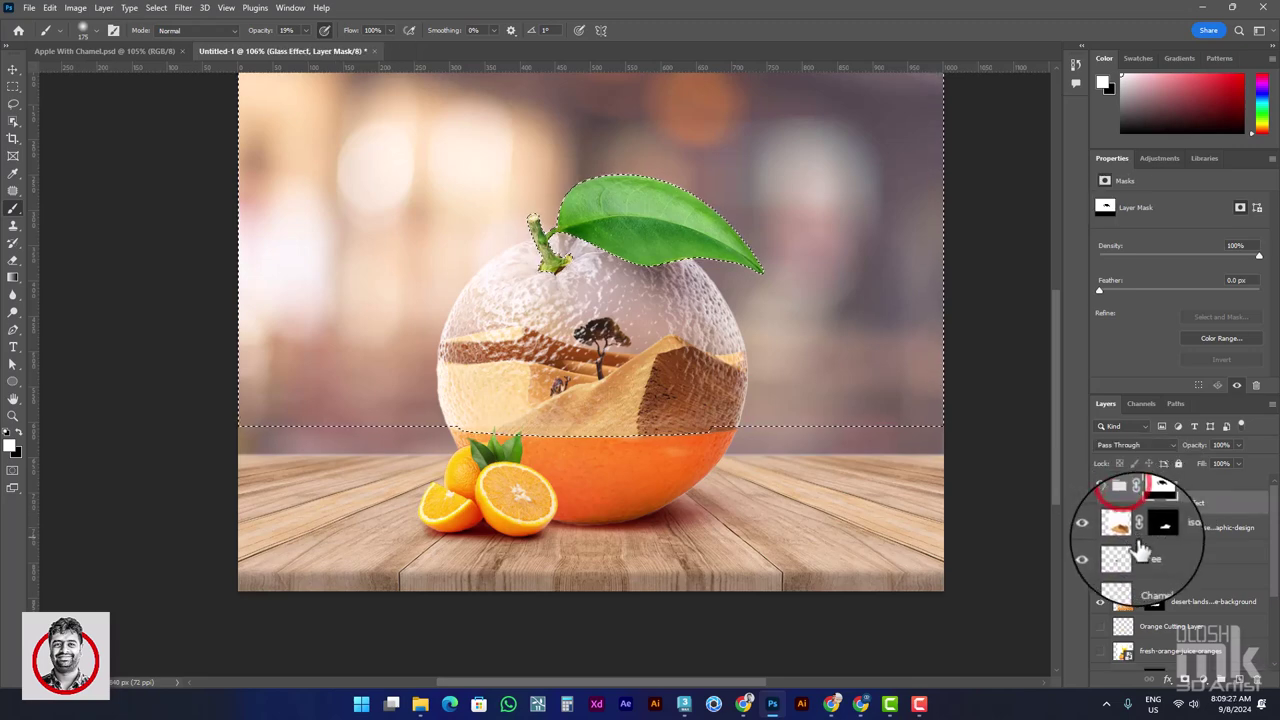
left_click(1204, 678)
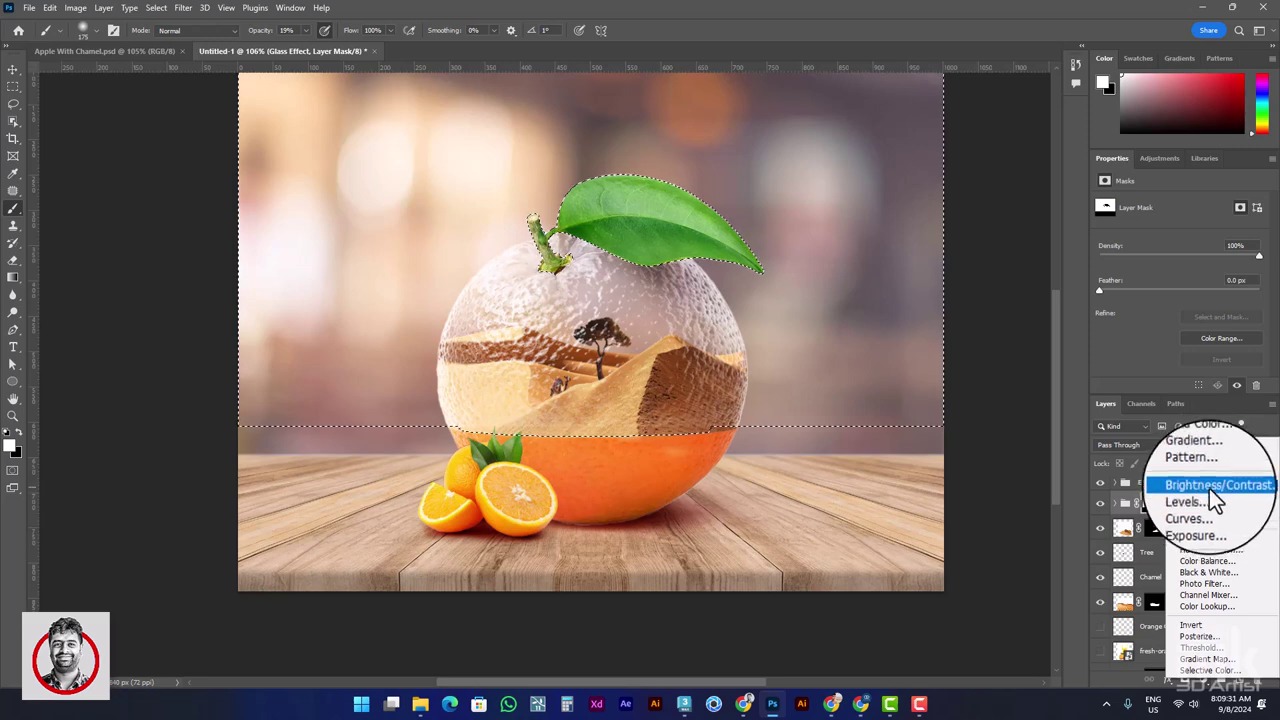
left_click_drag(586, 300, 455, 288)
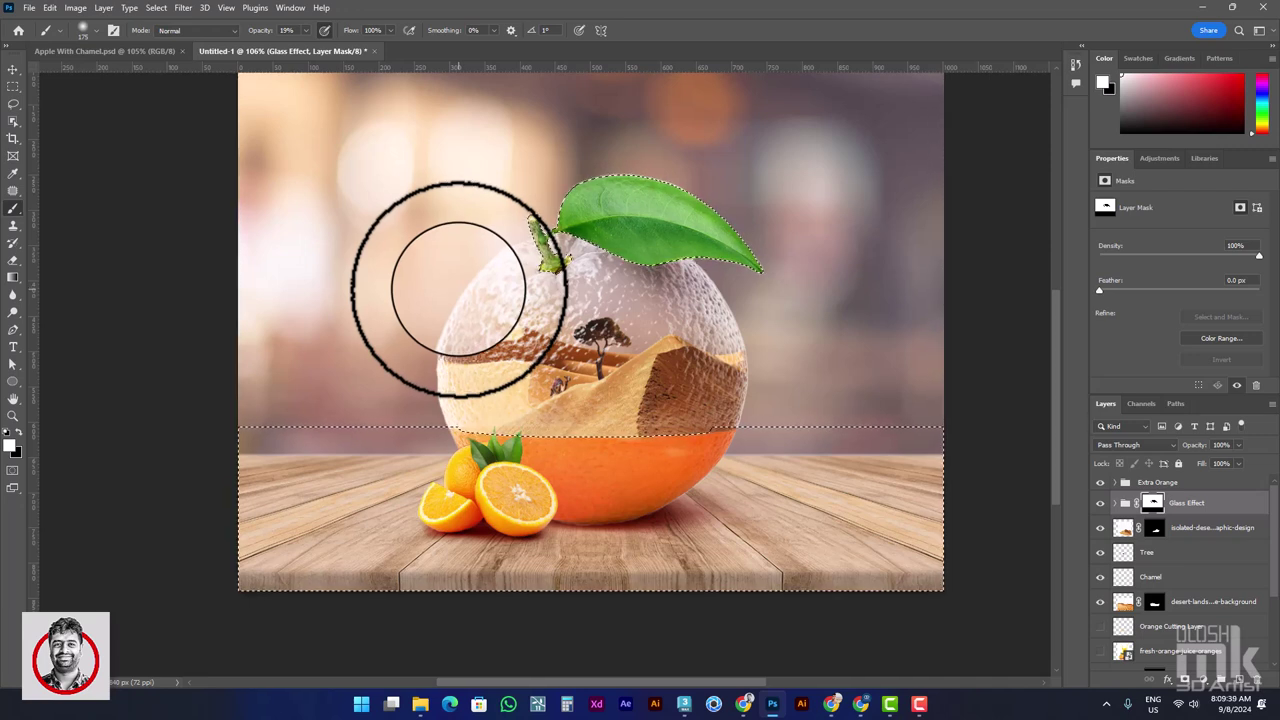
left_click(13, 86)
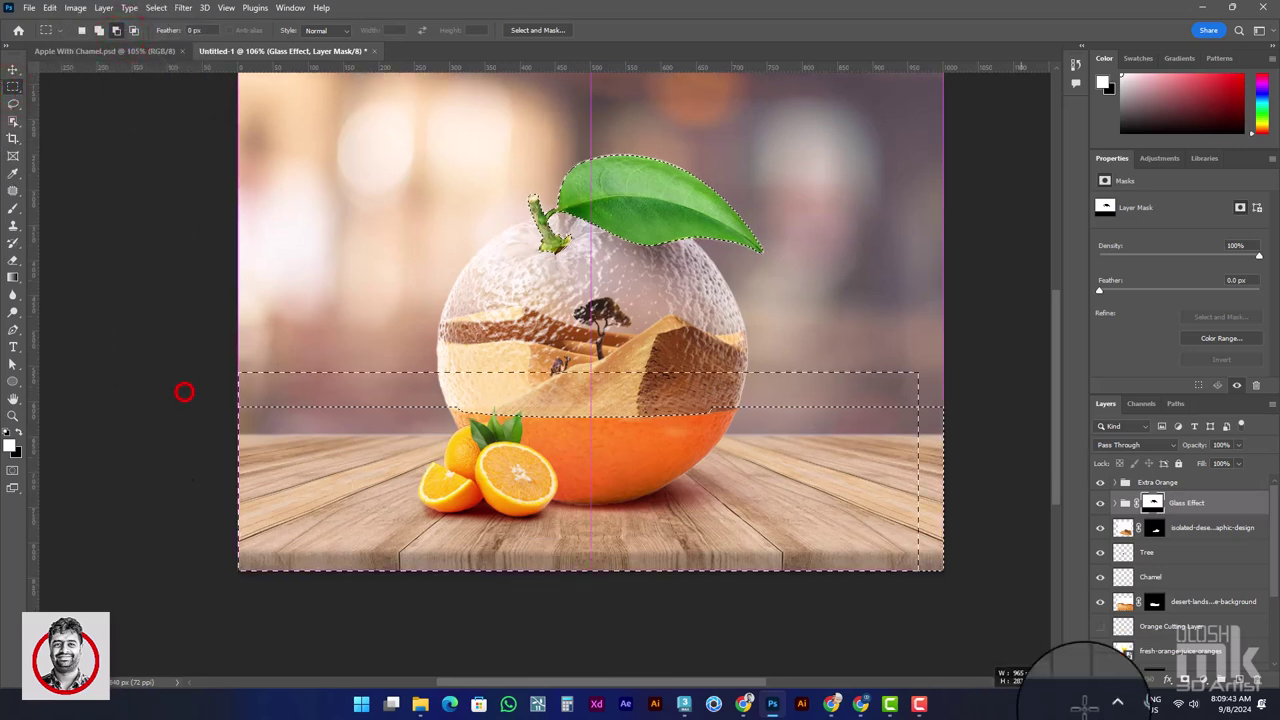
left_click_drag(183, 389, 449, 206)
left_click(449, 187)
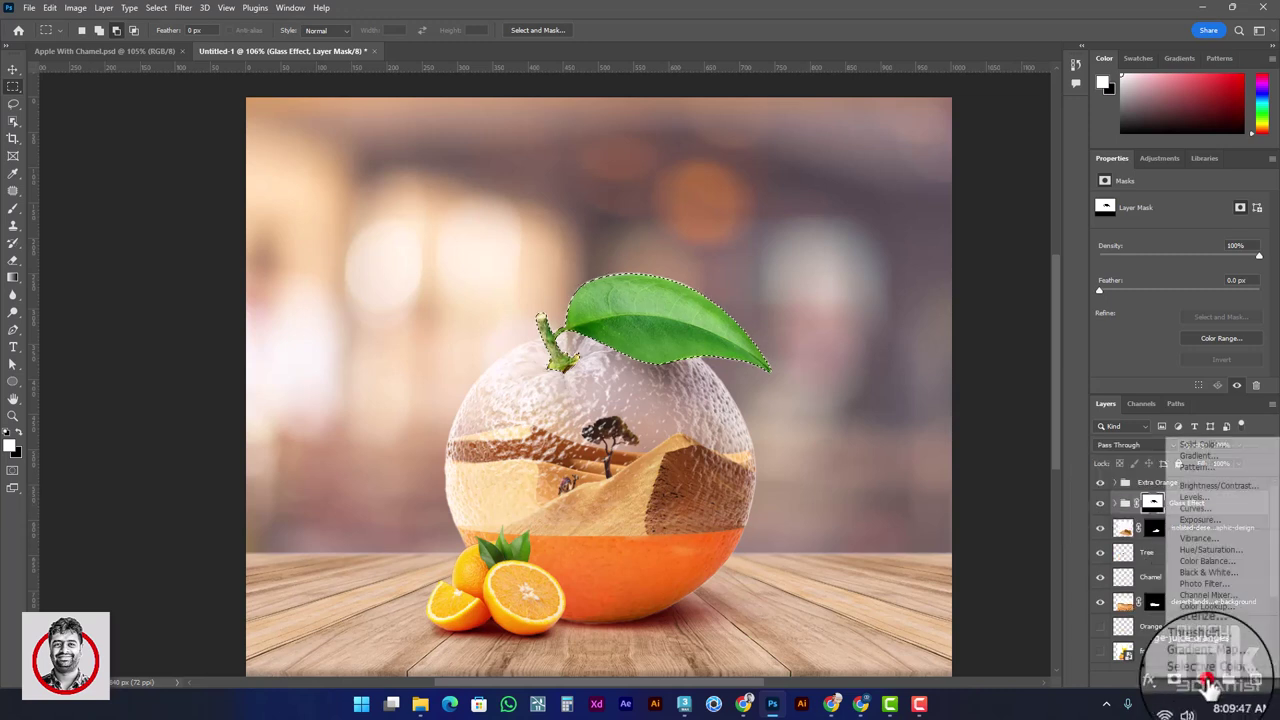
left_click(1218, 681)
Step: Add a Brightness/Contrast adjustment at brightness -87 and set black for its mask
left_click(1210, 491)
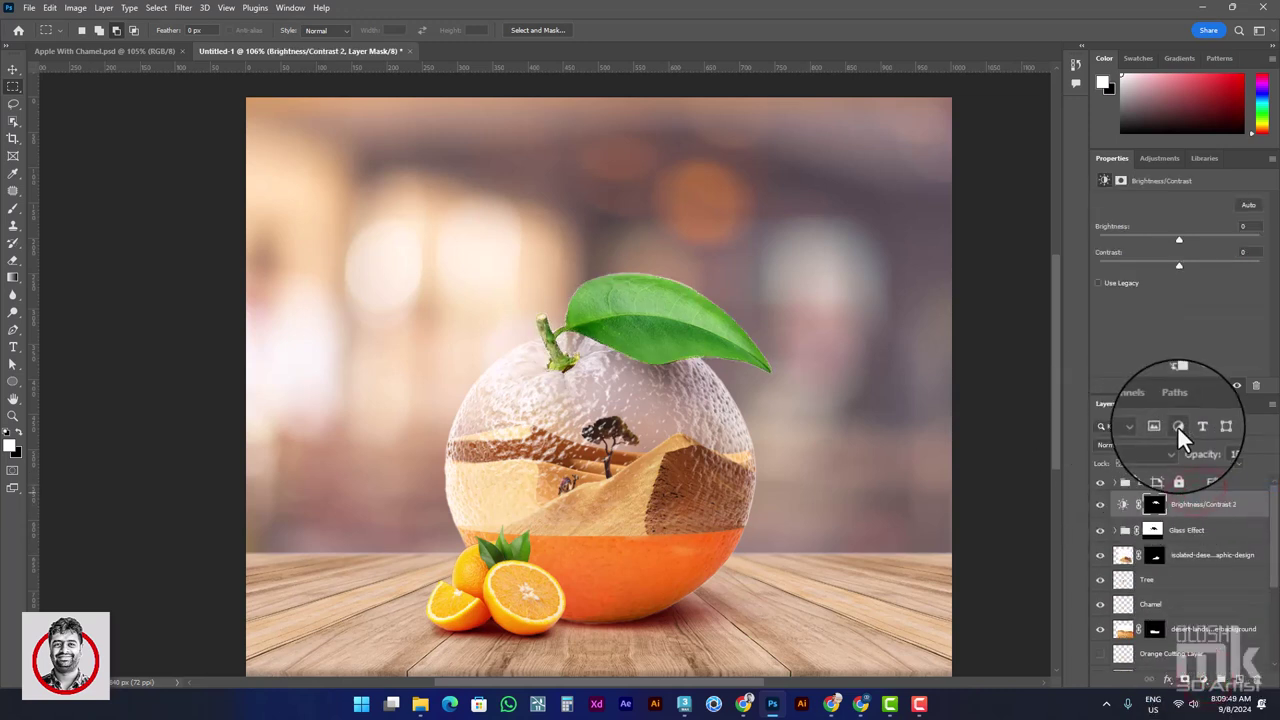
left_click_drag(1179, 241, 1132, 240)
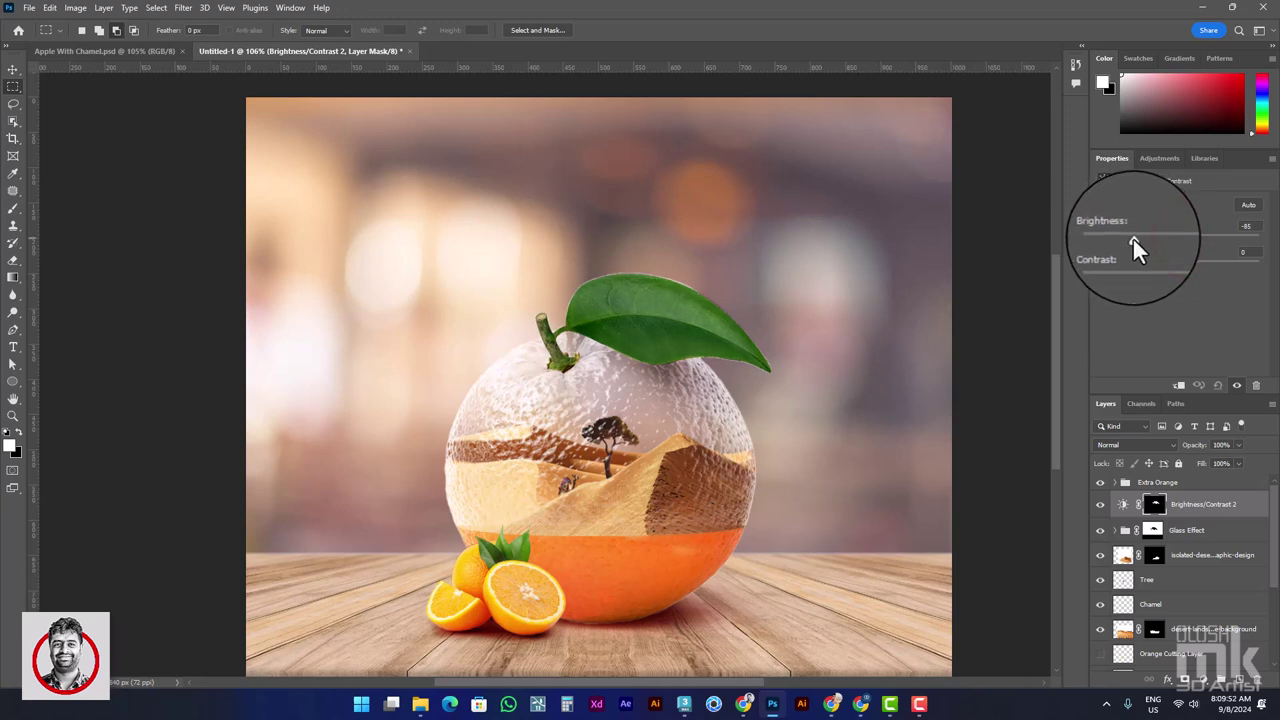
left_click(1160, 508)
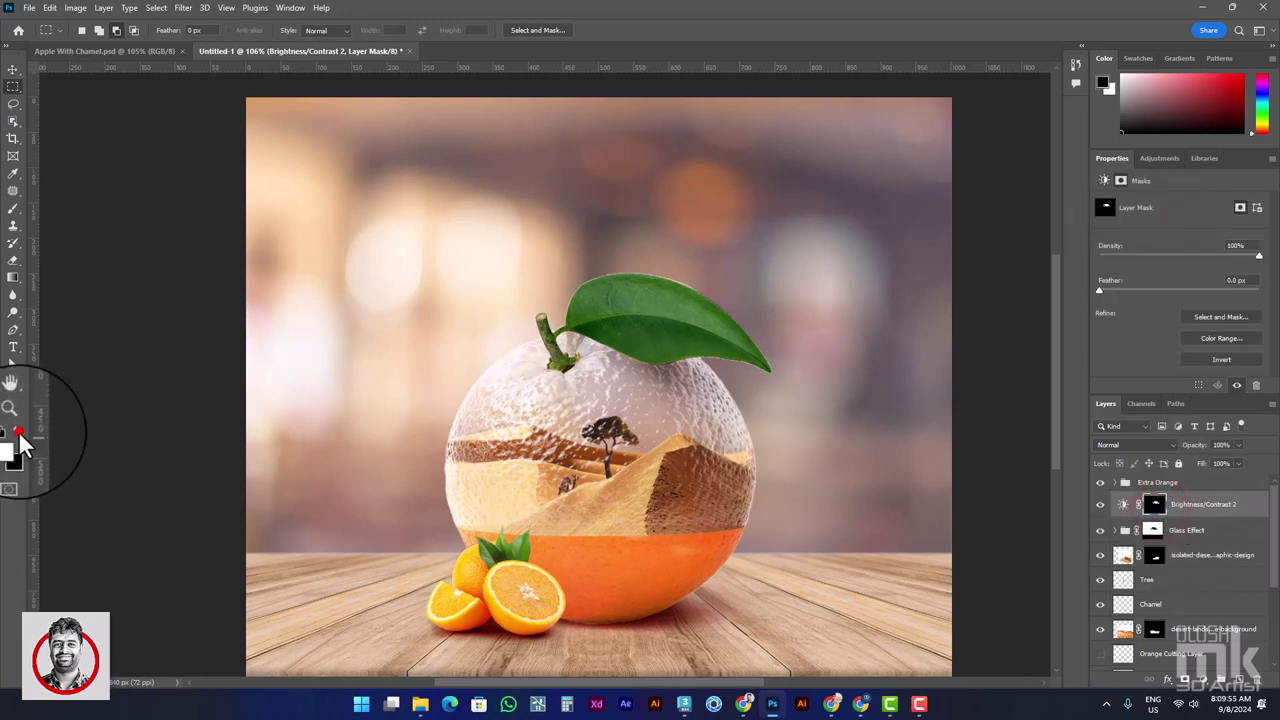
left_click(19, 433)
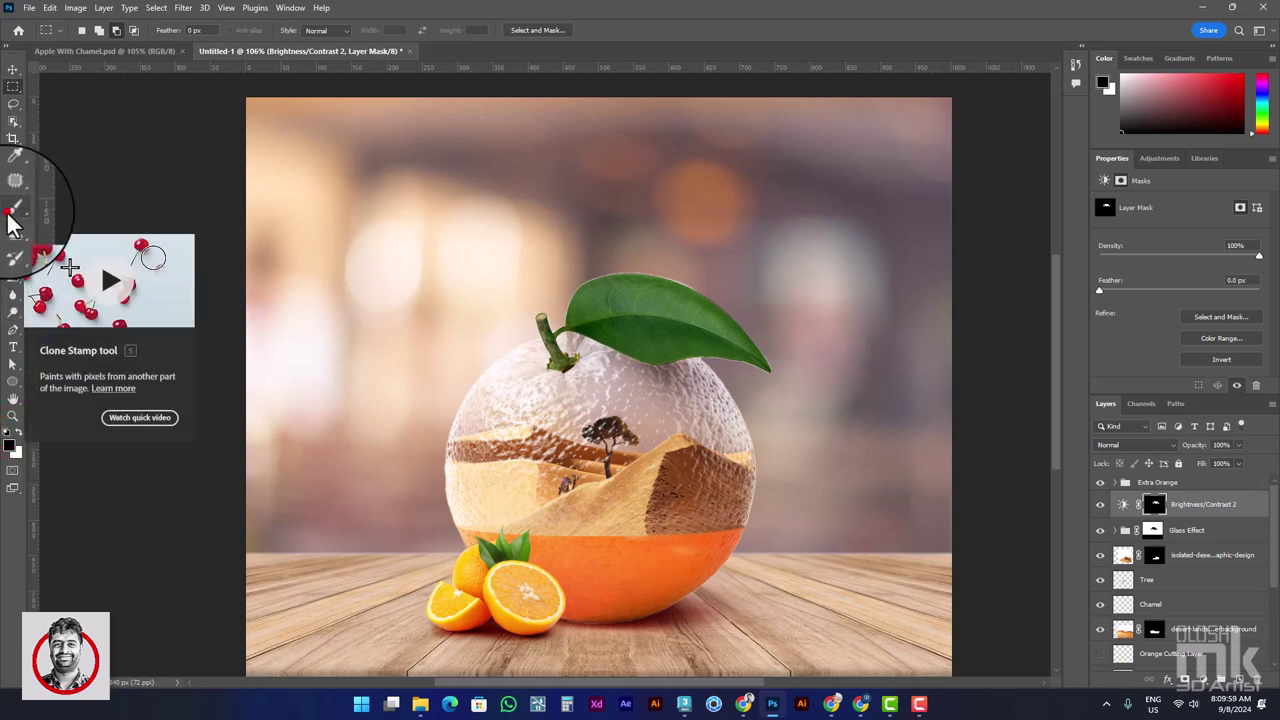
Step: Brush the mask over the leaf and stem at 19% to remove some darkening
left_click(12, 210)
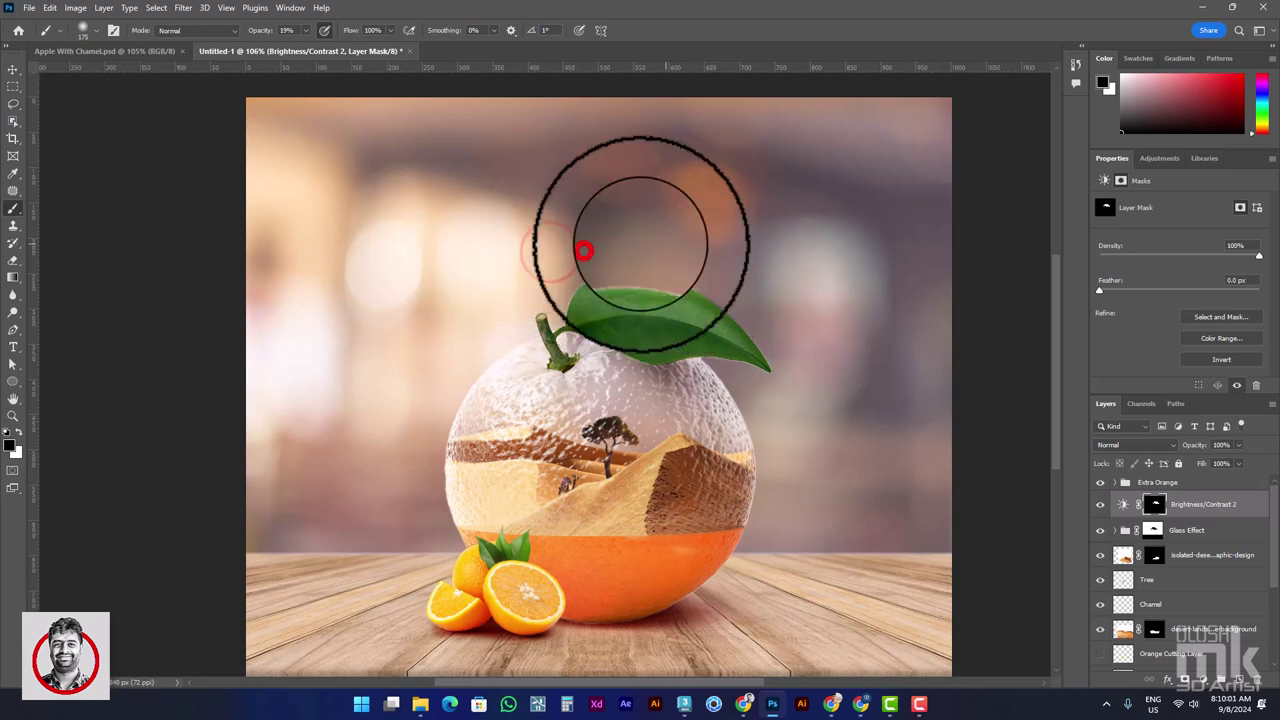
left_click_drag(641, 243, 657, 233)
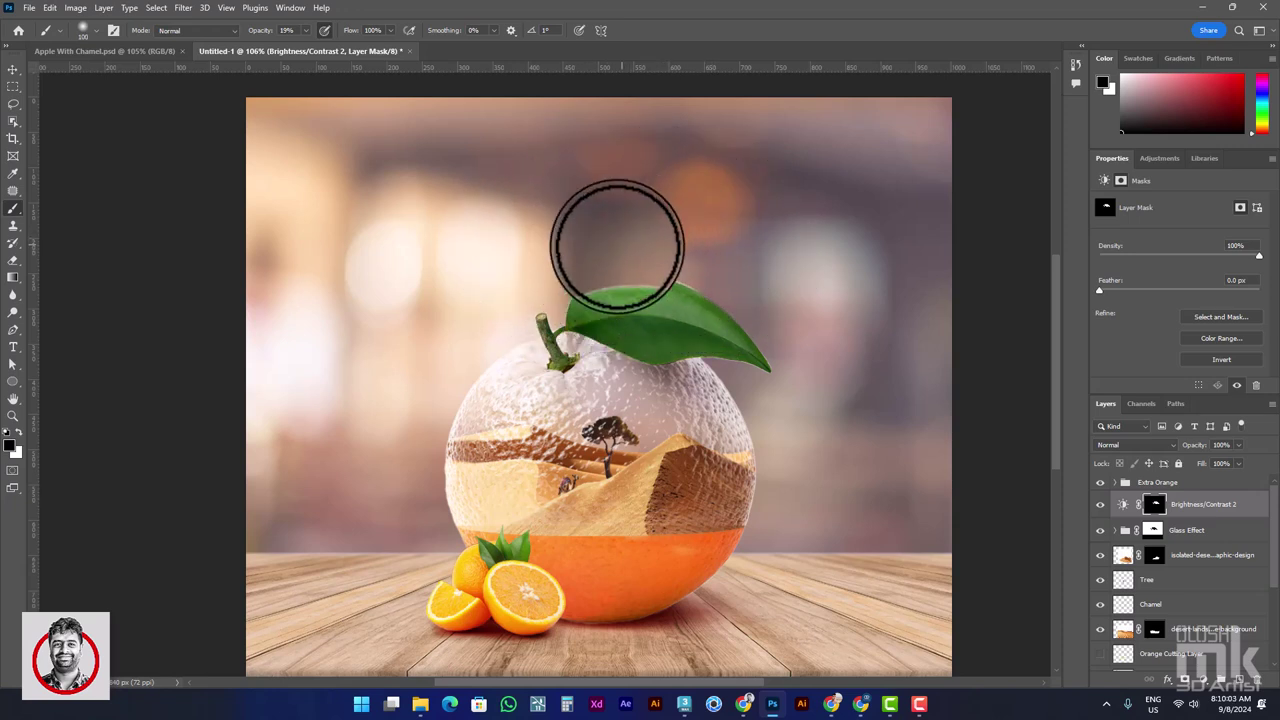
mouse_move(578, 273)
left_mouse_down()
mouse_move(674, 265)
mouse_move(668, 284)
mouse_move(529, 286)
mouse_move(538, 316)
mouse_move(592, 298)
left_mouse_up()
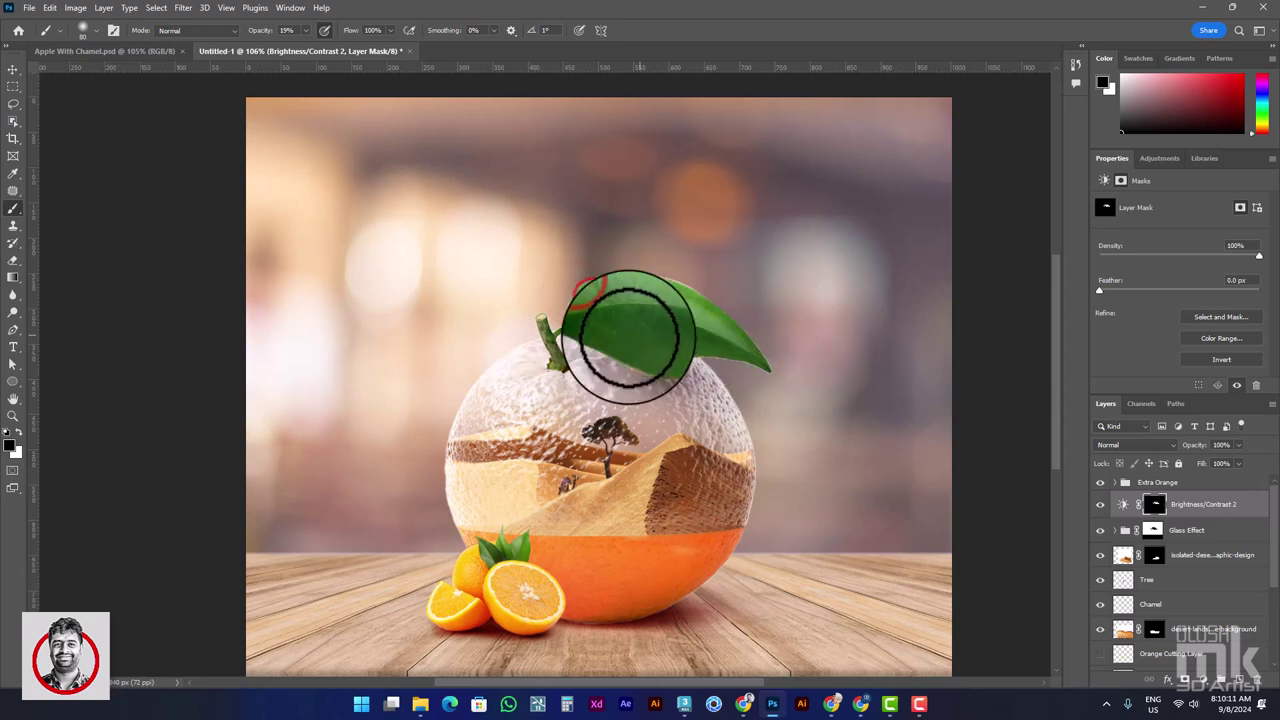
left_click(694, 338)
left_click(629, 320)
left_click(686, 343)
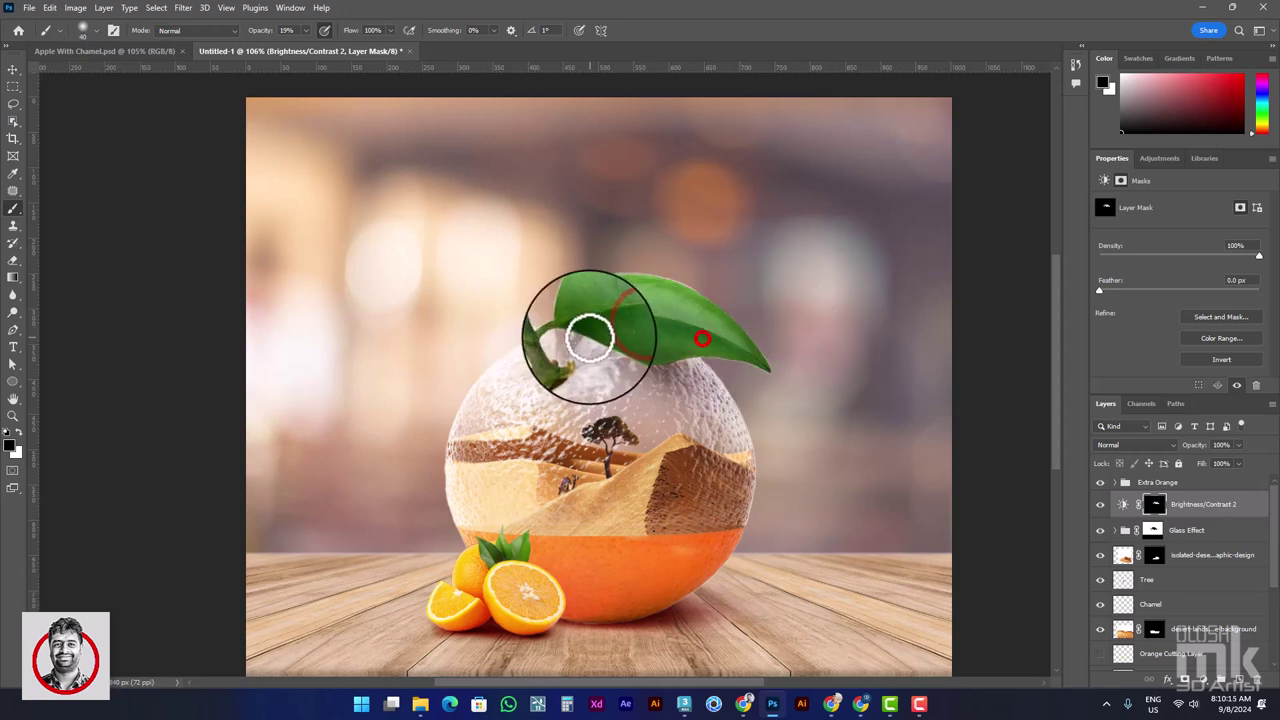
left_click(591, 275)
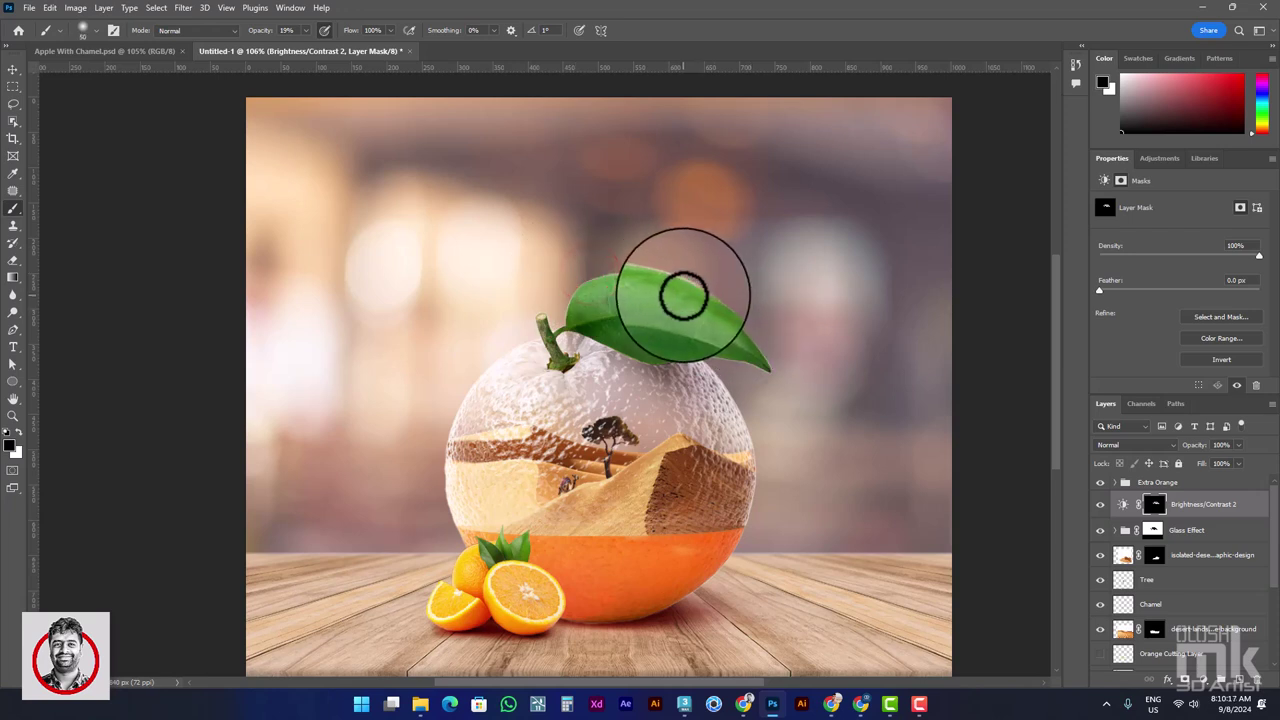
left_click(568, 279)
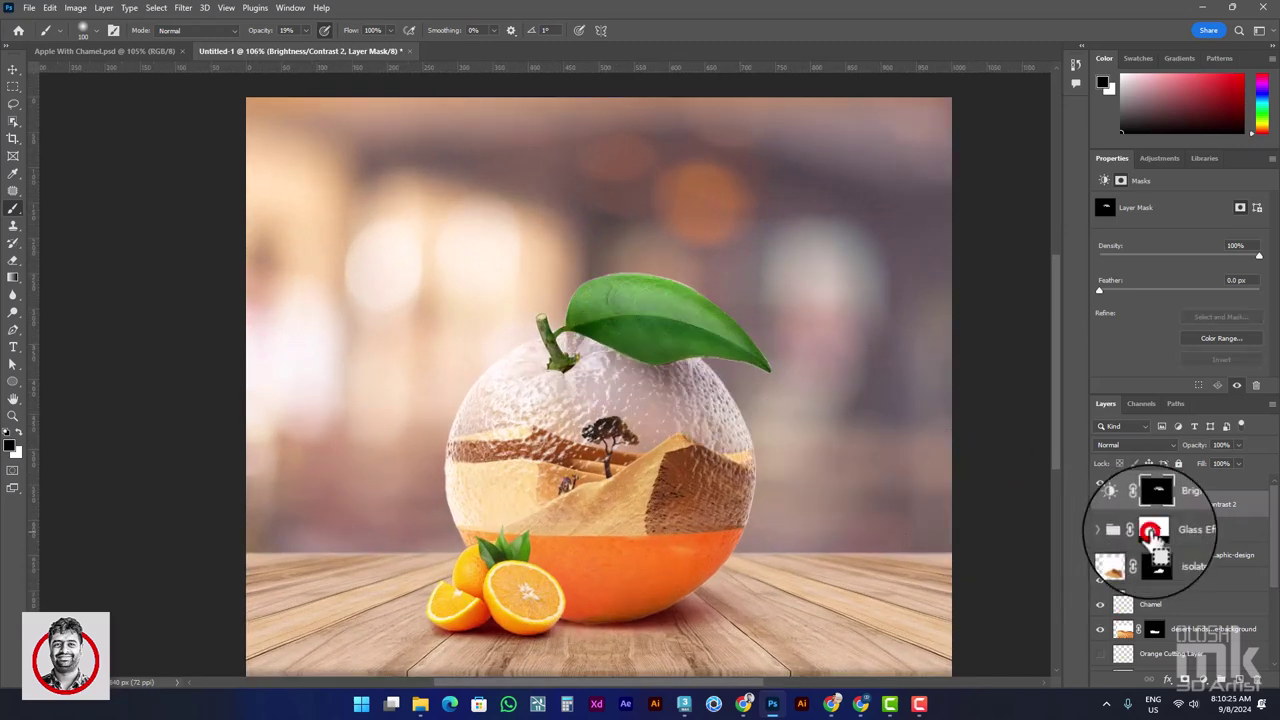
Step: Select only the leaf by inverting the Glass Effect mask selection and subtracting the table area
left_click(1154, 530, "ctrl")
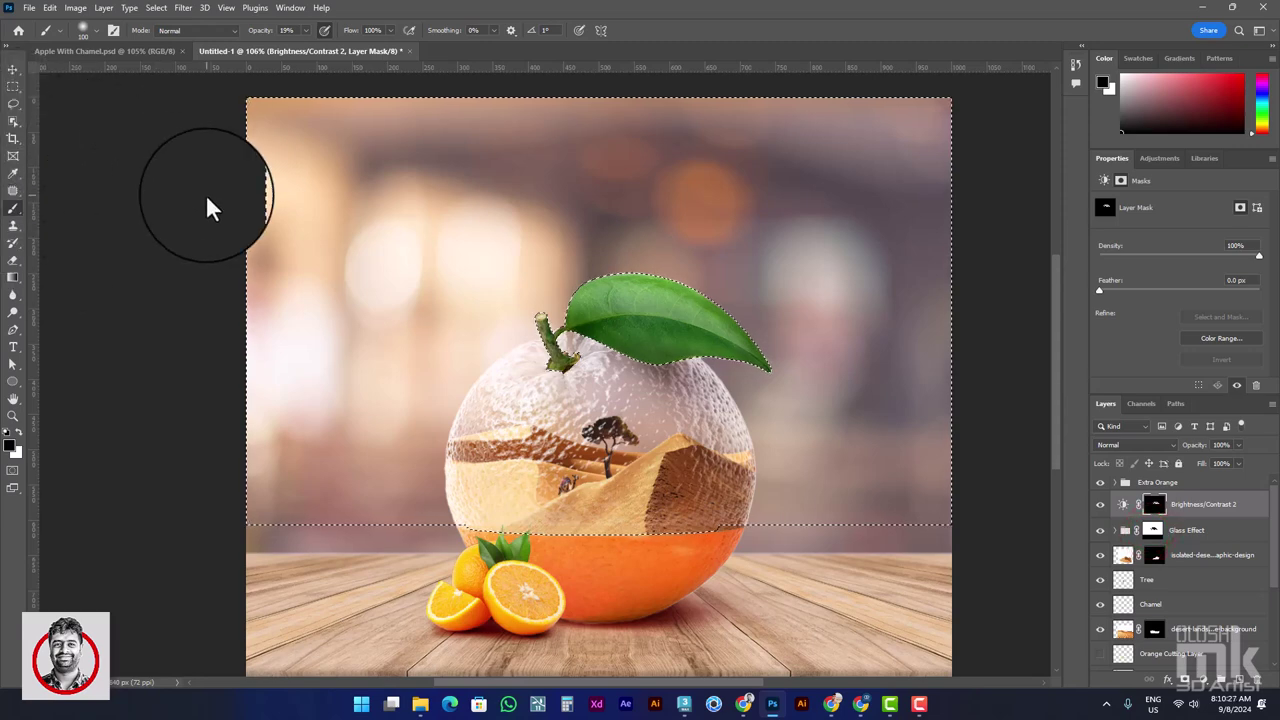
key("ctrl+shift+i")
left_click(13, 87)
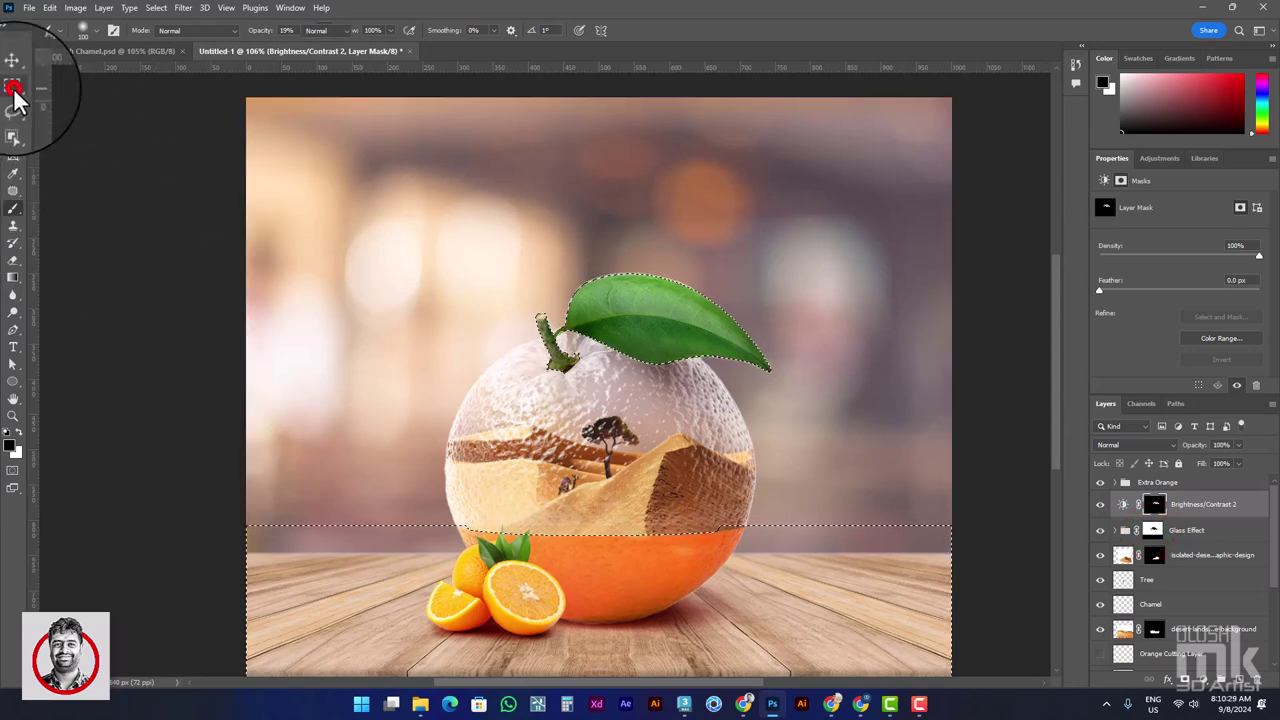
scroll(271, 157, "down", 3)
left_click_drag(232, 399, 972, 690)
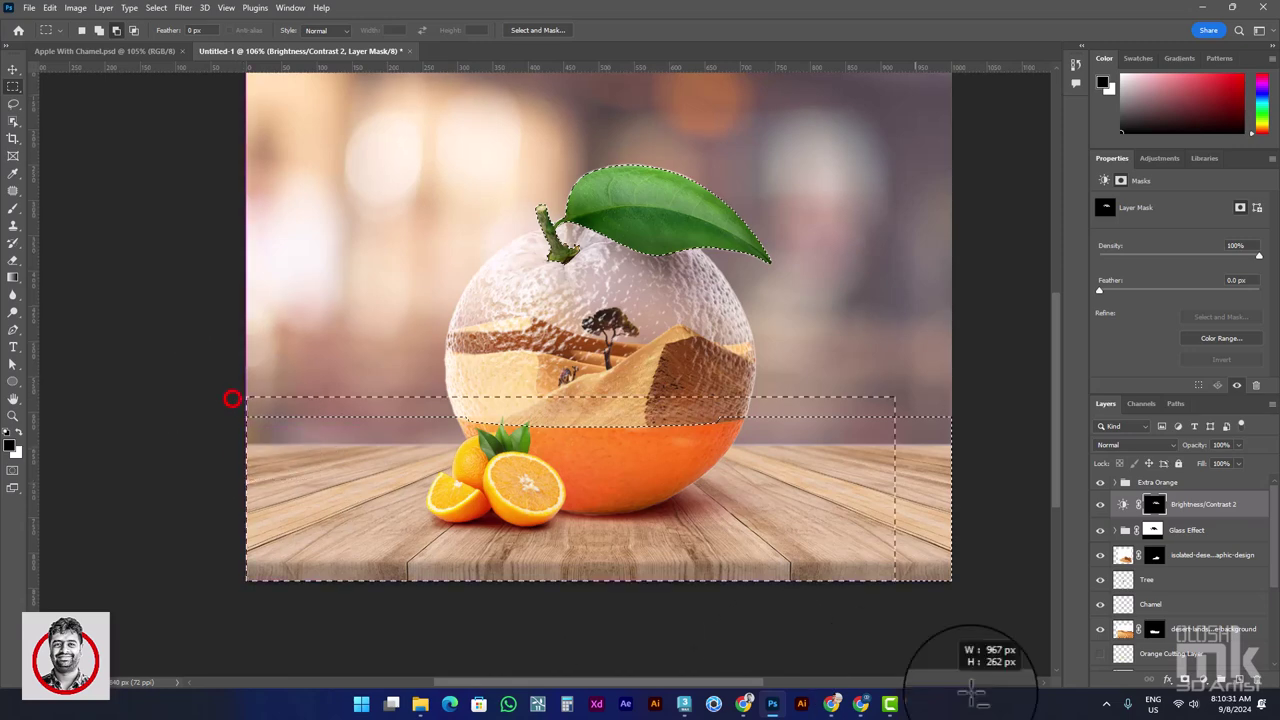
left_click_drag(661, 391, 640, 428)
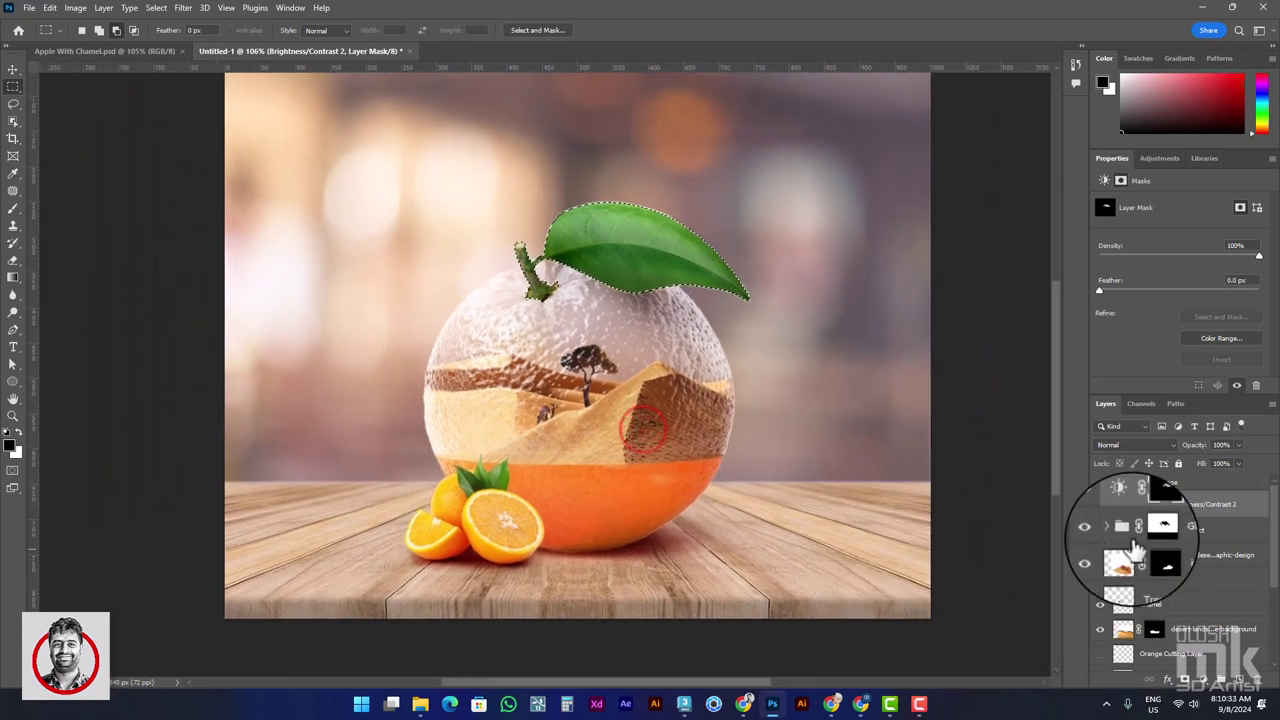
Step: Add a Brightness/Contrast adjustment above the leaf-darkening layer with brightness 73 and contrast 17
left_click(1127, 507)
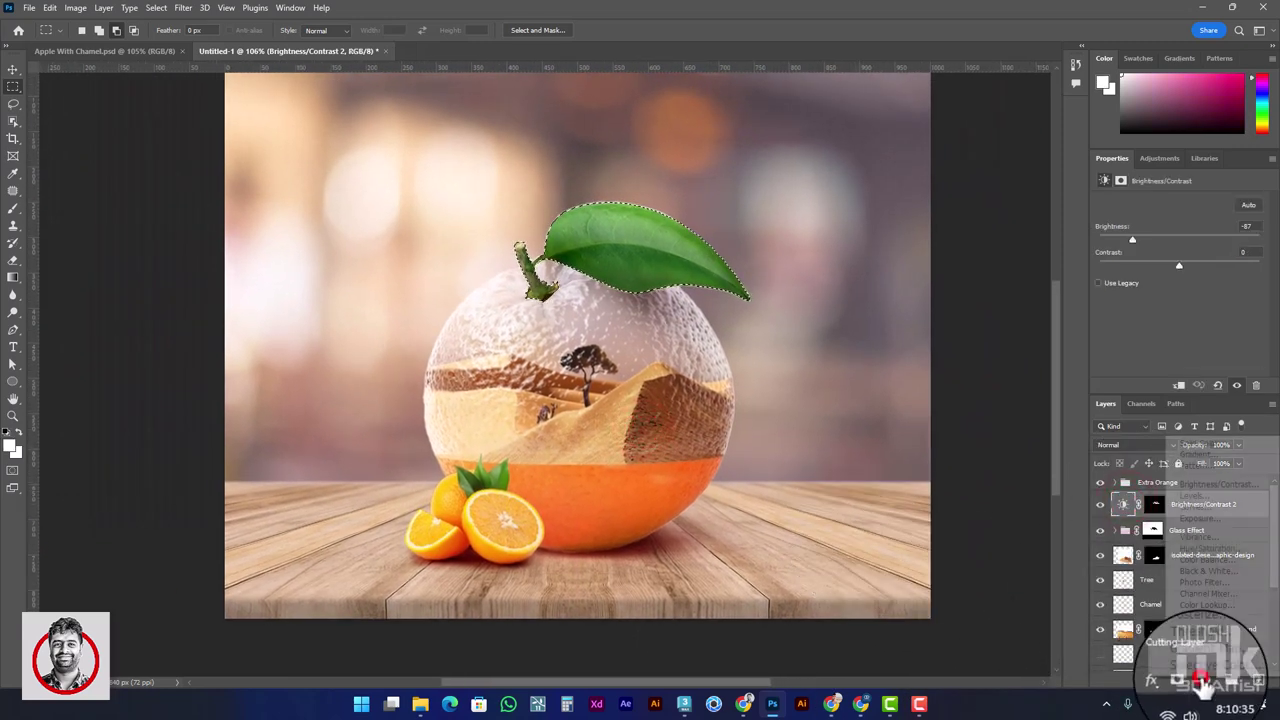
left_click(1201, 679)
left_click(1210, 487)
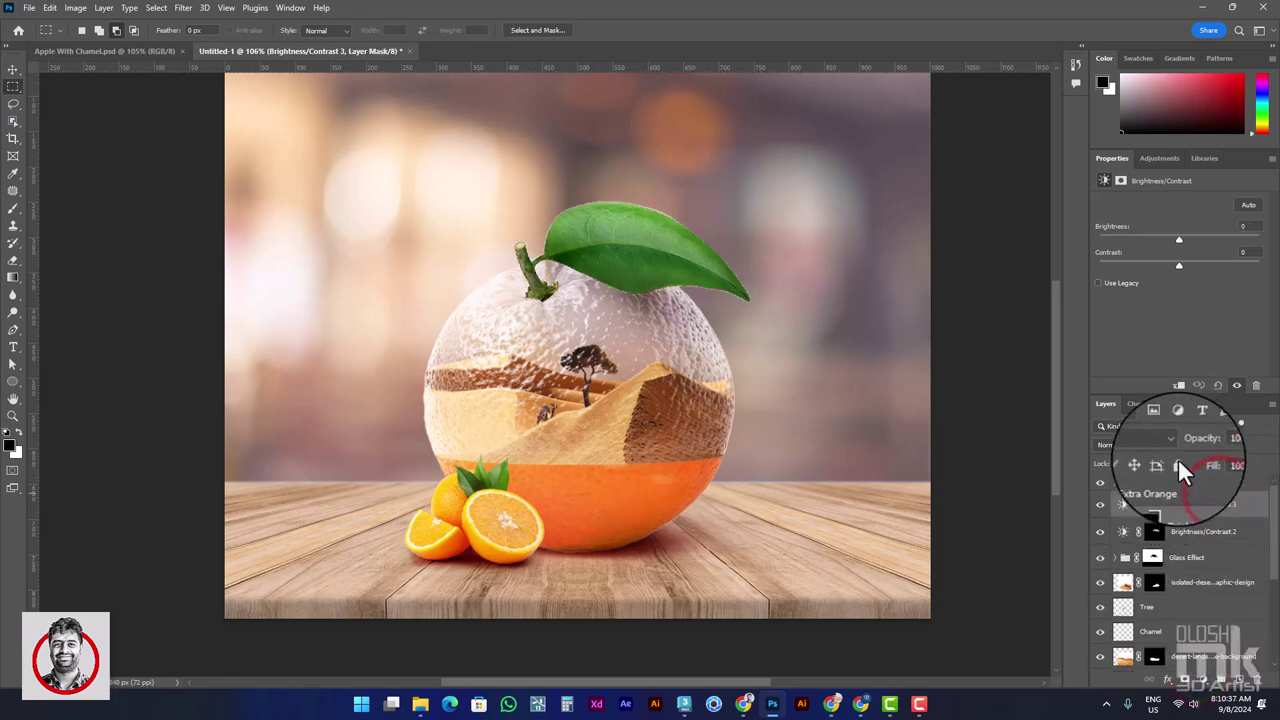
mouse_move(1180, 240)
left_mouse_down()
mouse_move(1217, 240)
mouse_move(1192, 265)
left_mouse_up()
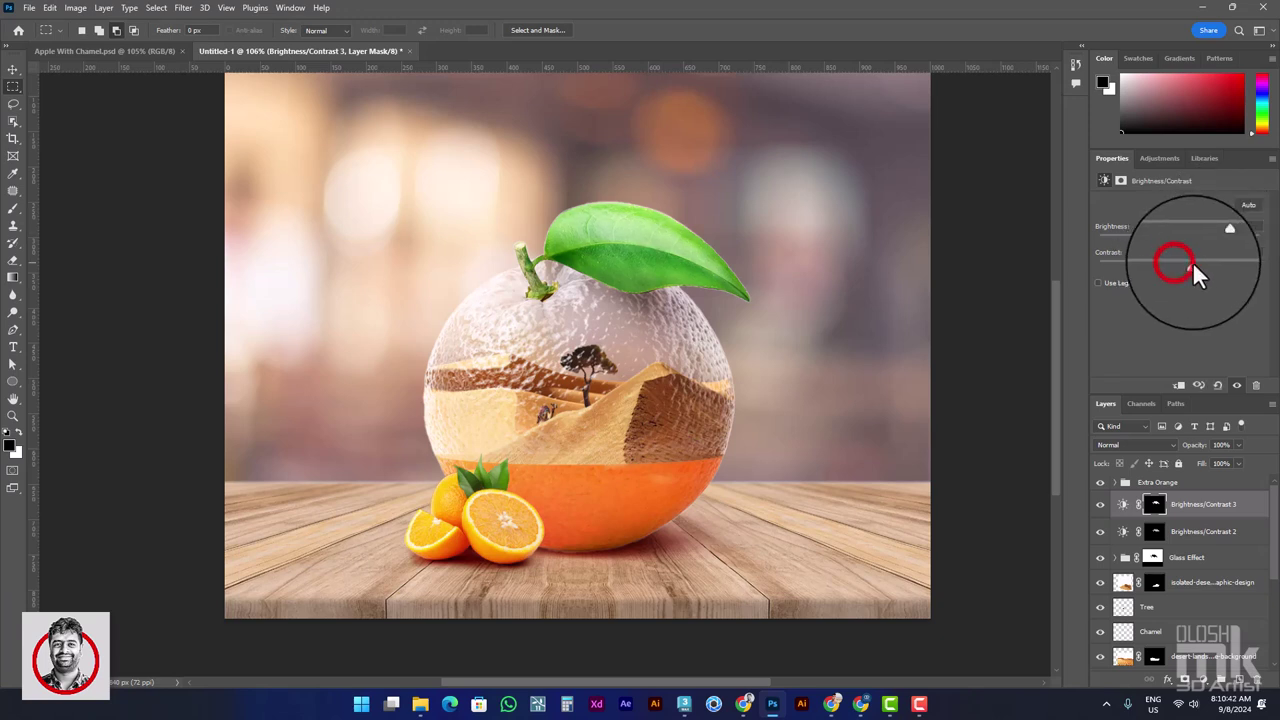
Step: Paint the new adjustment's mask to extend the brightening over the stem
left_click(1155, 505)
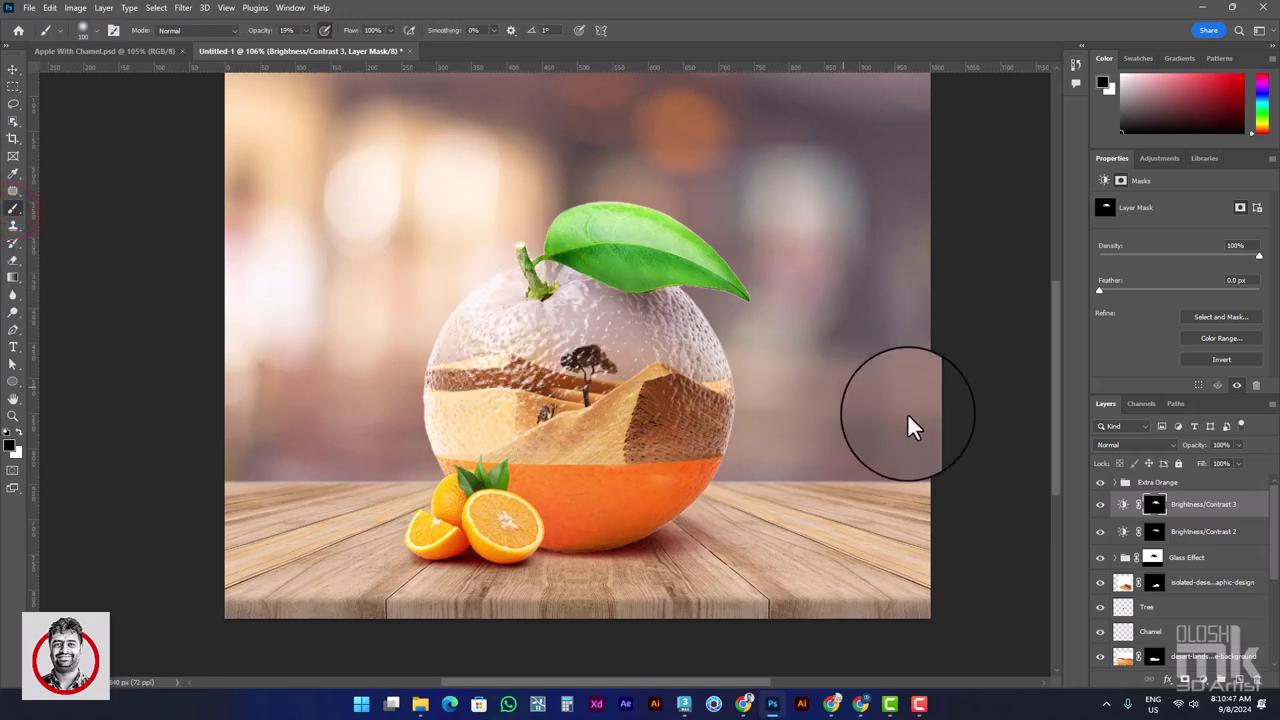
mouse_move(523, 257)
left_mouse_down()
mouse_move(544, 277)
mouse_move(659, 281)
left_mouse_up()
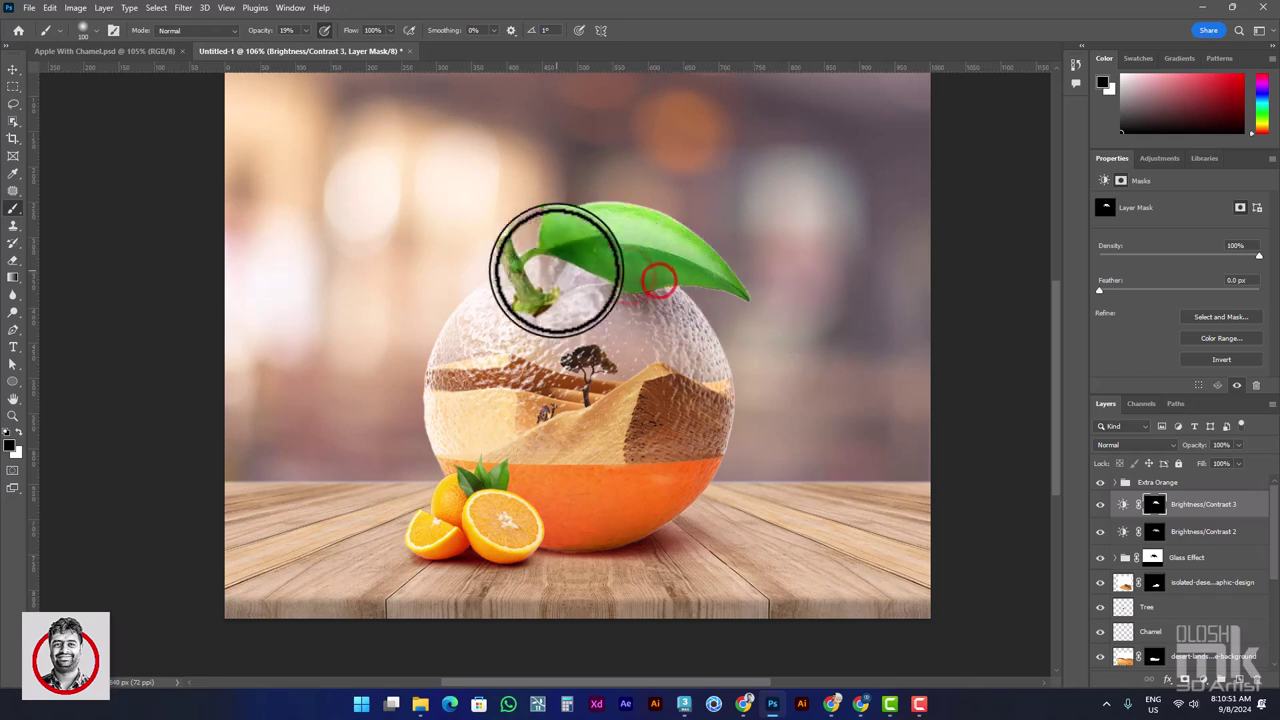
mouse_move(543, 286)
left_mouse_down()
mouse_move(537, 305)
mouse_move(583, 272)
left_mouse_up()
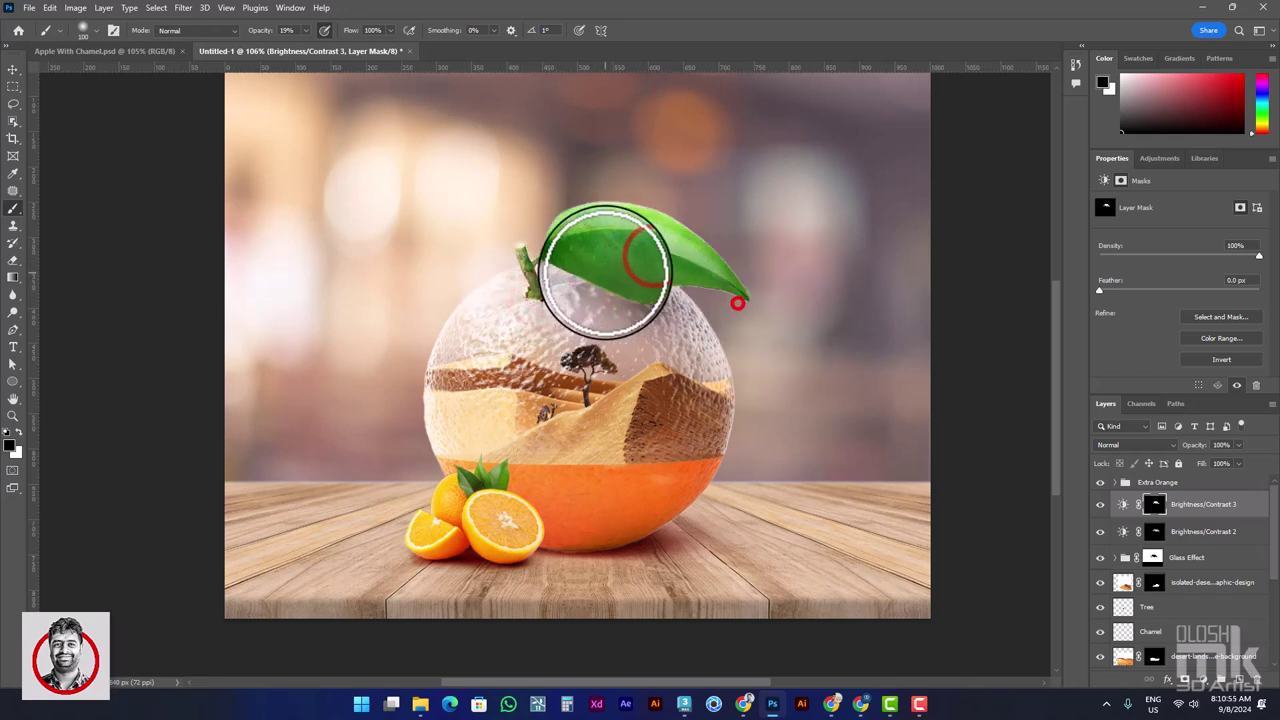
scroll(690, 400, "down", 2)
scroll(661, 423, "down", 1)
scroll(673, 413, "up", 3)
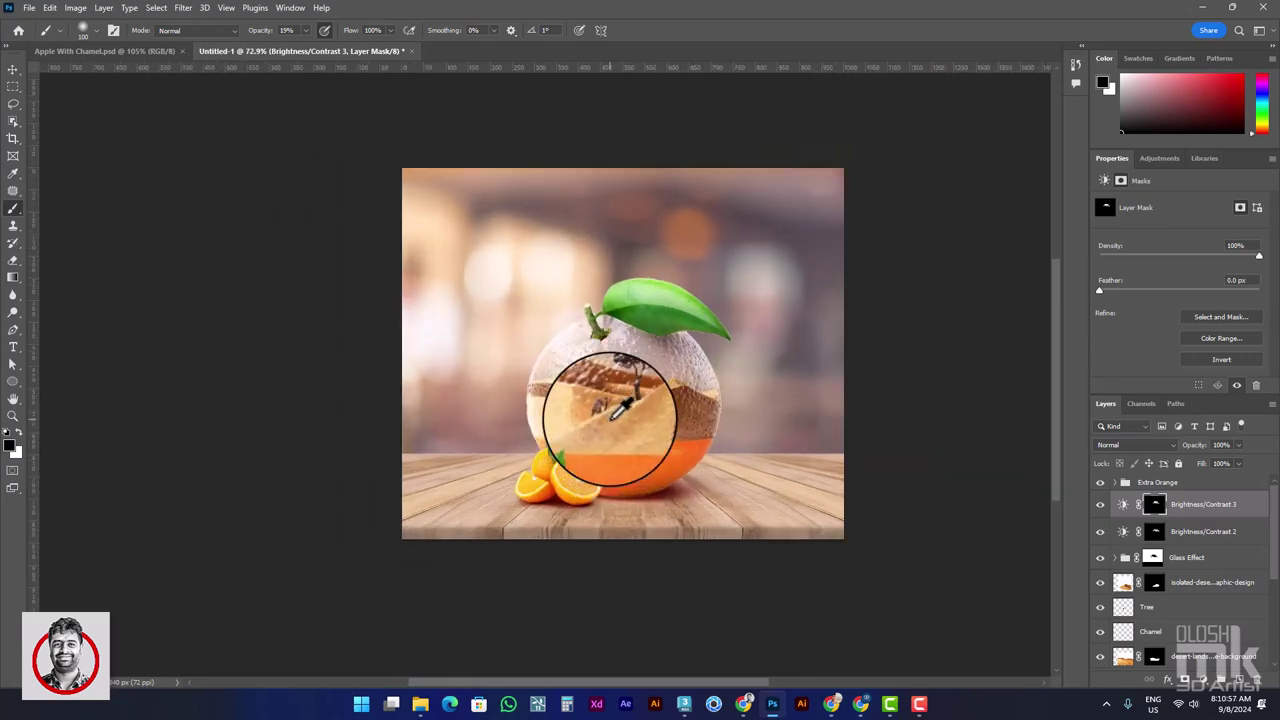
scroll(609, 455, "up", 1)
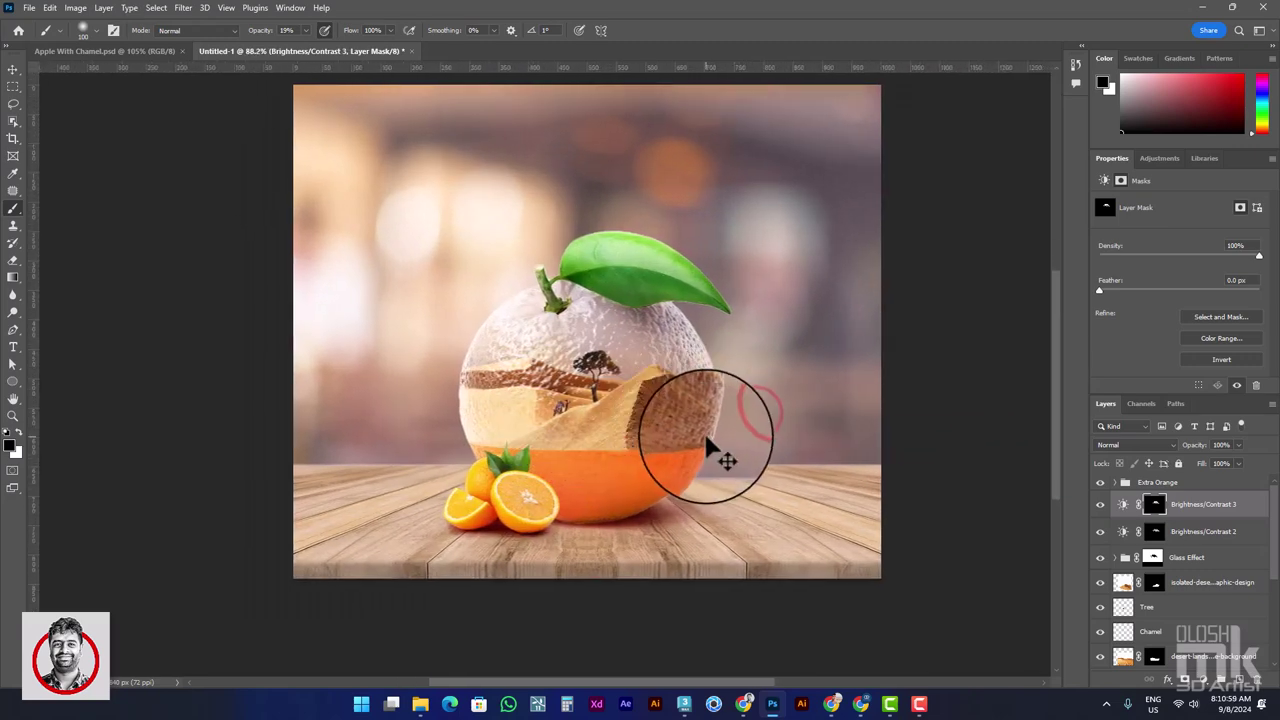
key("ctrl+s")
left_click(870, 514)
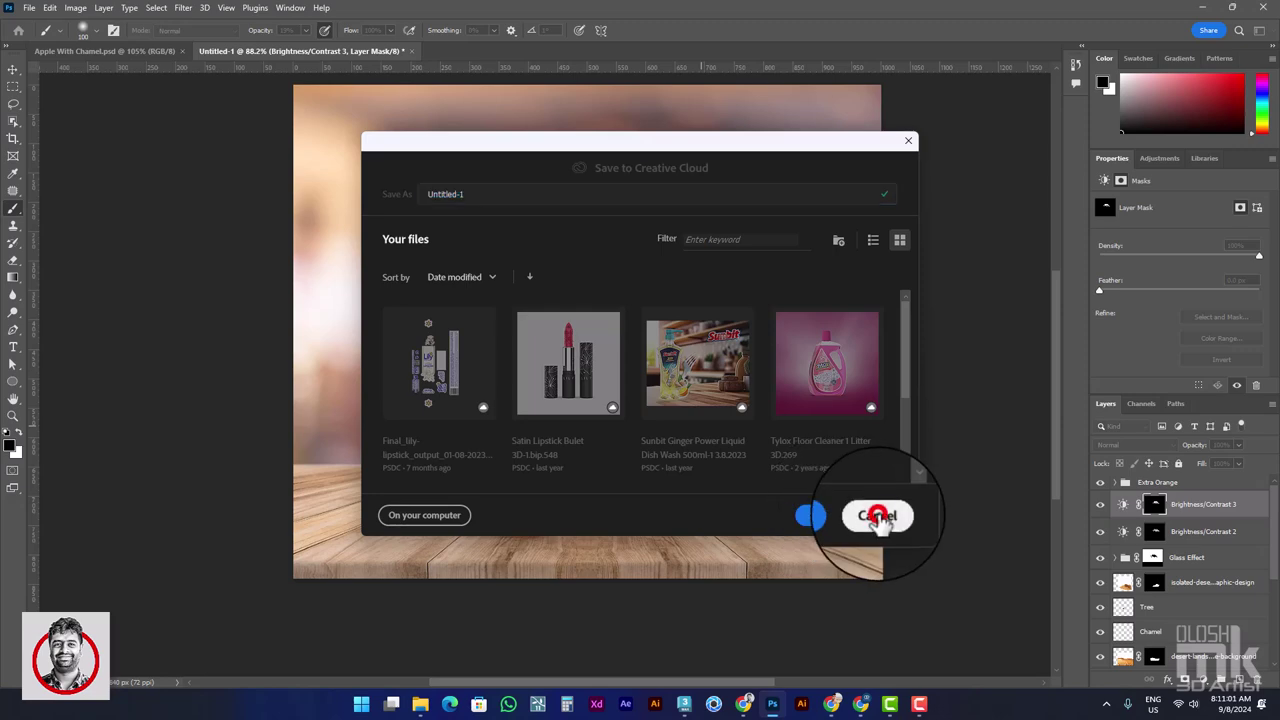
left_click_drag(840, 305, 833, 318)
scroll(800, 380, "up", 2)
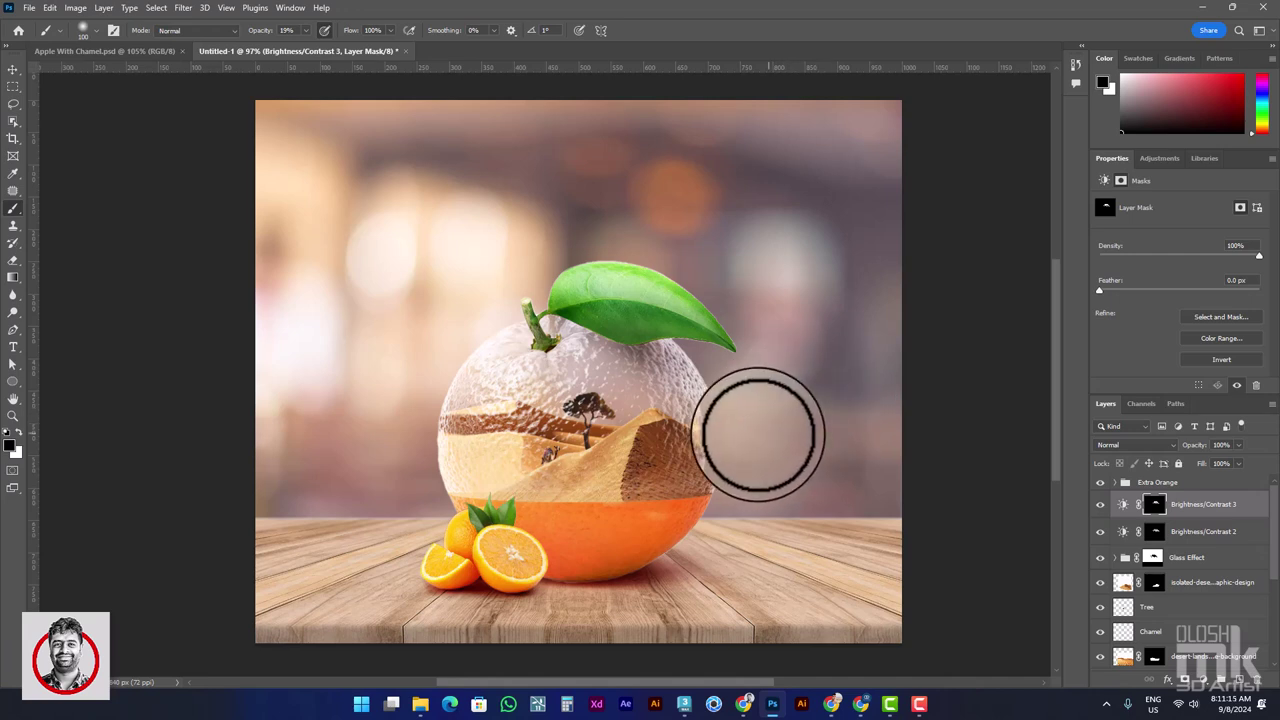
left_click_drag(778, 510, 776, 480)
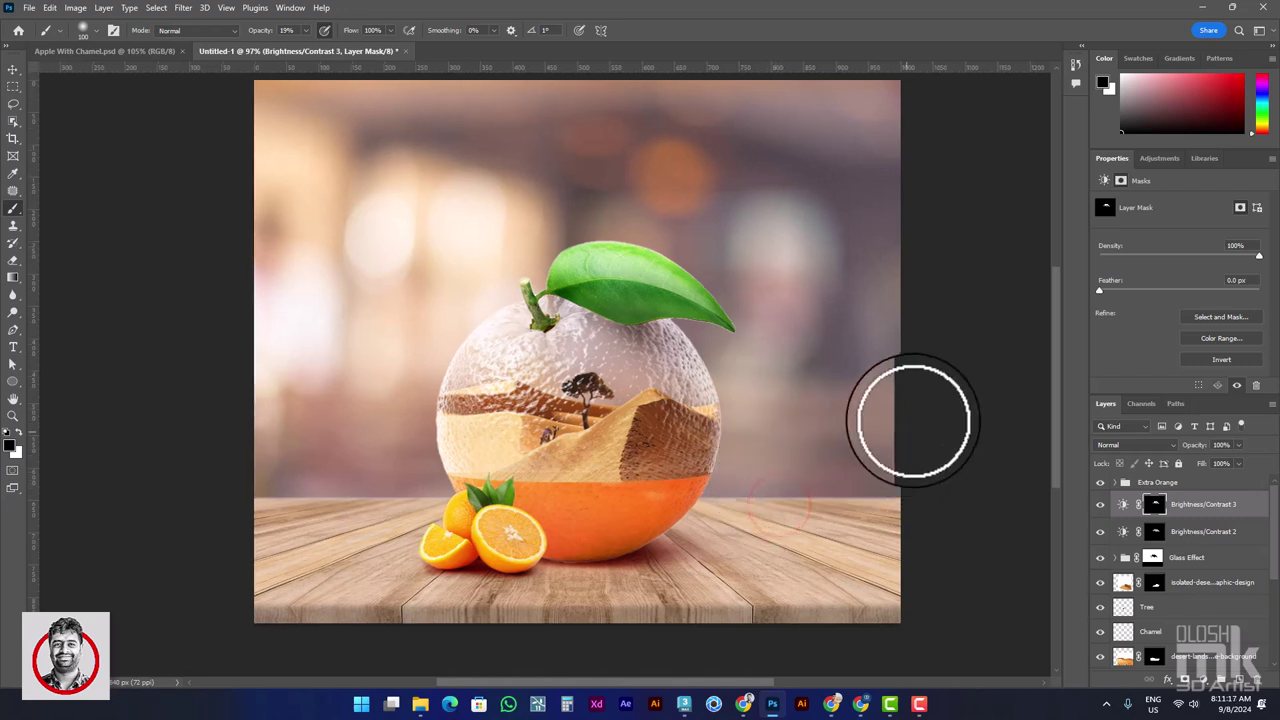